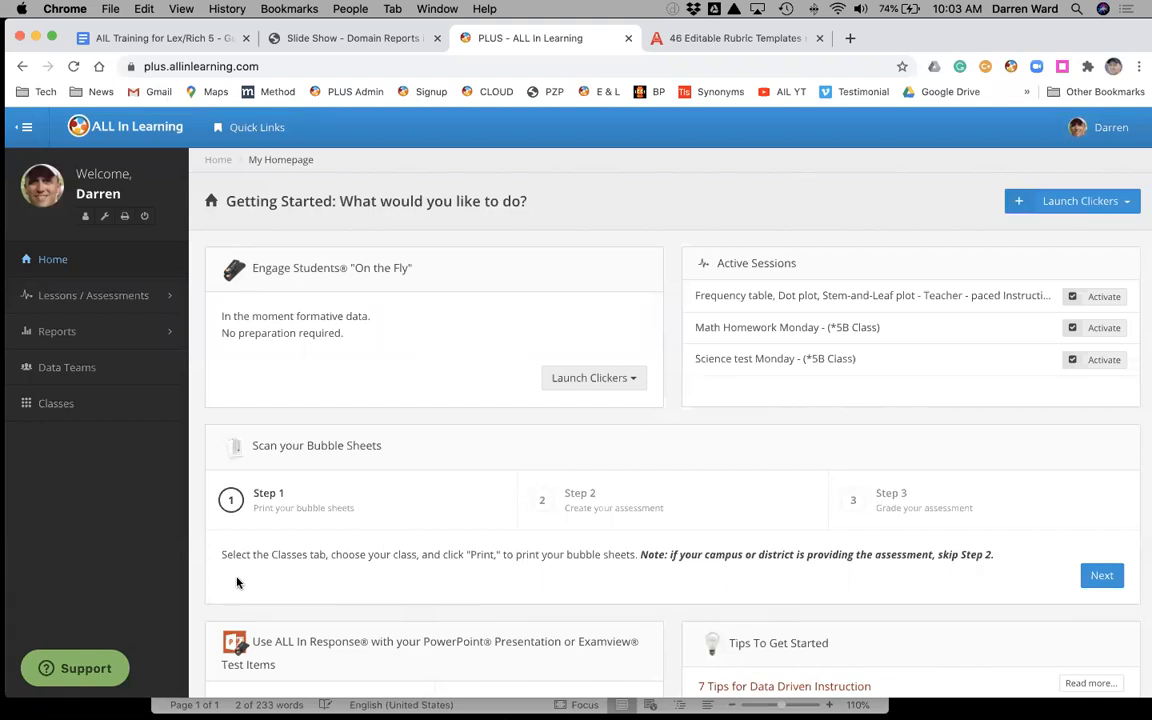
Step: Open the Rubric Library from the lessons and assessments area and start creating a new rubric
click(121, 300)
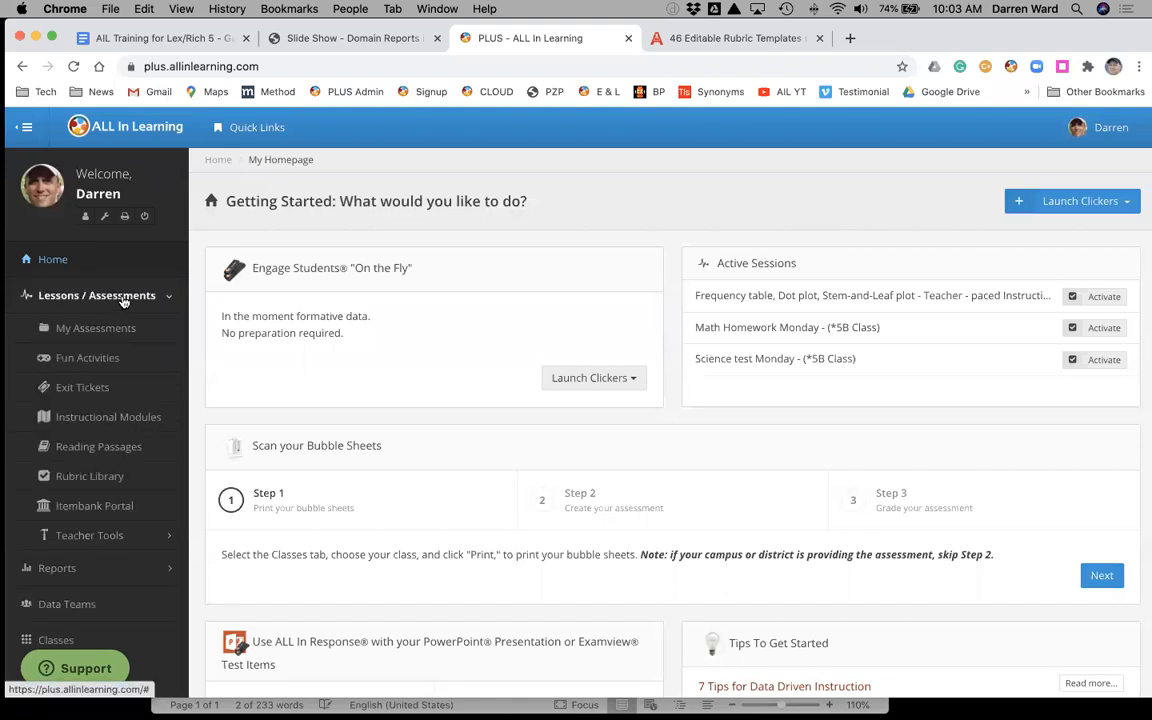
click(103, 476)
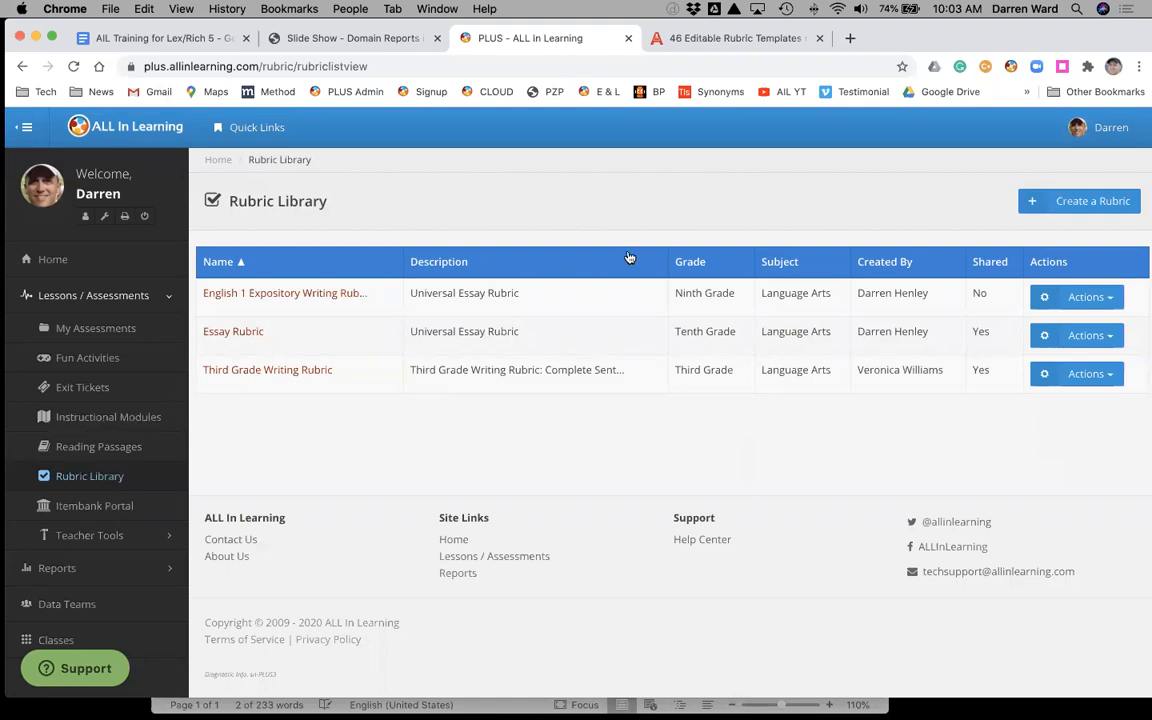
click(1085, 203)
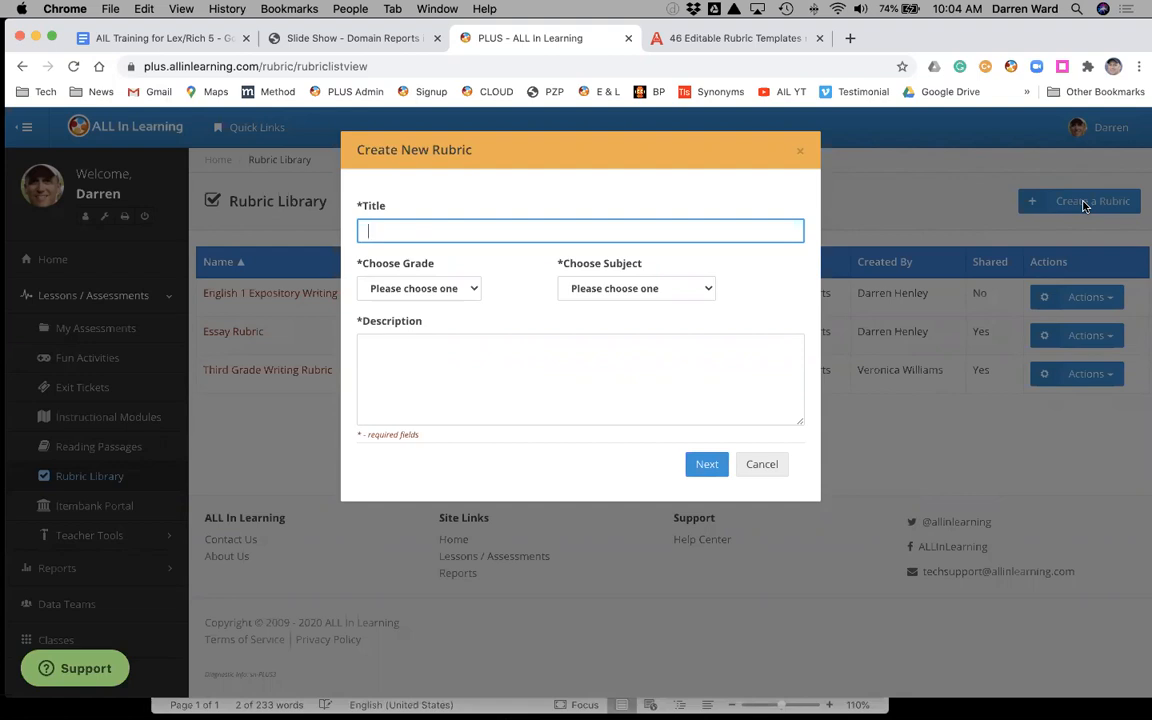
Step: Create the rubric with title "Example Rubric", grade Sixth Grade, subject Other Subject and description "practice"
text(Example )
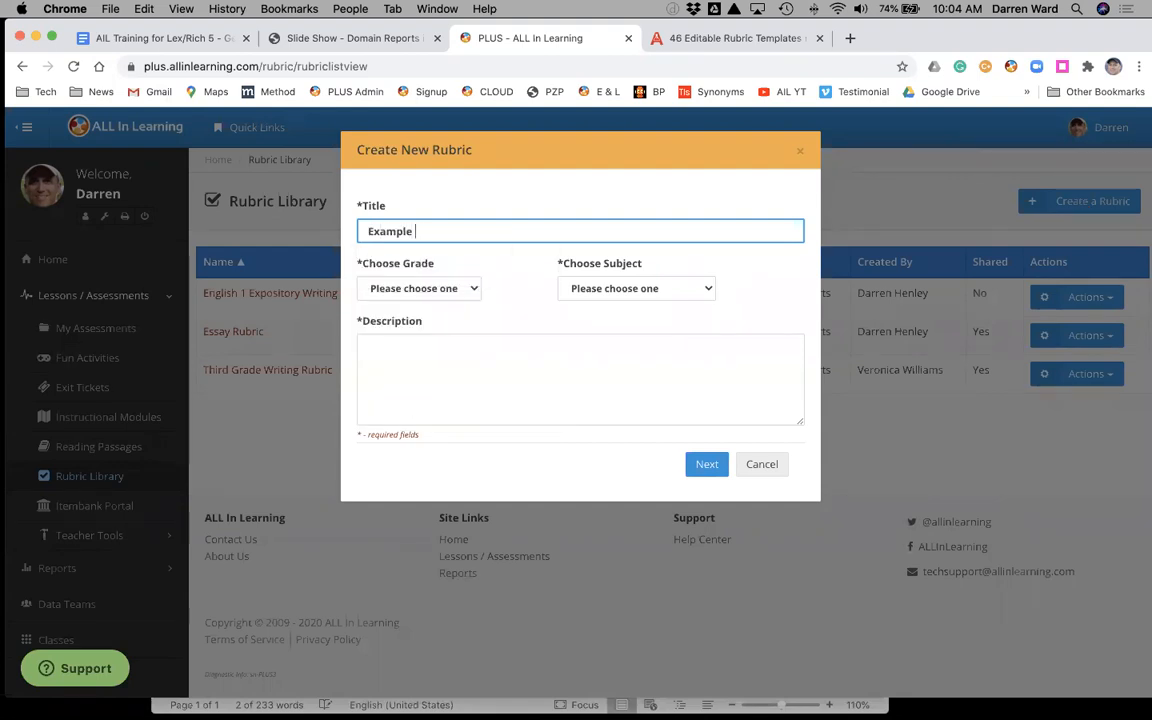
text(Rubric)
click(446, 289)
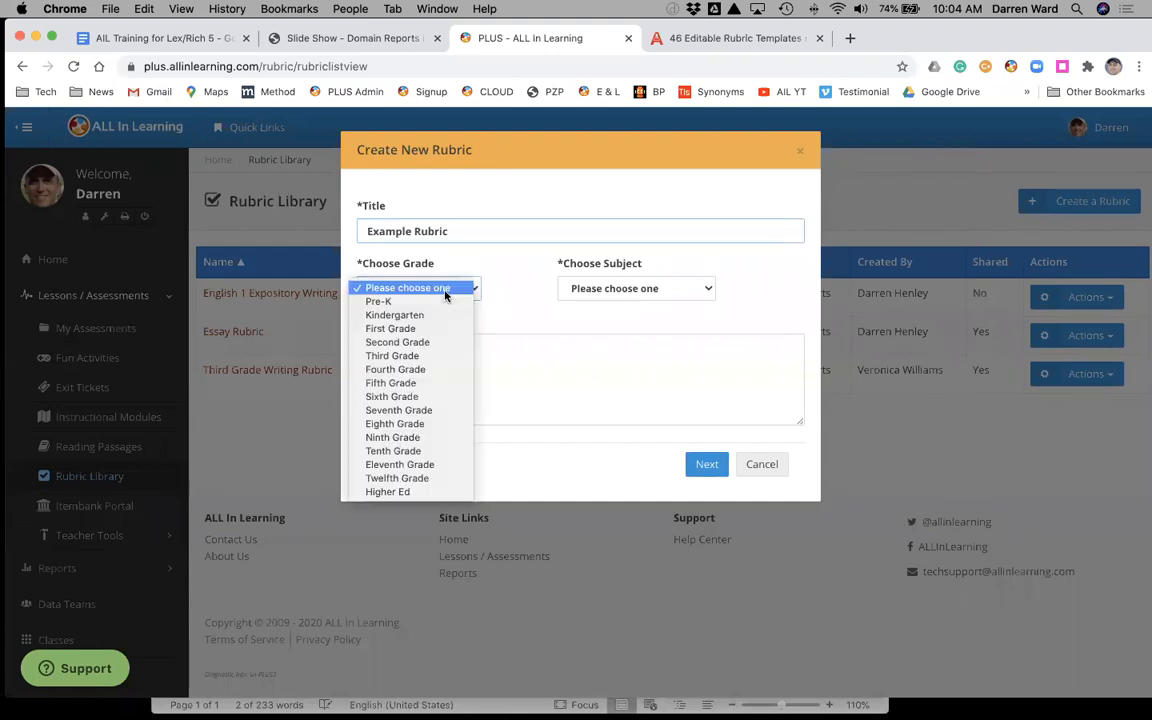
click(458, 396)
click(627, 291)
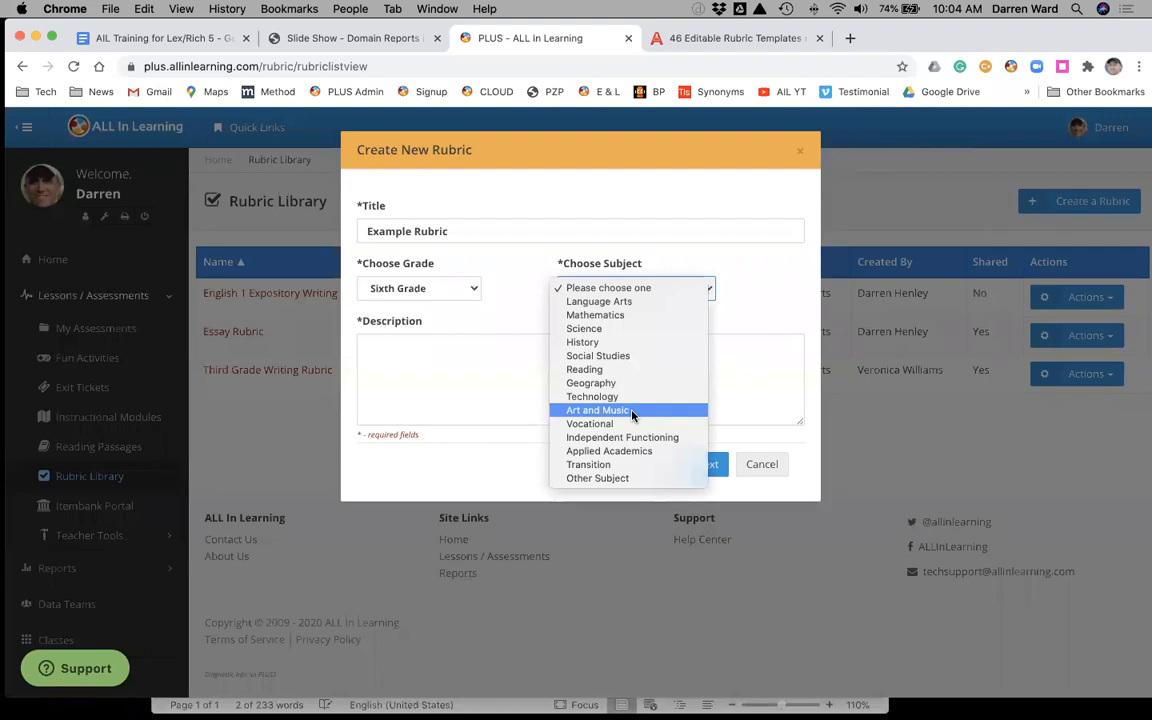
click(612, 478)
click(497, 385)
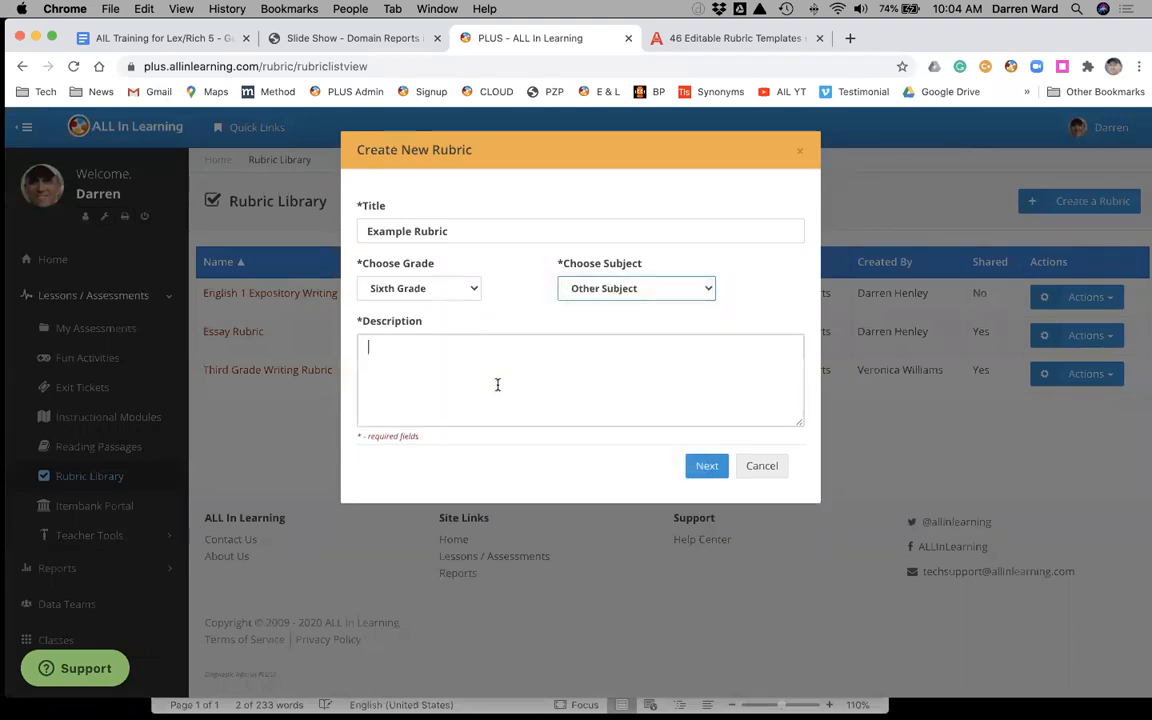
text(practice)
click(703, 466)
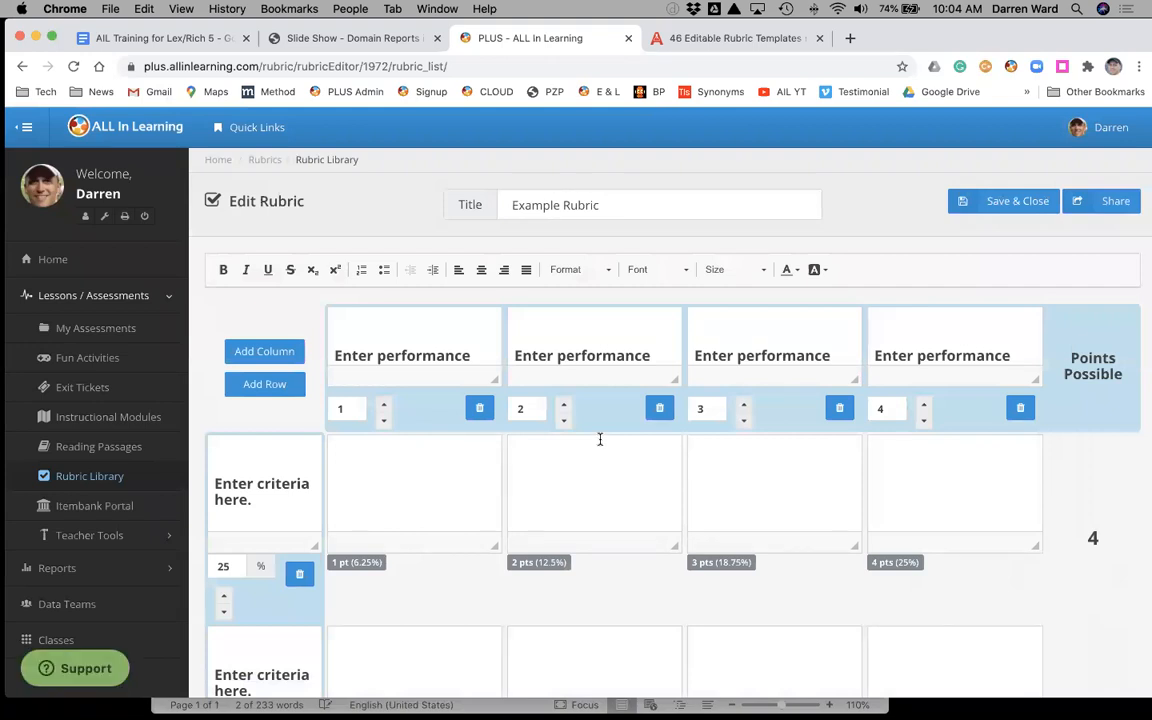
Step: Compare the blank rubric grid with the criteria rows of the ABC Book Rubric in the Word document, and return to the rubric editor
scroll(599, 445, down, 5)
scroll(599, 445, down, 10)
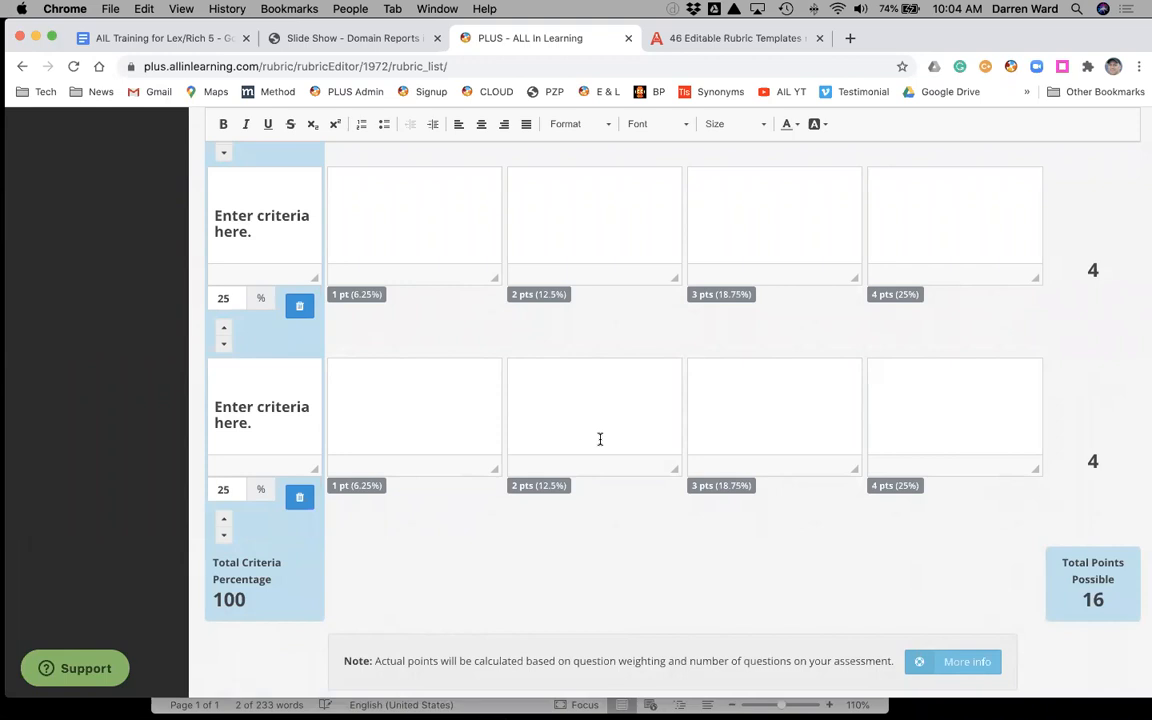
scroll(600, 439, up, 4)
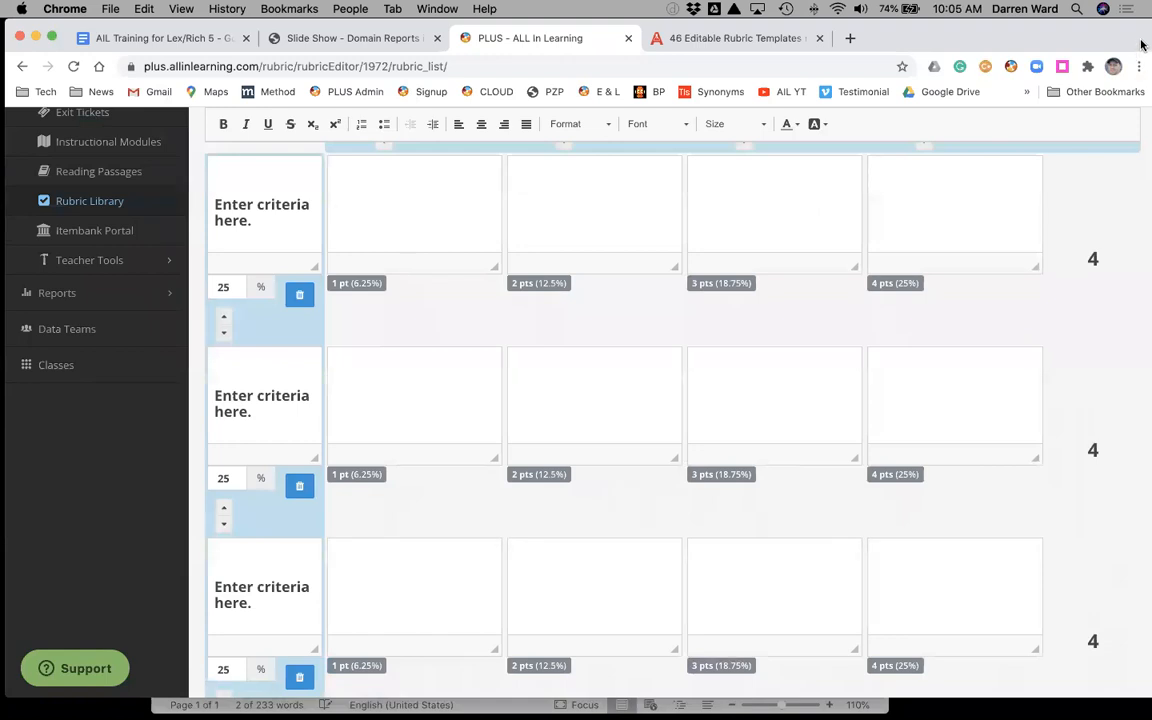
drag(1143, 43, 1095, 44)
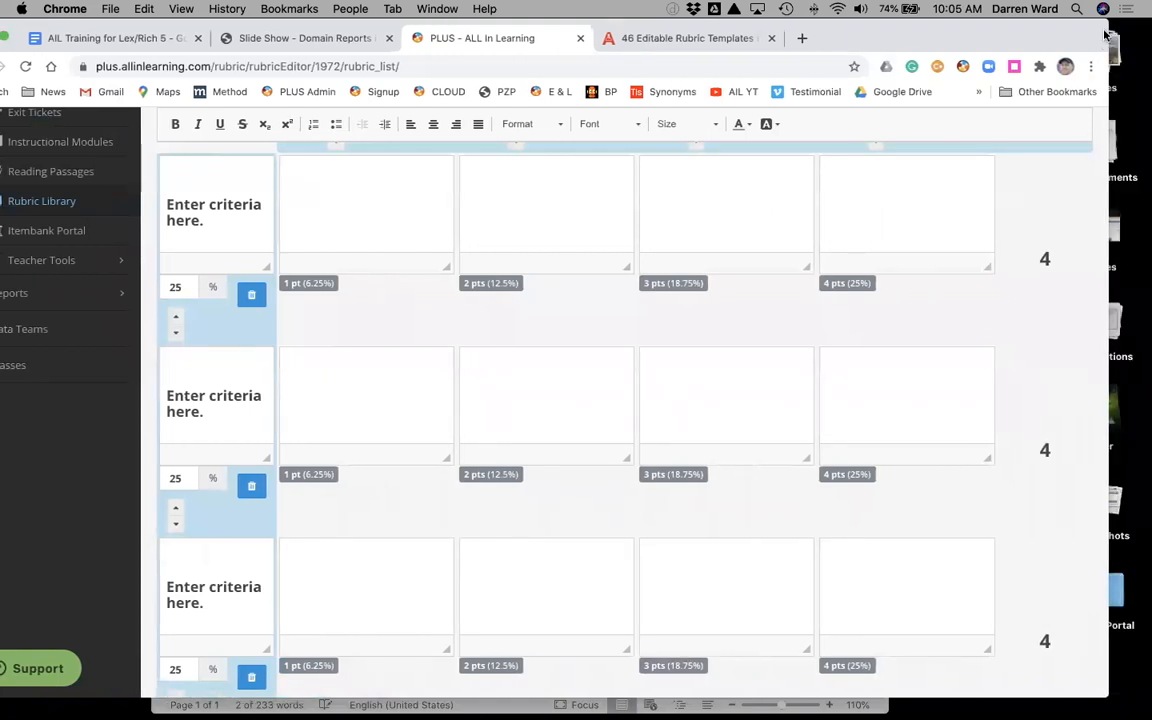
drag(1108, 30, 1053, 33)
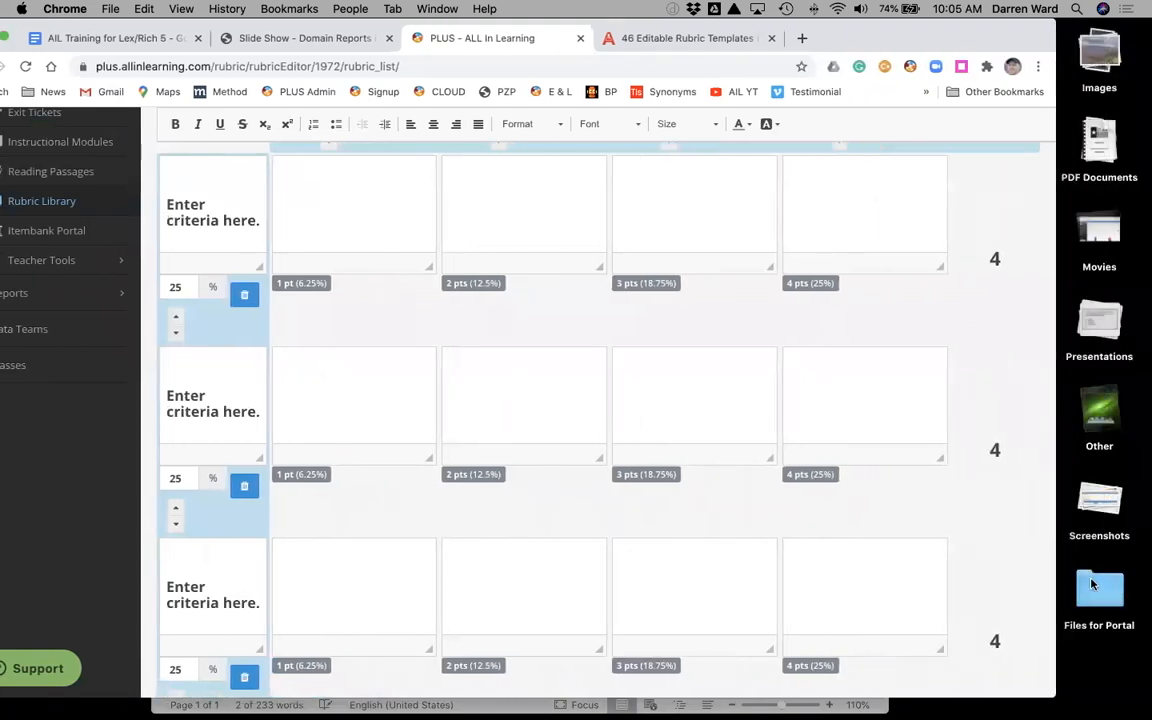
key(ctrl+Up)
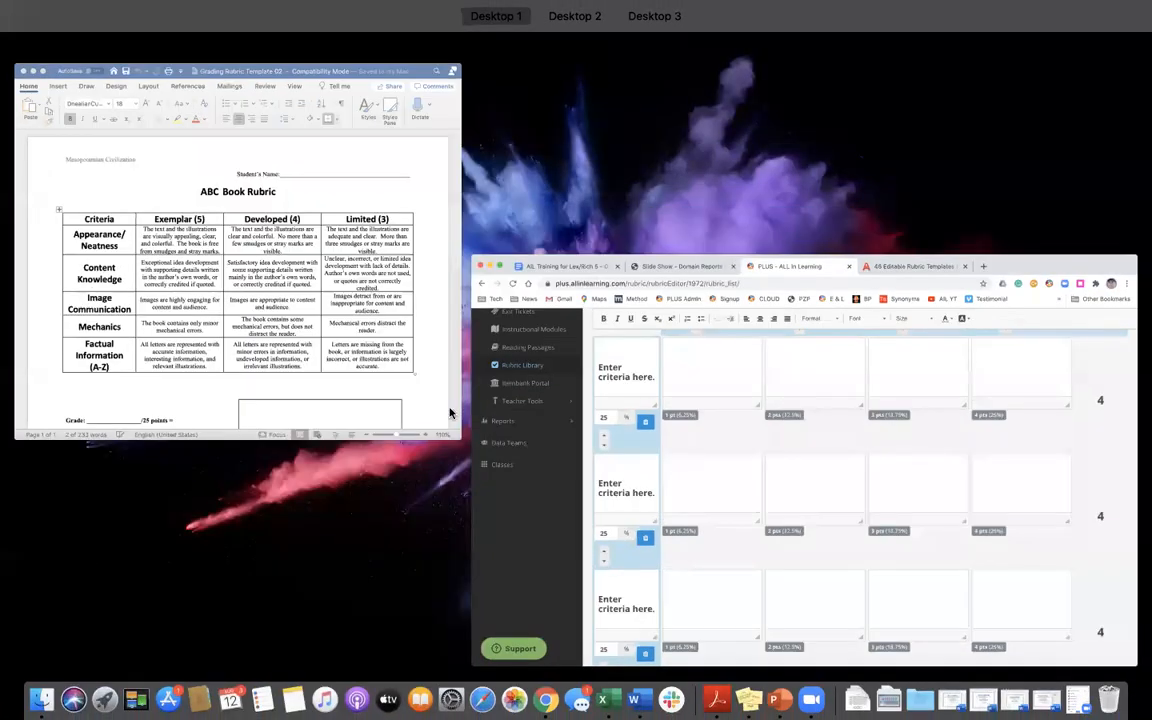
click(337, 371)
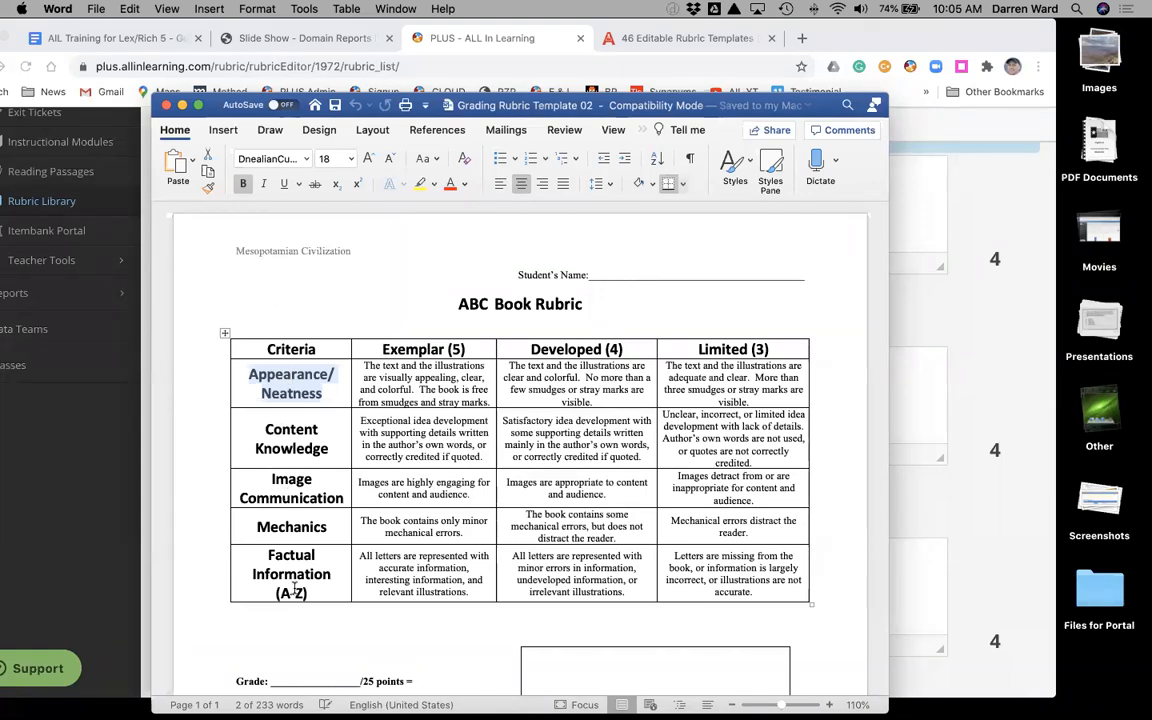
click(944, 334)
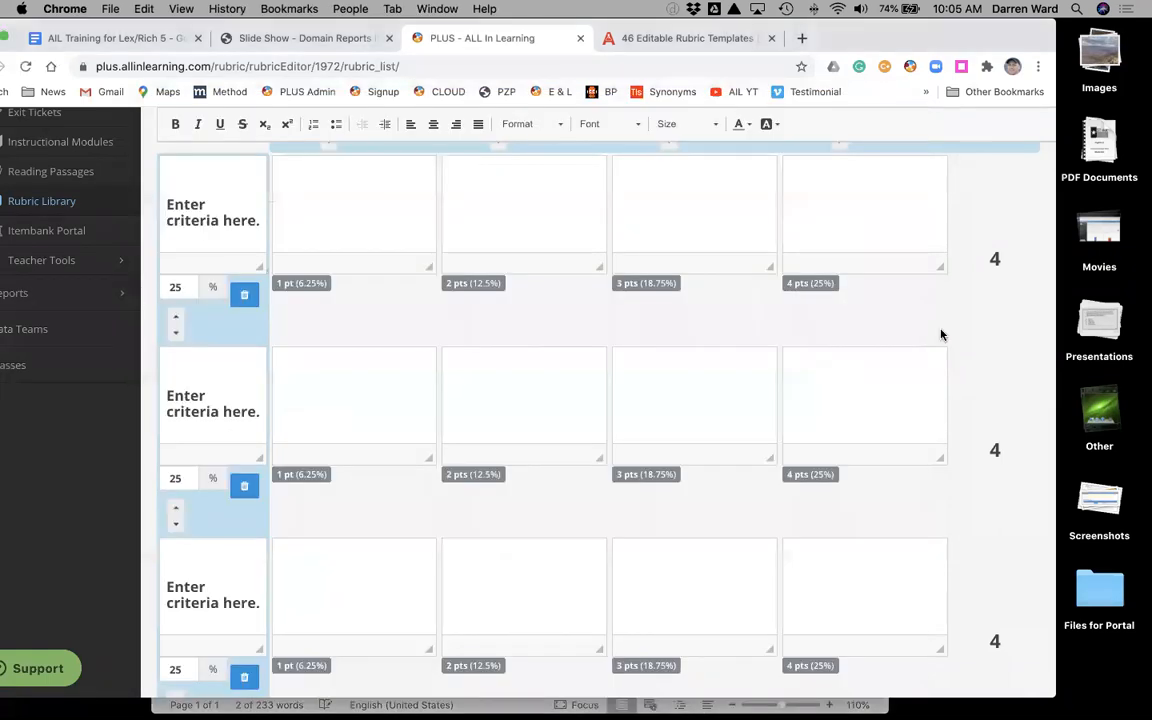
Step: Add one more criteria row to the rubric
scroll(346, 501, down, 5)
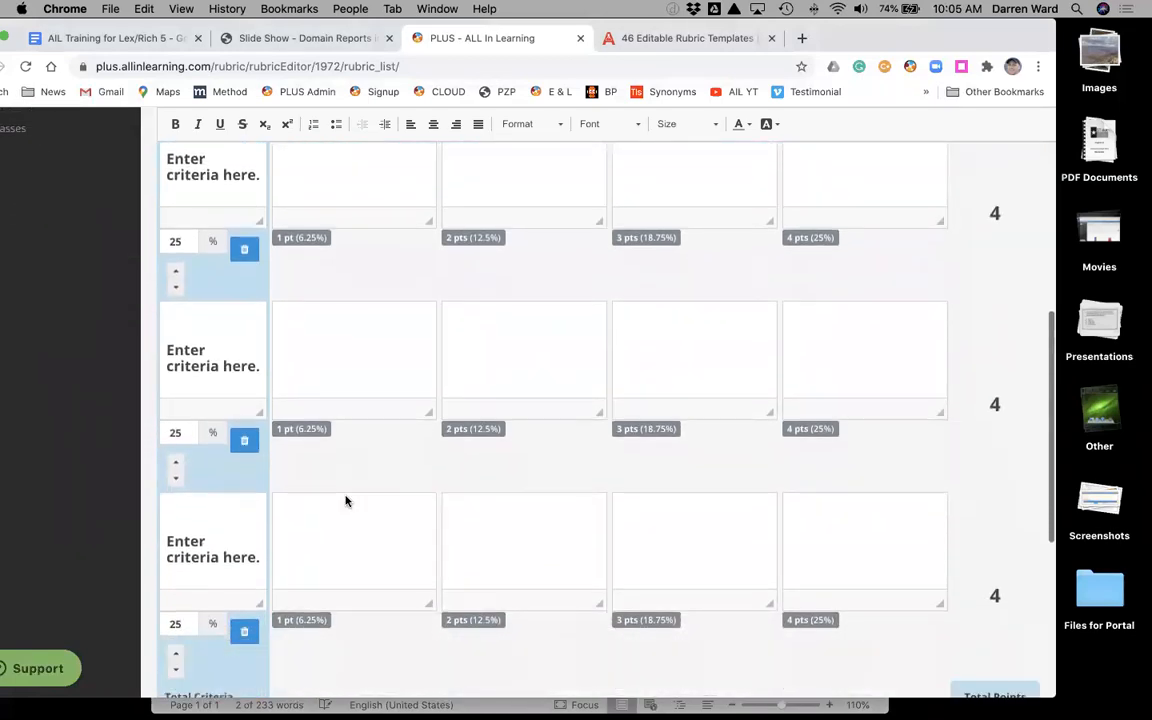
scroll(346, 501, up, 10)
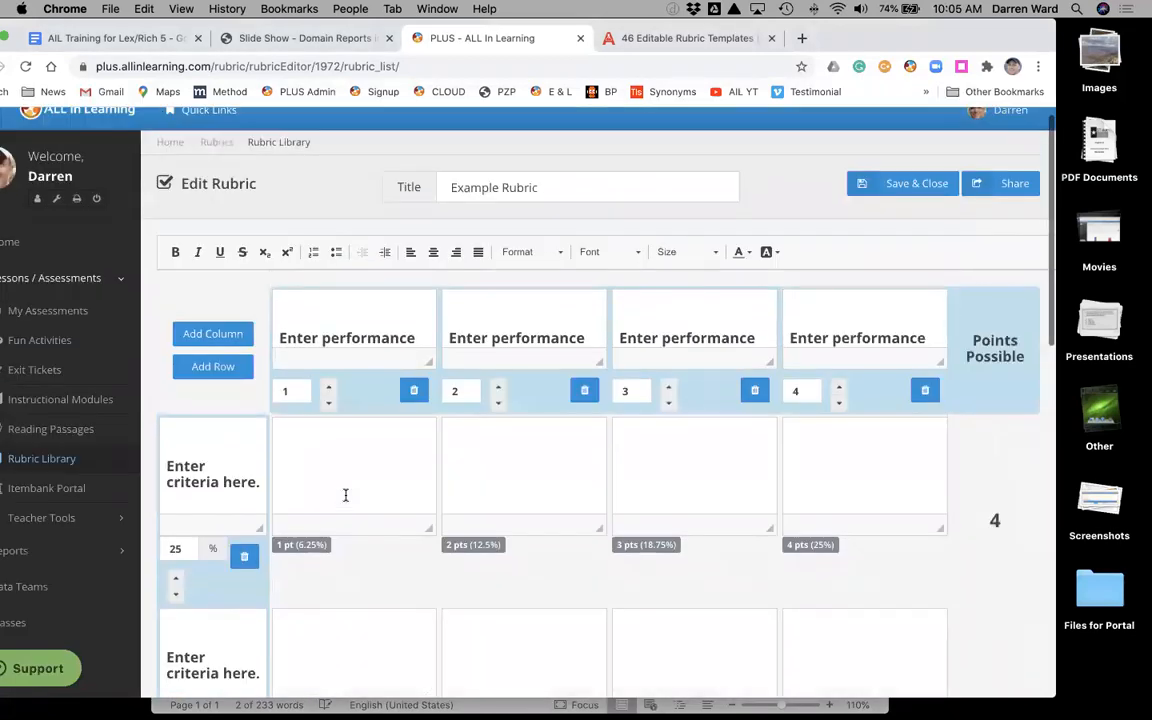
click(203, 368)
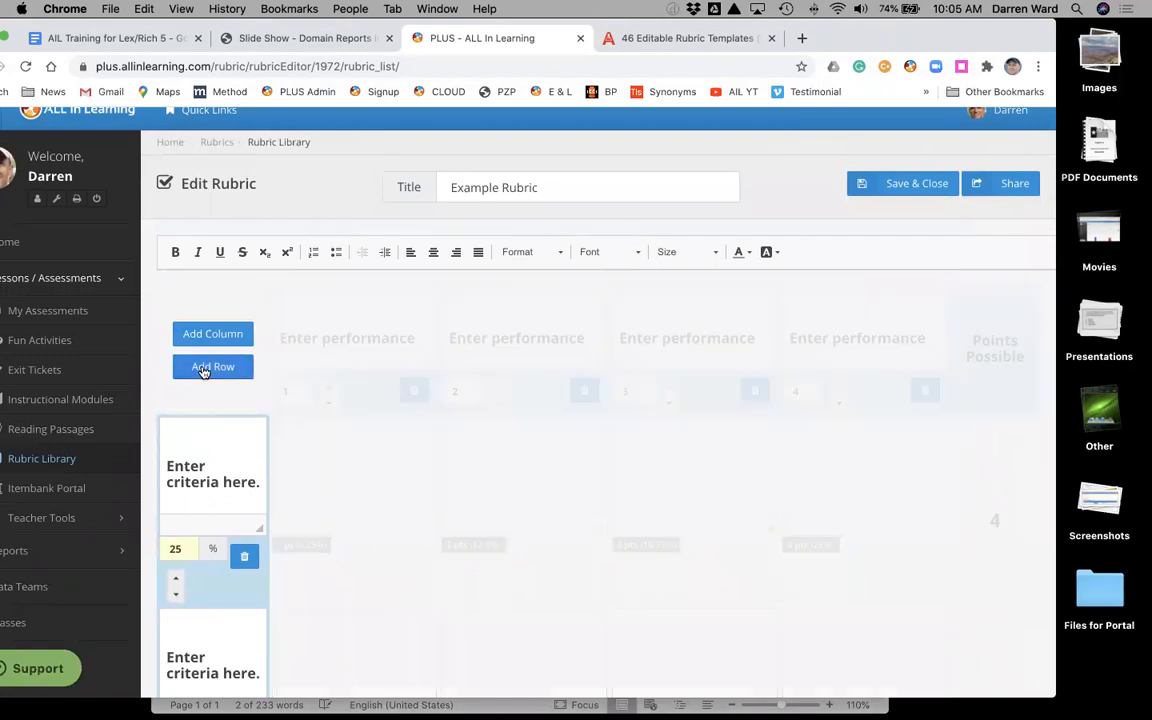
Step: Set the weights of the first and second criteria rows to 20% each
scroll(203, 370, down, 5)
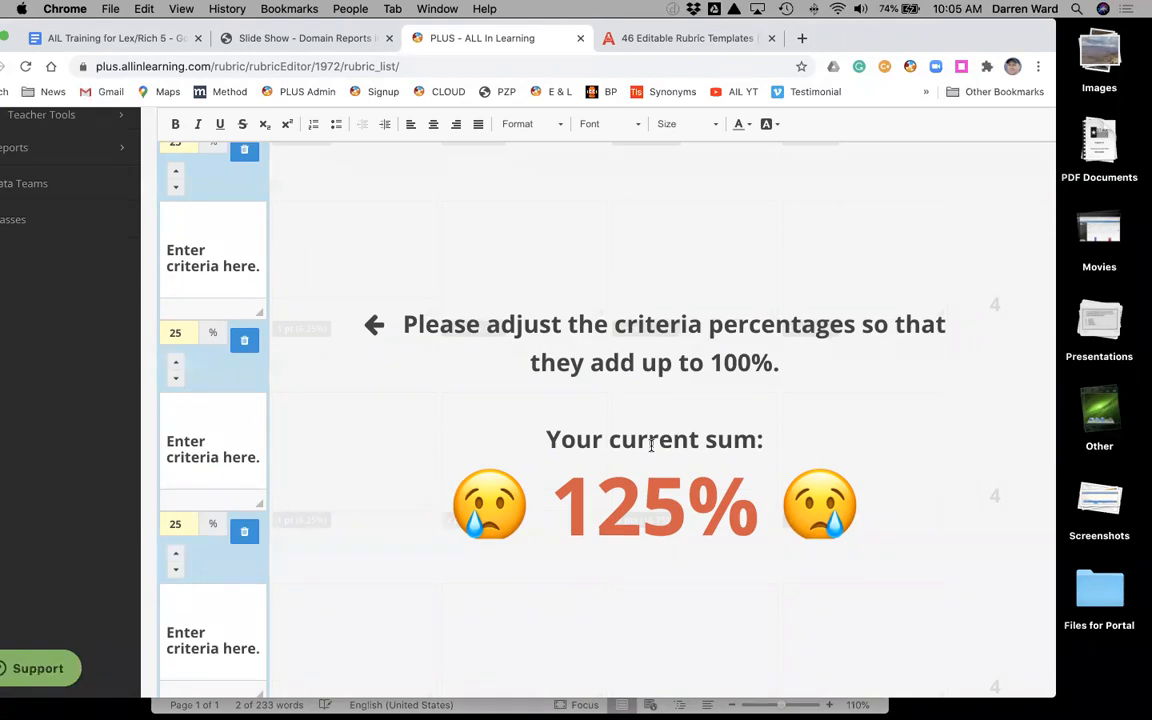
scroll(651, 445, up, 5)
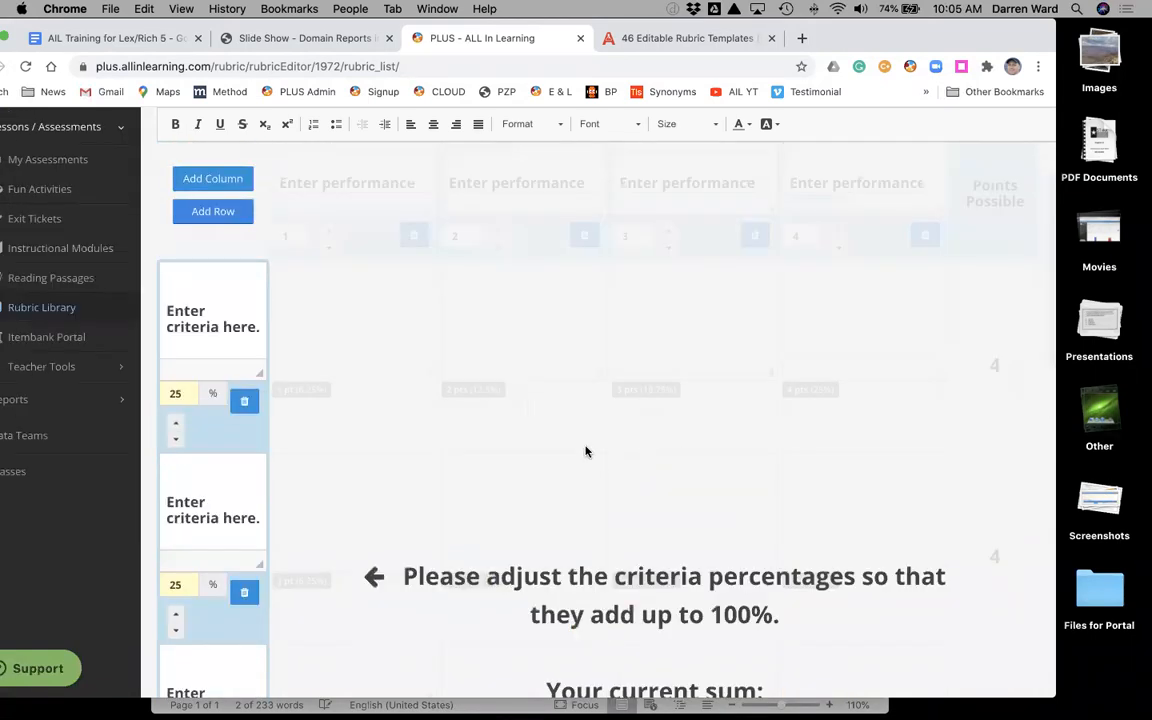
click(181, 394)
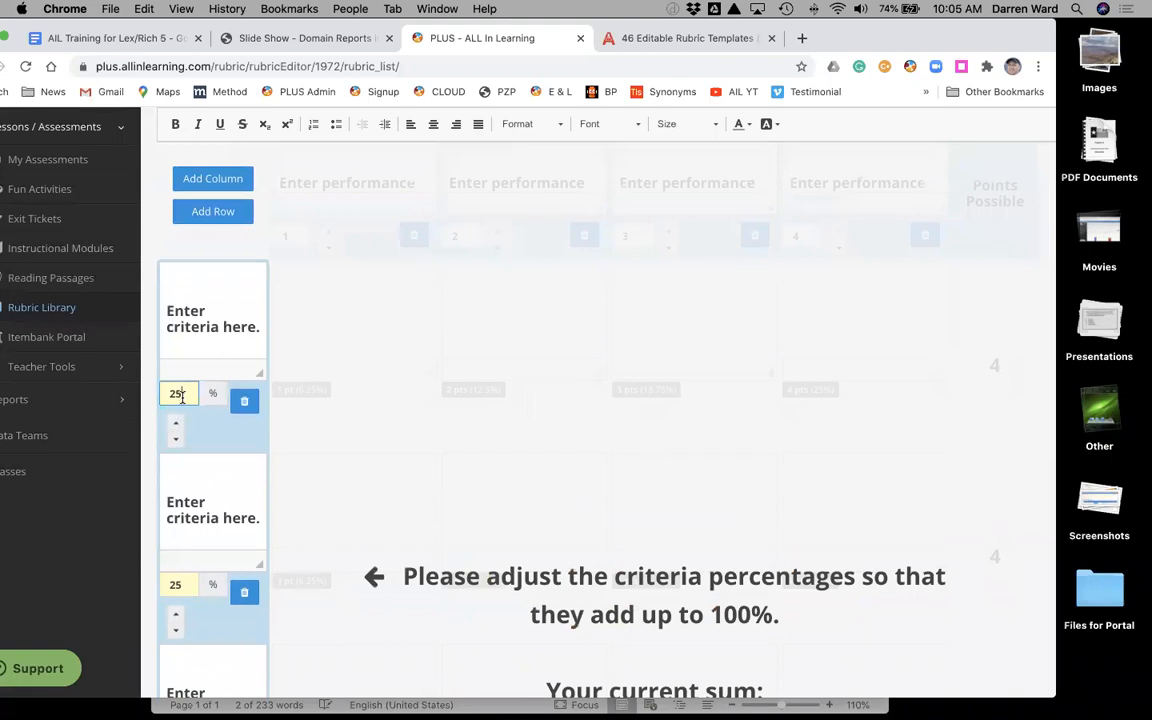
key(BackSpace)
text(0)
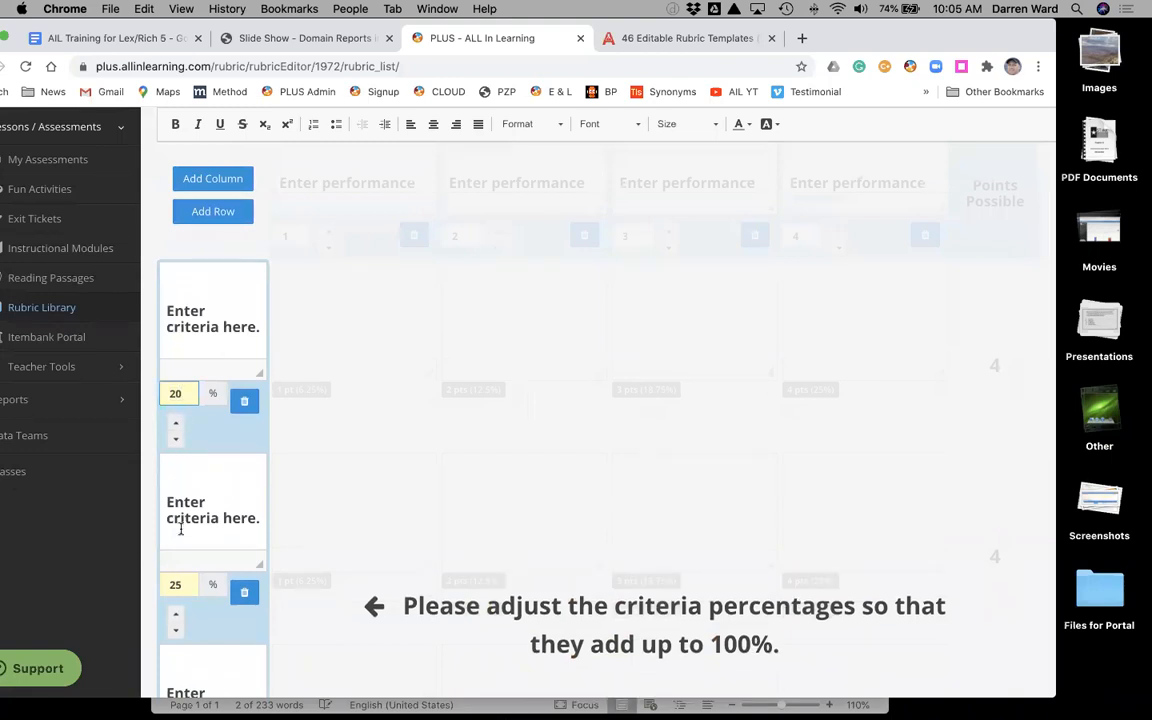
double_click(186, 589)
text(20)
Step: Set the weights of the third, fourth and fifth criteria rows to 30%, 10% and 20%
scroll(186, 591, down, 5)
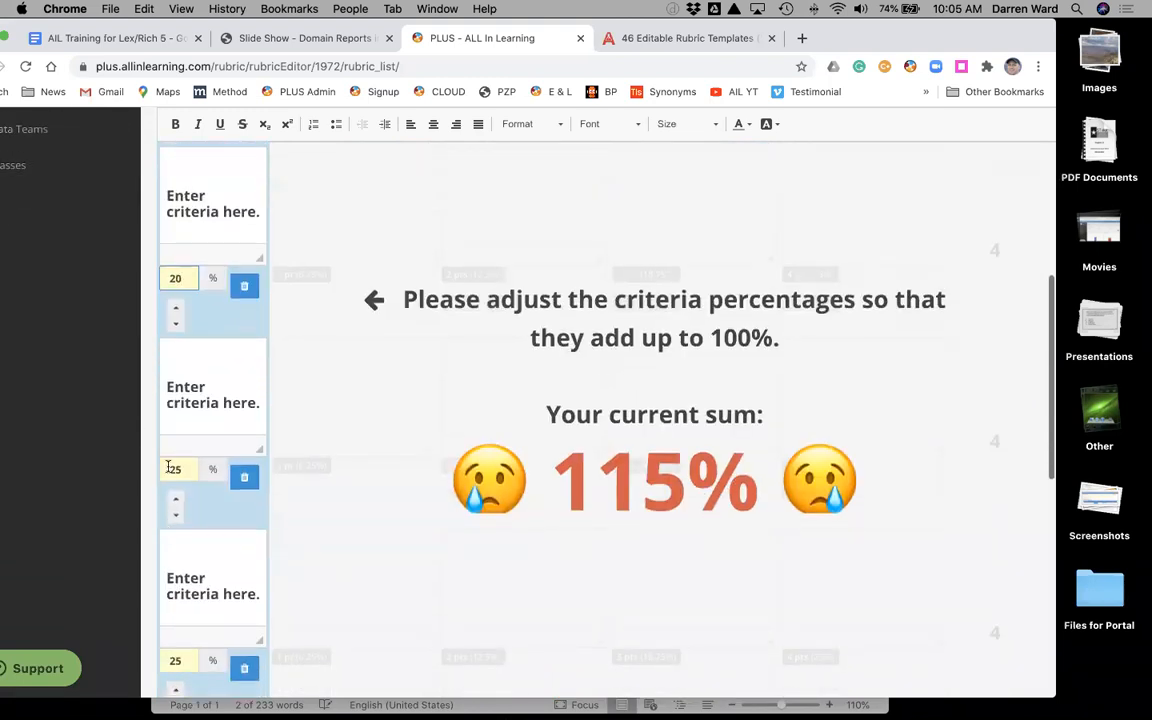
click(175, 471)
double_click(175, 469)
text(30)
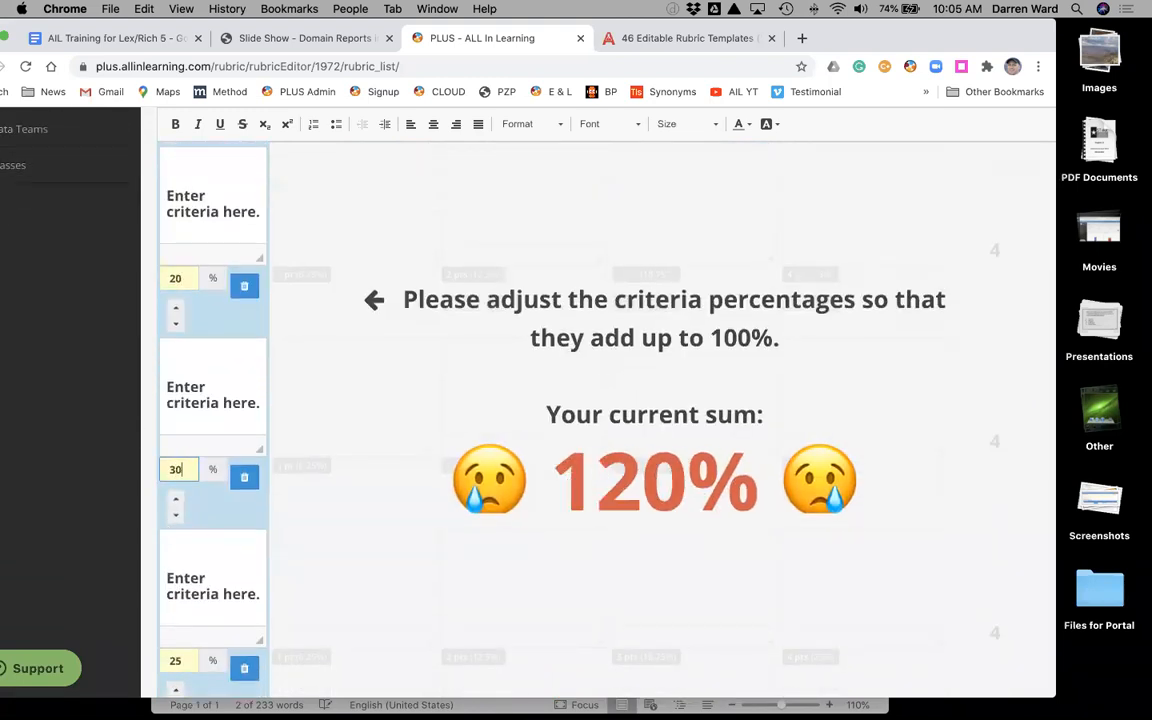
scroll(172, 400, down, 5)
double_click(175, 431)
text(10)
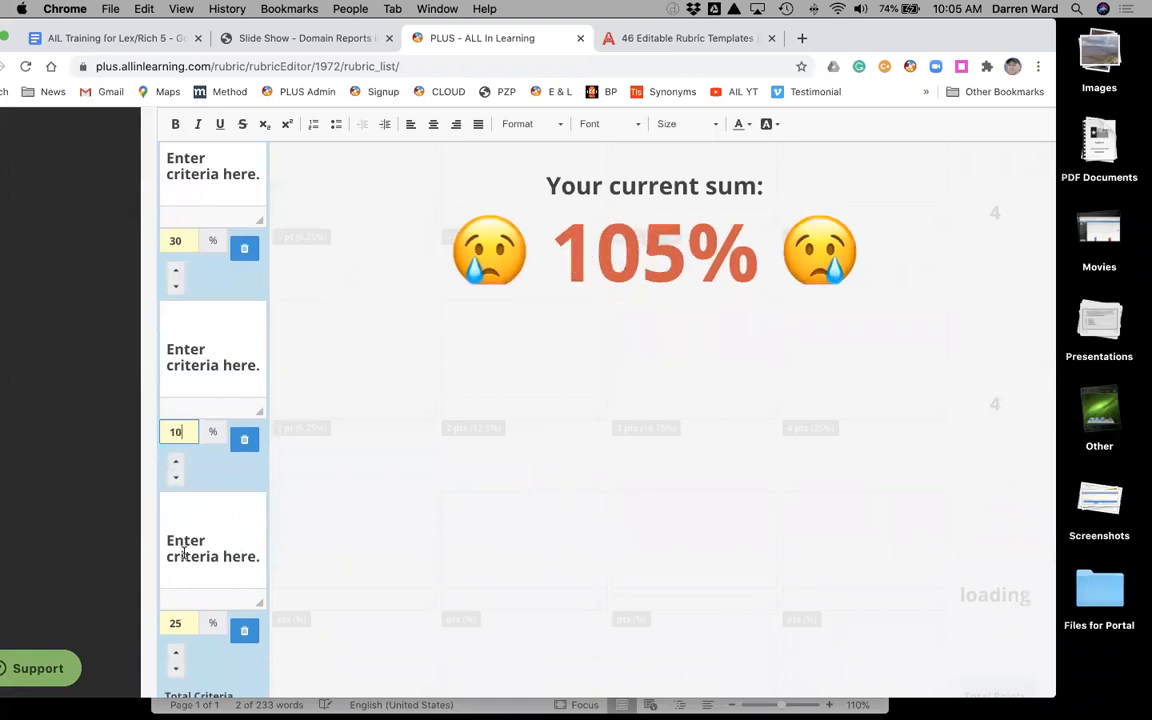
click(178, 622)
text(2)
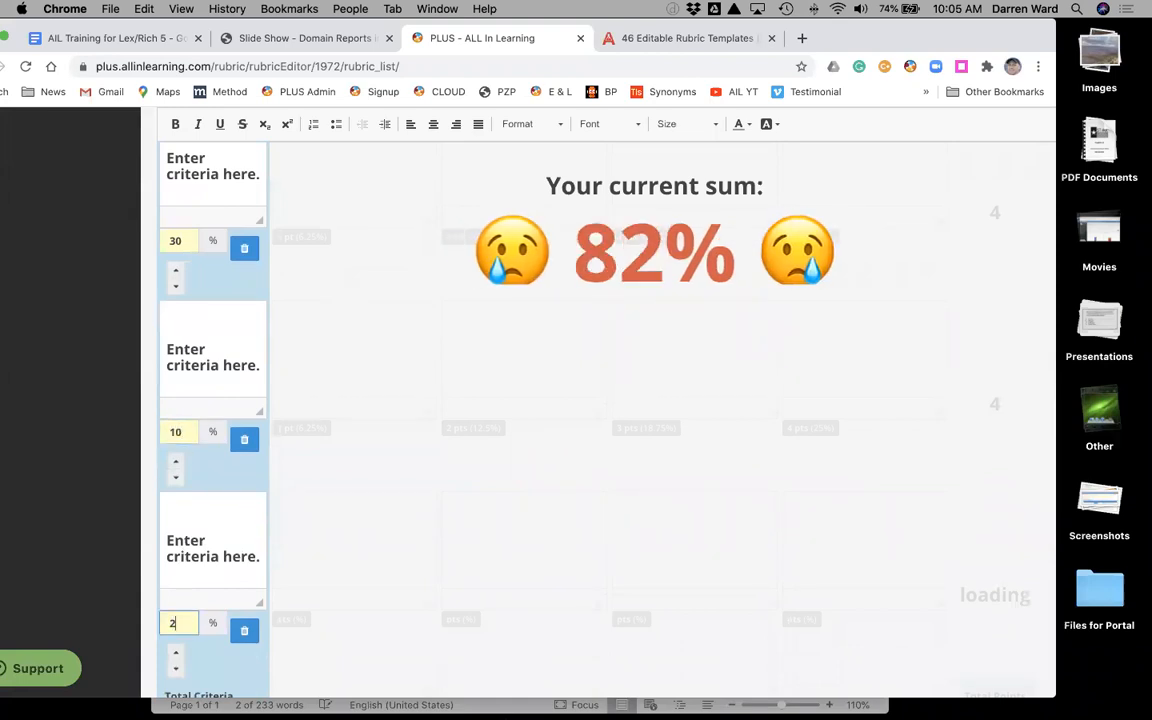
text(0)
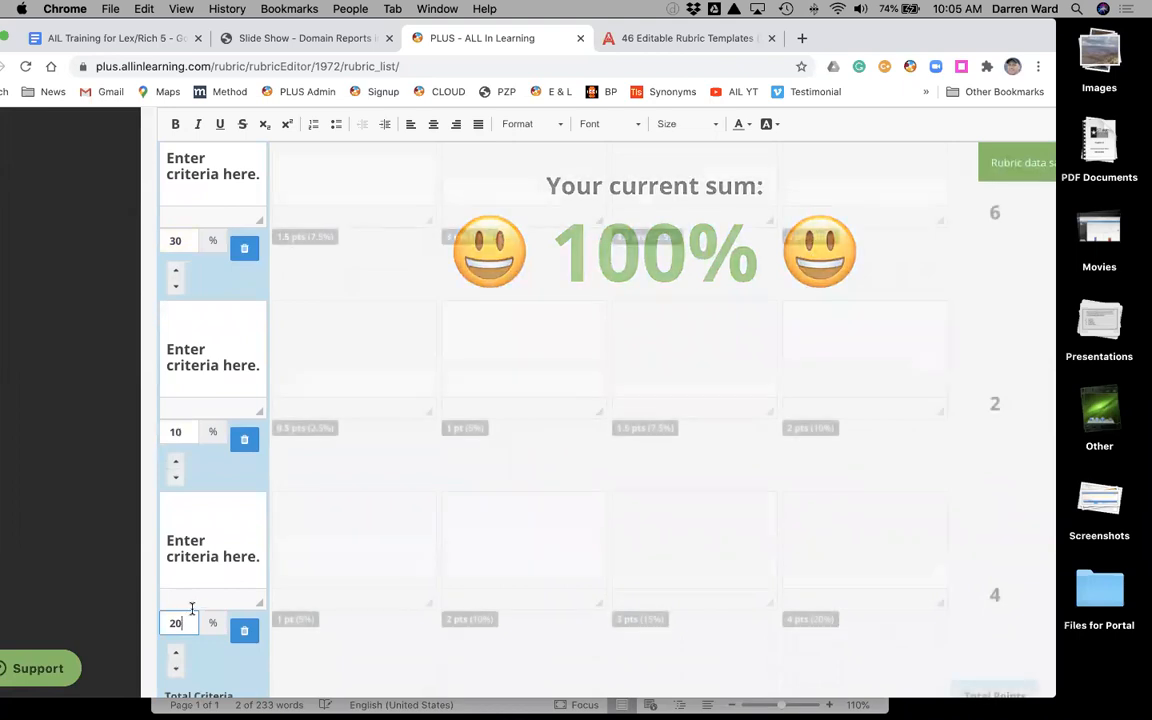
Step: Delete the first performance-level column so the rubric matches the three levels of the Word template
scroll(226, 525, up, 5)
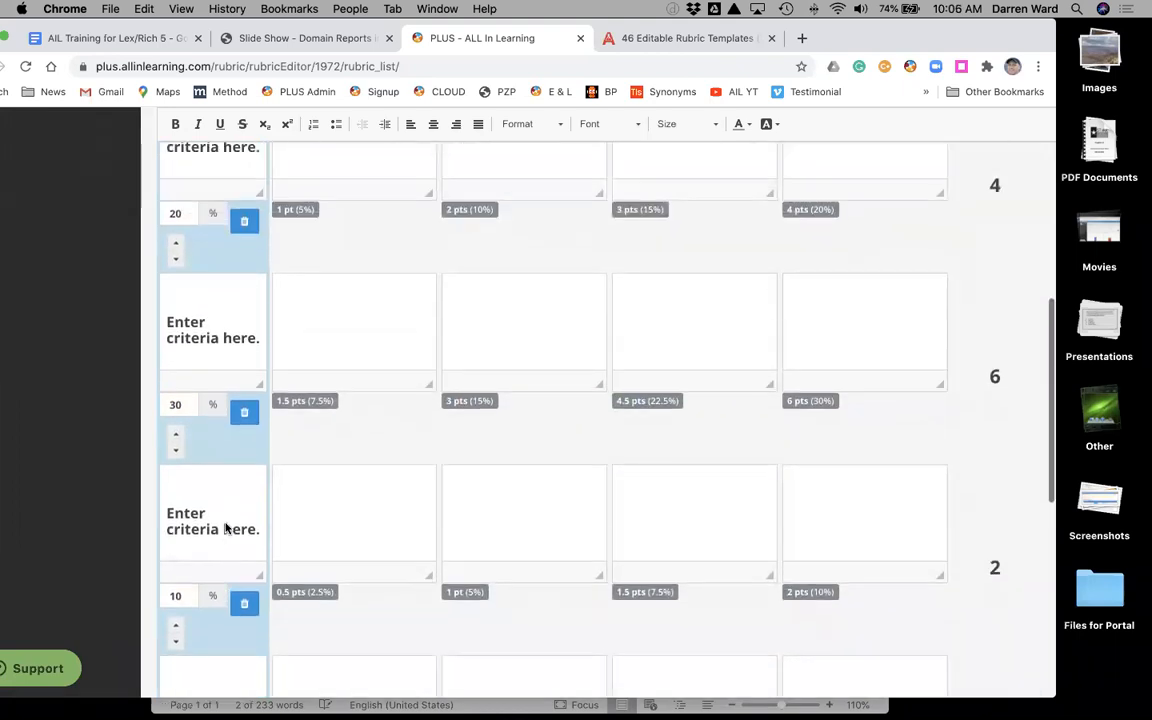
scroll(226, 528, up, 5)
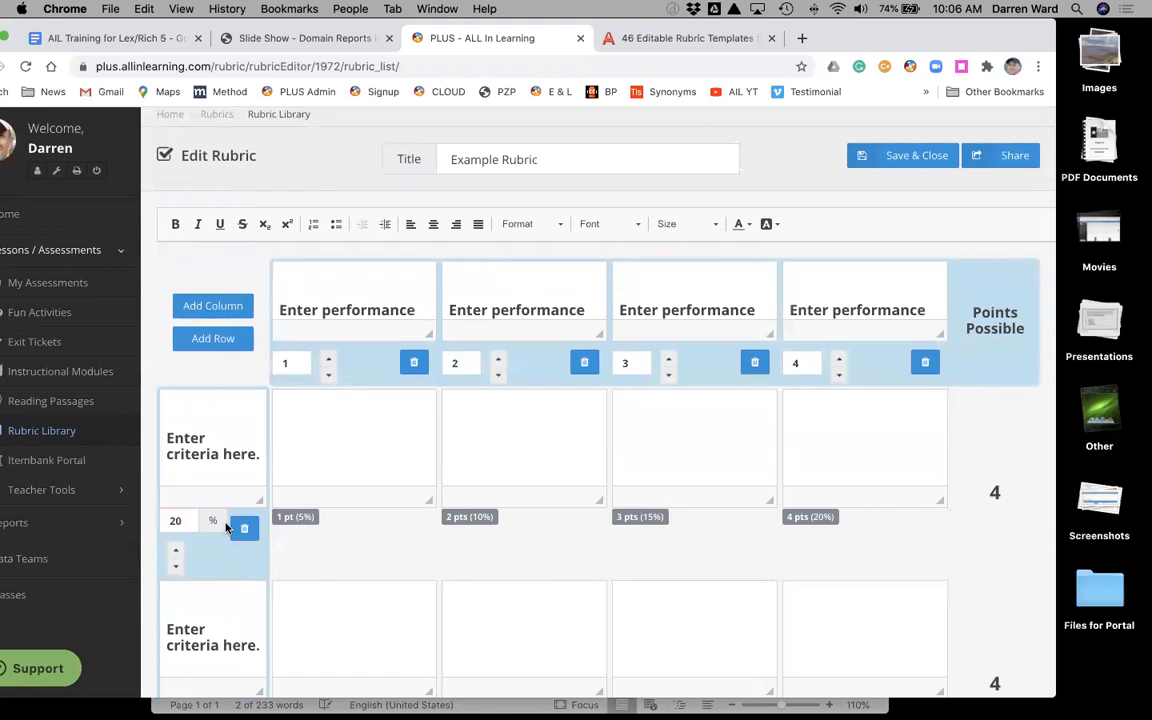
key(ctrl+Up)
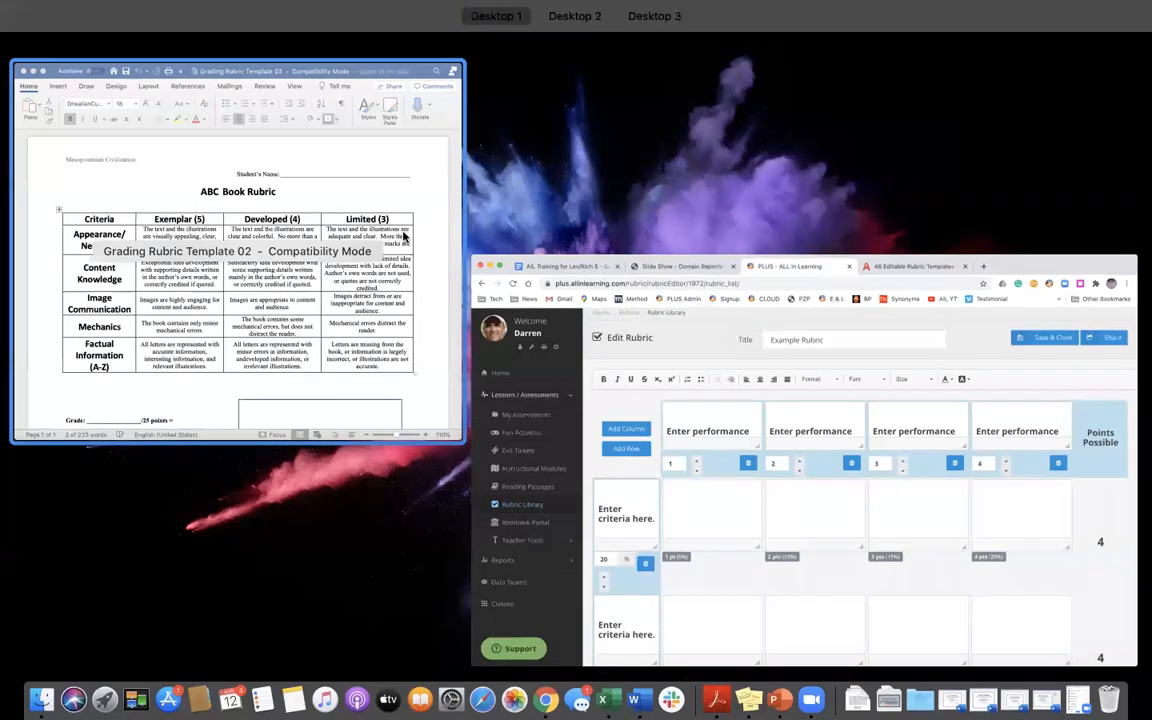
click(695, 490)
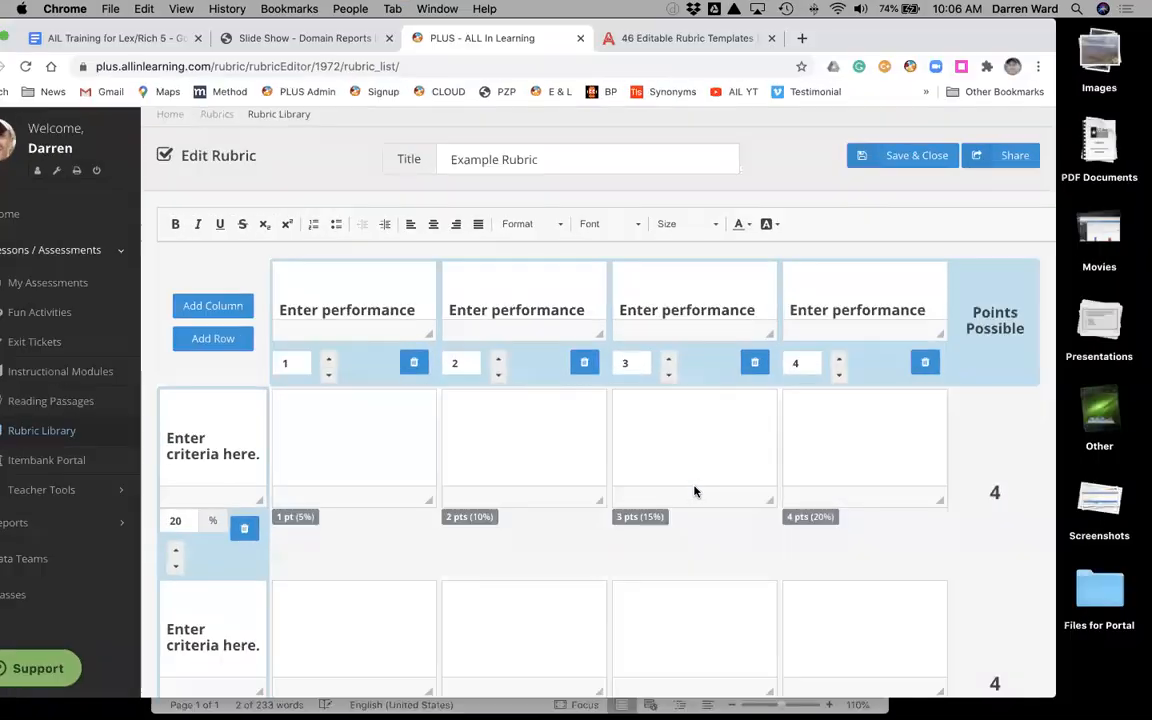
click(415, 363)
click(637, 157)
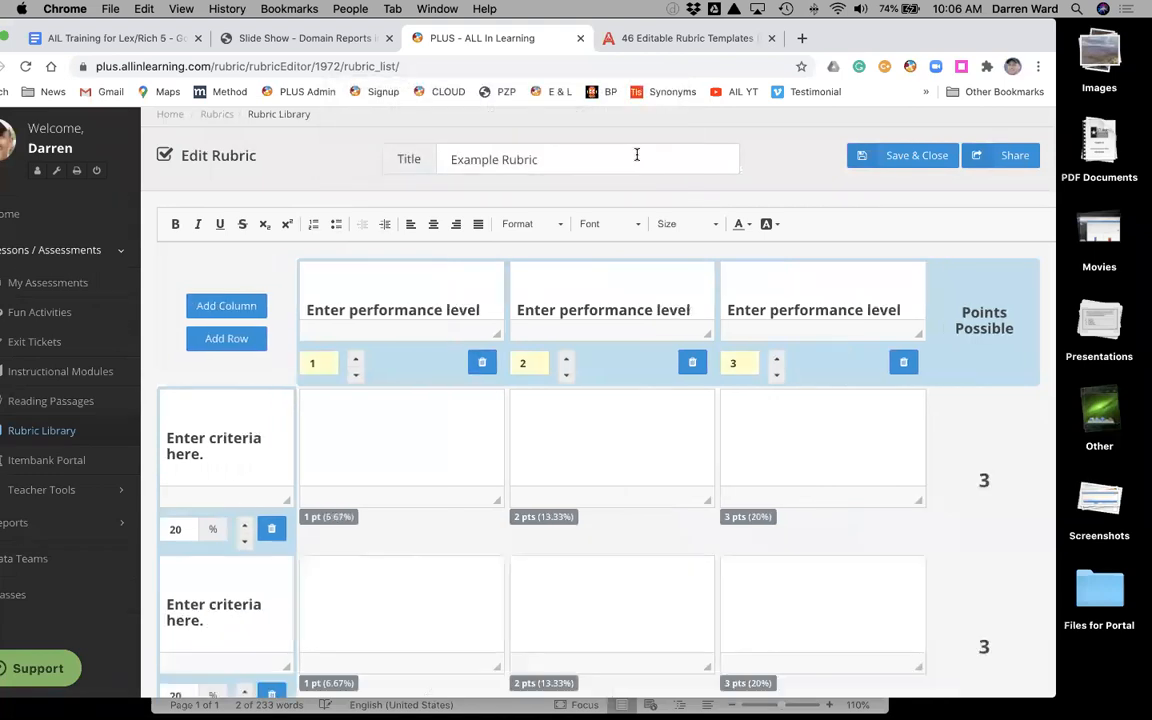
Step: Set the first performance column to 5 points and the second to 4 points
click(358, 359)
click(358, 359)
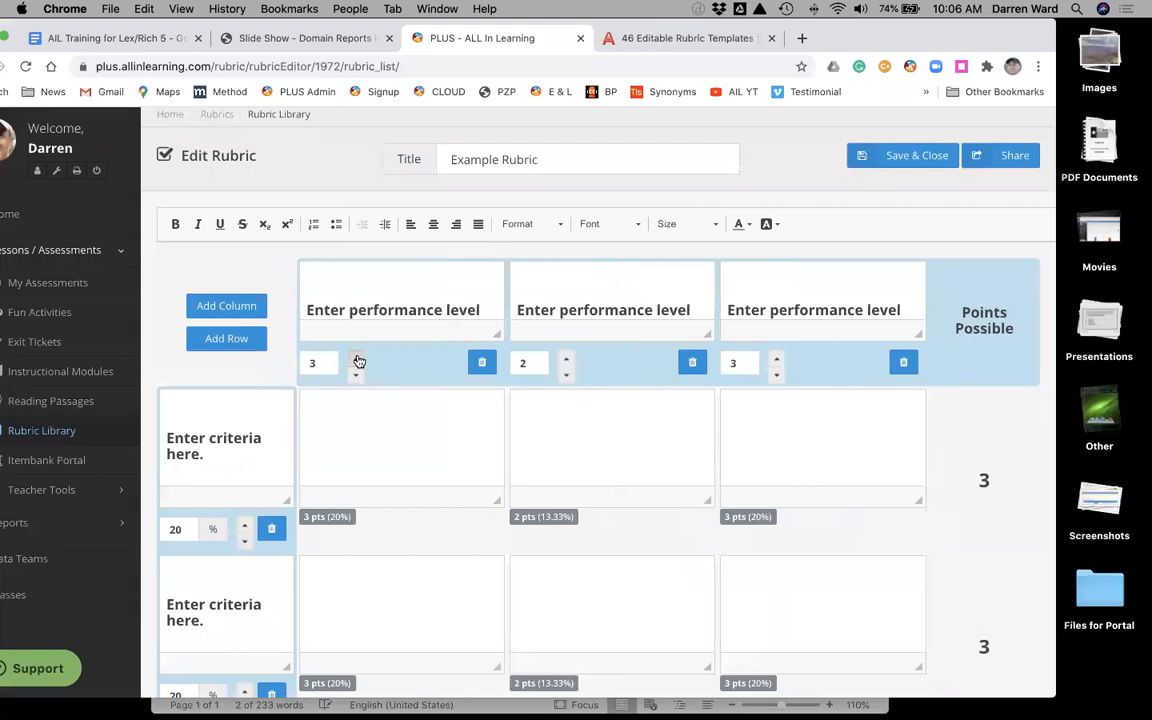
click(358, 359)
click(356, 359)
click(566, 359)
click(566, 359)
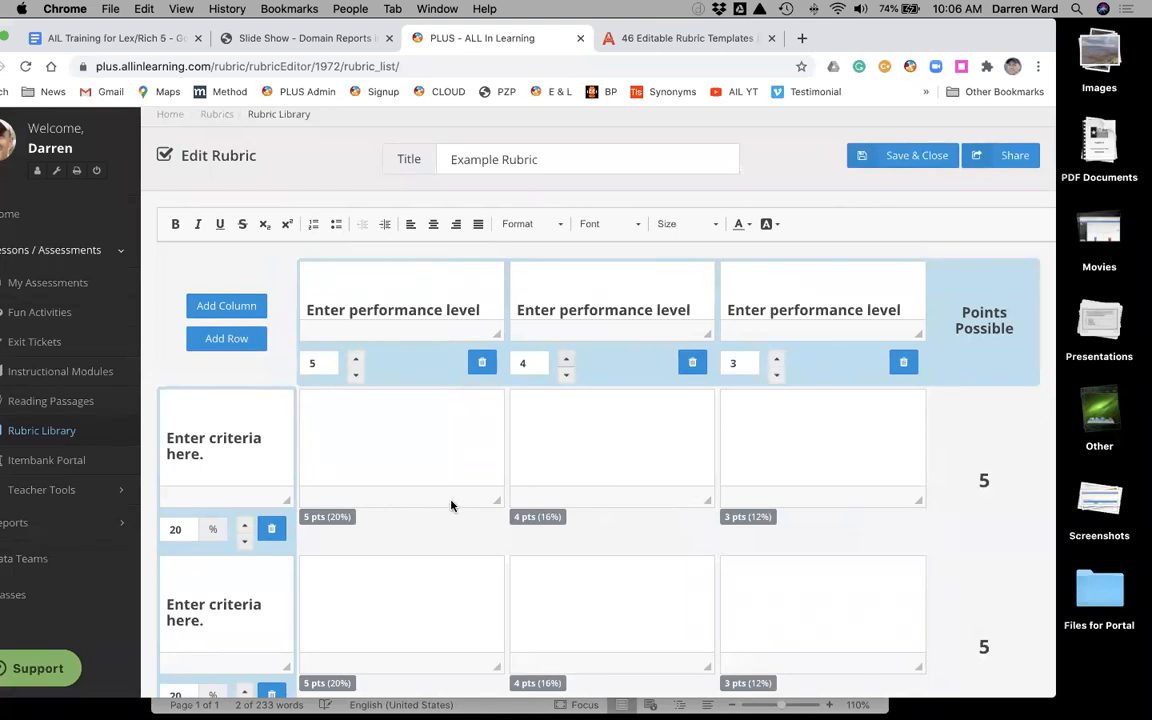
Step: Arrange the rubric editor's browser window and the Word rubric template so both can be seen side by side
triple_click(362, 311)
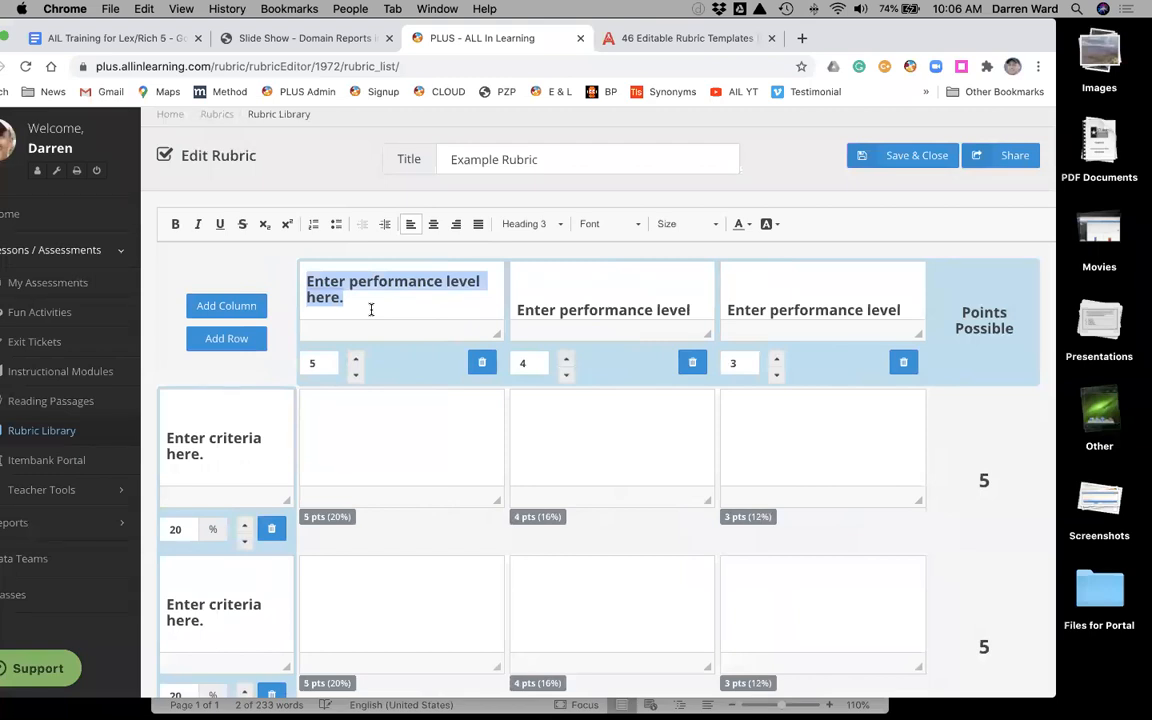
drag(873, 38, 1020, 37)
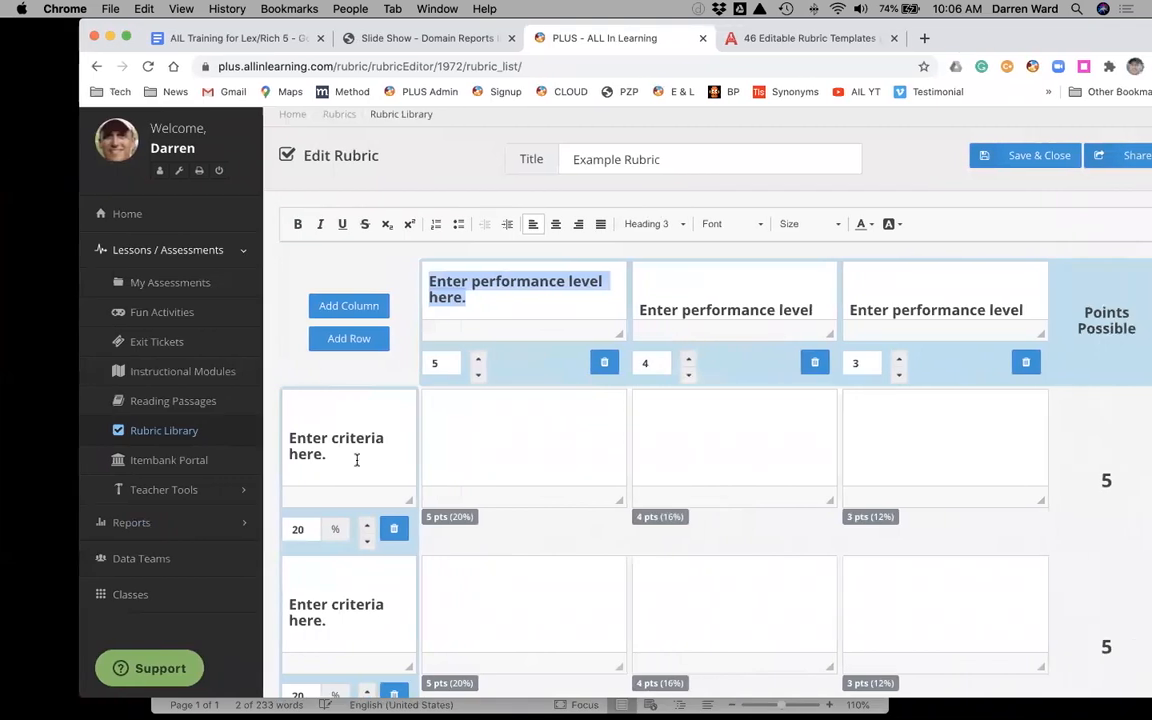
drag(77, 312, 255, 312)
click(180, 291)
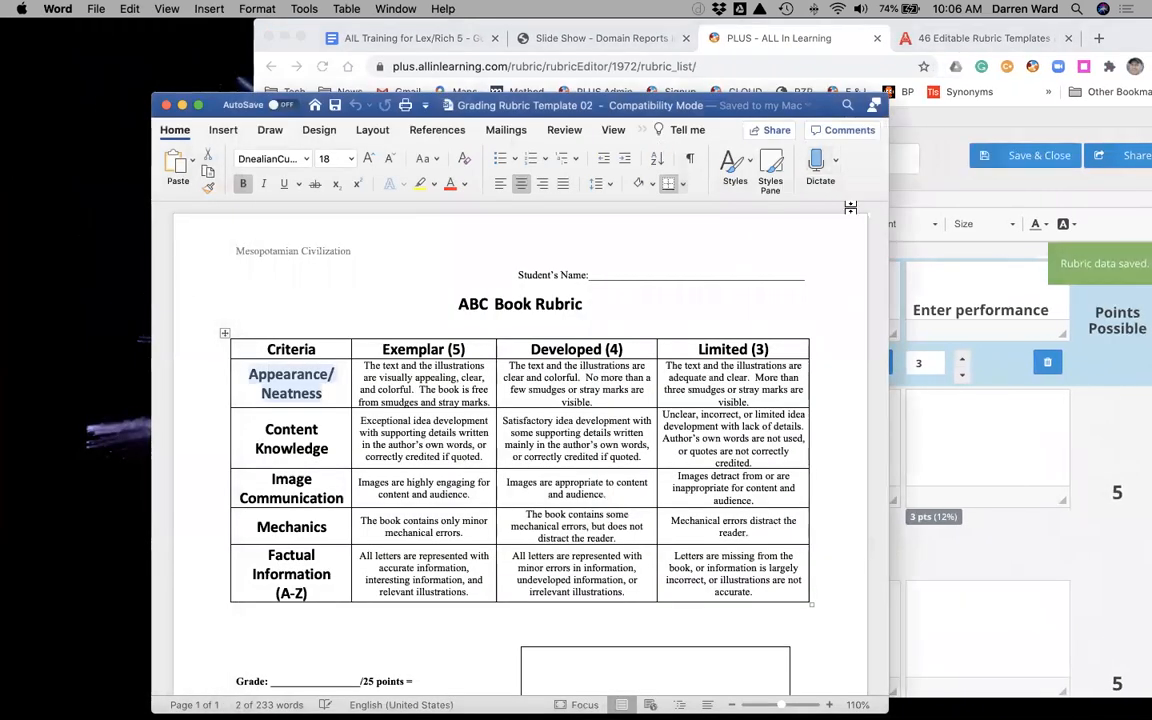
drag(818, 110, 592, 24)
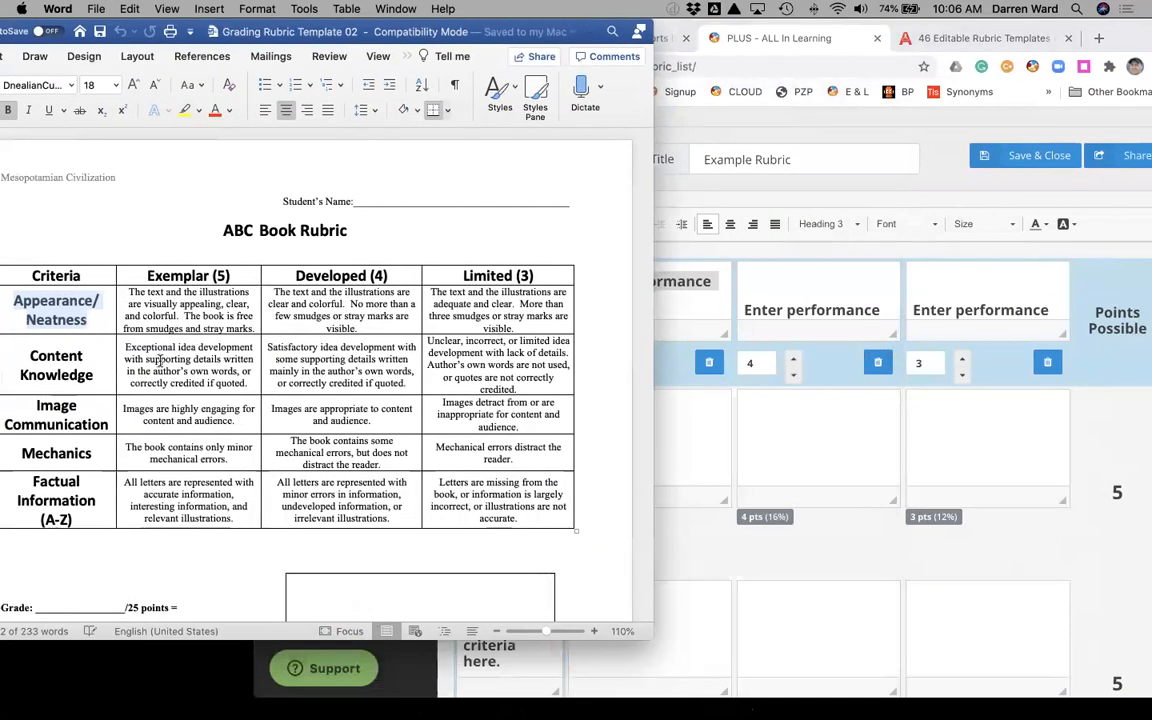
Step: Copy the criterion "Appearance/Neatness" from the Word template and paste it over the placeholder in the first criteria row
click(88, 318)
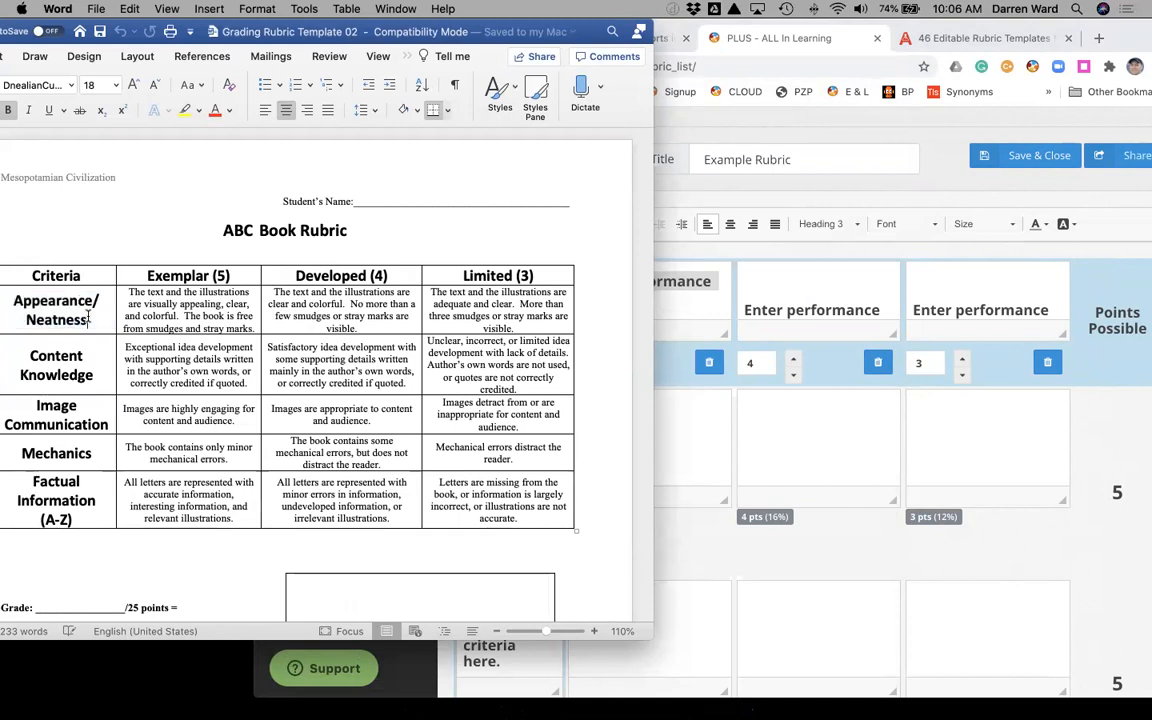
drag(88, 318, 20, 298)
key(super+c)
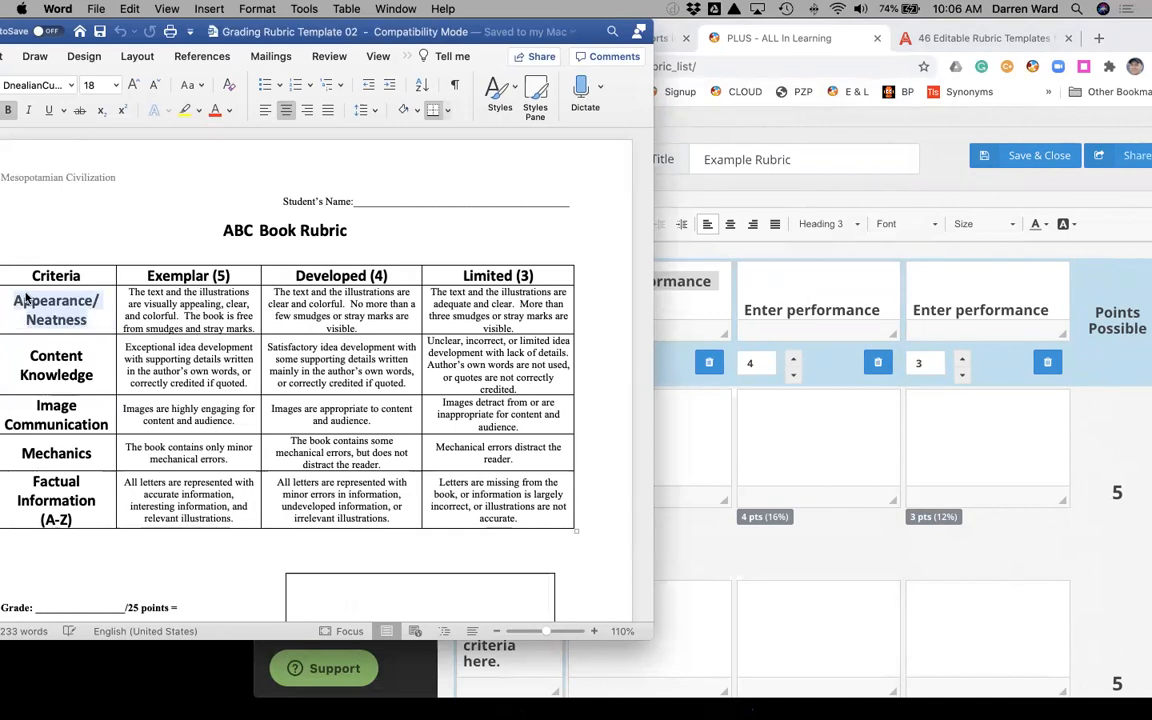
click(692, 418)
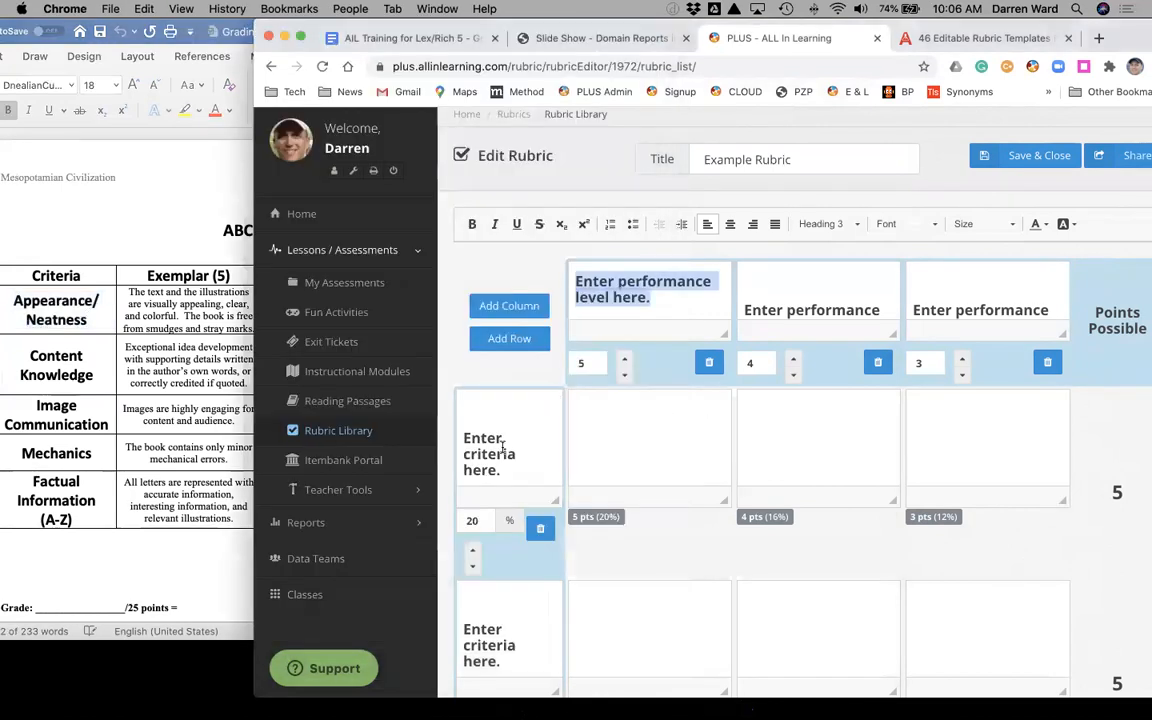
click(503, 448)
drag(503, 450, 517, 468)
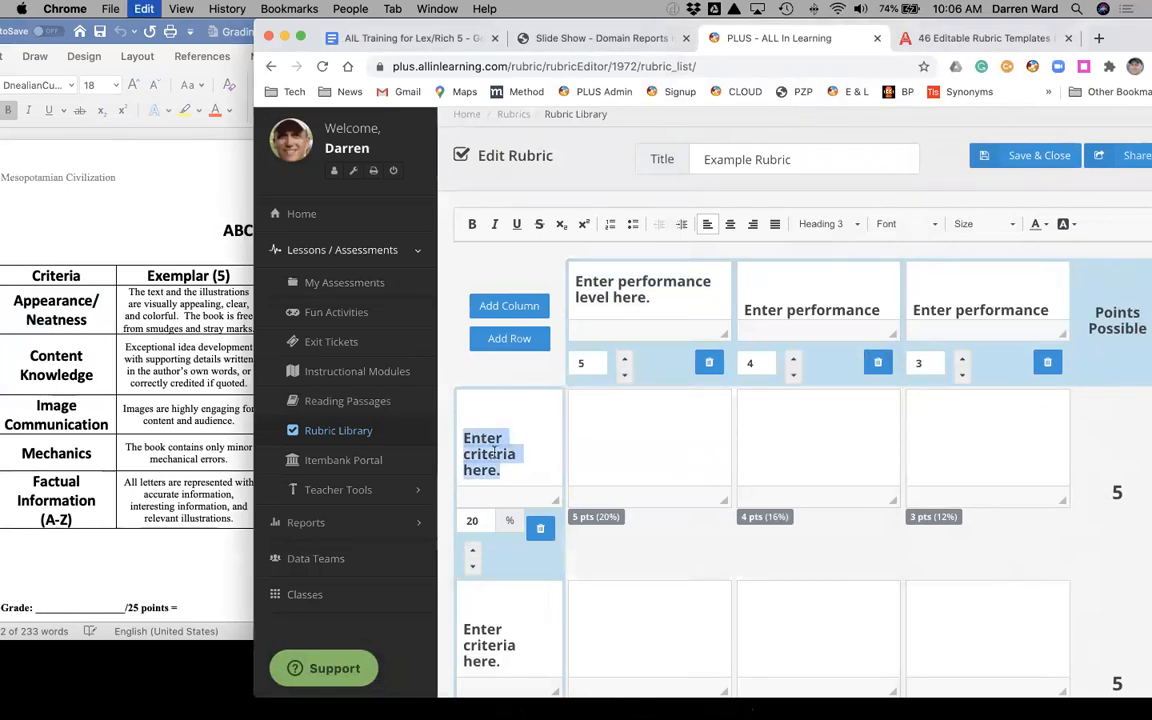
key(BackSpace)
key(super+v)
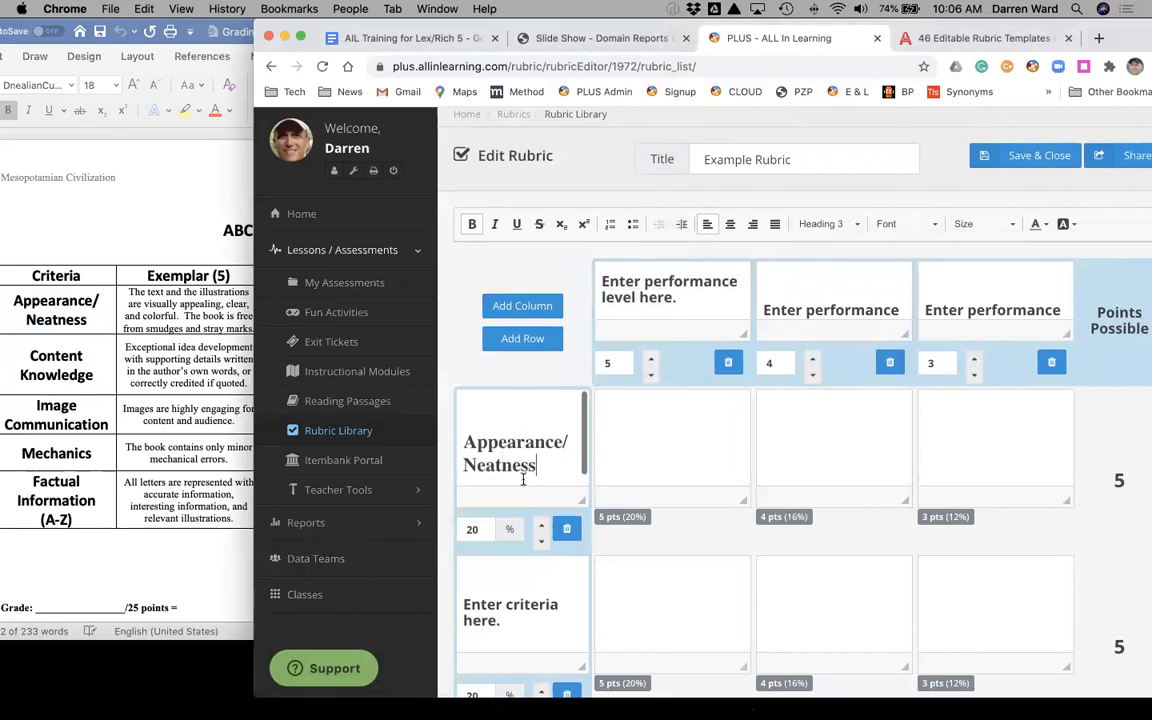
Step: Replace the placeholder in the second criteria row with "Content Knowledge", as in the Word template
drag(530, 641, 468, 603)
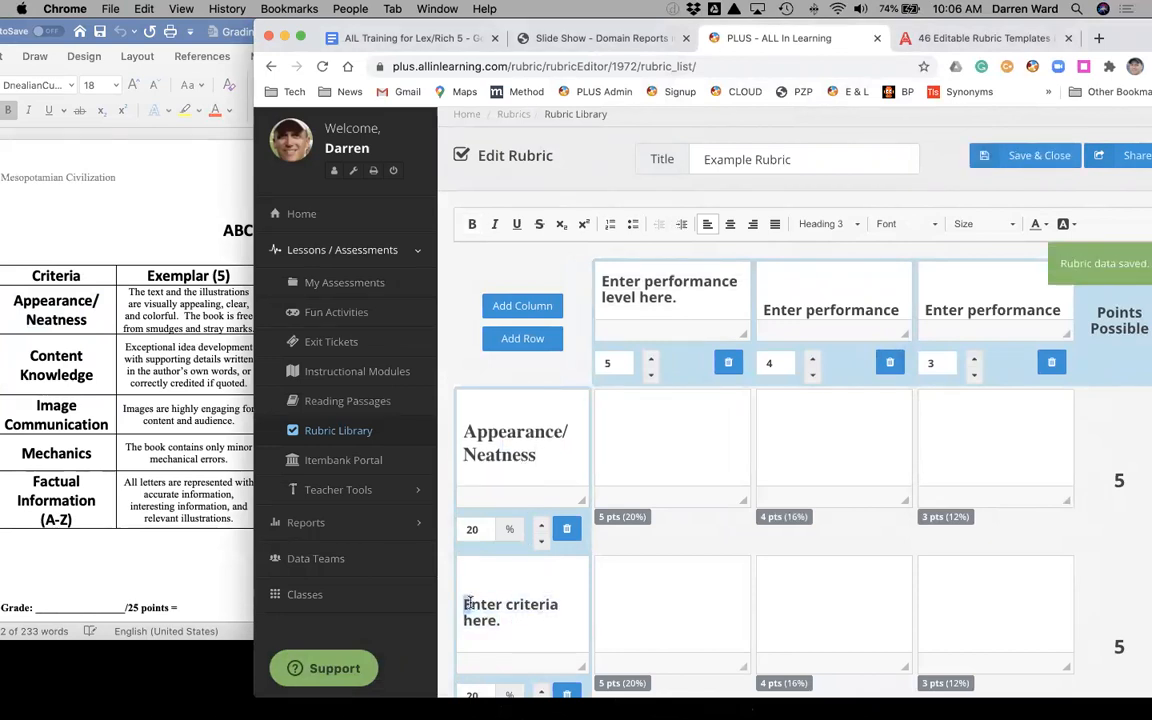
drag(531, 622, 443, 597)
key(super+a)
key(BackSpace)
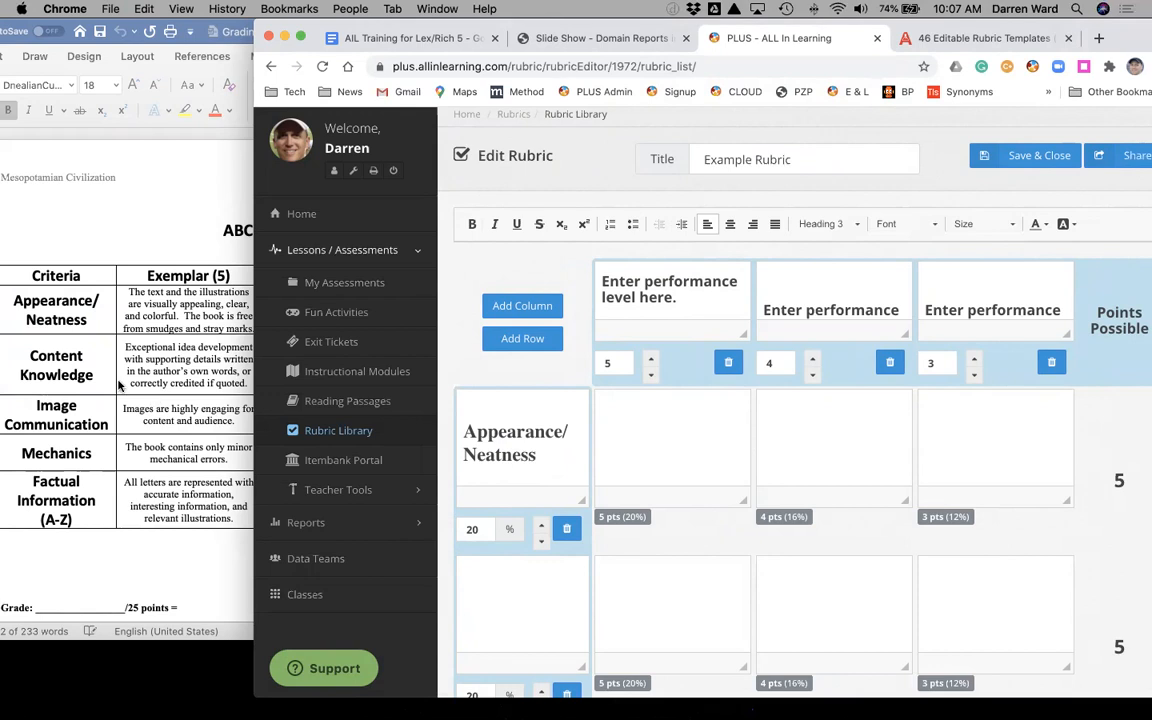
click(66, 368)
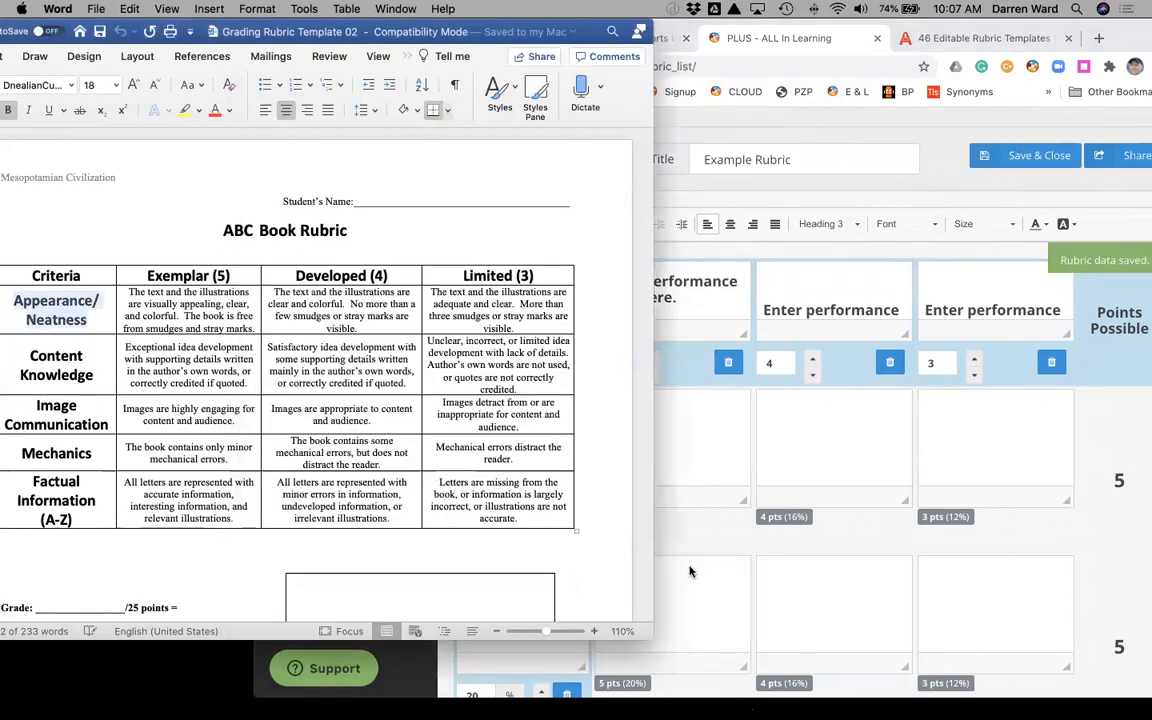
click(689, 571)
text(Conte)
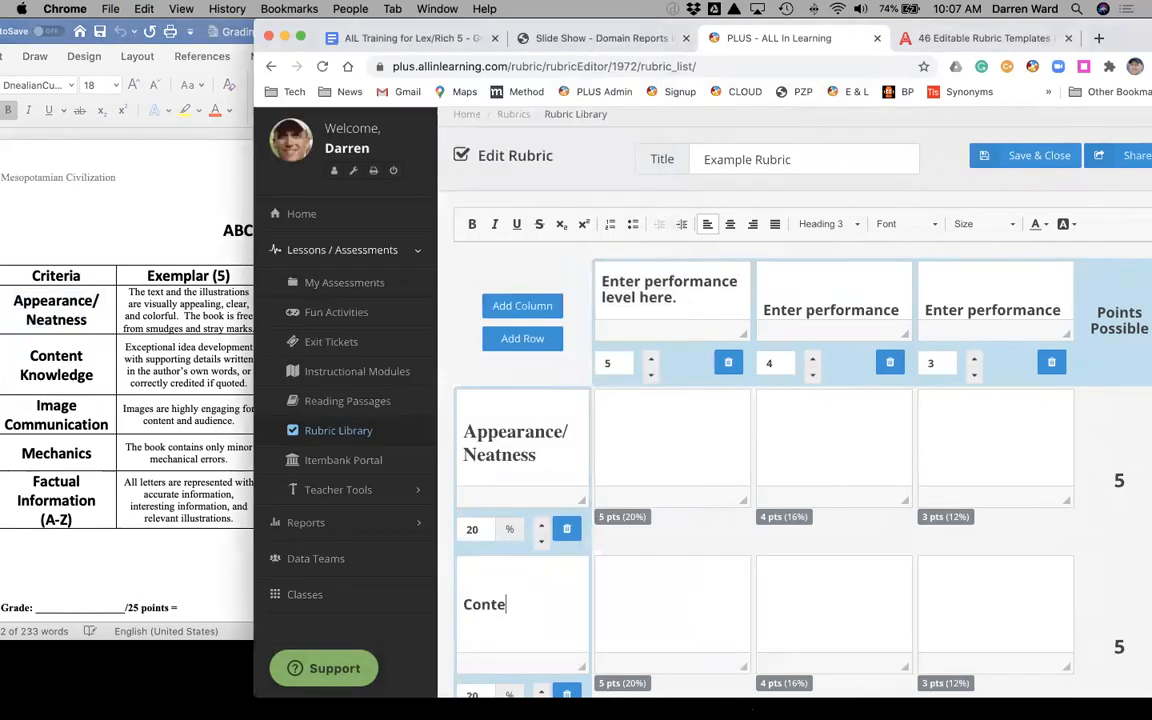
text(nt Knowledge)
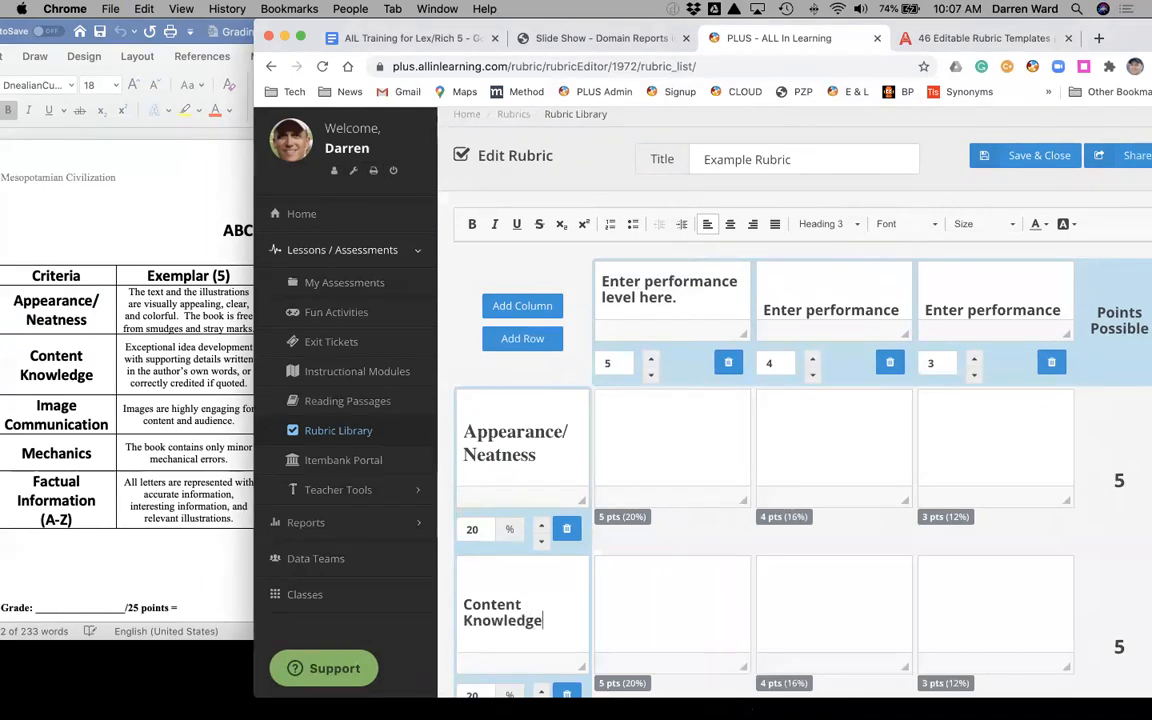
Step: Name the 5-point performance level "Exemplar (5)" in place of its placeholder text
drag(700, 295, 617, 279)
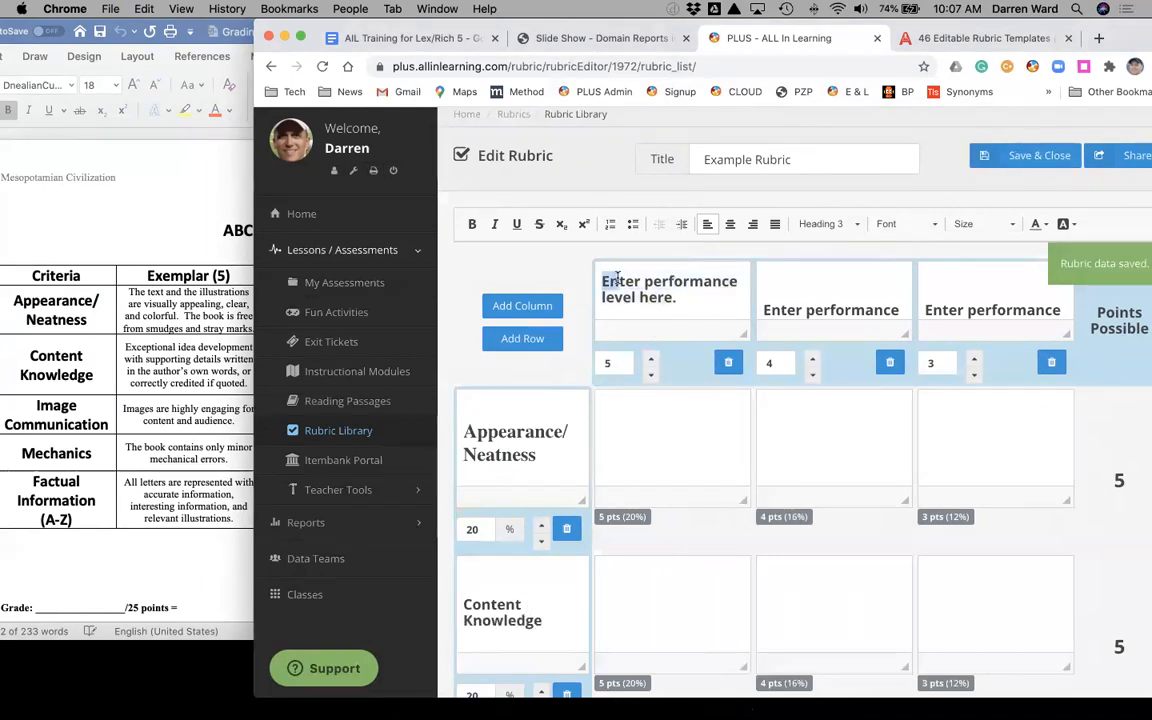
triple_click(680, 291)
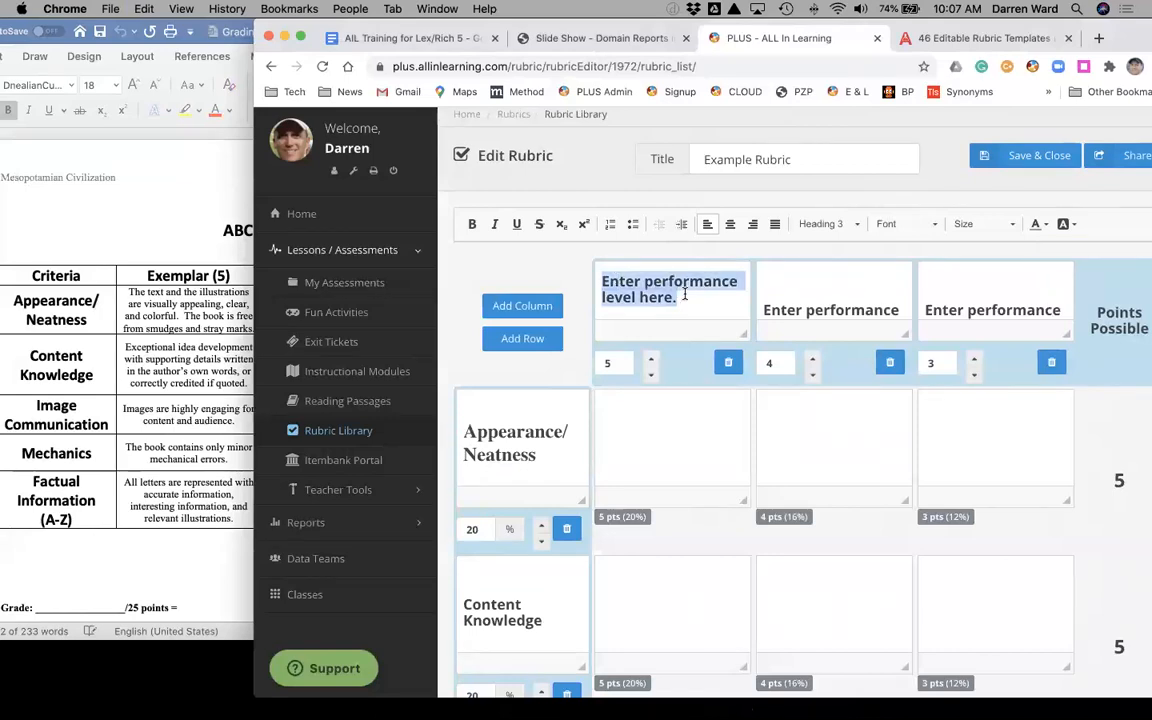
text(Ex)
text(emp)
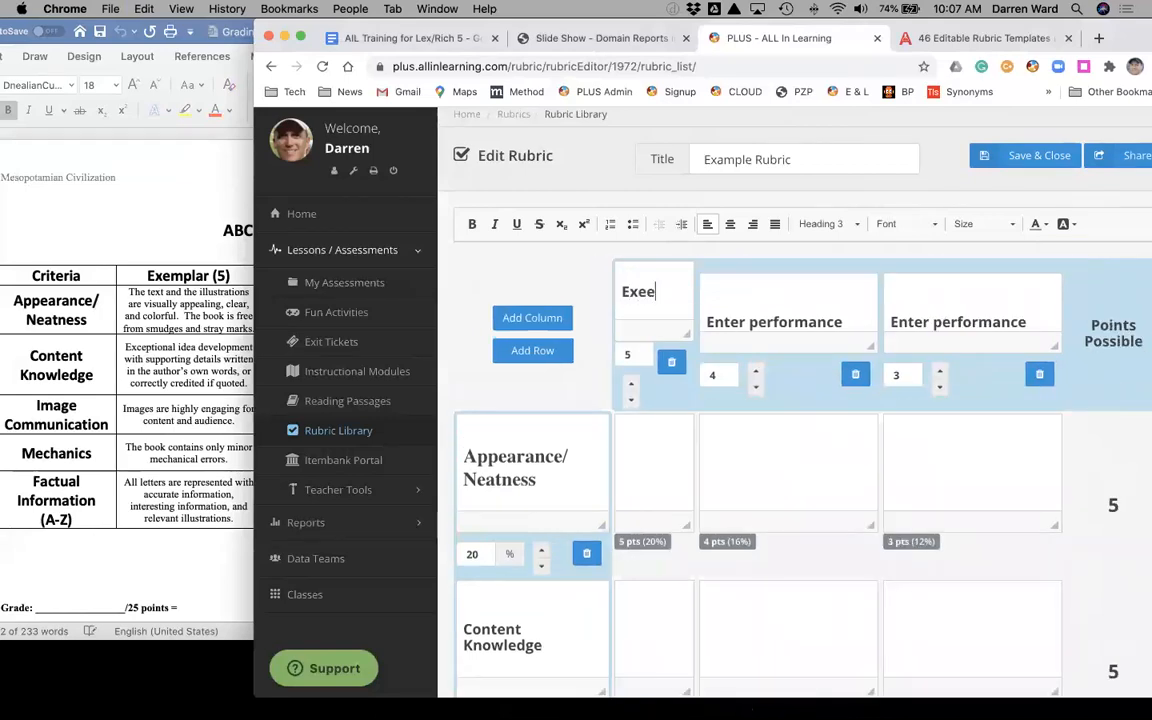
key(BackSpace)
key(BackSpace)
text(x)
key(BackSpace)
text(mplar (5))
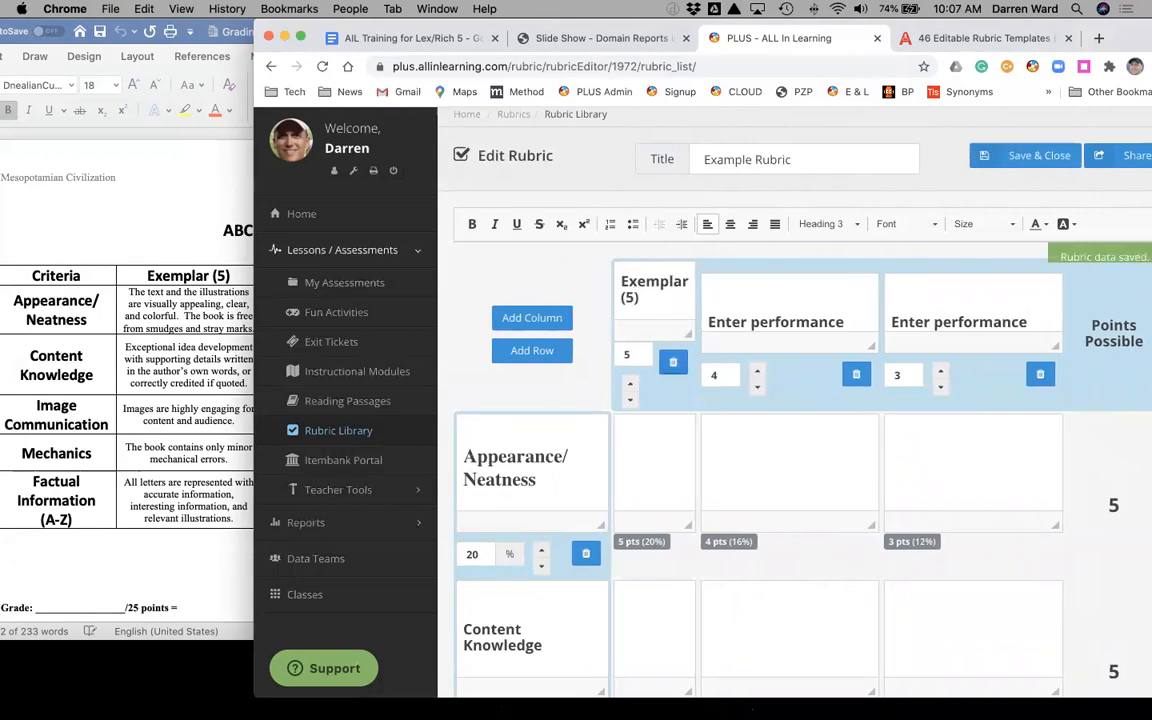
Step: Check the Word template's level names and name the 4-point performance level "Developed (4)"
click(791, 320)
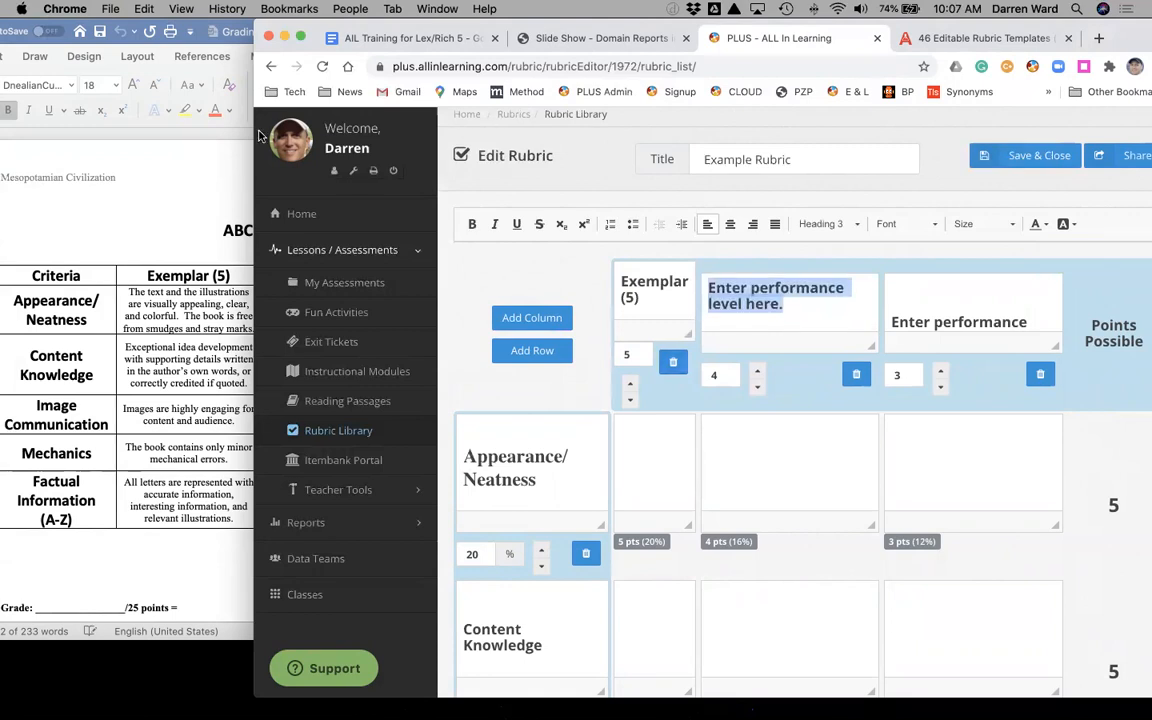
key(super+Tab)
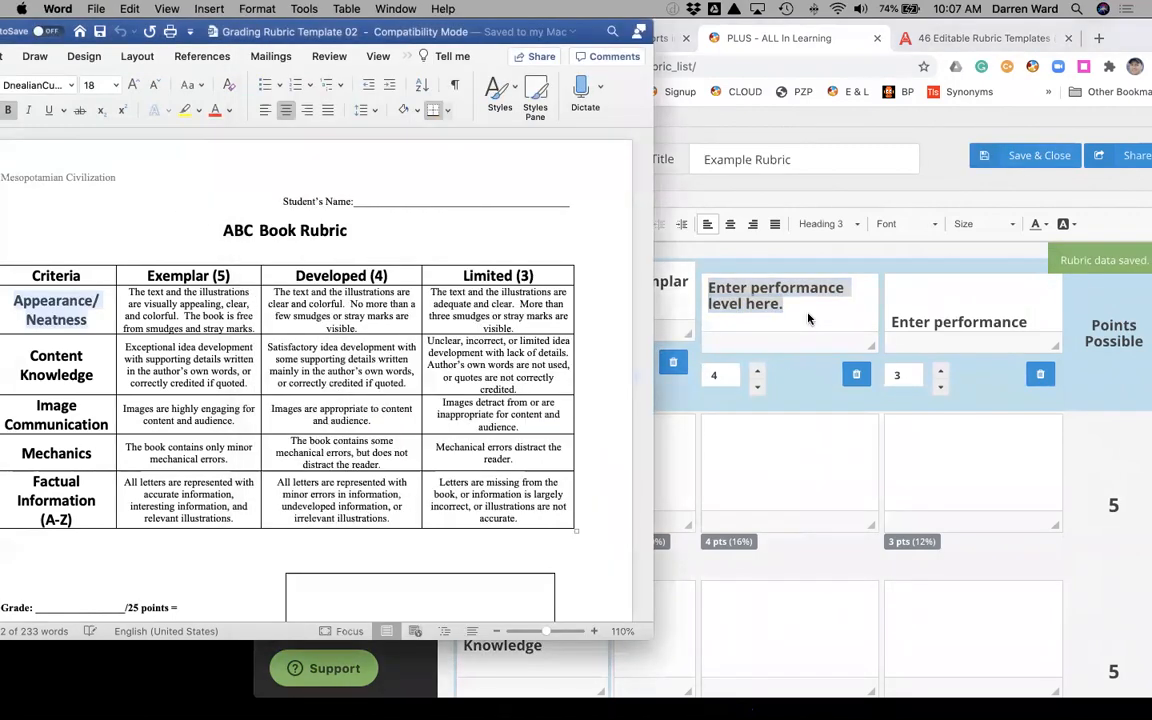
key(super+Tab)
text(Developed)
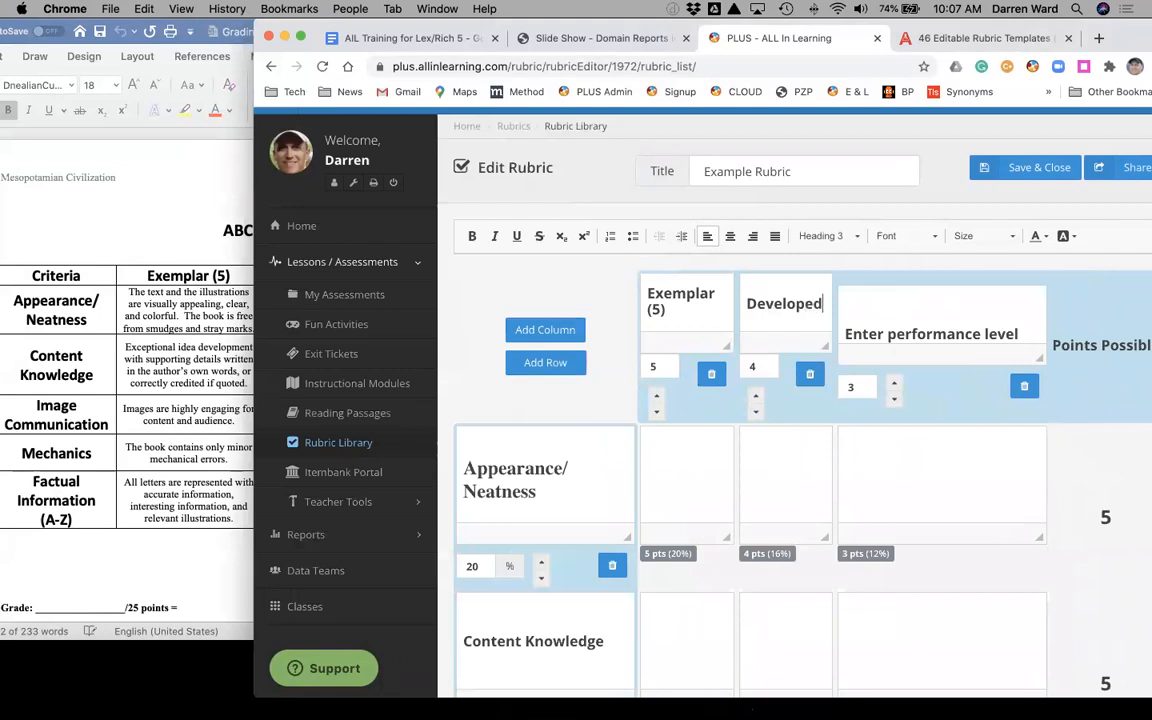
text( (4))
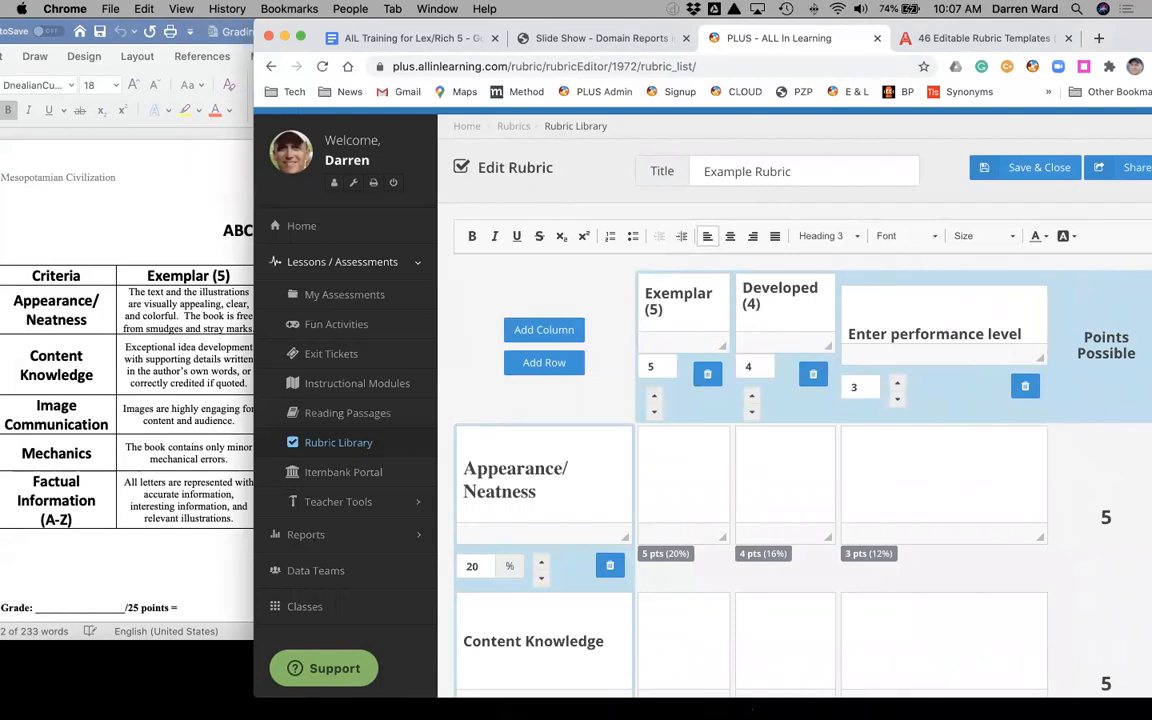
Step: Copy the Exemplar description for Appearance/Neatness from the Word template into the matching cell of the rubric
scroll(558, 487, down, 2)
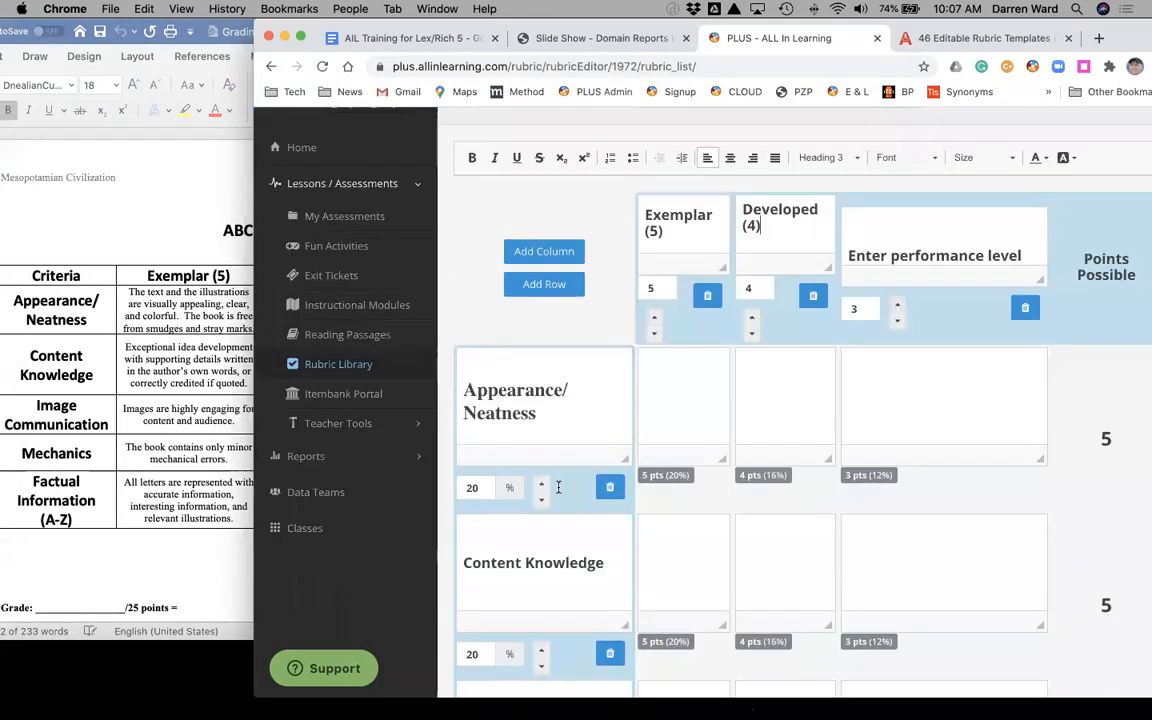
scroll(558, 487, down, 10)
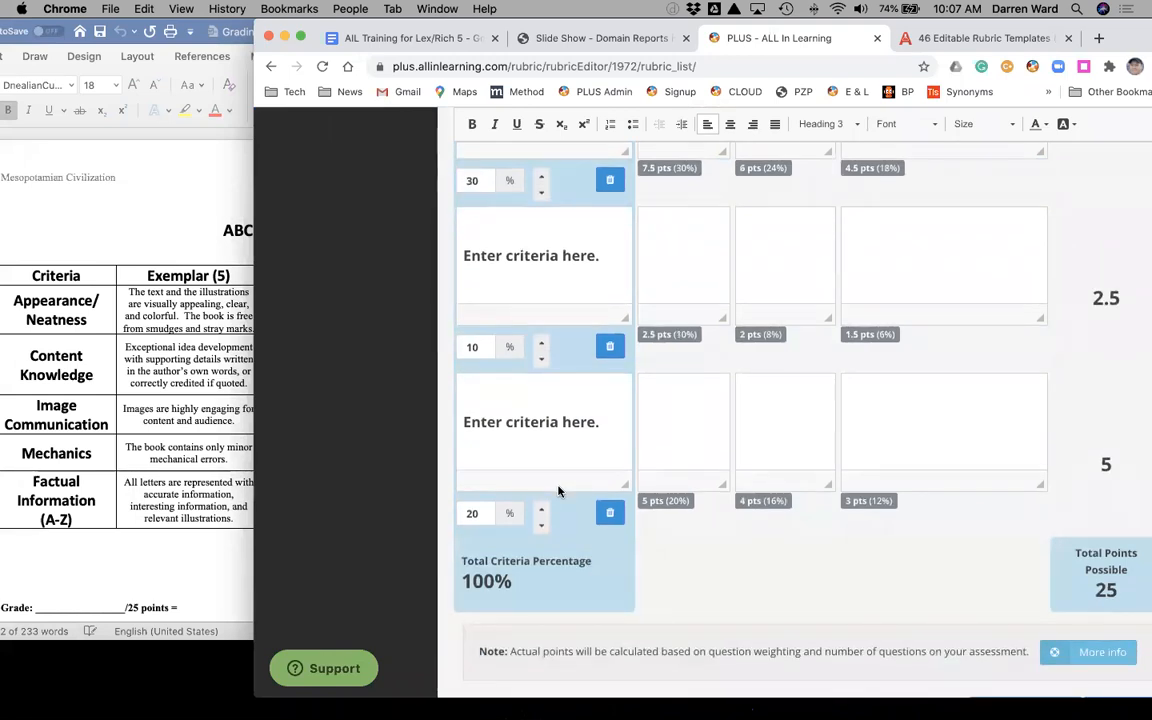
click(127, 196)
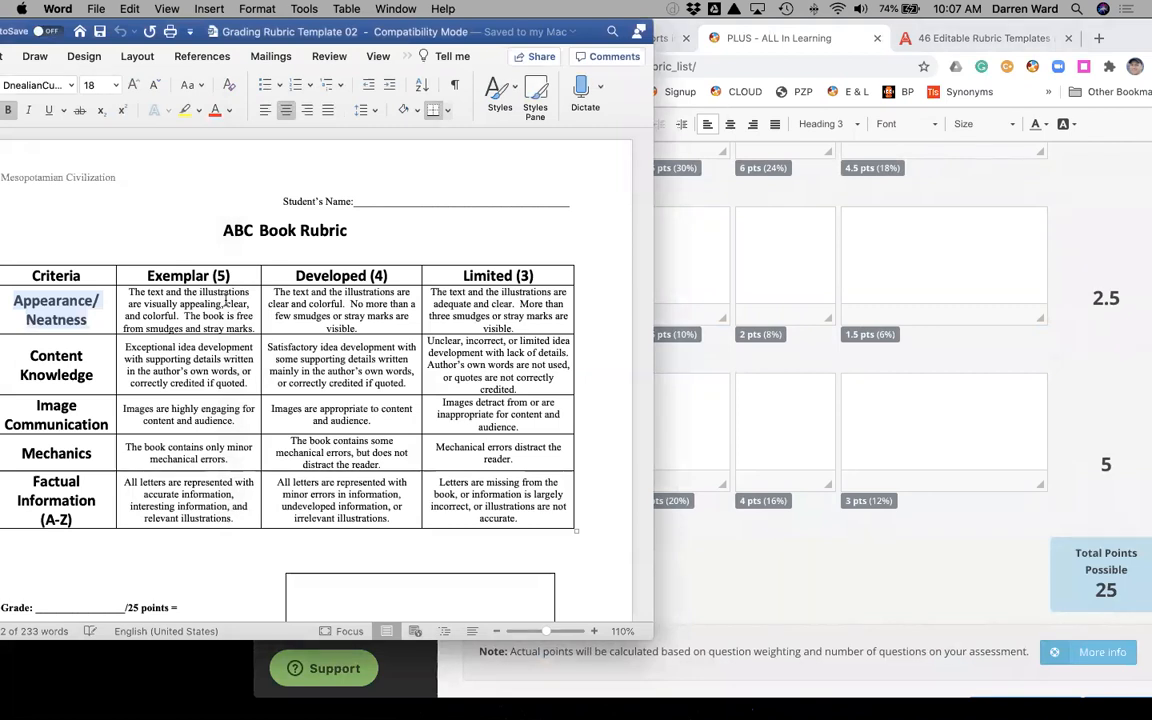
drag(260, 328, 145, 291)
key(super+c)
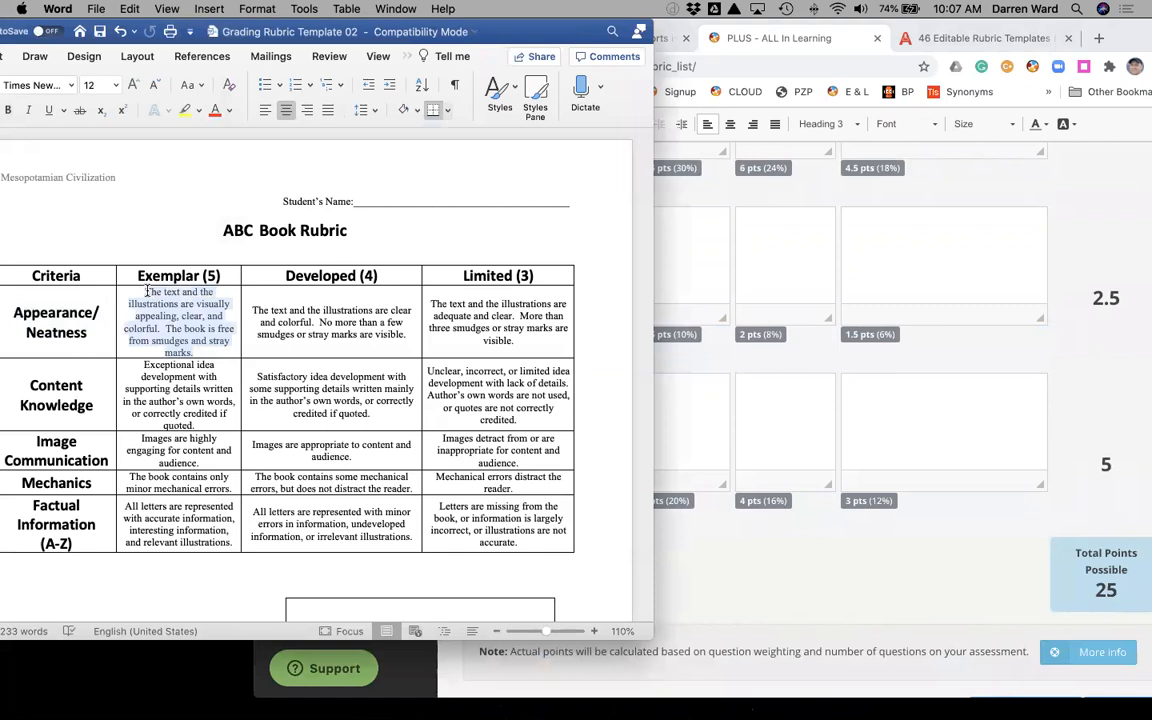
click(707, 260)
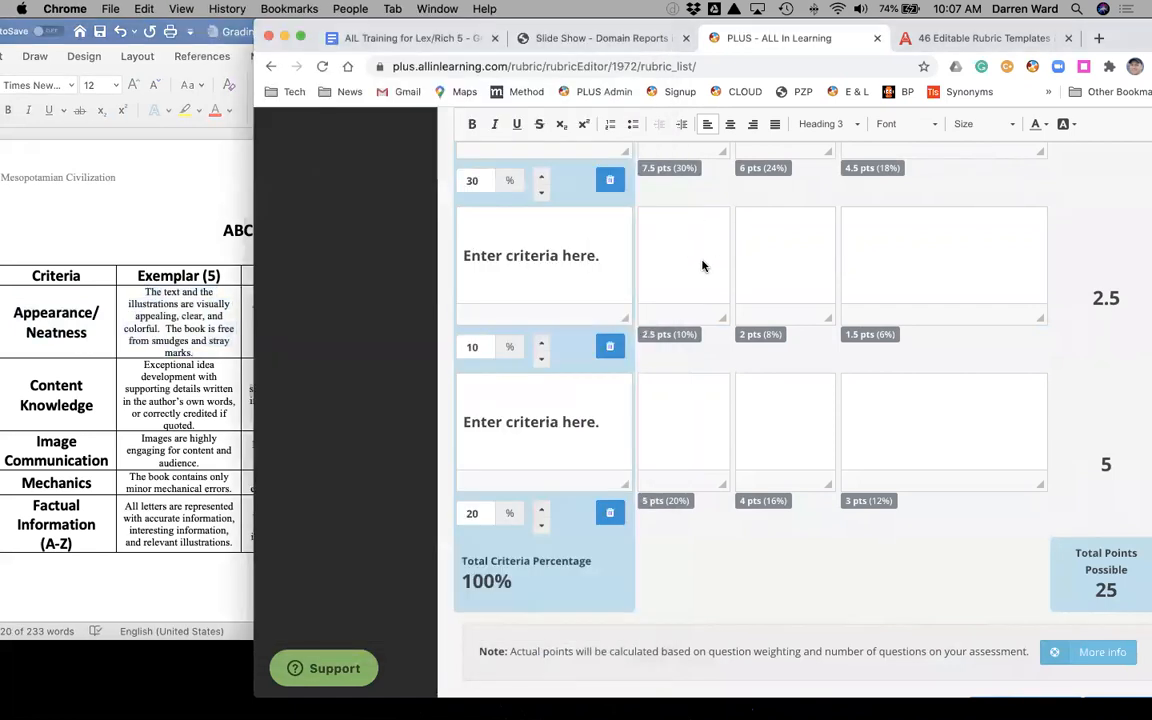
scroll(700, 300, up, 10)
click(675, 352)
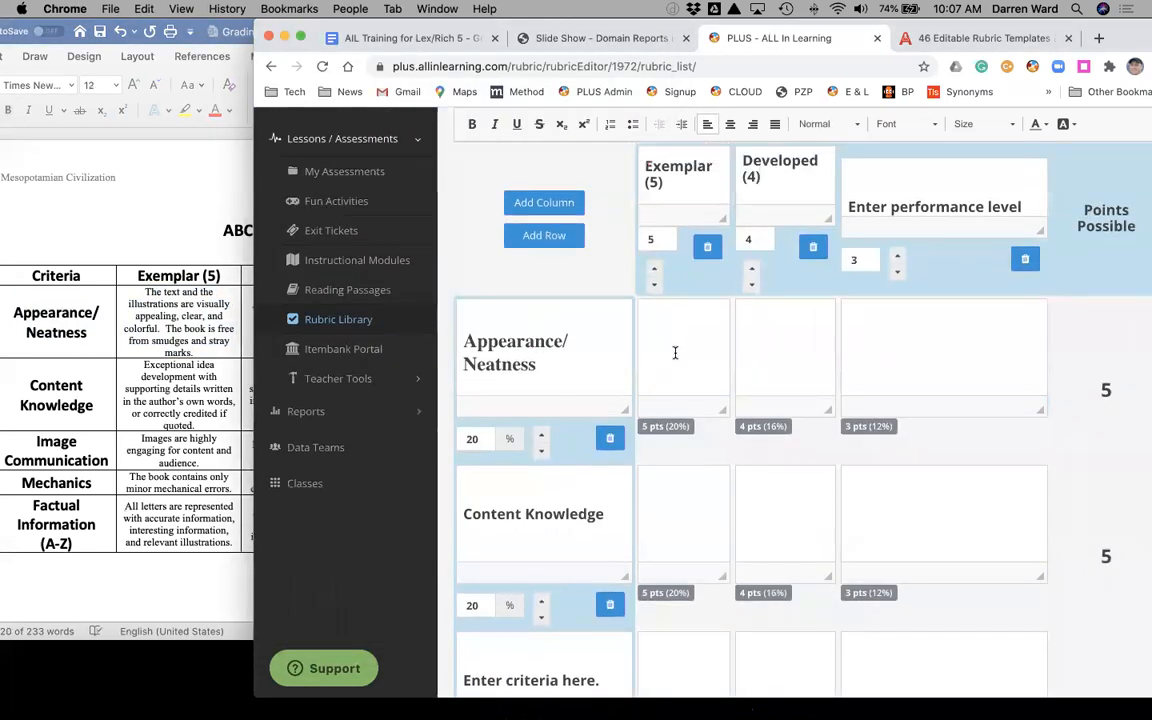
key(super+v)
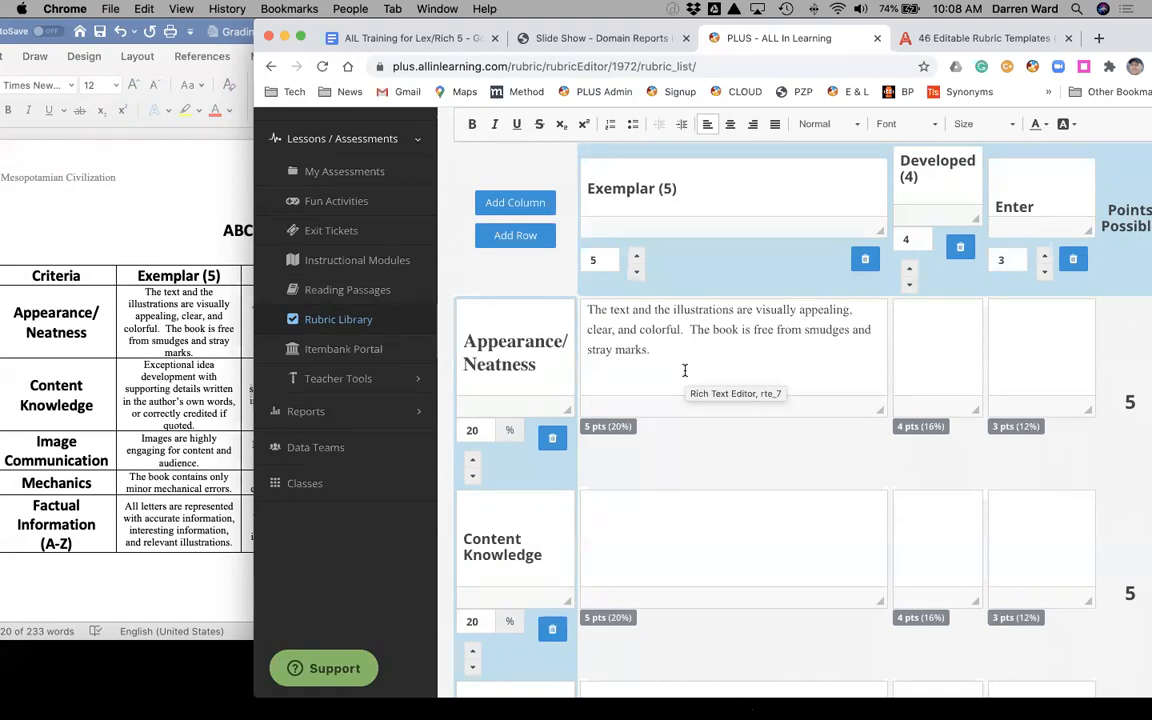
Step: Review the remaining criteria rows, their weights and points, and the totals at the end of the rubric
scroll(662, 455, down, 1)
scroll(662, 455, down, 10)
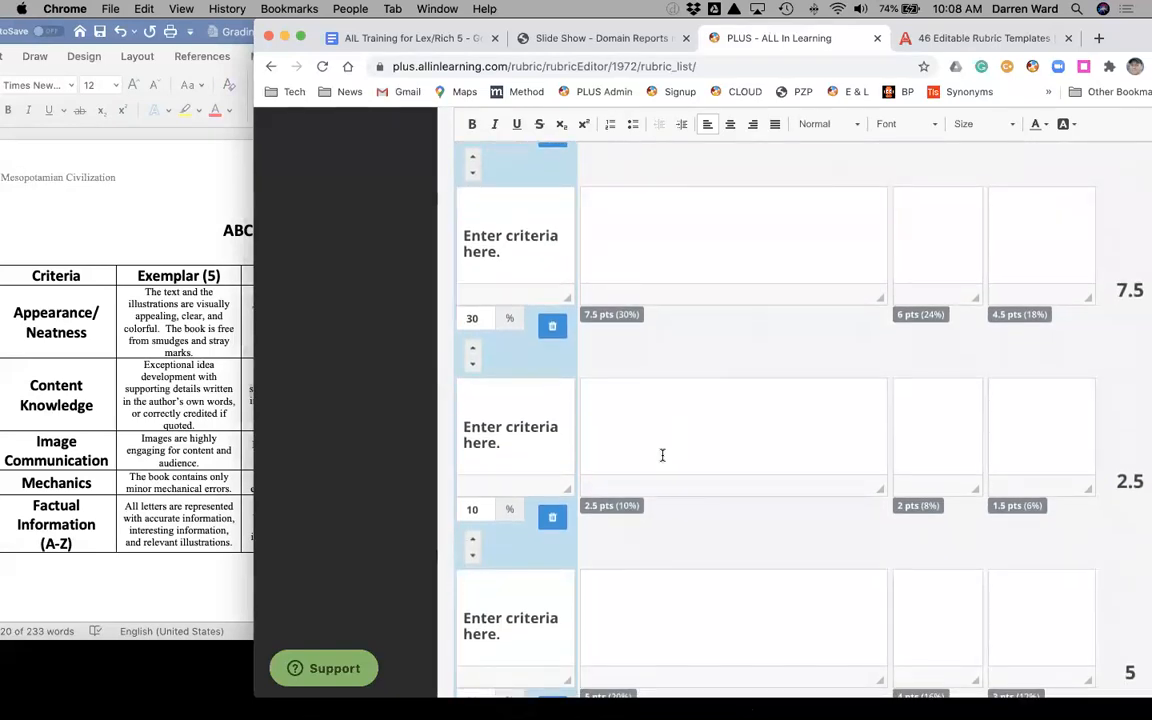
scroll(662, 455, down, 5)
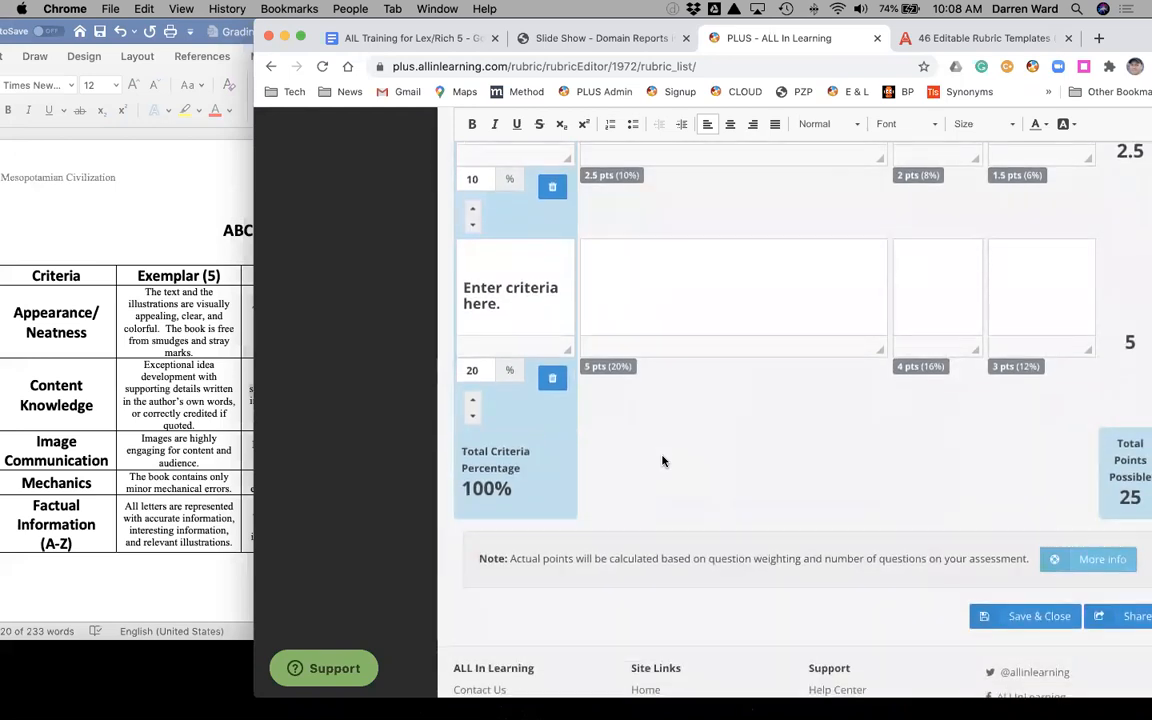
scroll(531, 416, up, 1)
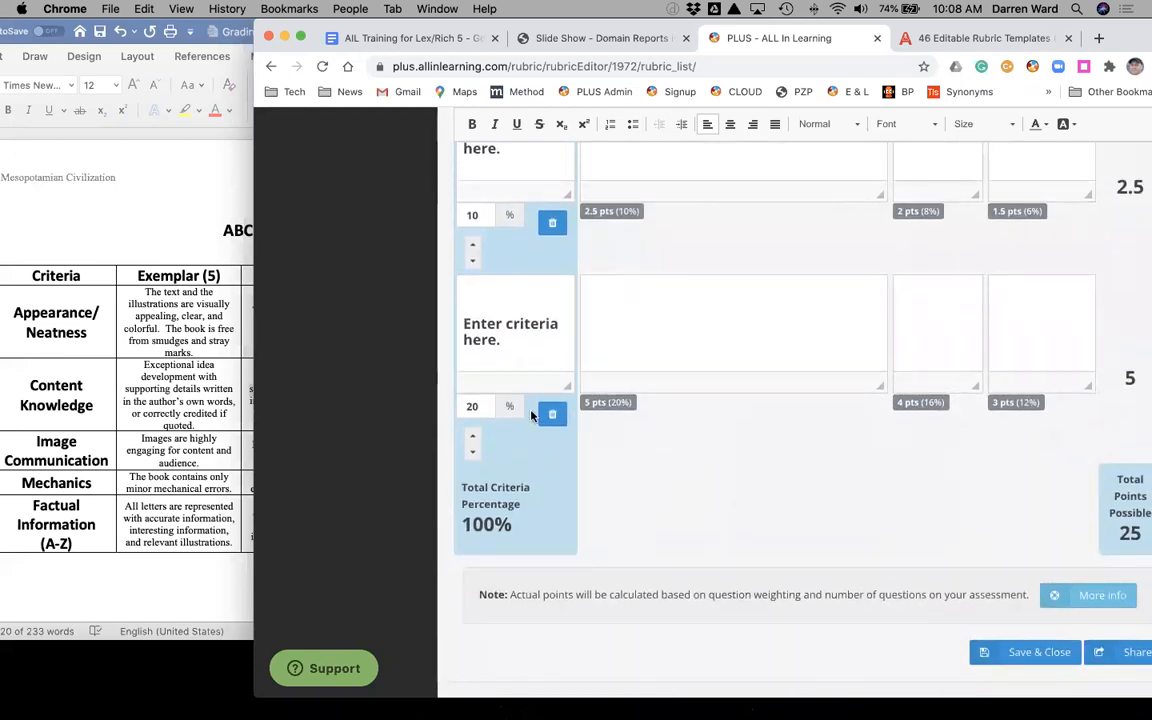
scroll(508, 323, up, 10)
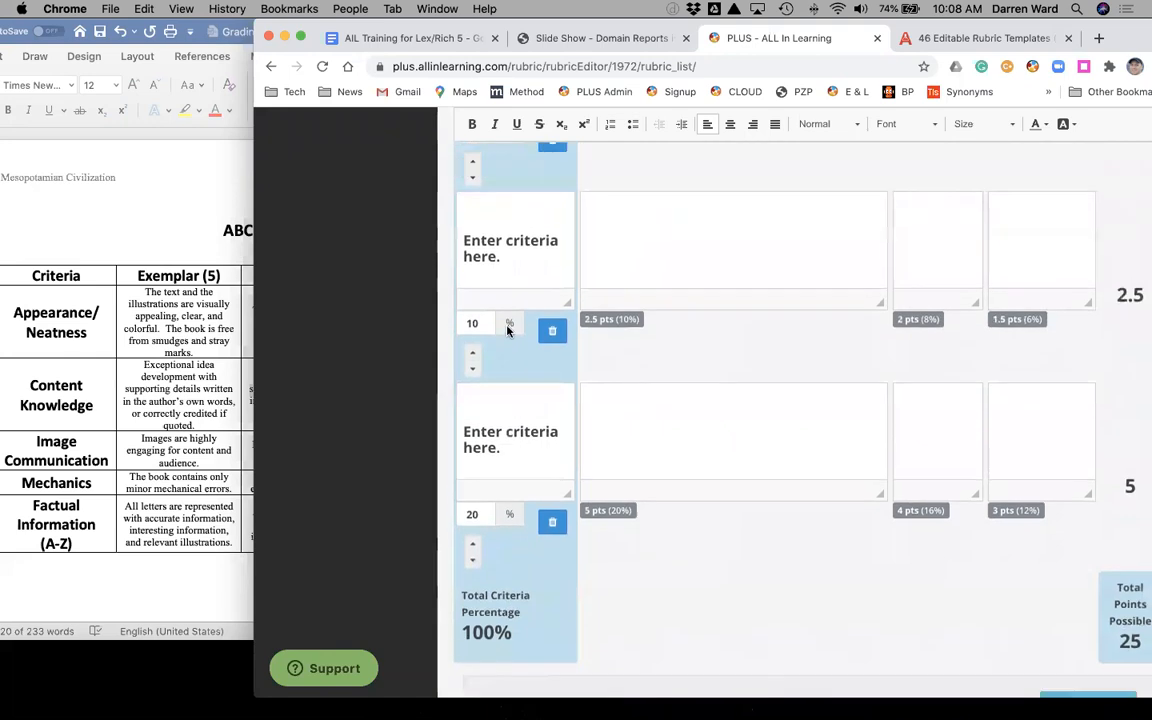
scroll(507, 327, up, 4)
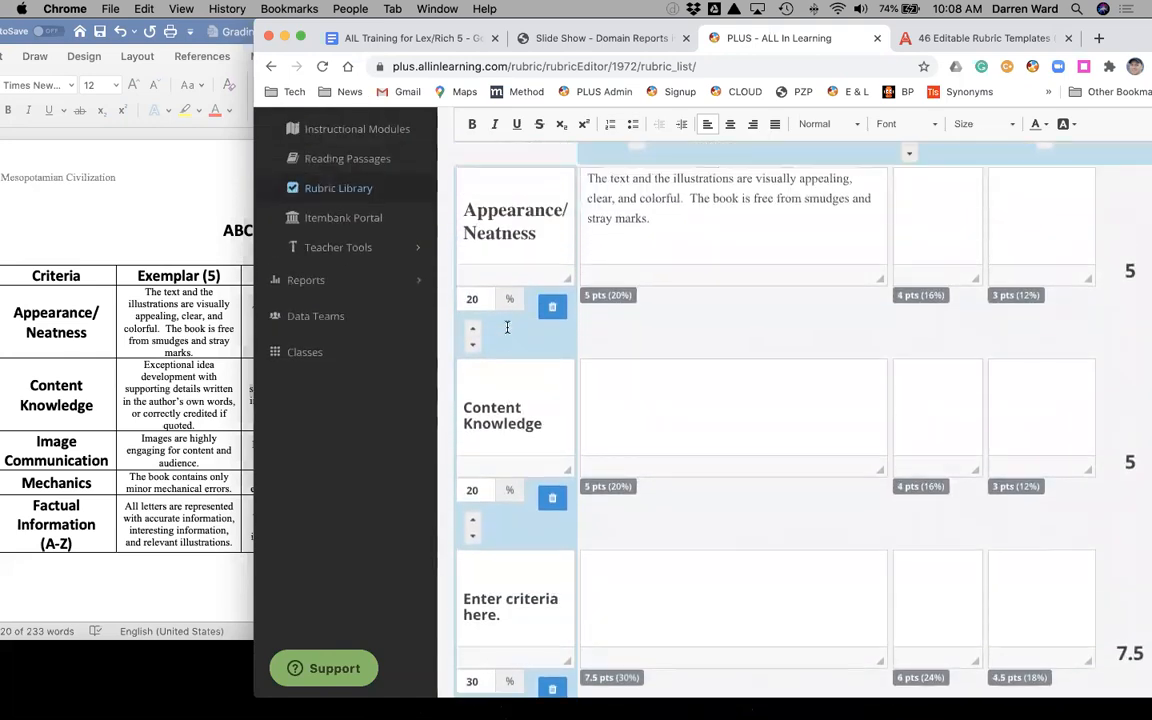
scroll(812, 345, up, 2)
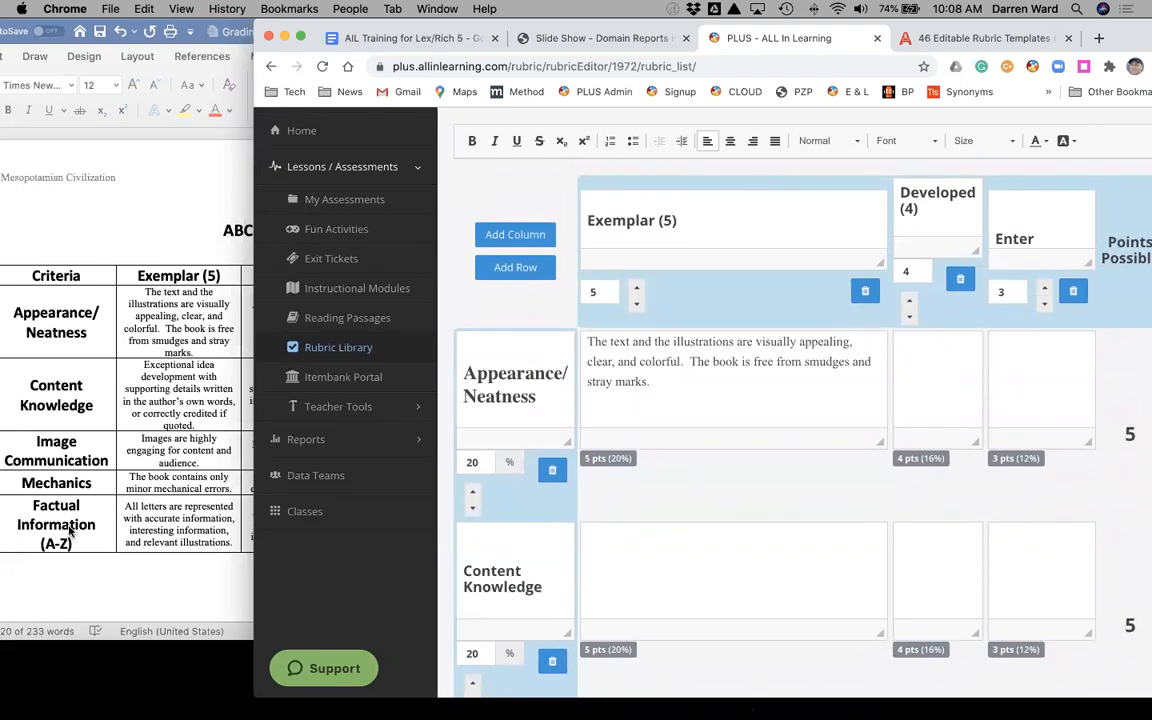
Step: Review the Appearance/Neatness descriptions for the Exemplar, Developed and Limited levels in the Word template
drag(147, 285, 200, 345)
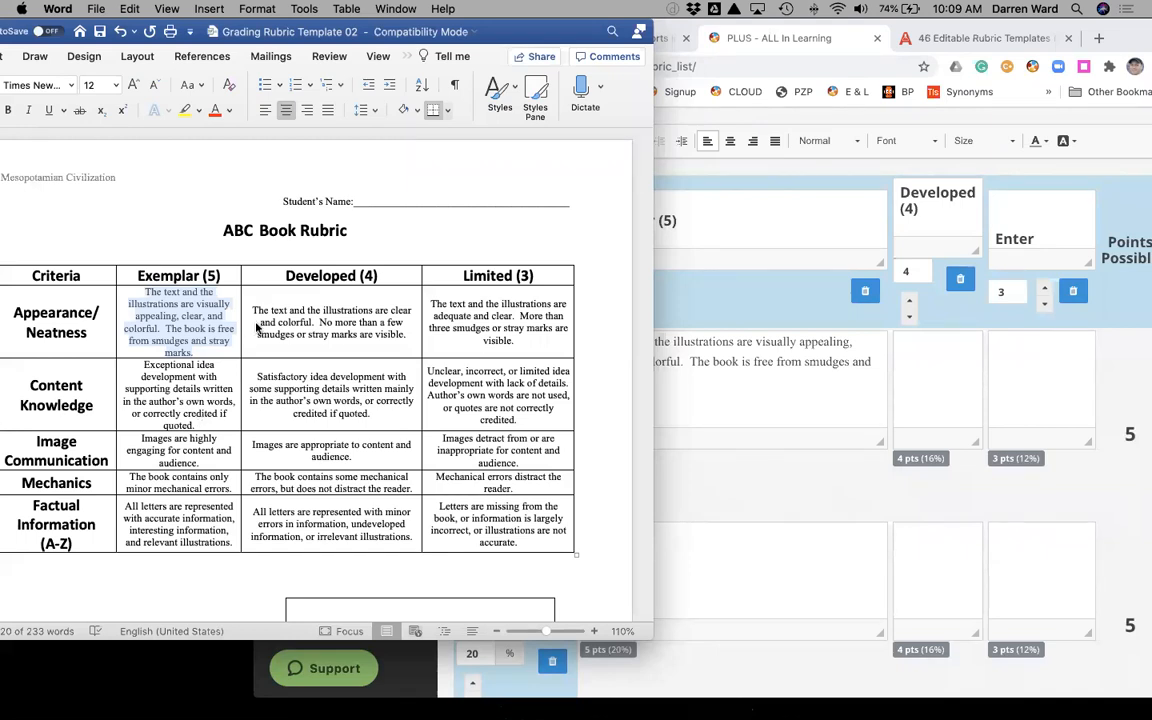
click(222, 352)
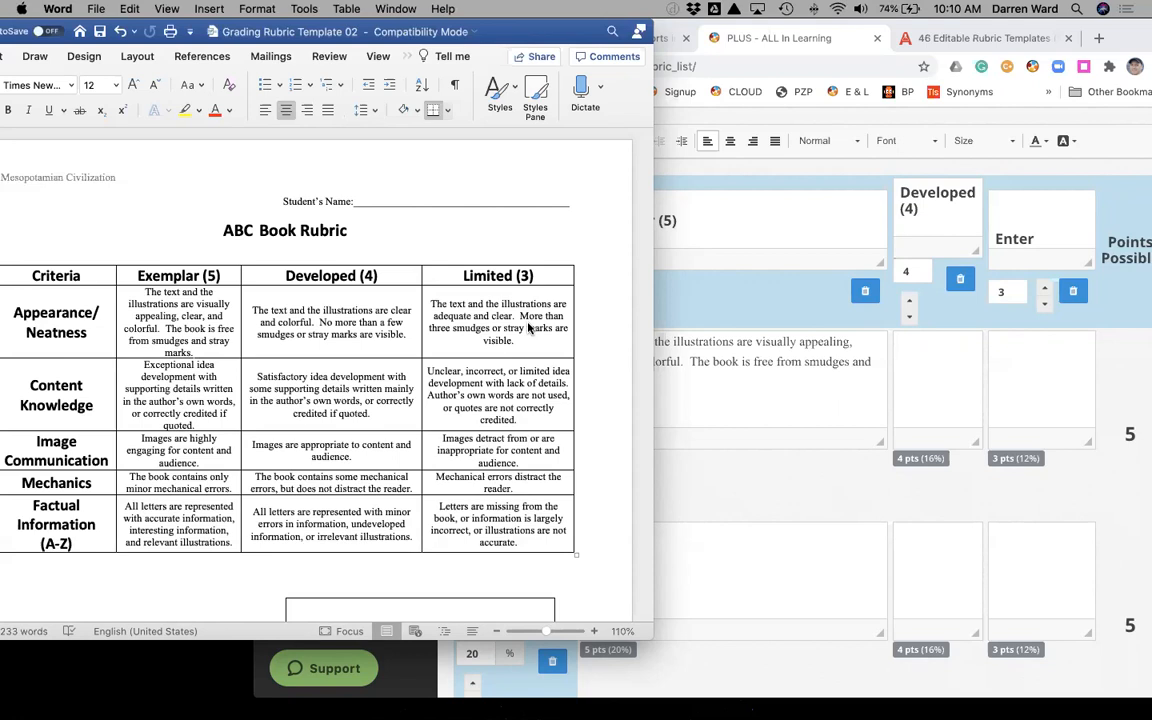
click(805, 393)
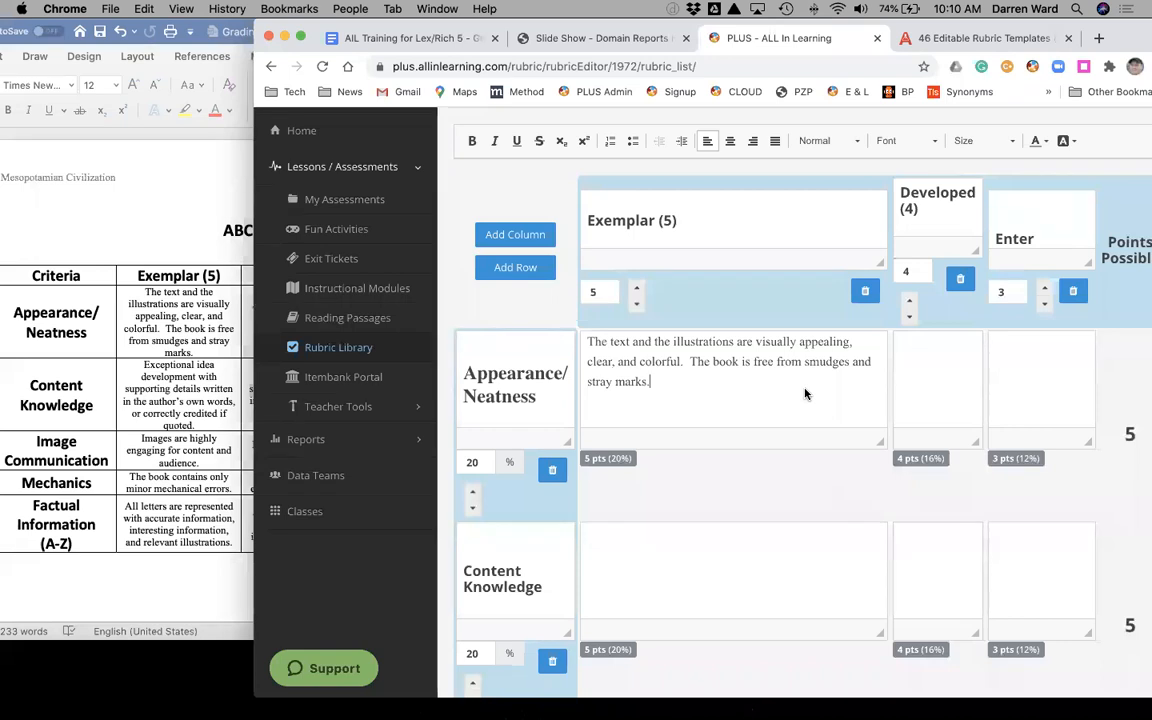
click(240, 280)
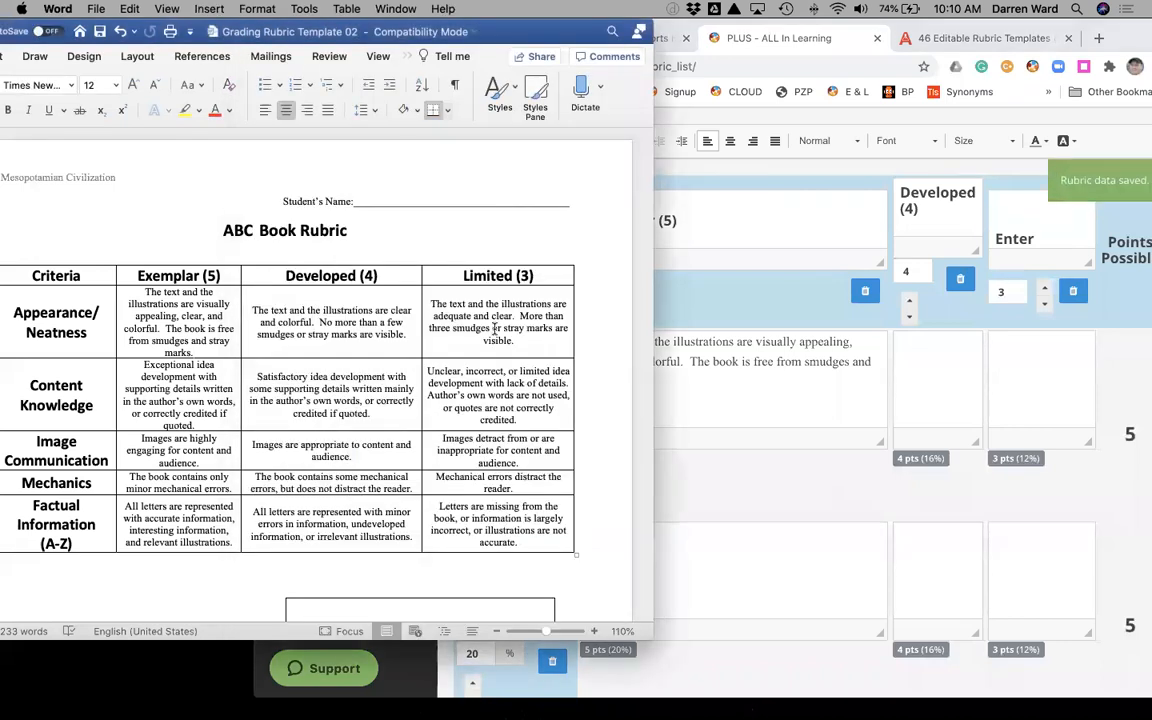
drag(473, 305, 449, 296)
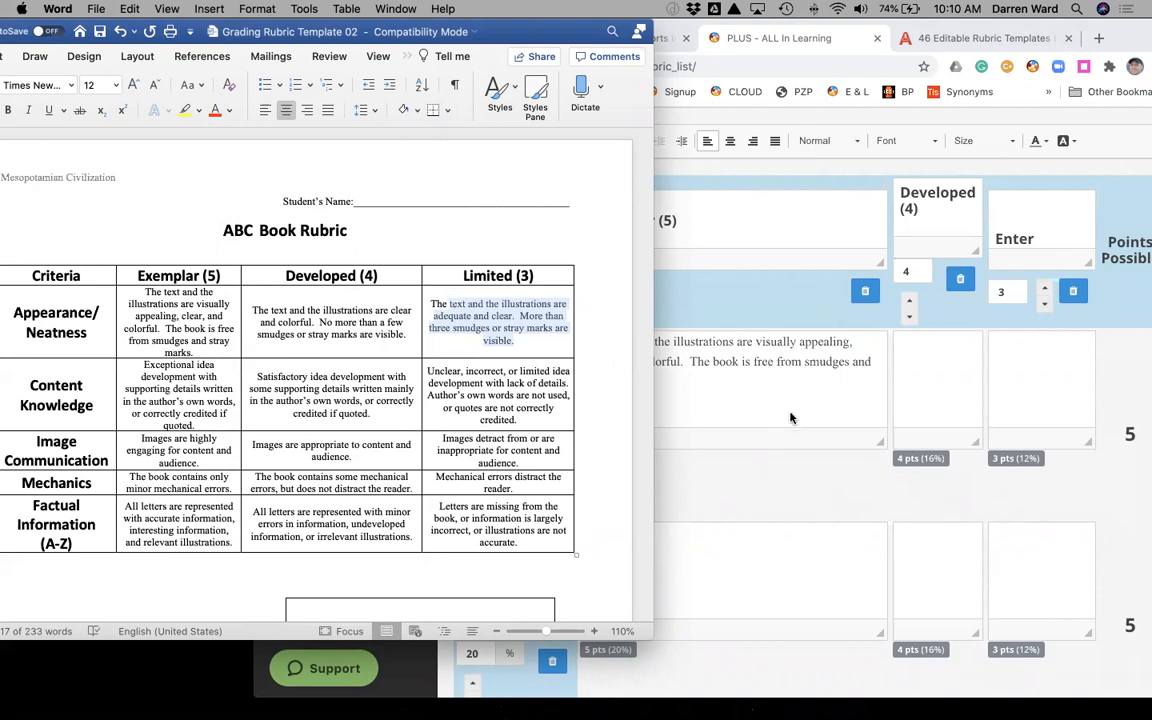
Step: Return to the rubric editor in Chrome, save Example Rubric and close it
click(720, 411)
scroll(750, 415, down, 3)
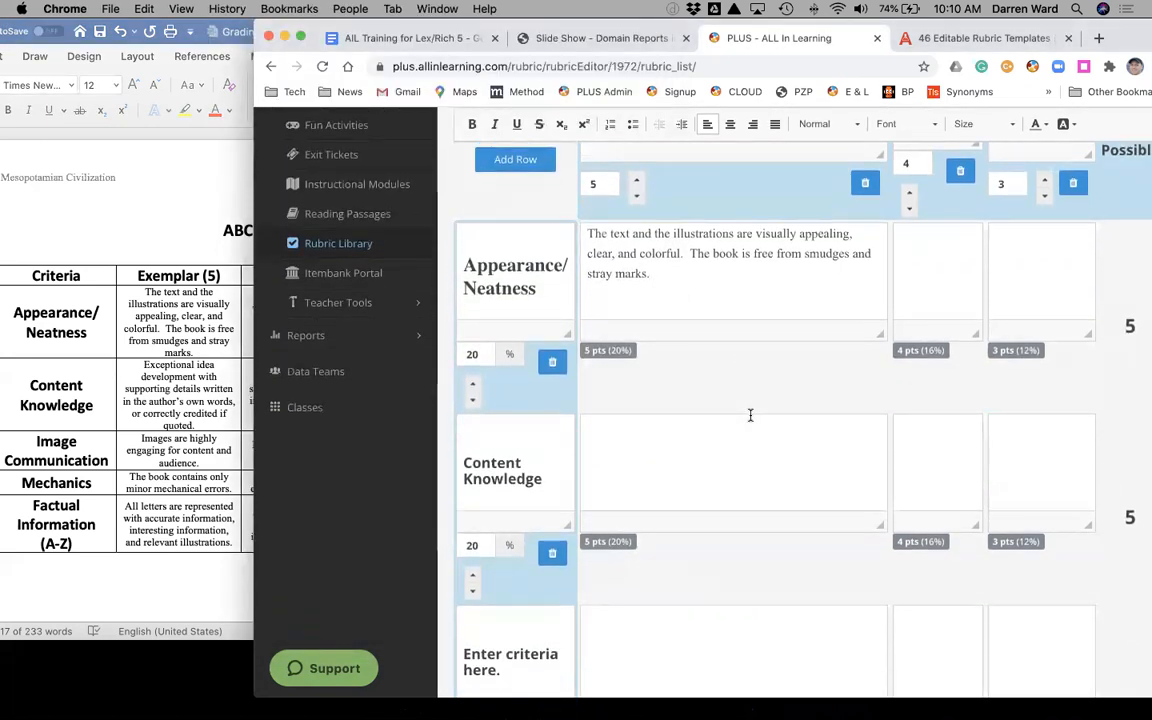
scroll(750, 415, up, 4)
scroll(748, 417, up, 1)
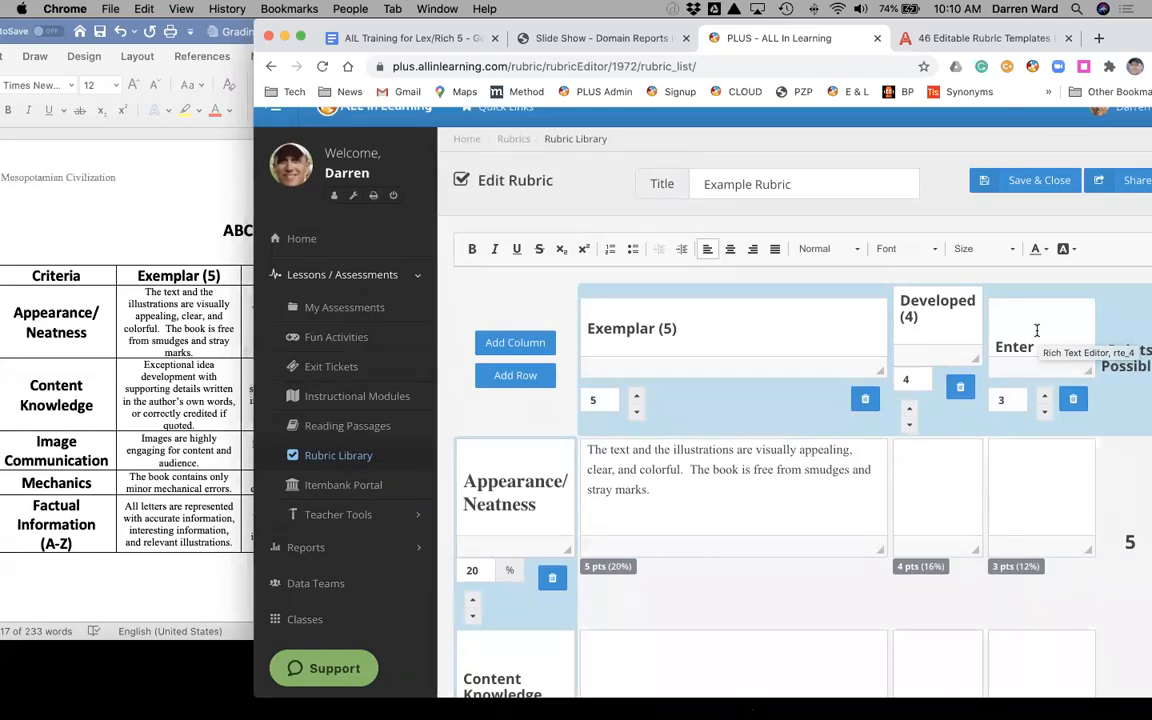
scroll(826, 560, down, 5)
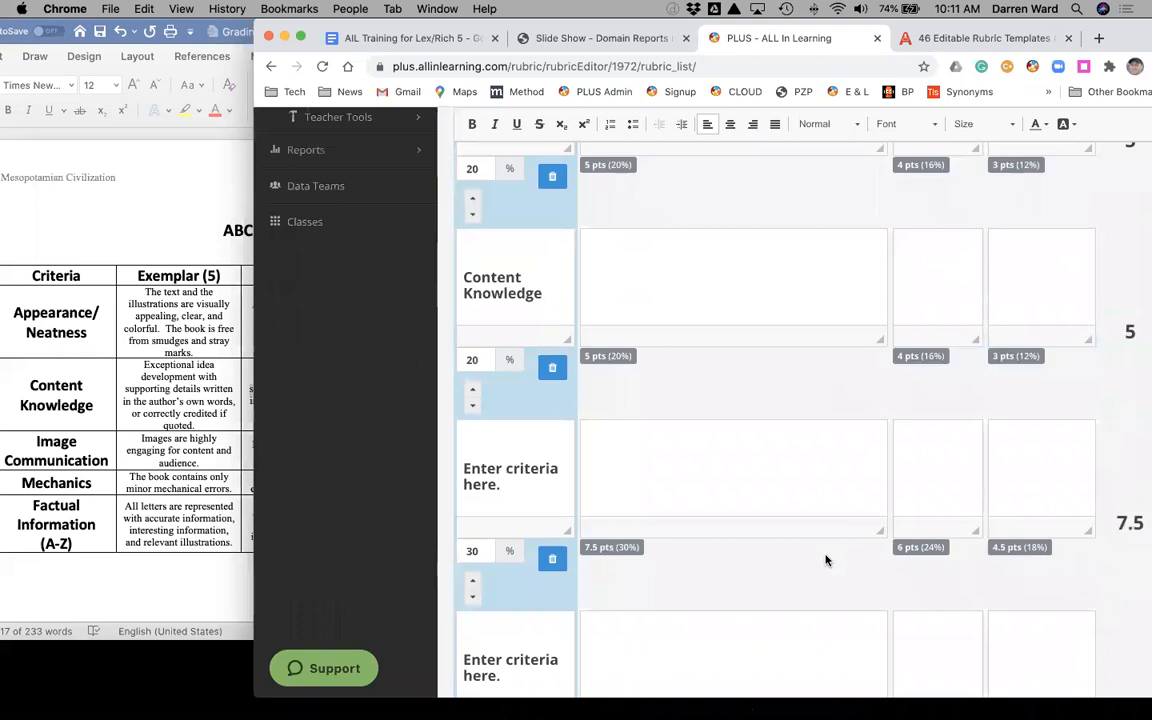
scroll(826, 560, down, 6)
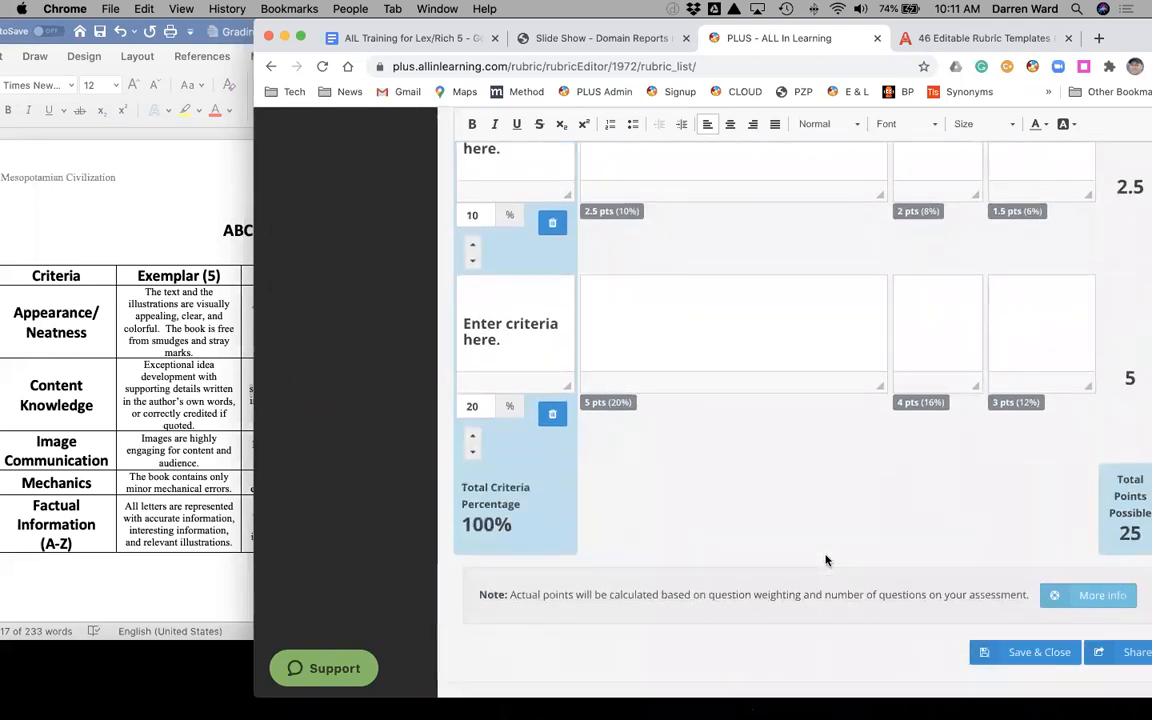
click(1031, 657)
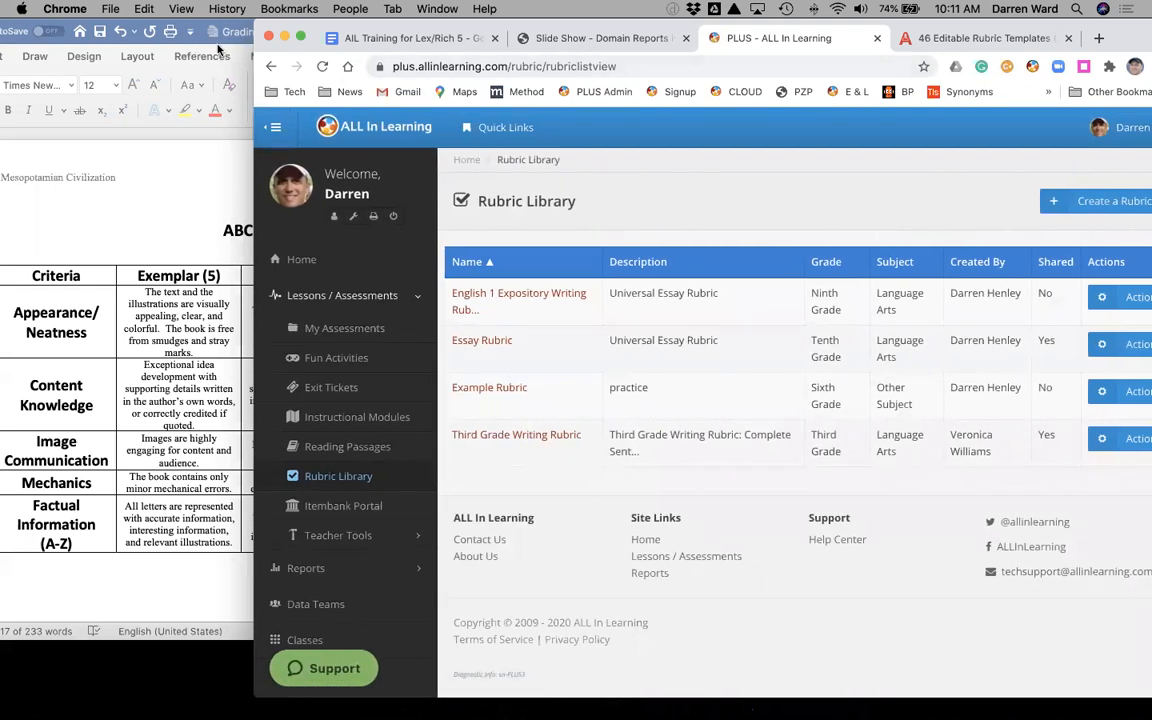
Step: Clear the Word template from view and resize the browser window so the whole Rubric Library table fits on screen
drag(46, 21, 48, 49)
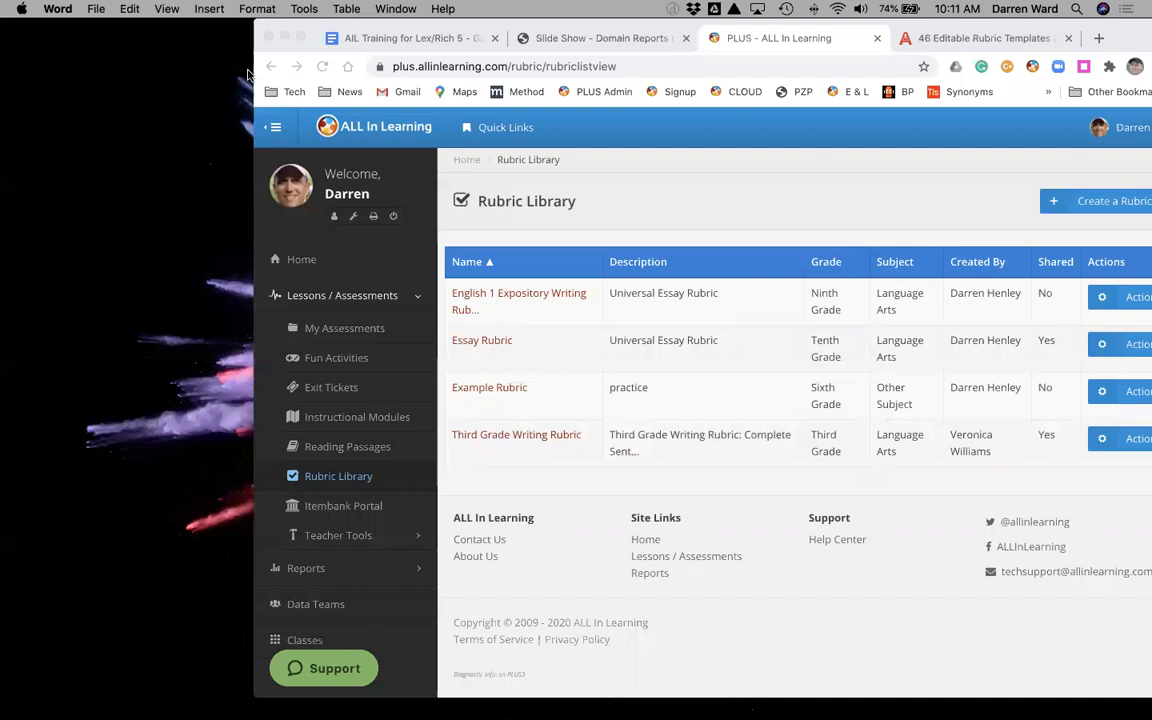
drag(255, 48, 21, 66)
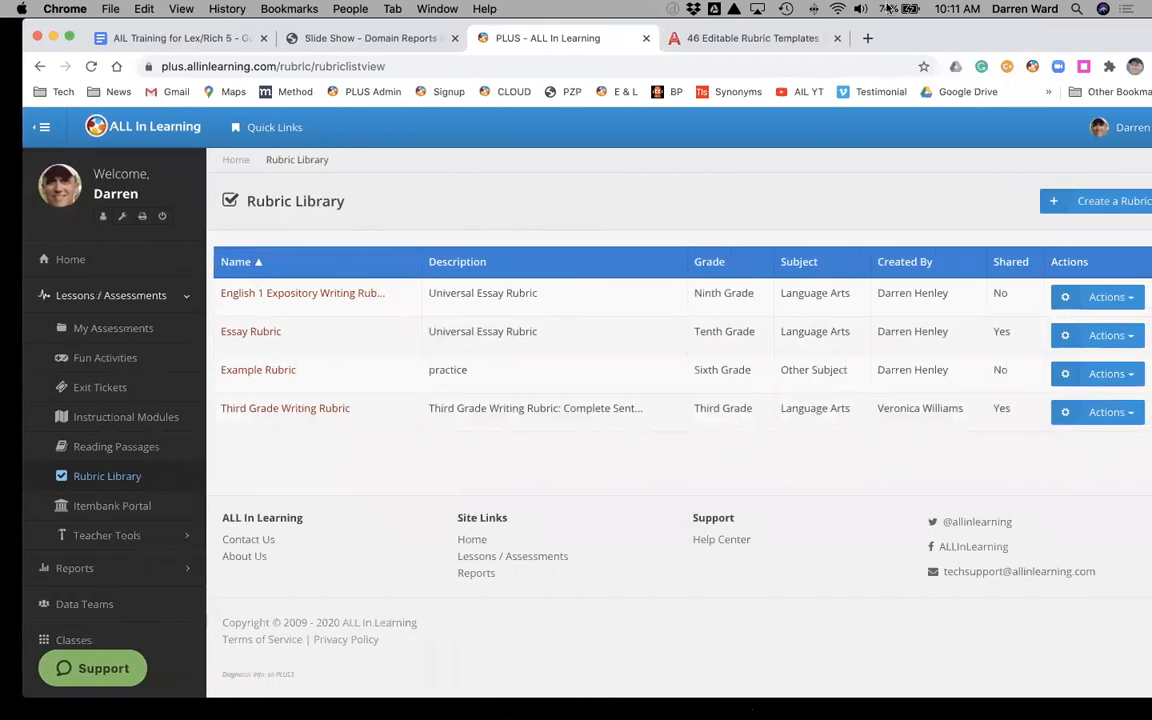
drag(931, 34, 919, 35)
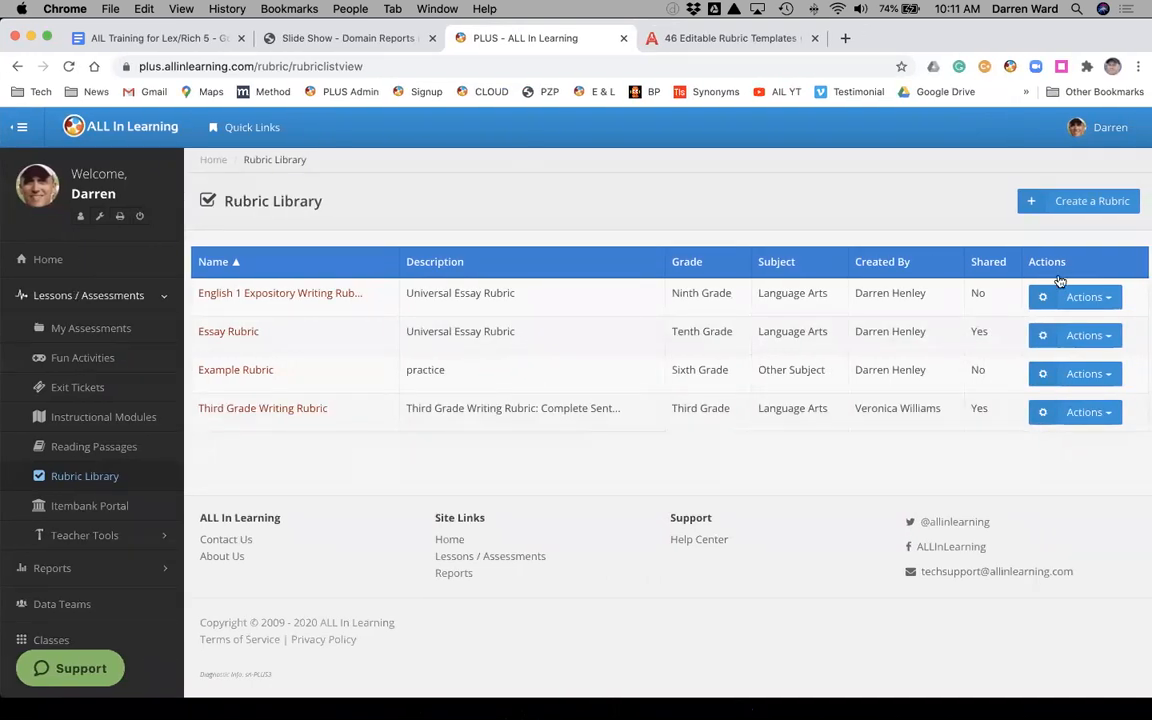
Step: Check the campus sharing dialog for Example Rubric and dismiss it without sharing
click(1100, 374)
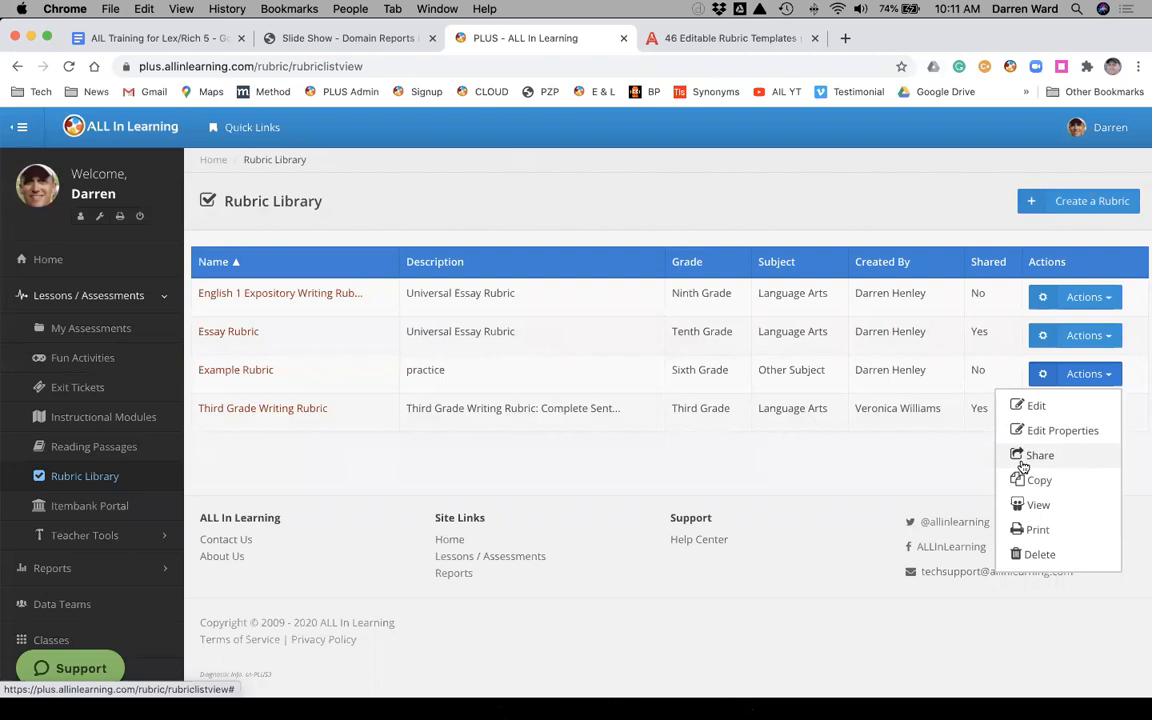
click(1041, 455)
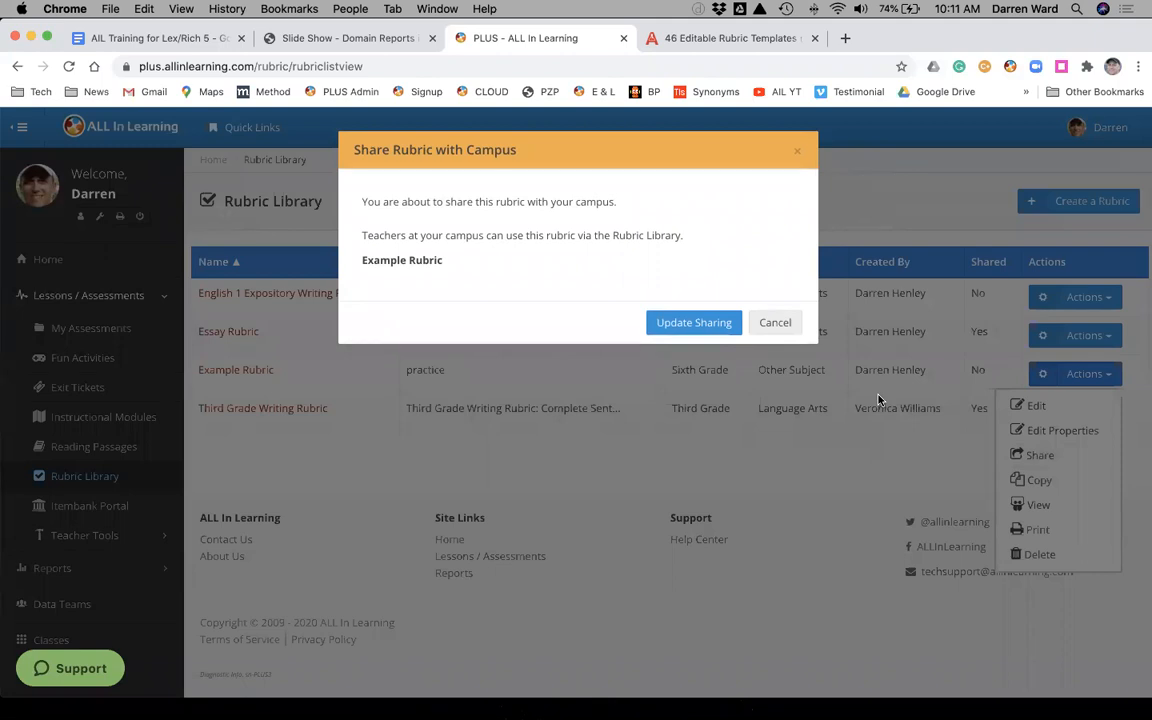
click(767, 324)
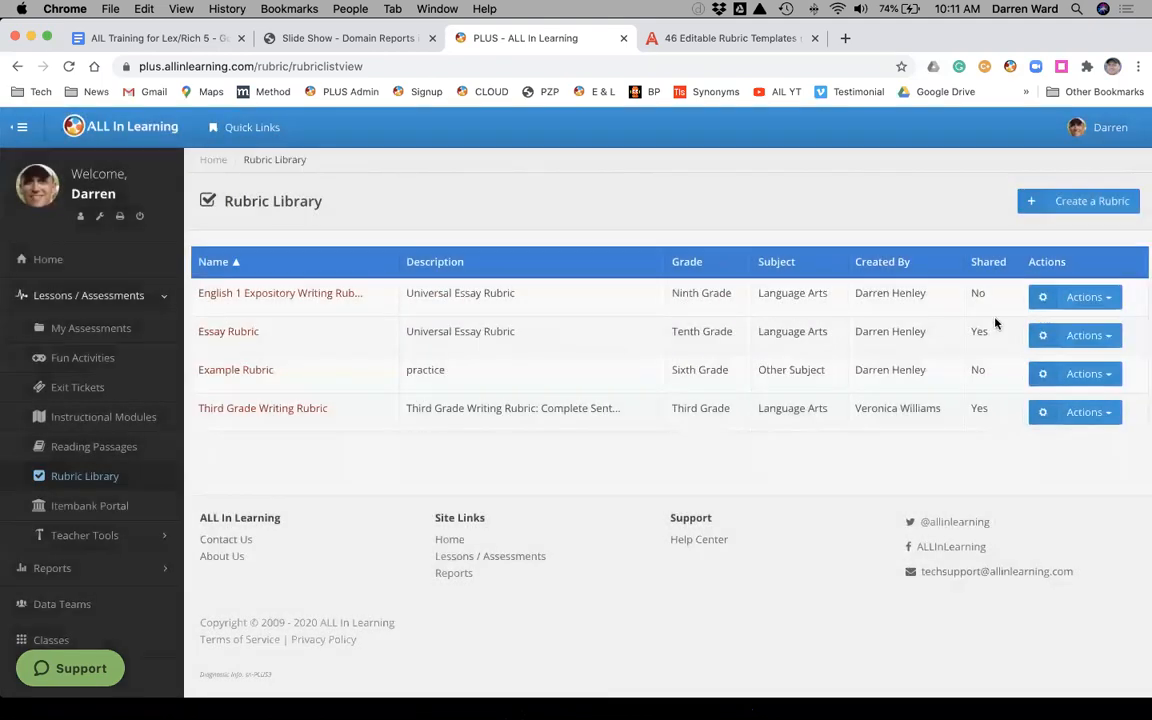
Step: View the English 1 Expository Writing Rubric from the library and examine its criteria, levels, descriptions and points
click(1071, 376)
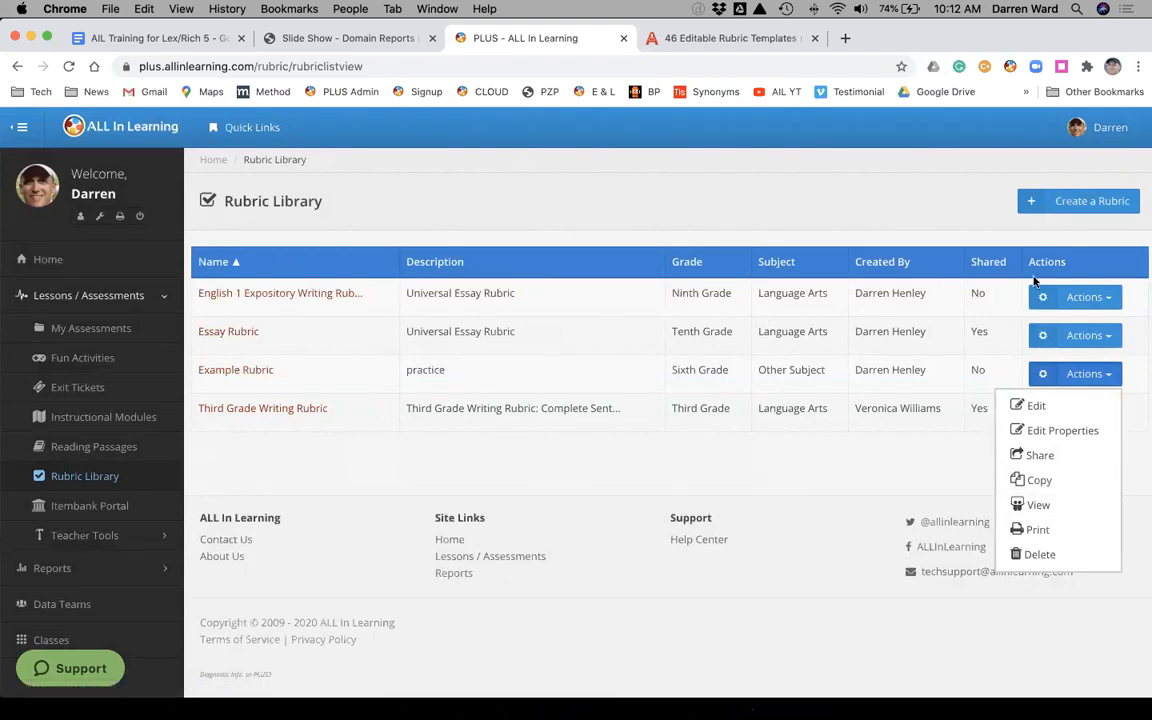
click(1060, 297)
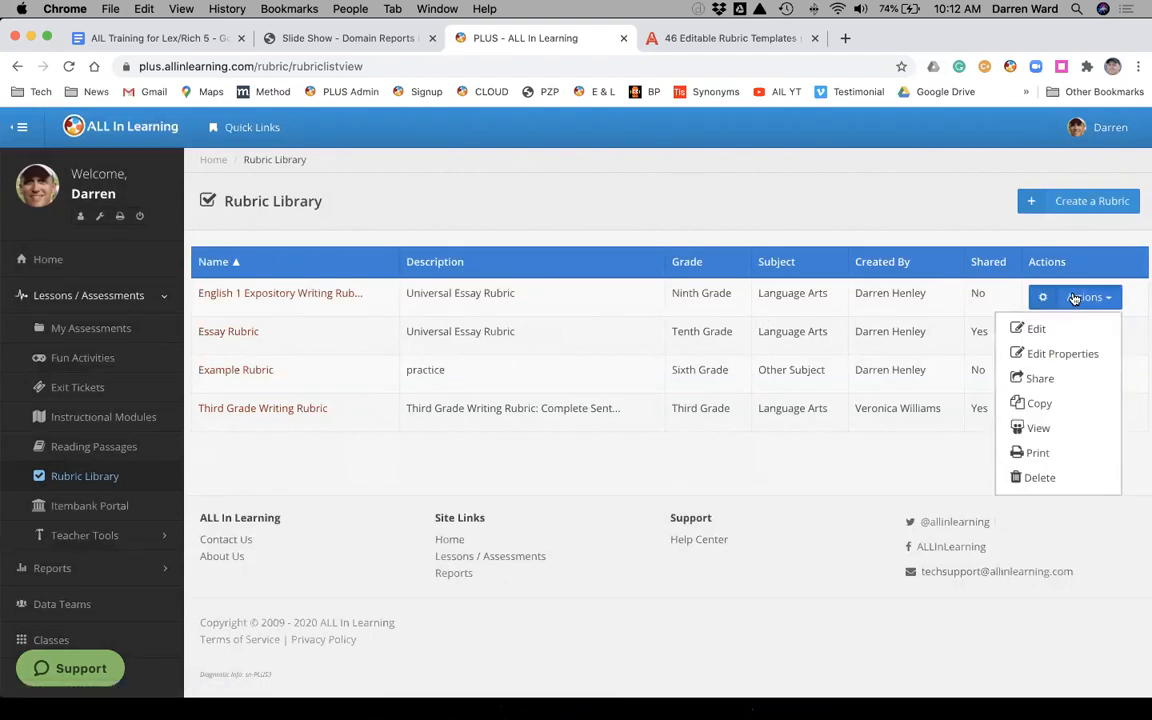
click(1057, 438)
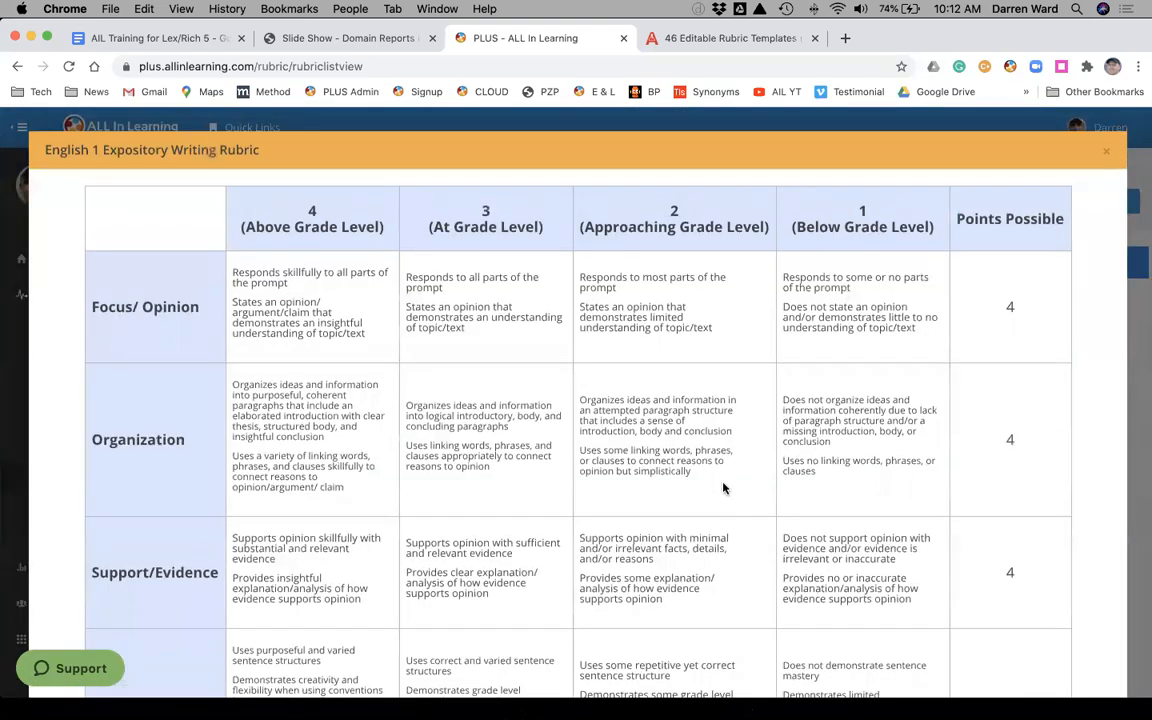
scroll(725, 485, down, 3)
scroll(724, 489, down, 3)
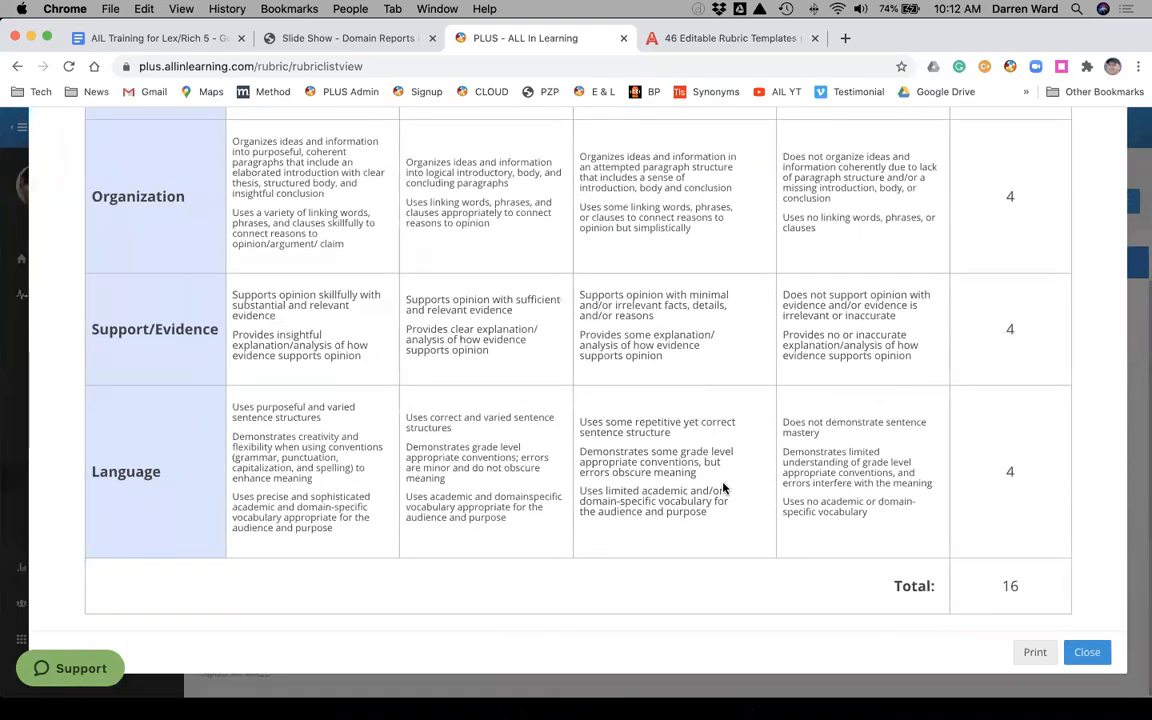
scroll(724, 489, up, 5)
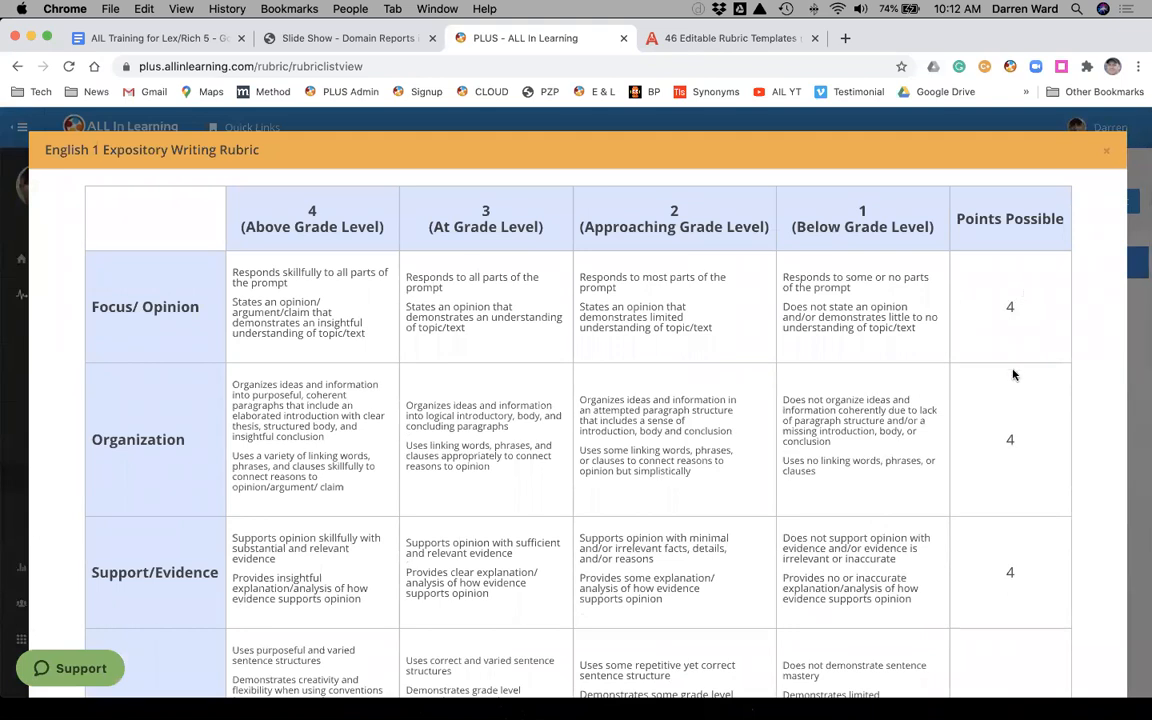
scroll(115, 470, down, 3)
scroll(115, 470, up, 3)
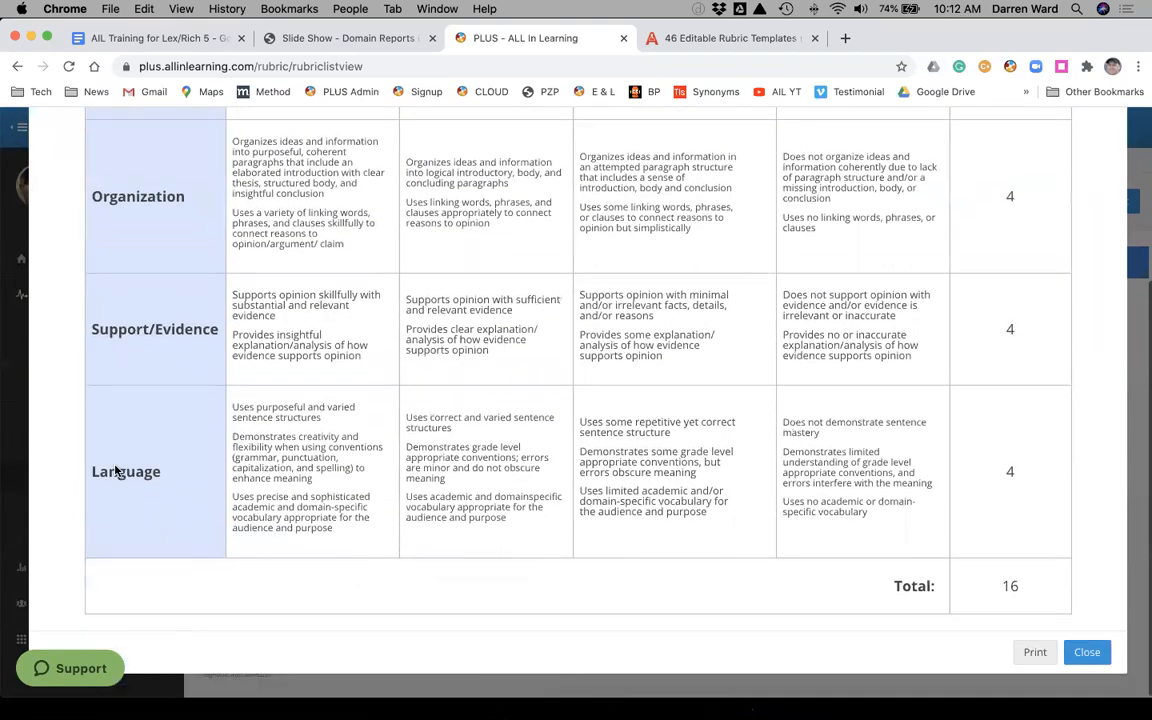
scroll(115, 470, up, 1)
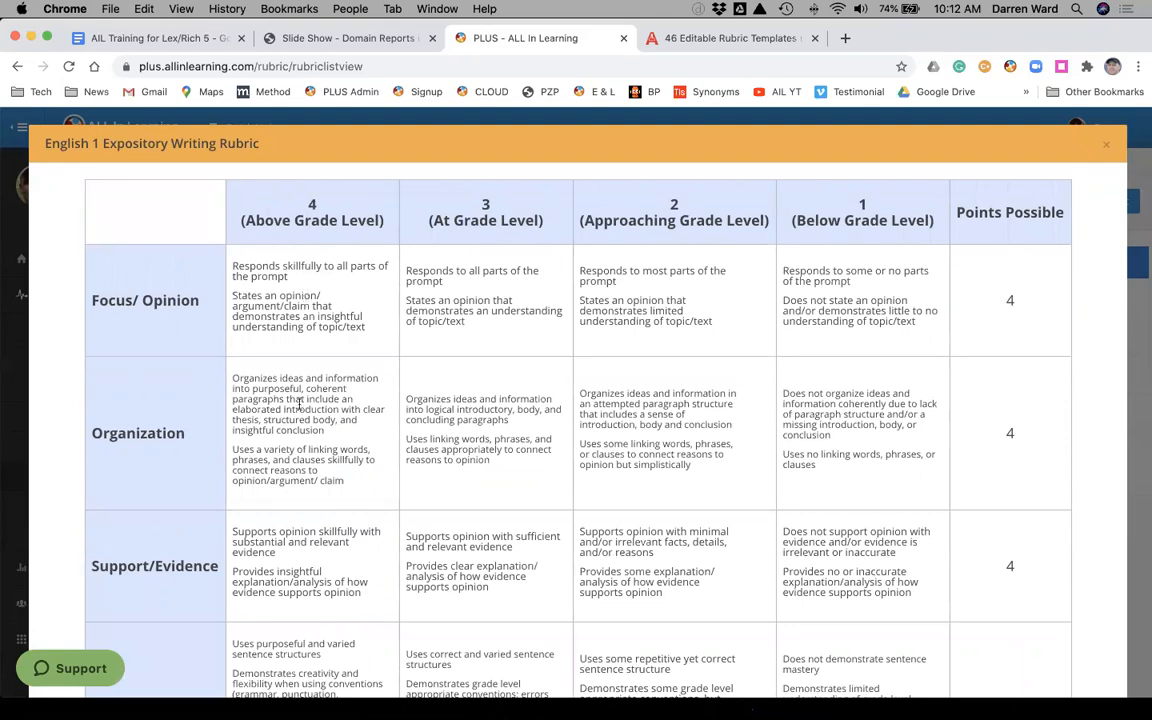
scroll(300, 480, down, 3)
scroll(300, 512, up, 1)
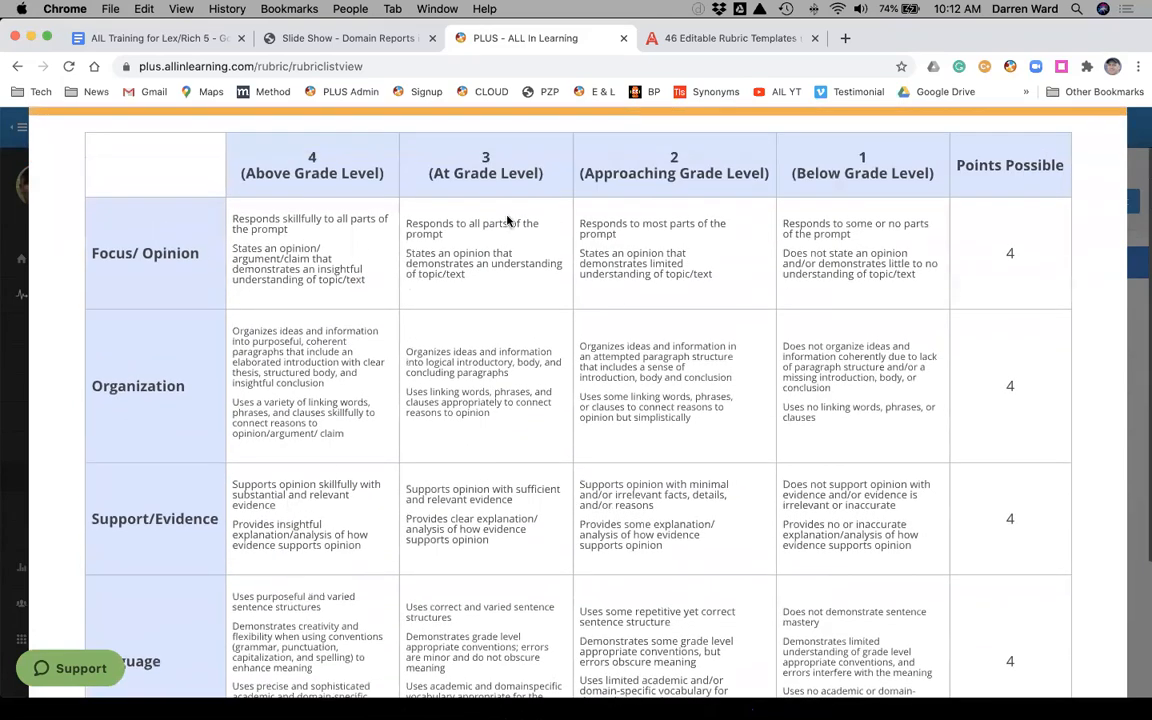
scroll(900, 600, down, 4)
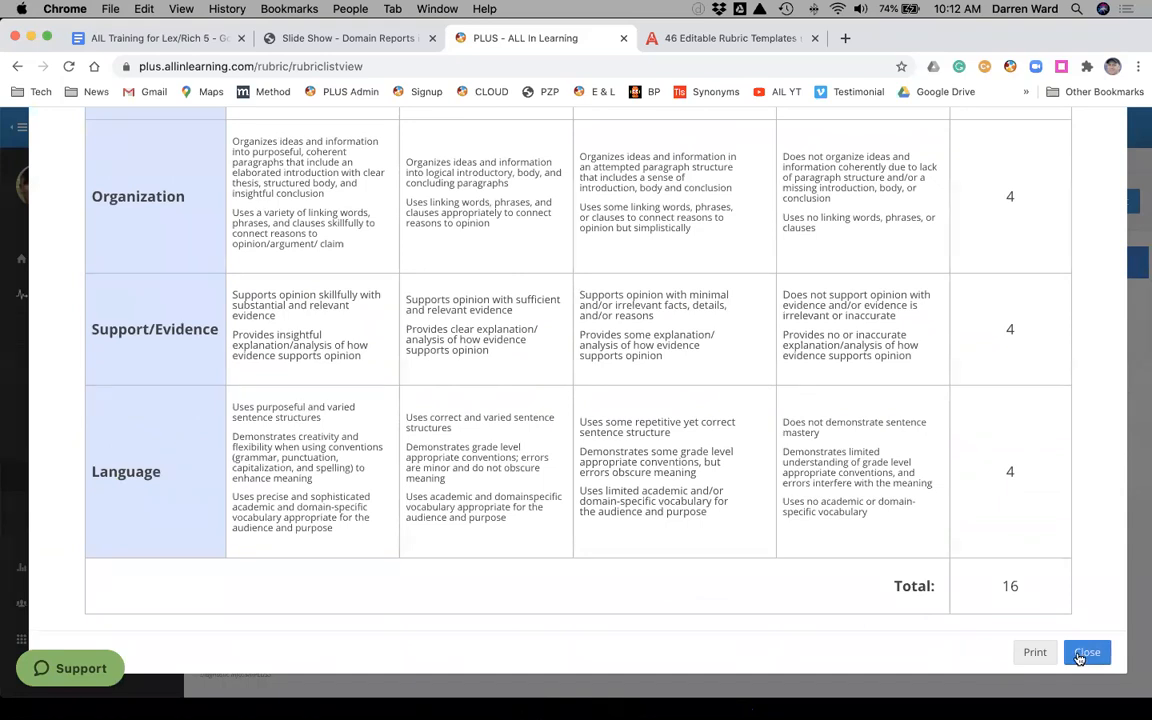
Step: Preview the printout of the English 1 Expository Writing Rubric, cancel printing and close the rubric view
click(1031, 652)
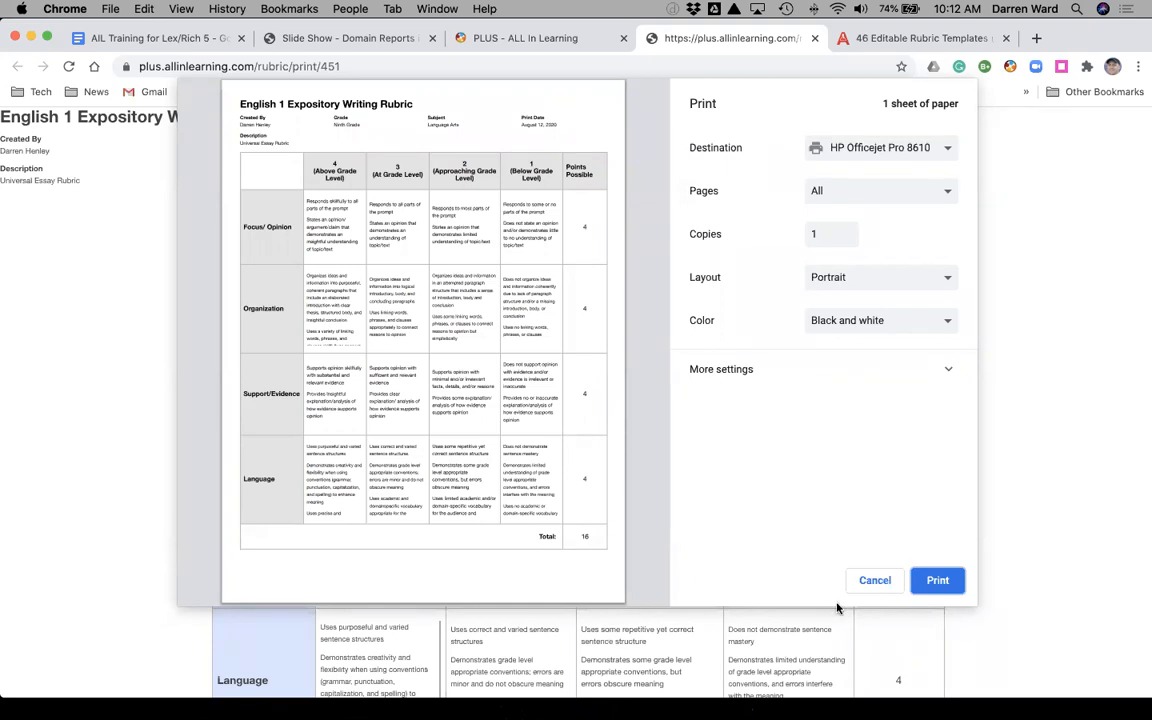
click(864, 582)
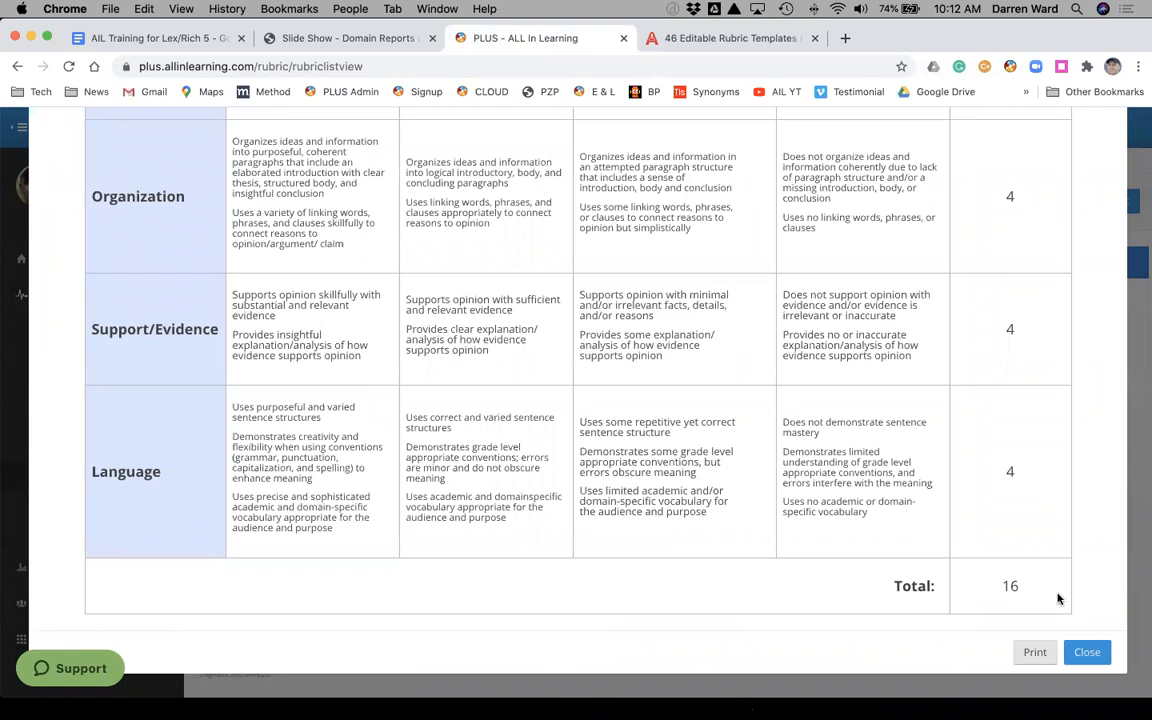
click(1087, 652)
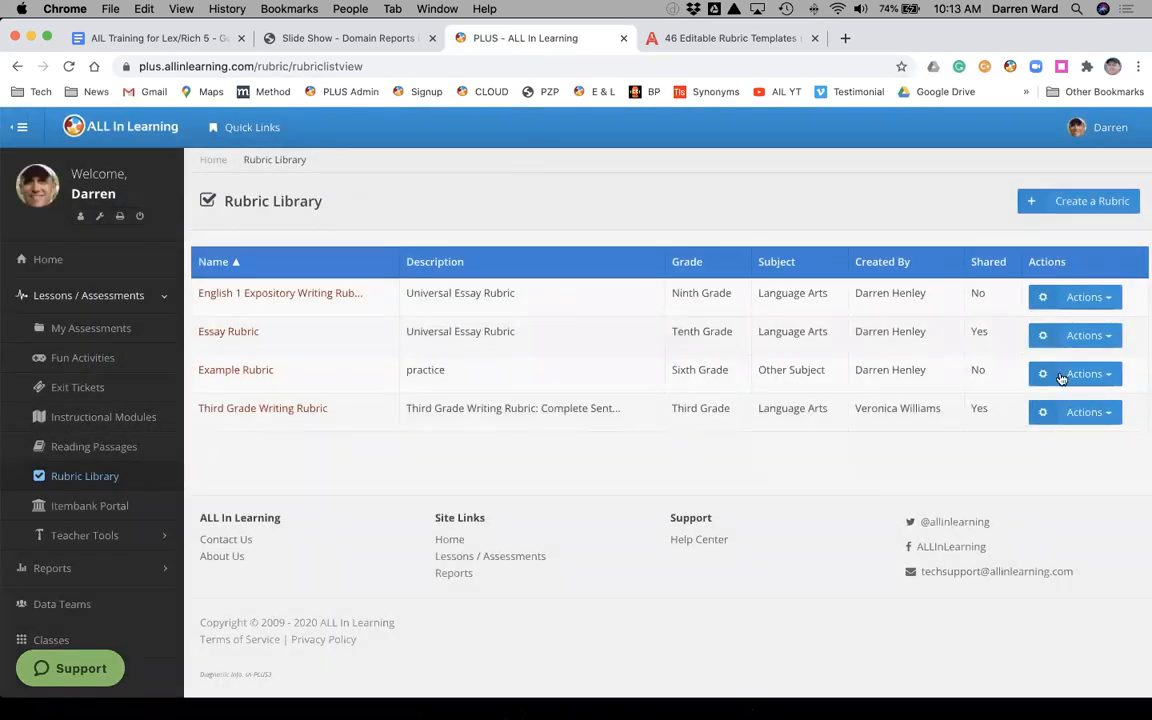
Step: View Example Rubric as a finished table, check its criteria and points, and close the view
click(1077, 375)
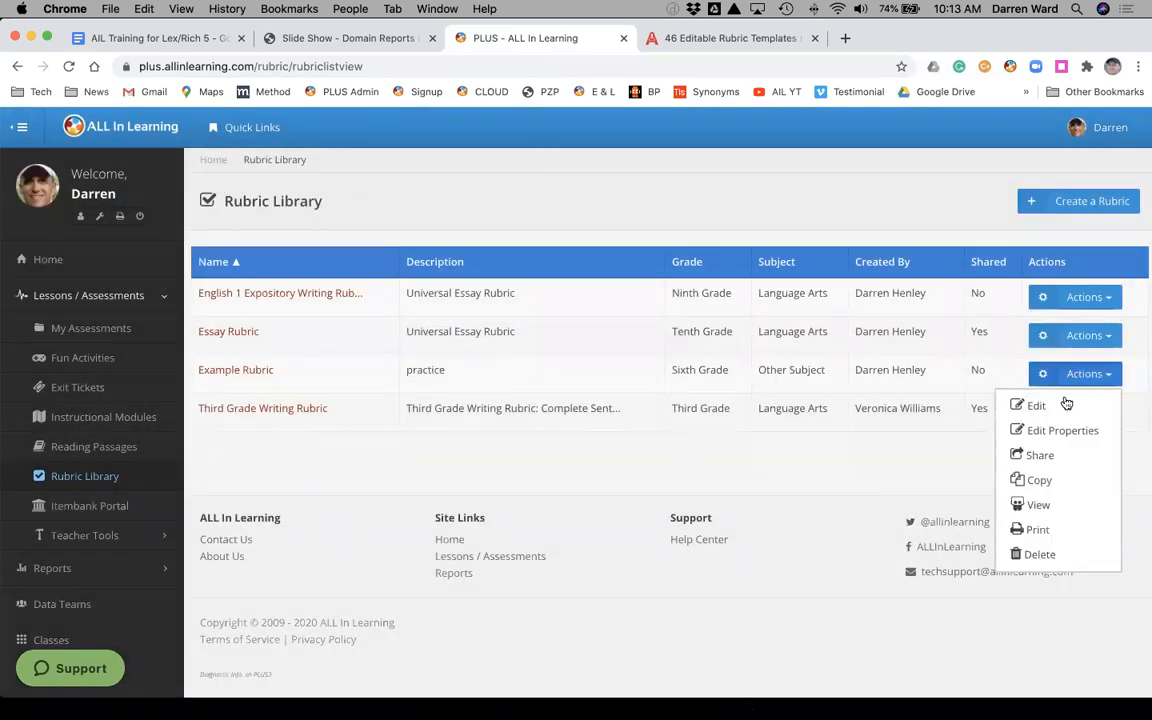
click(1038, 506)
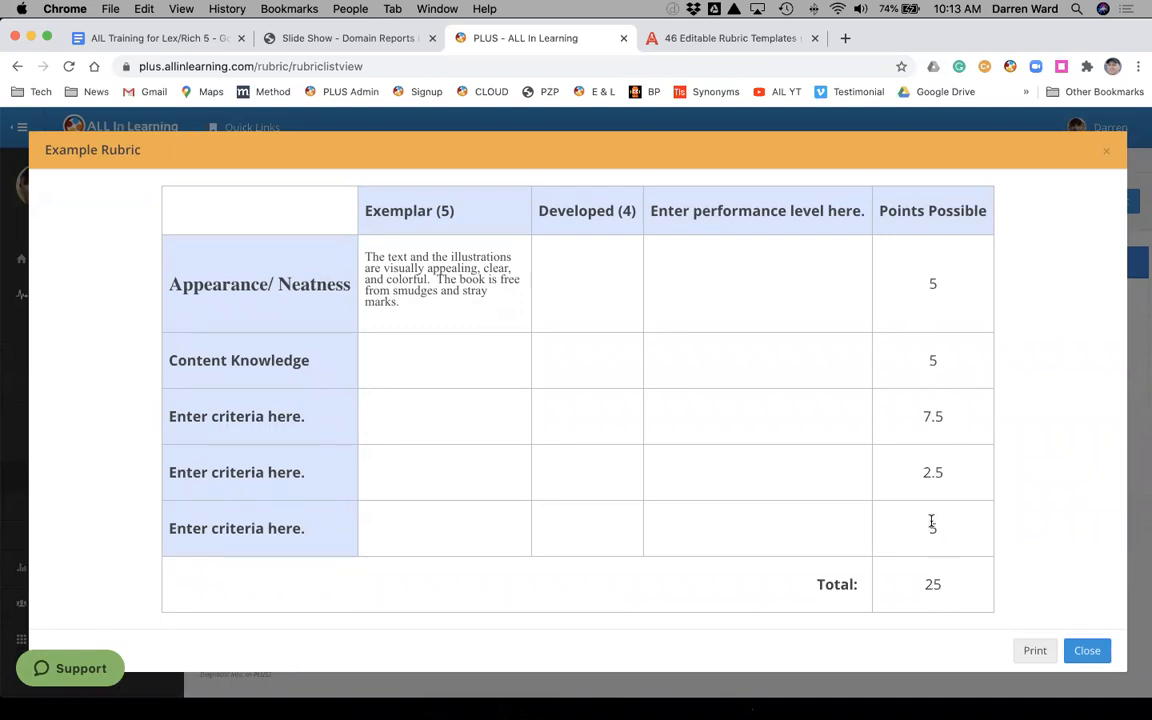
click(1082, 650)
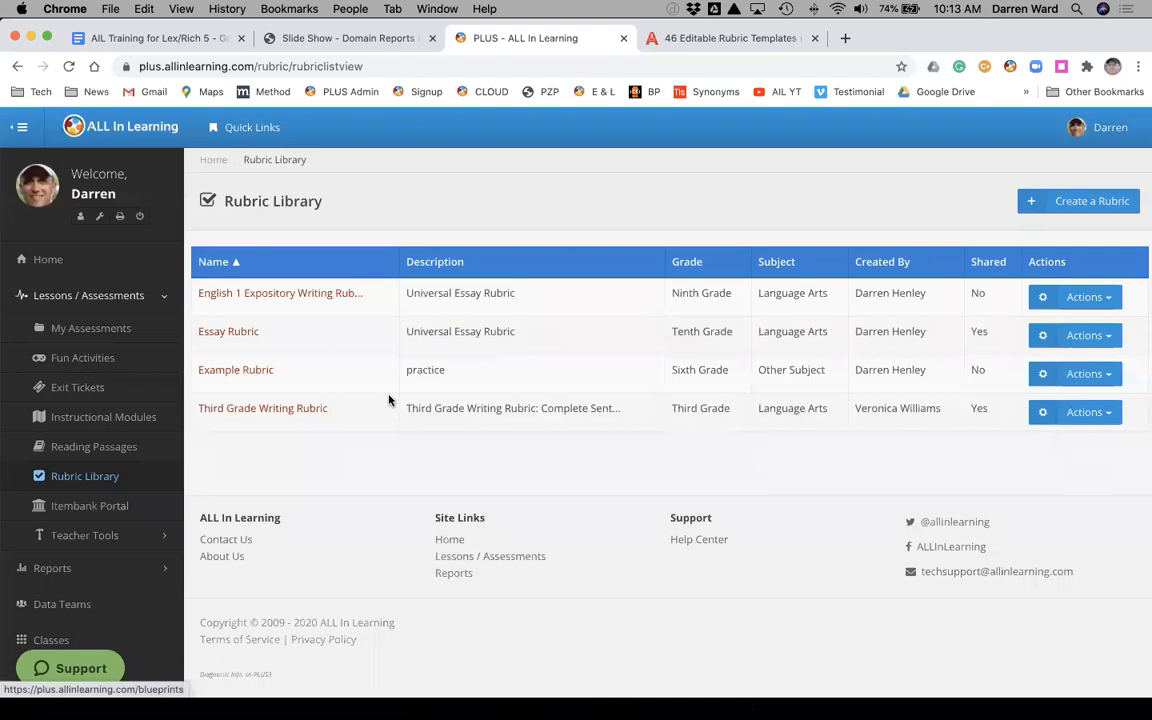
Step: Reopen the English 1 Expository Writing Rubric by its name, look through its criteria to the end, and close it
click(313, 294)
scroll(611, 362, down, 5)
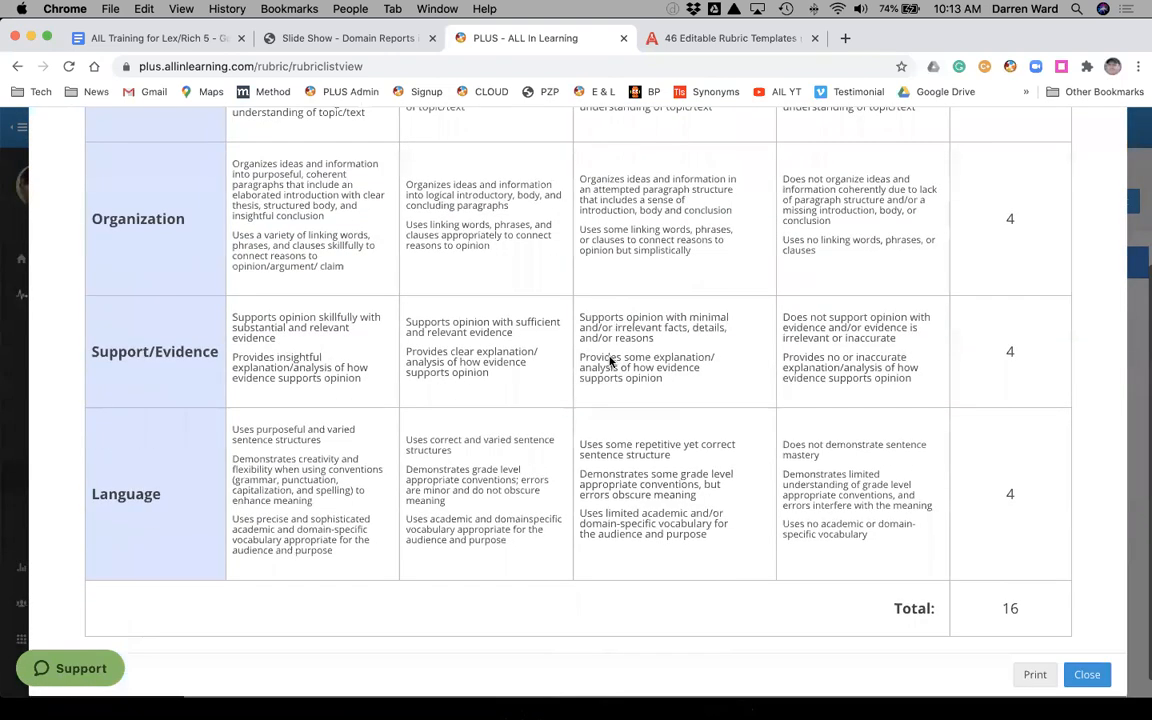
click(1082, 650)
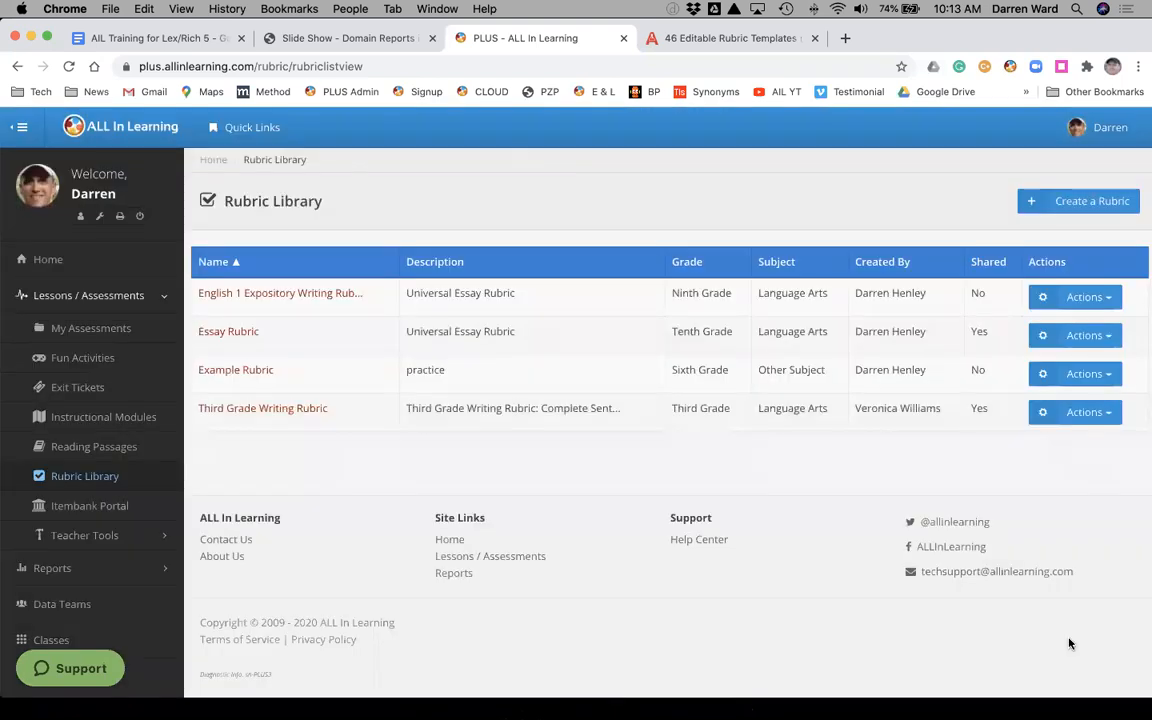
Step: Start a new Student Work (Rubric) assessment in My Assessments with the title "essay on romeo and juliet"
click(105, 329)
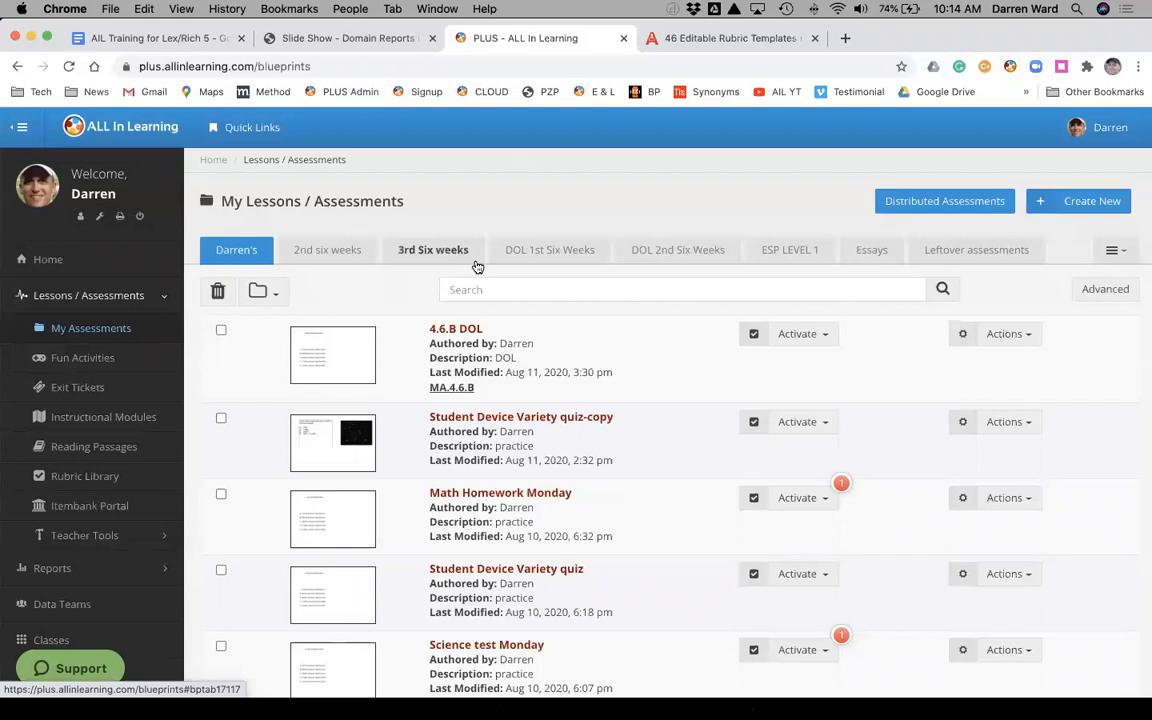
click(1086, 203)
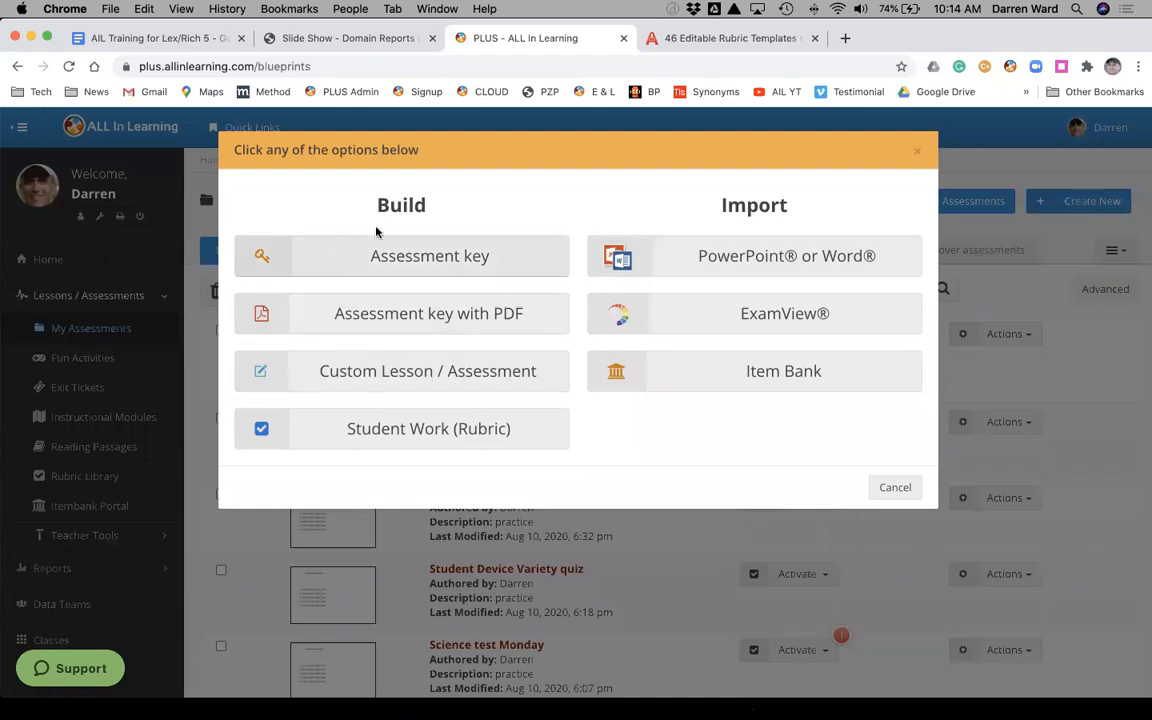
click(406, 432)
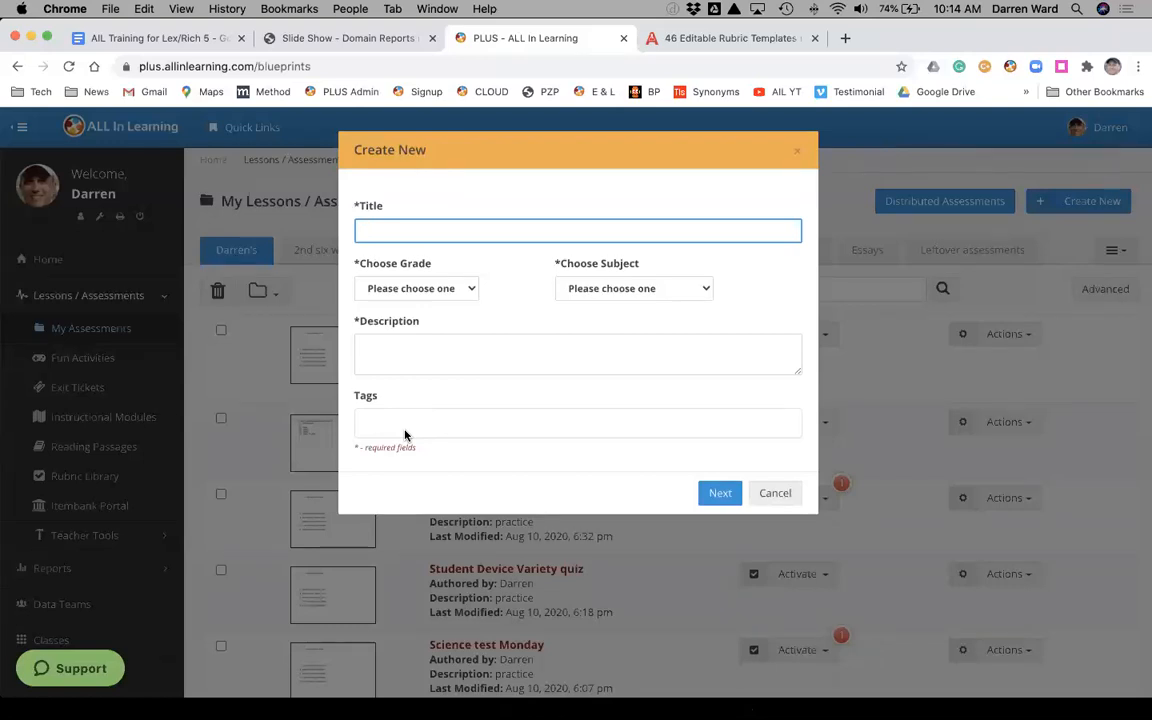
text(Essay)
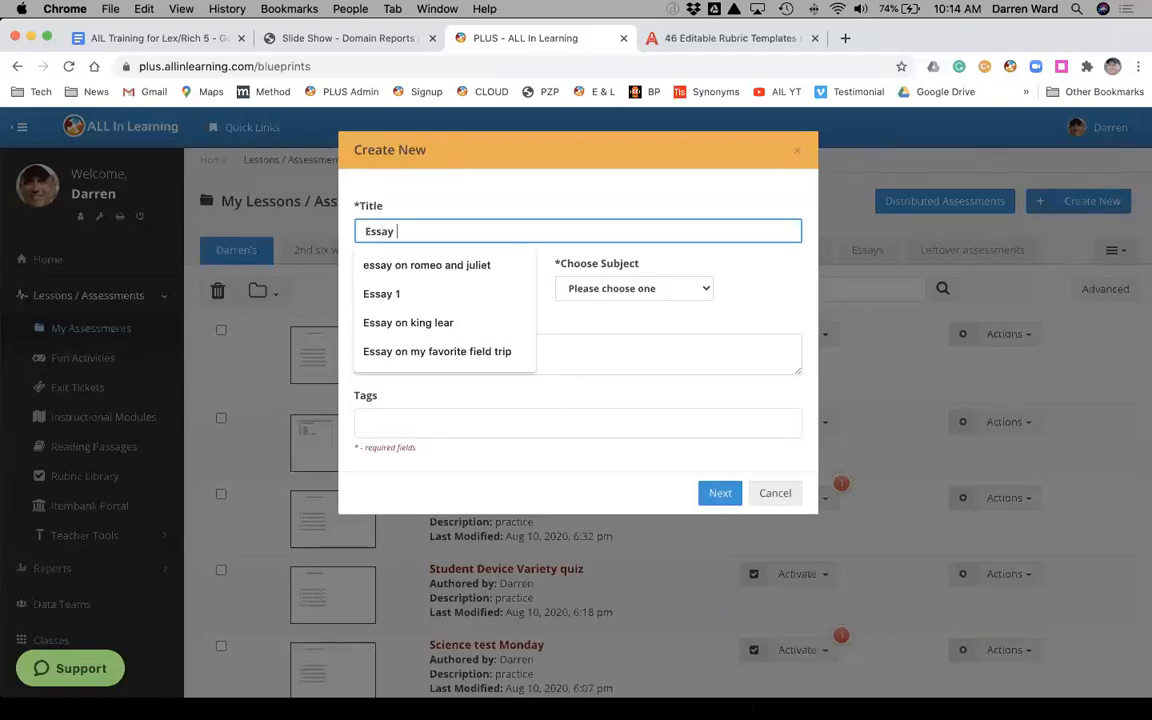
key(Down)
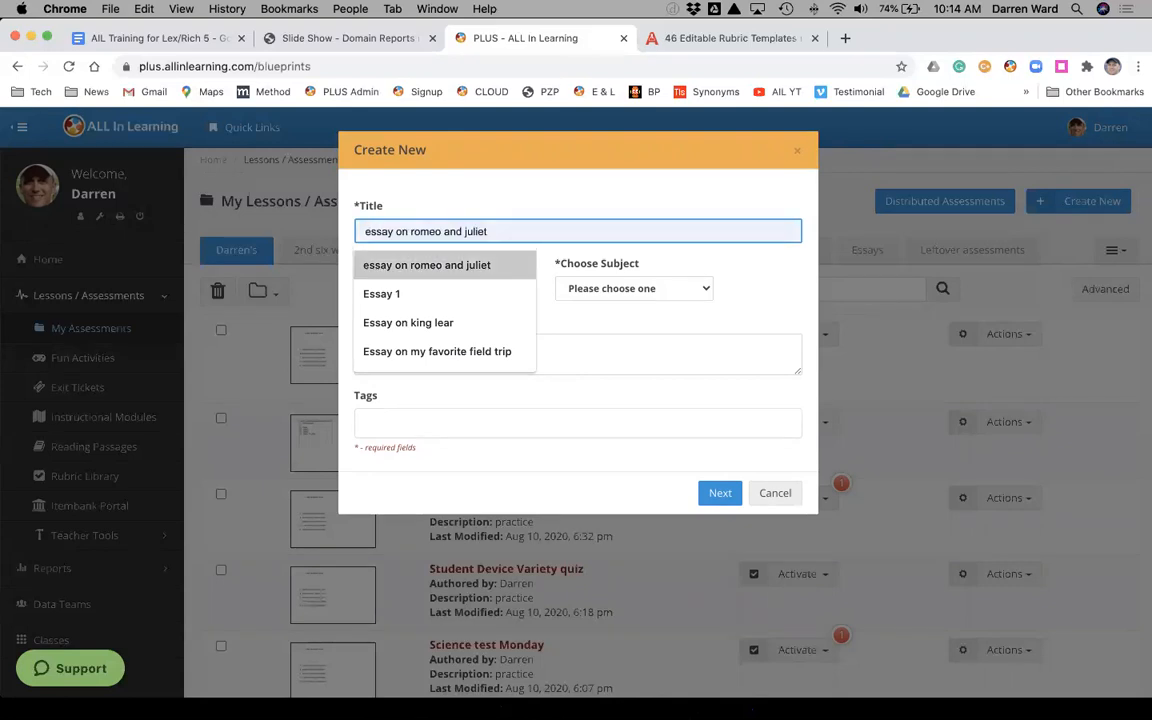
key(Return)
Step: Set the assessment to Ninth Grade, Language Arts with the description Essay, create it, and dismiss the rubric reminder
click(455, 289)
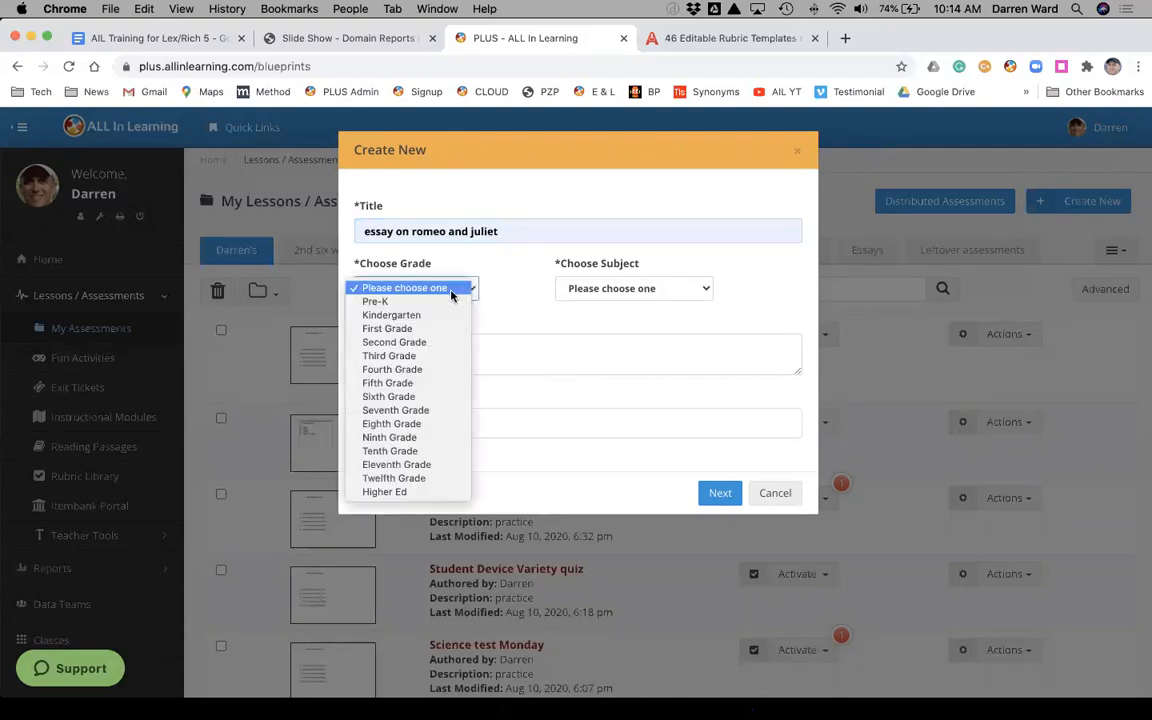
click(447, 437)
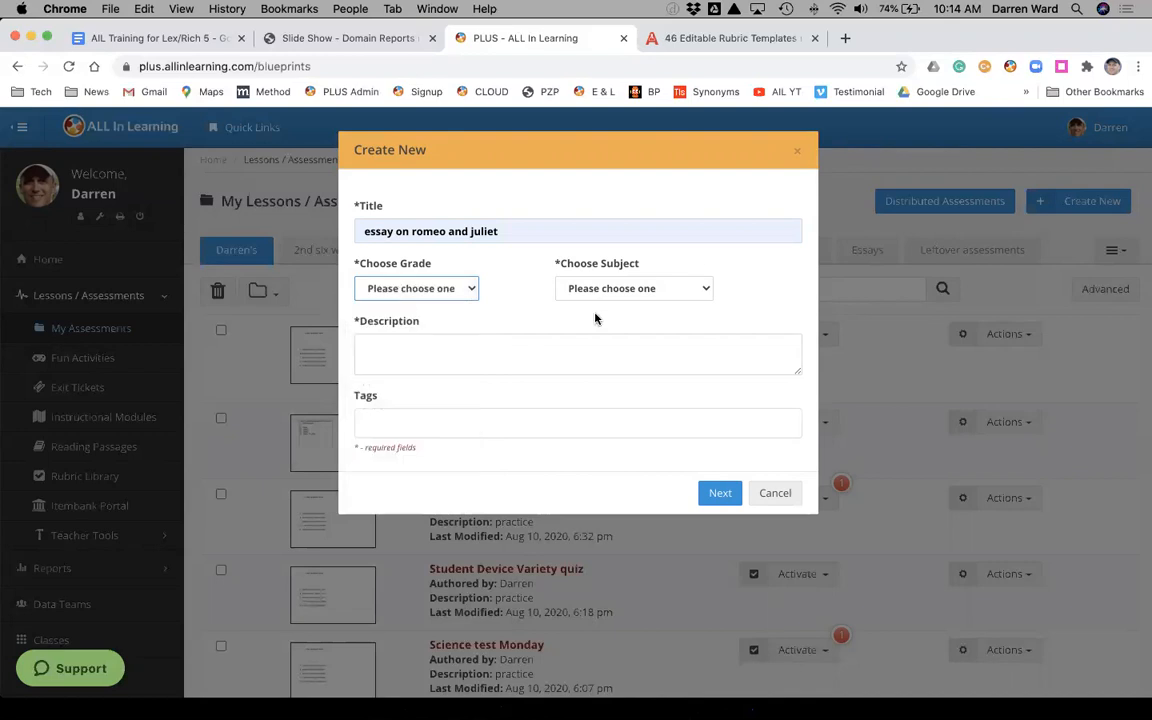
click(616, 290)
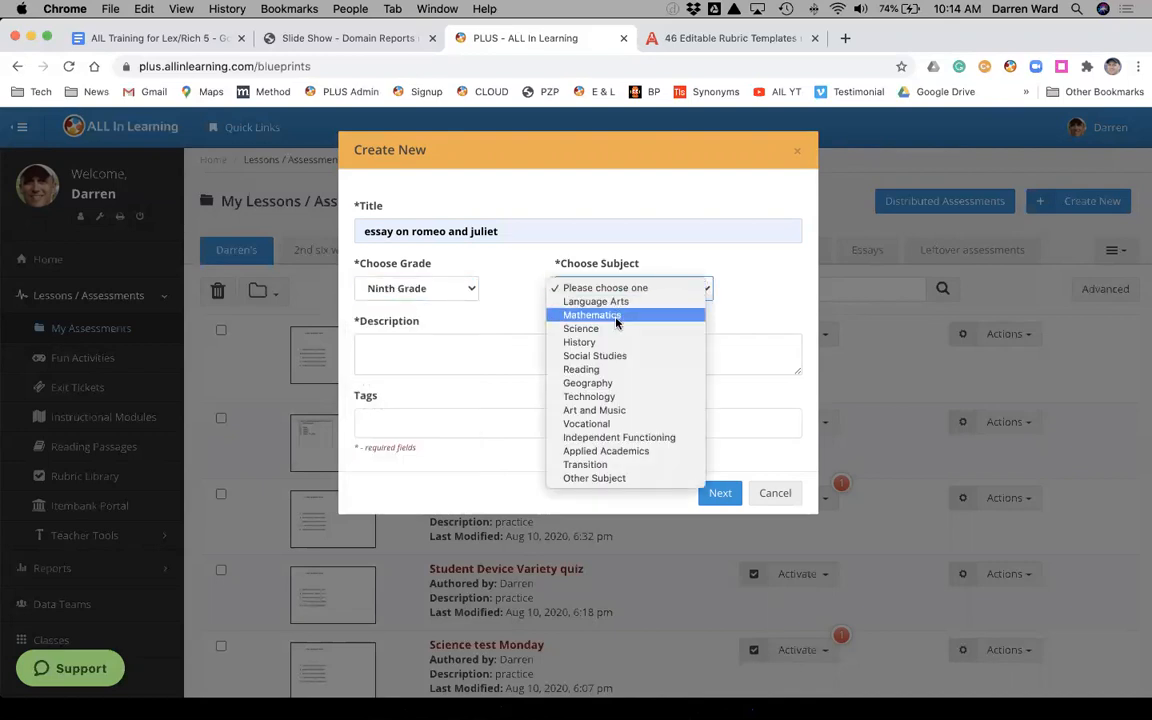
click(618, 302)
click(409, 352)
text(Essa)
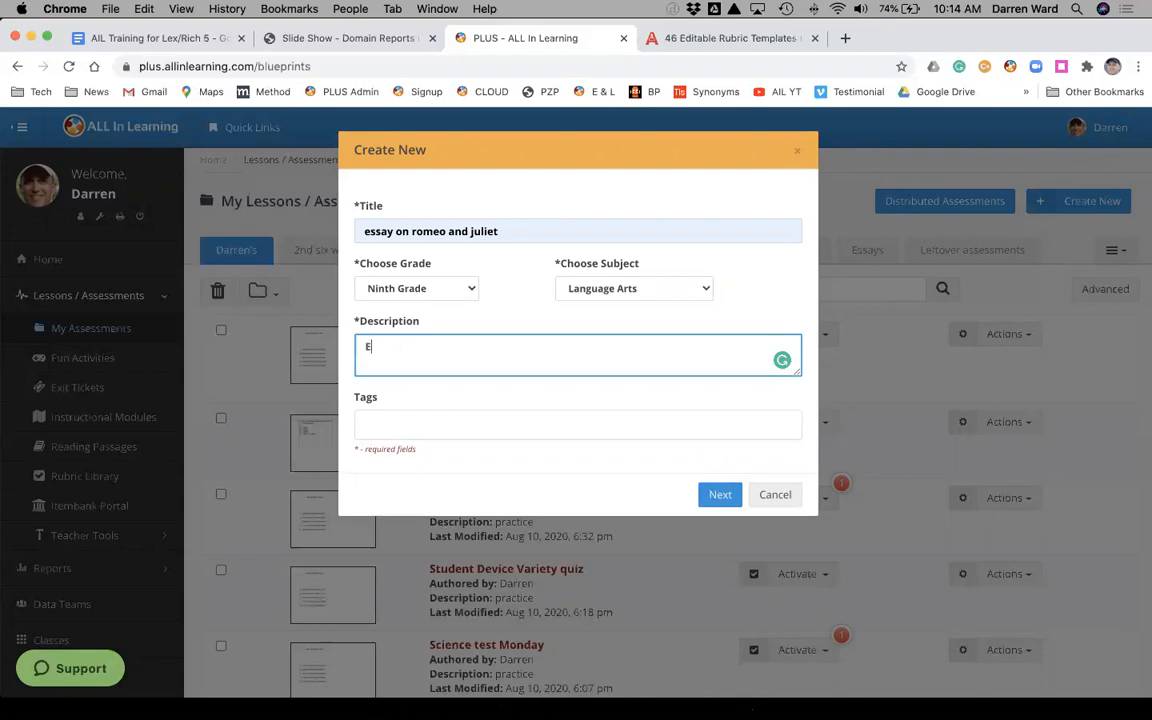
text(y)
click(733, 493)
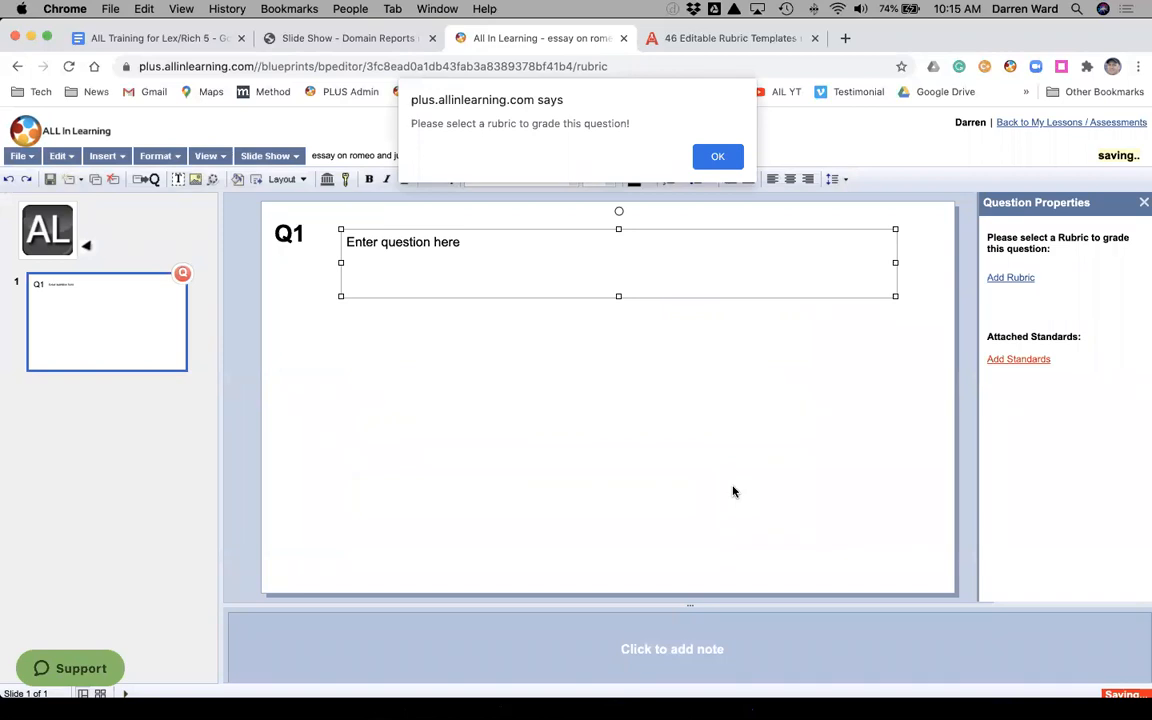
click(716, 157)
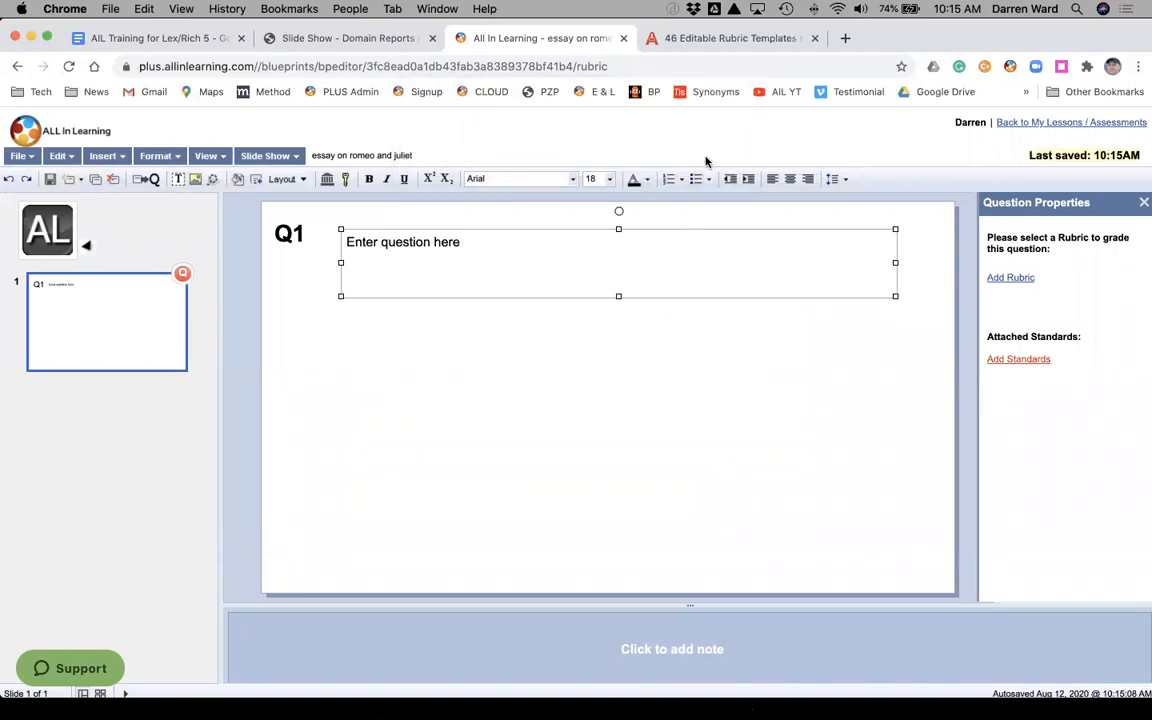
Step: Replace the Q1 placeholder text with "Write an essay on the major themes of Romeo and Juliet."
drag(510, 246, 373, 234)
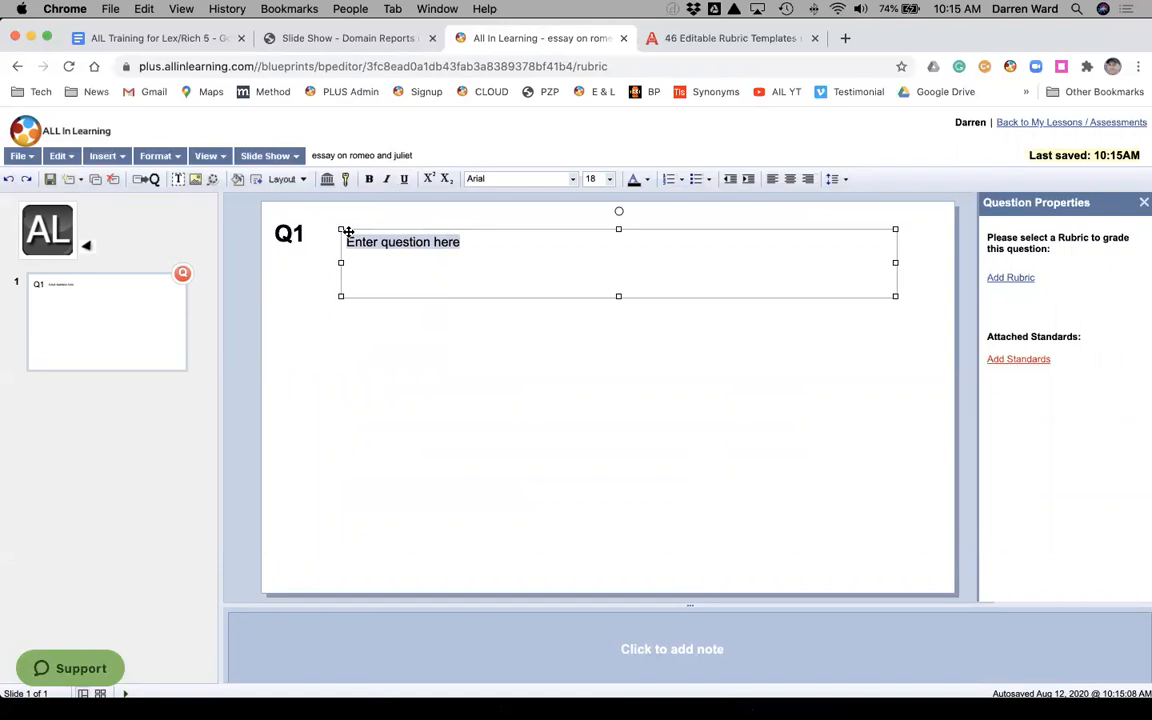
text(Write an essay )
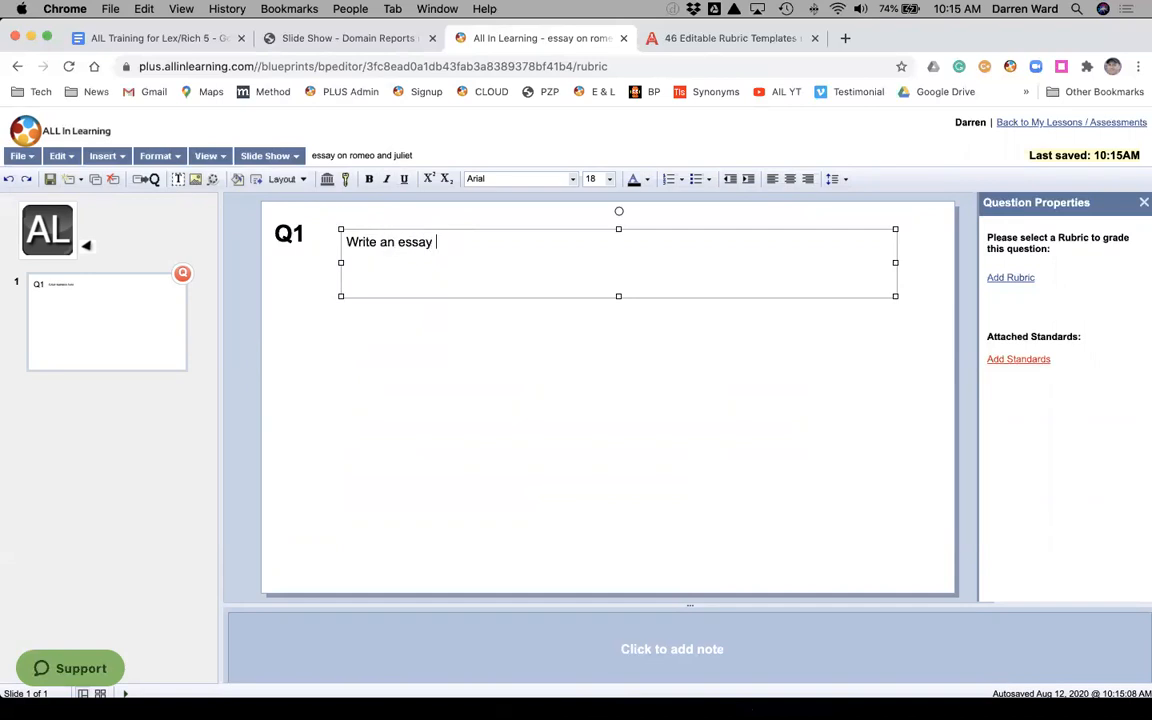
text(on the major themes of Ro)
key(BackSpace)
text(omeo and)
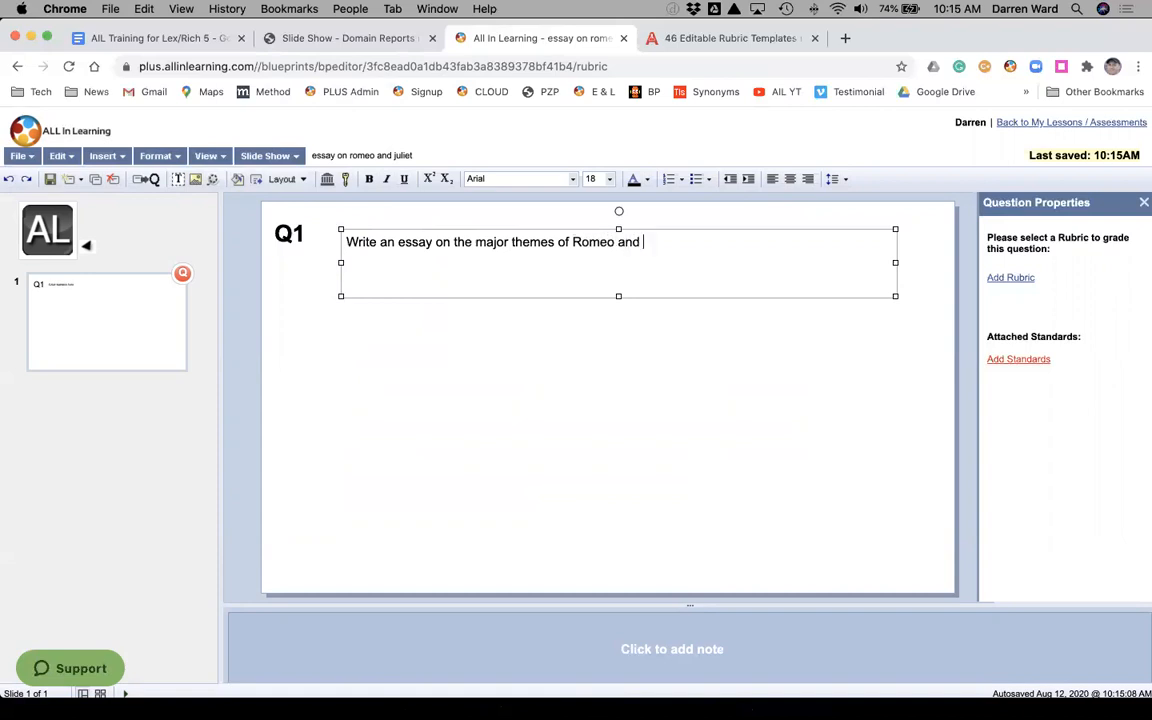
text( Juliet.)
Step: Attach the English 1 Expository Writing Rubric to the question and view the attached rubric
click(1008, 278)
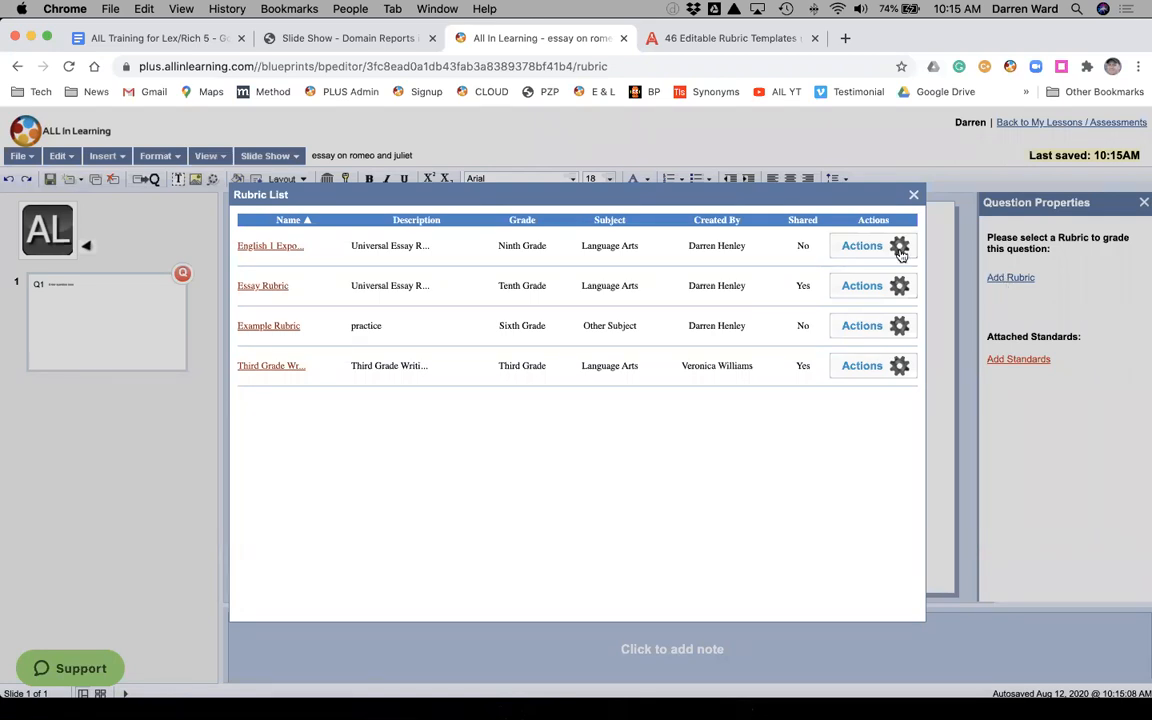
click(270, 247)
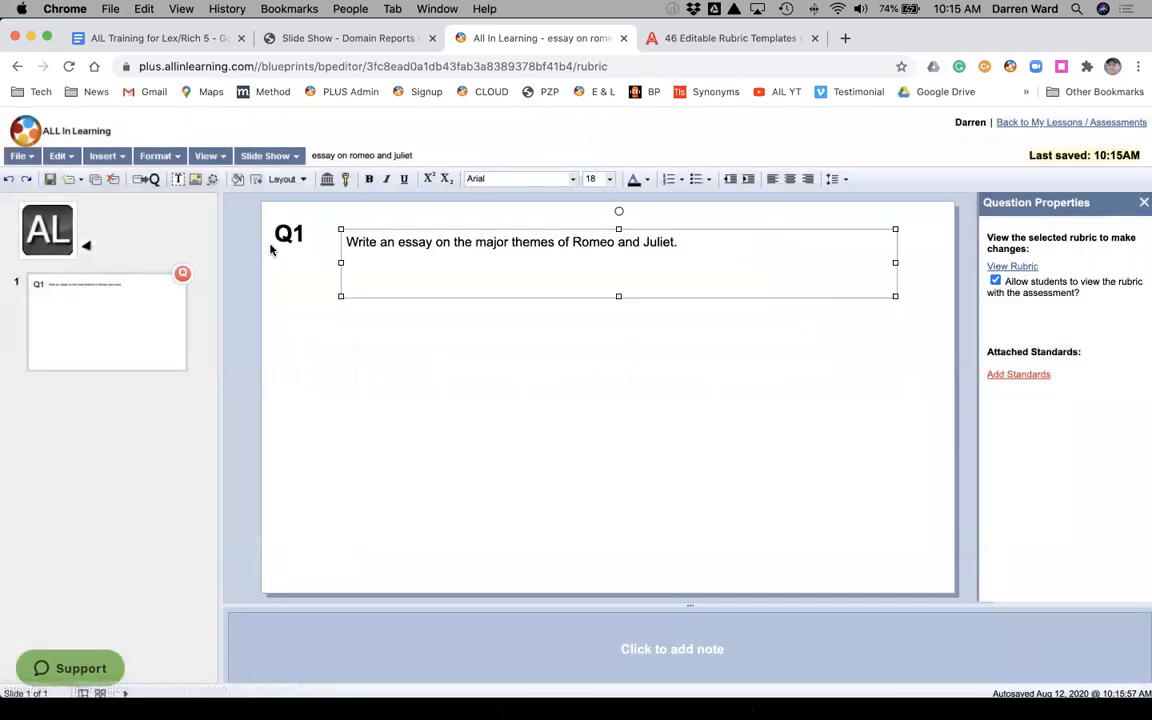
click(1010, 268)
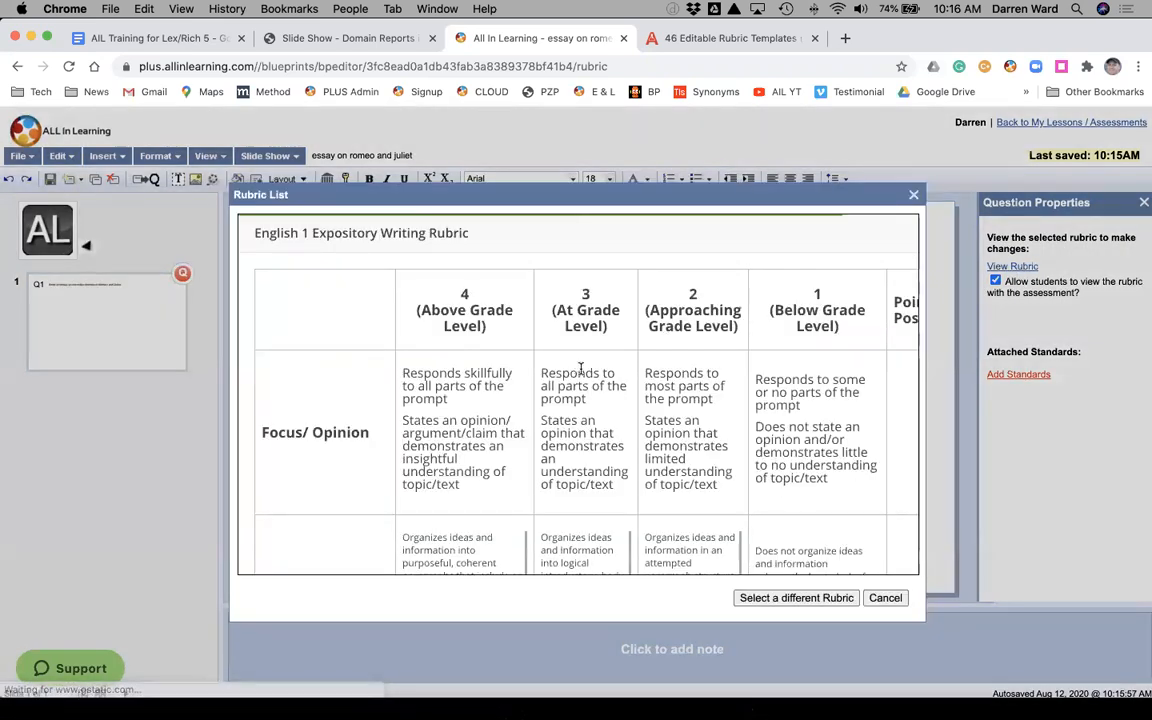
Step: Go back to the rubric list, preview the English 1 Expository Writing Rubric, close it, and show the Third Grade rubric's available actions
click(812, 597)
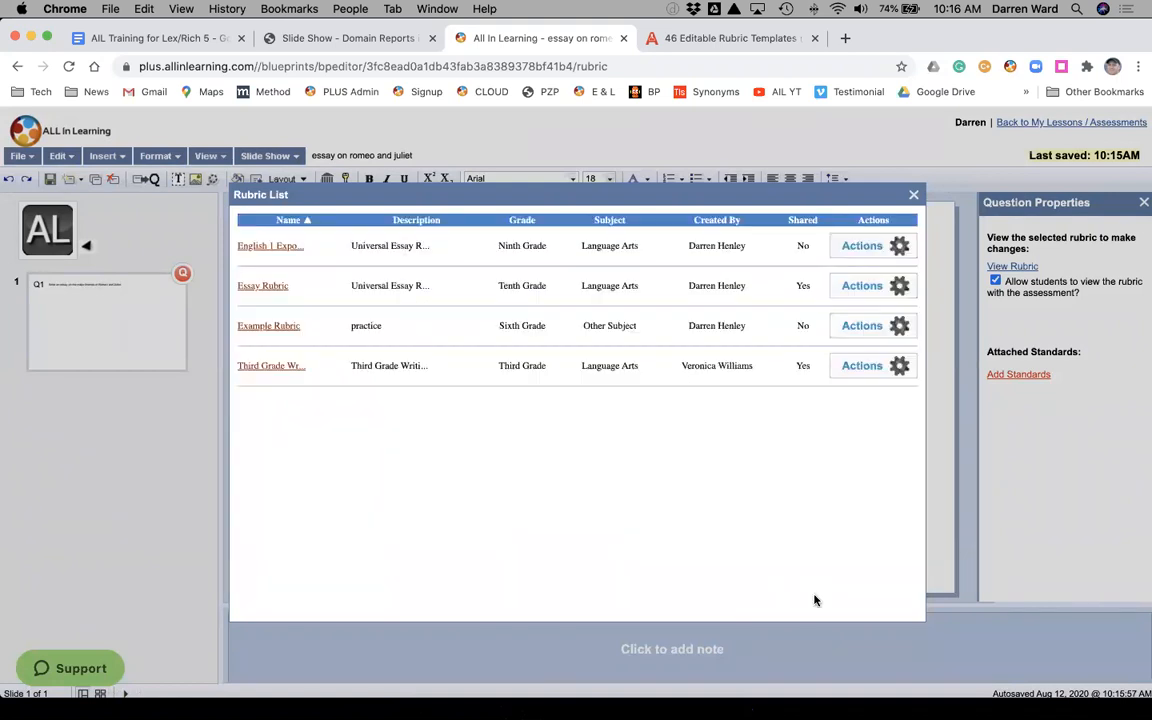
click(868, 246)
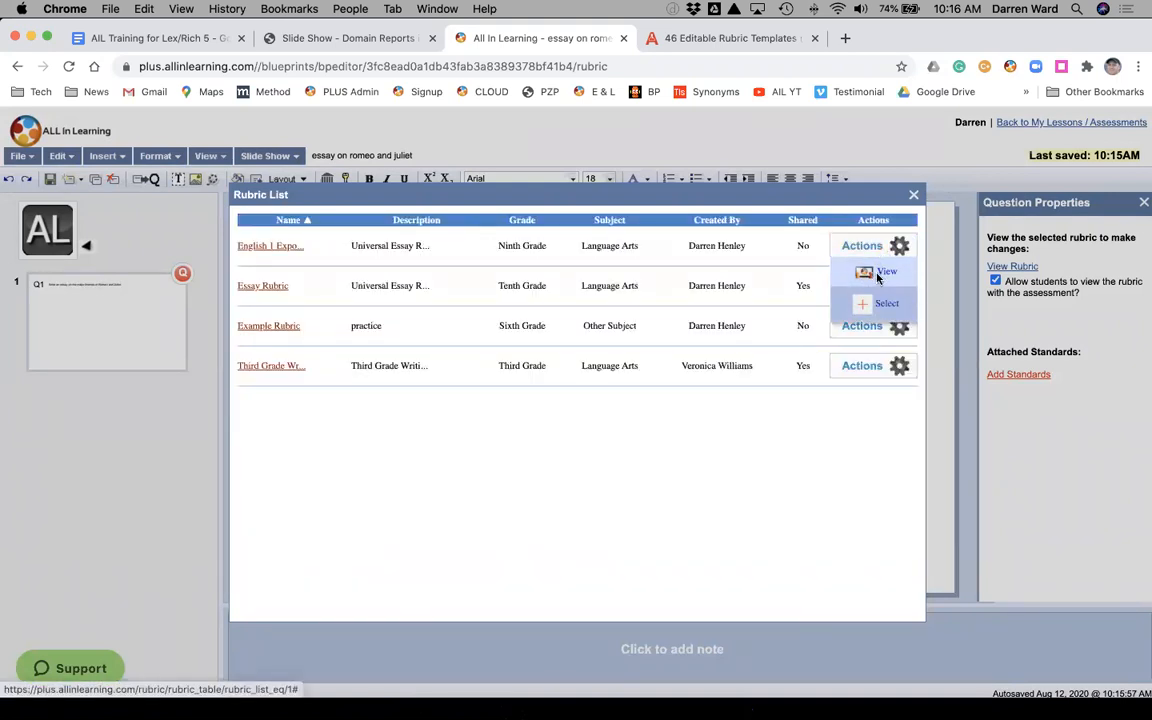
click(880, 274)
scroll(818, 397, down, 3)
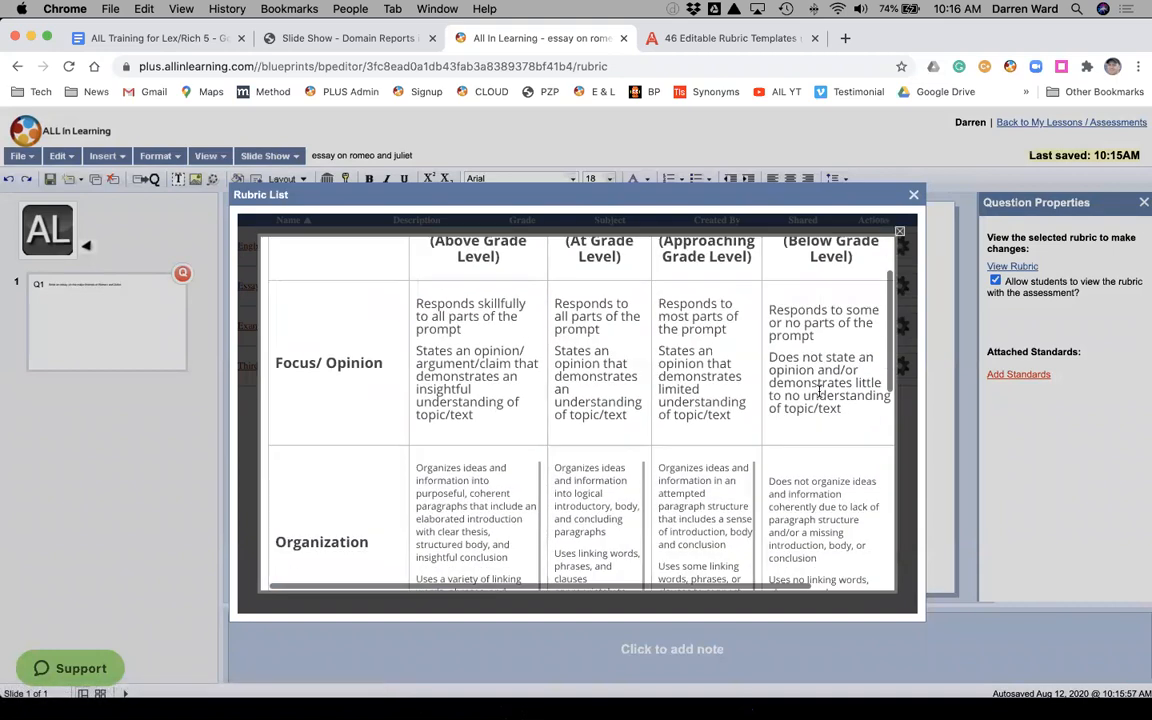
scroll(818, 397, right, 2)
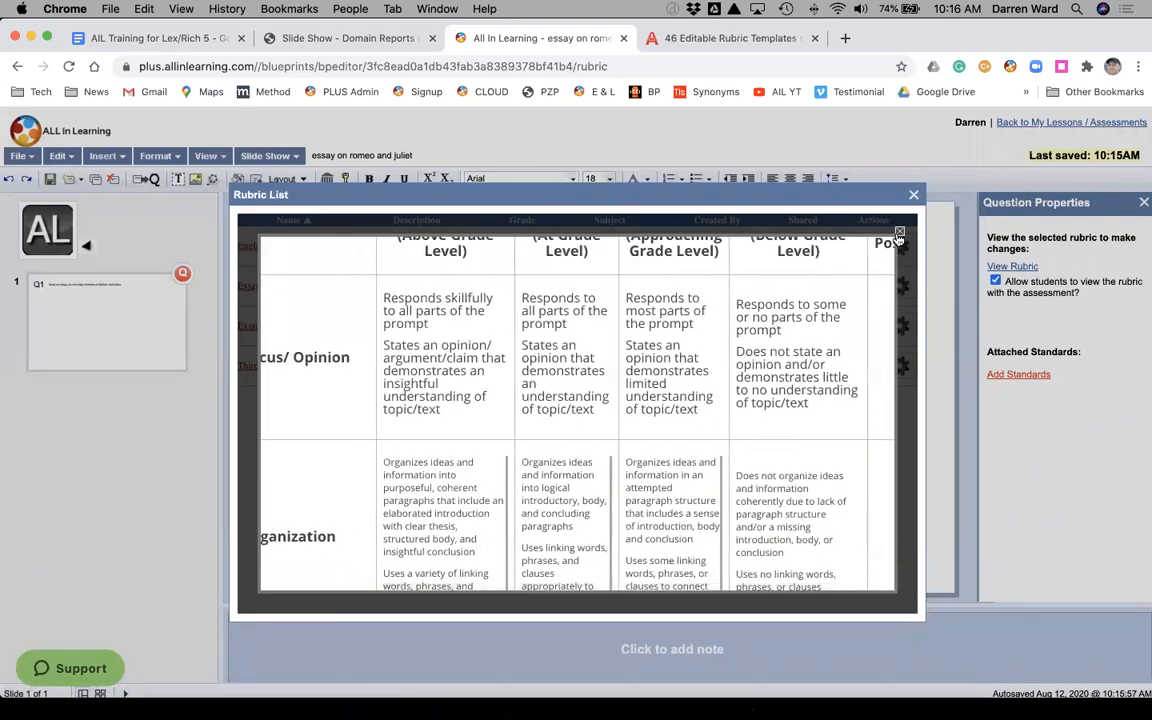
click(899, 232)
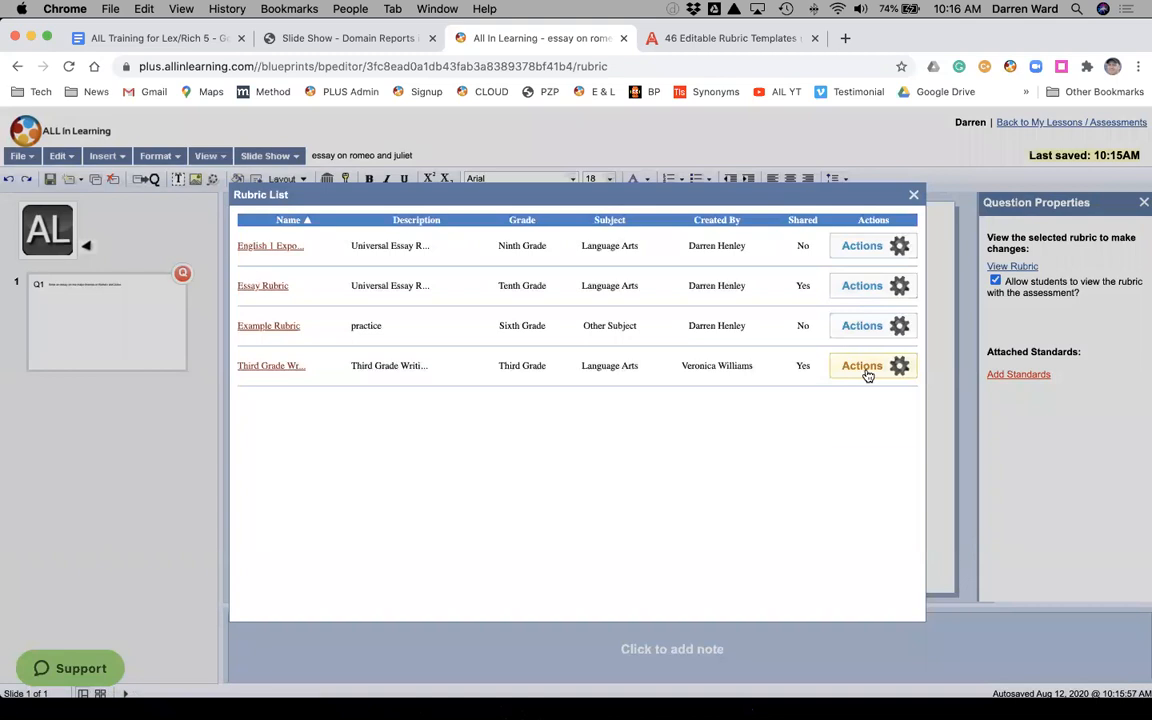
click(866, 370)
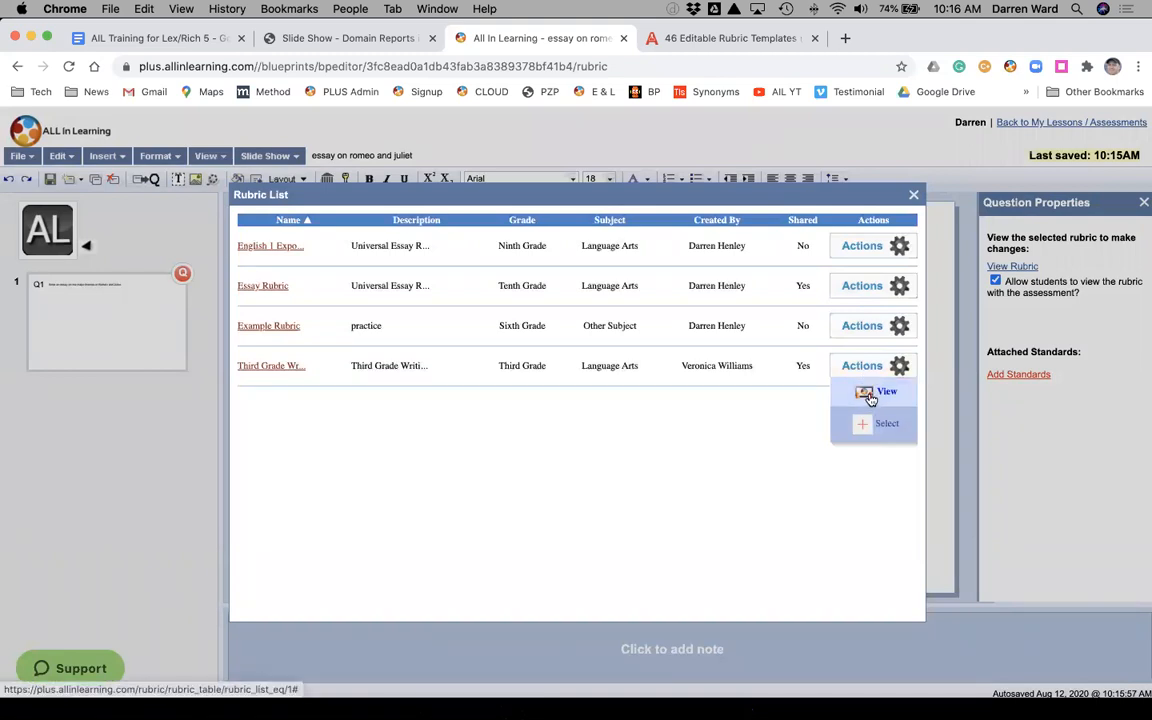
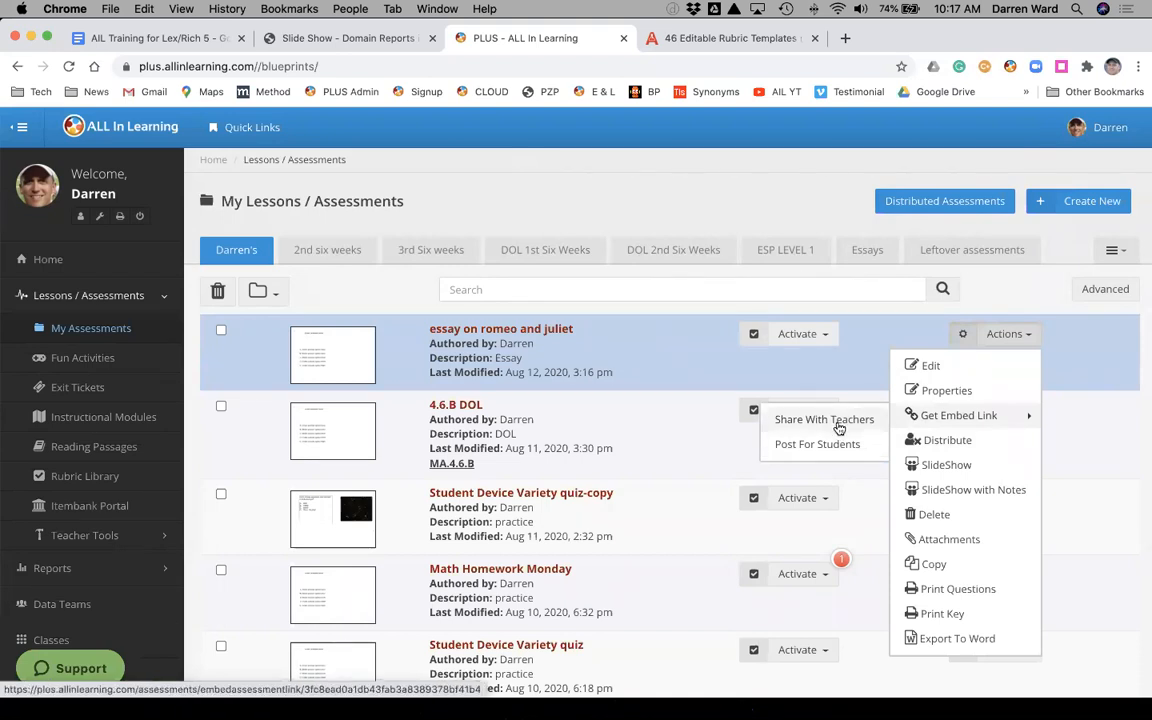
Step: Post the "essay on romeo and juliet" assessment to the Student Portal (Engage & Learn) for the *5B Class
click(682, 353)
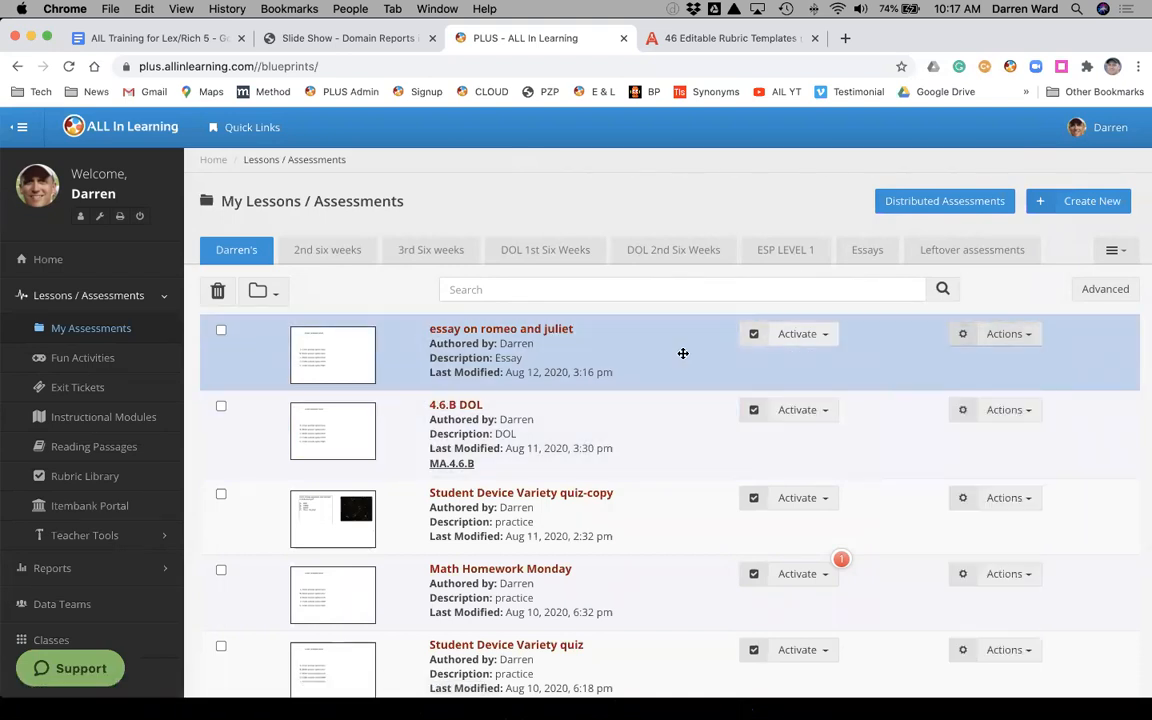
click(783, 337)
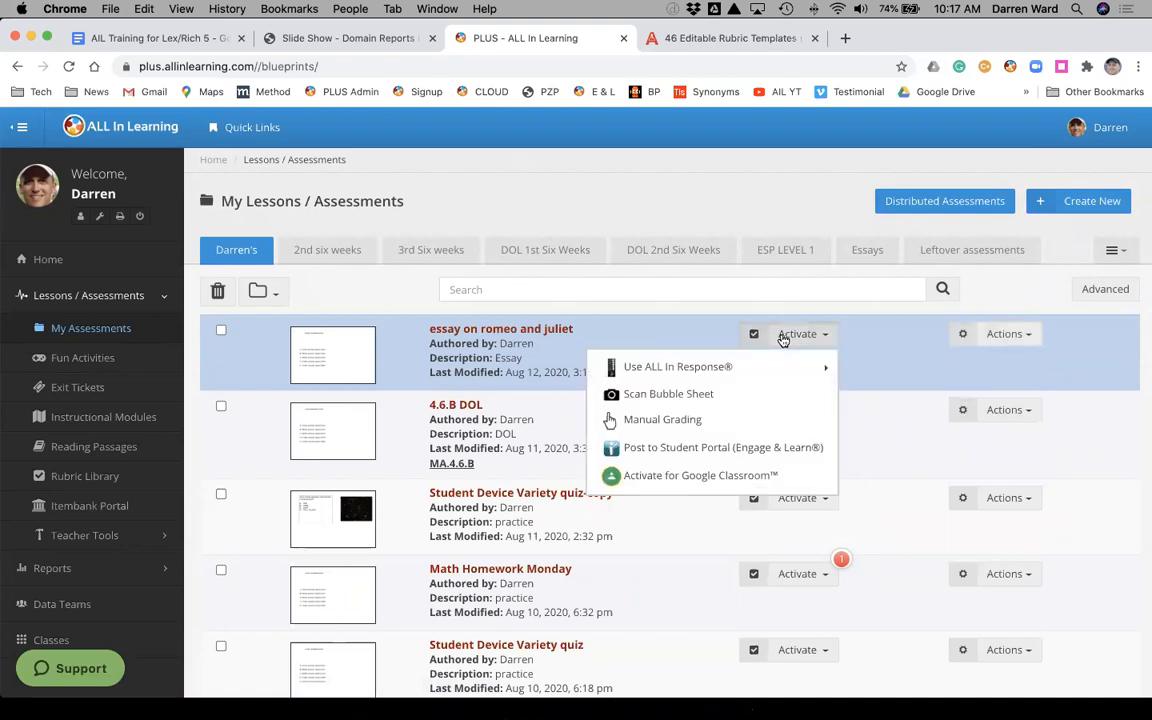
click(730, 447)
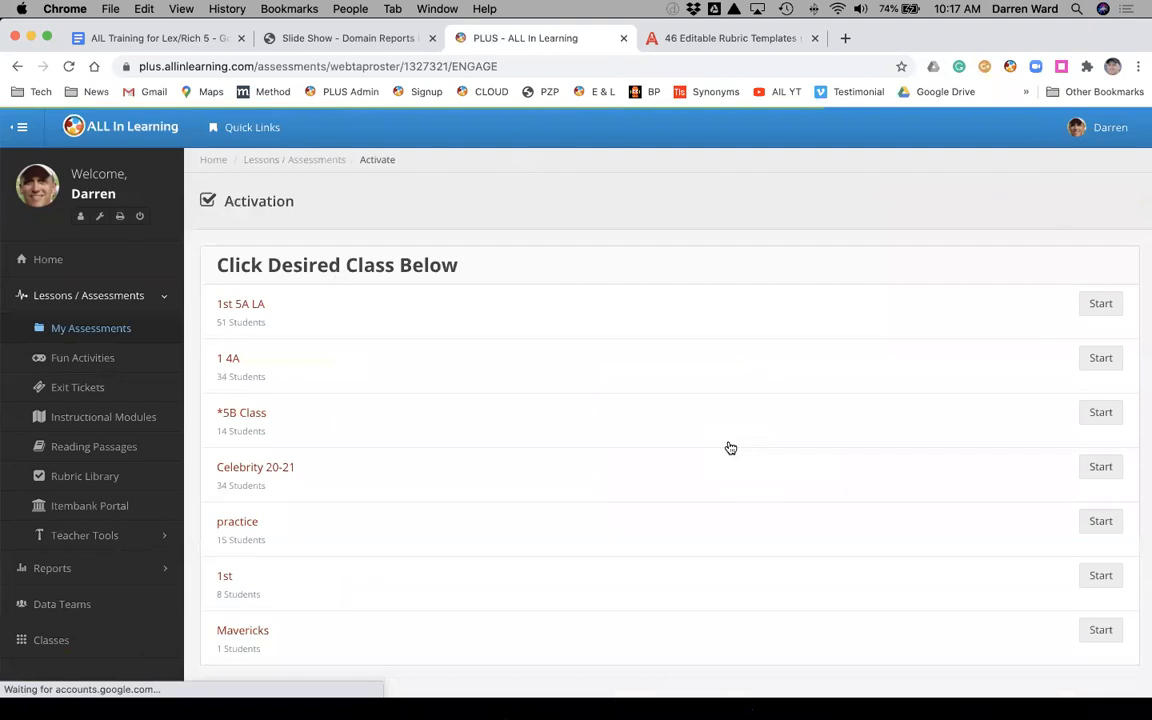
click(232, 416)
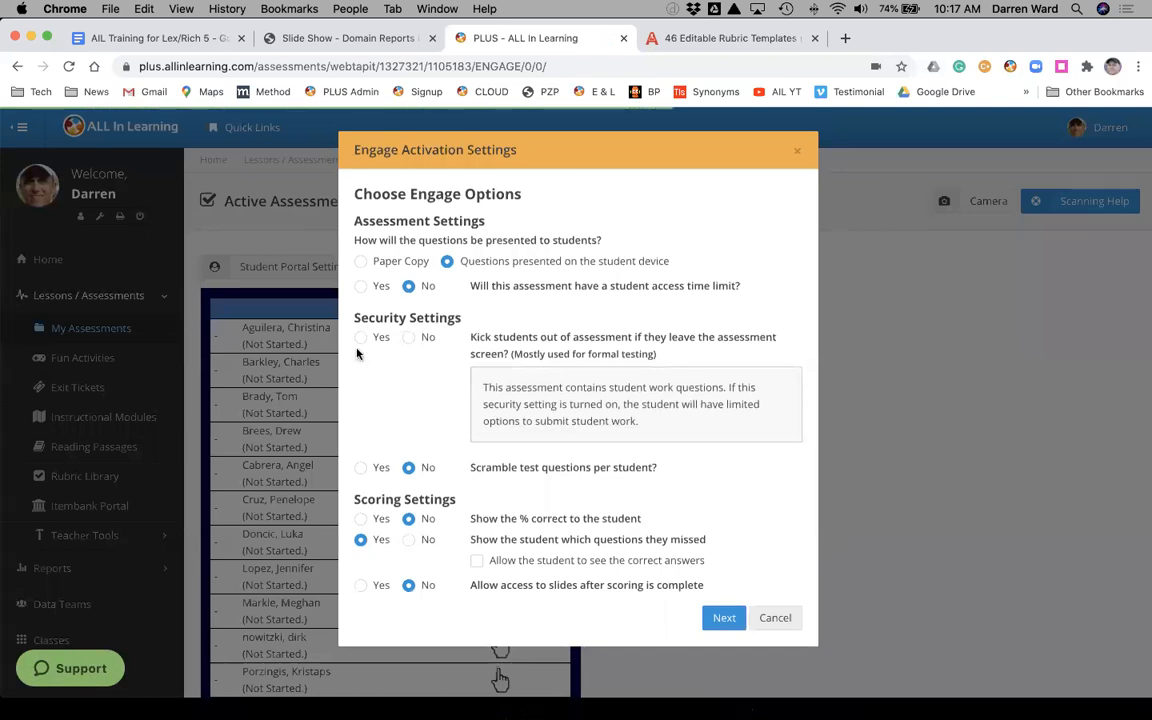
Step: Set both kicking students out for leaving the screen and showing missed questions to No, and activate the assessment
click(409, 338)
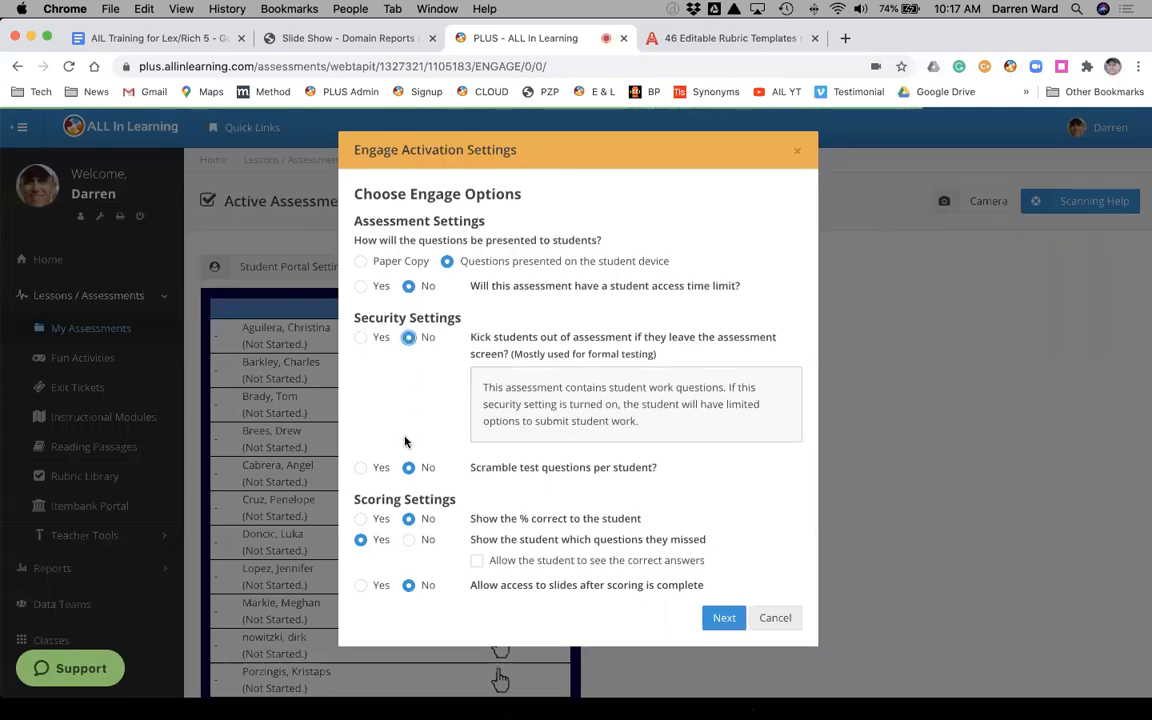
click(408, 540)
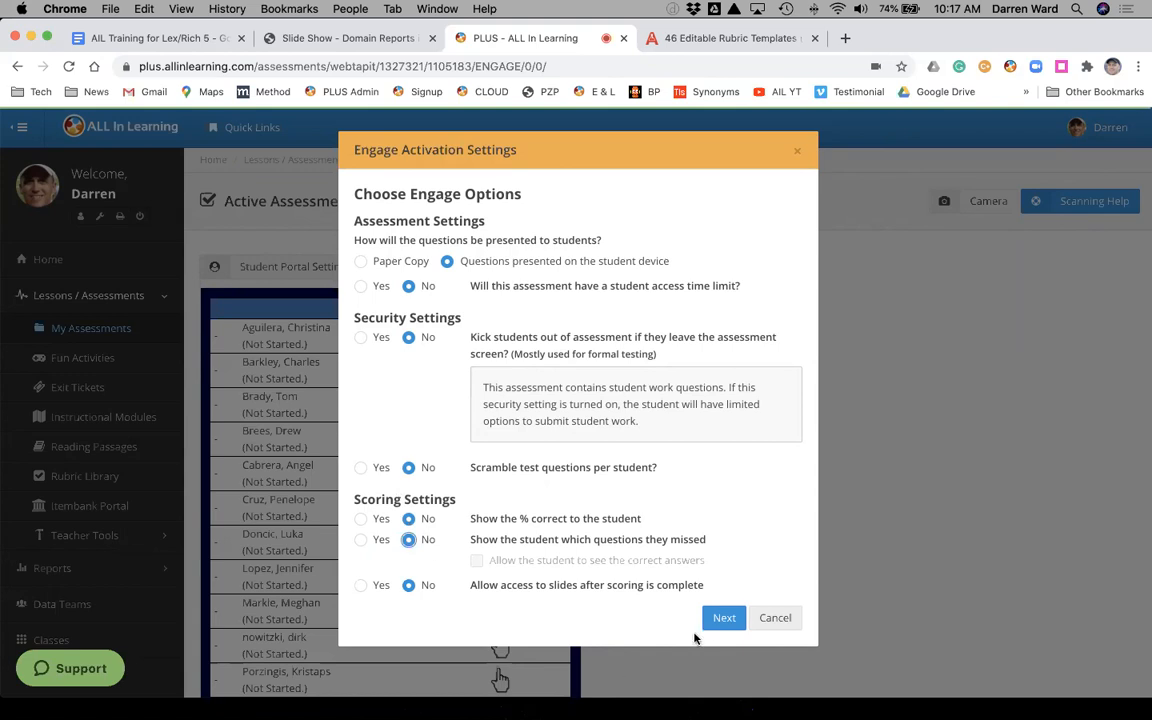
click(724, 617)
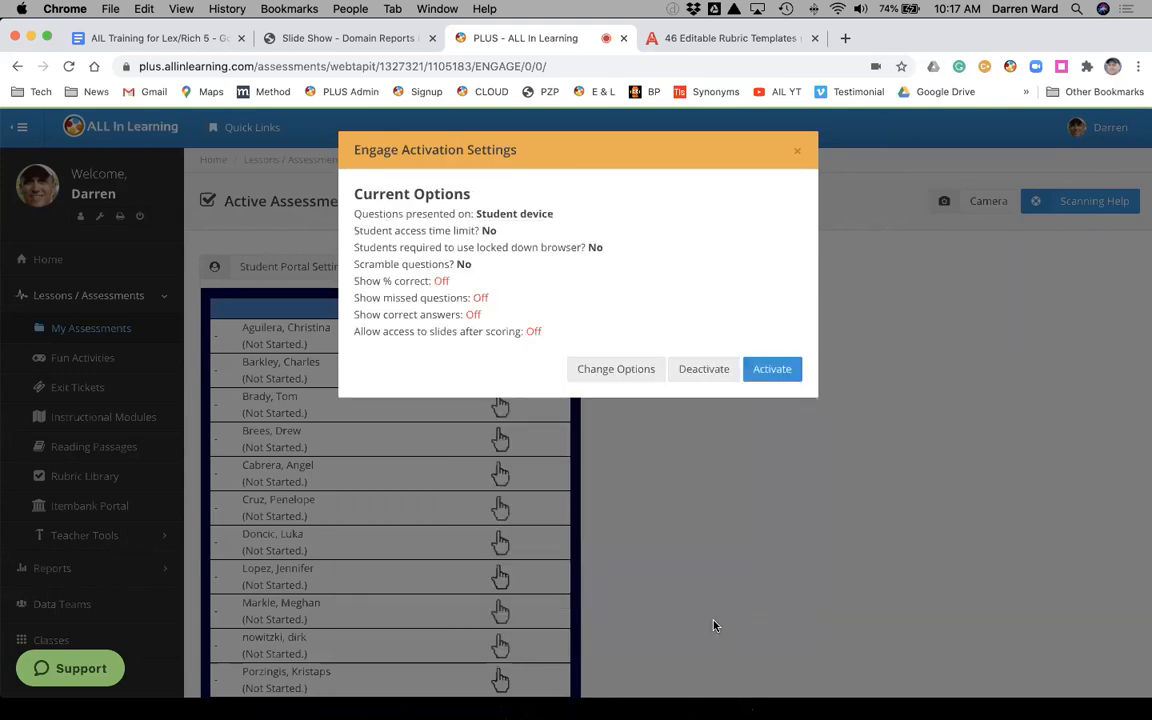
click(773, 370)
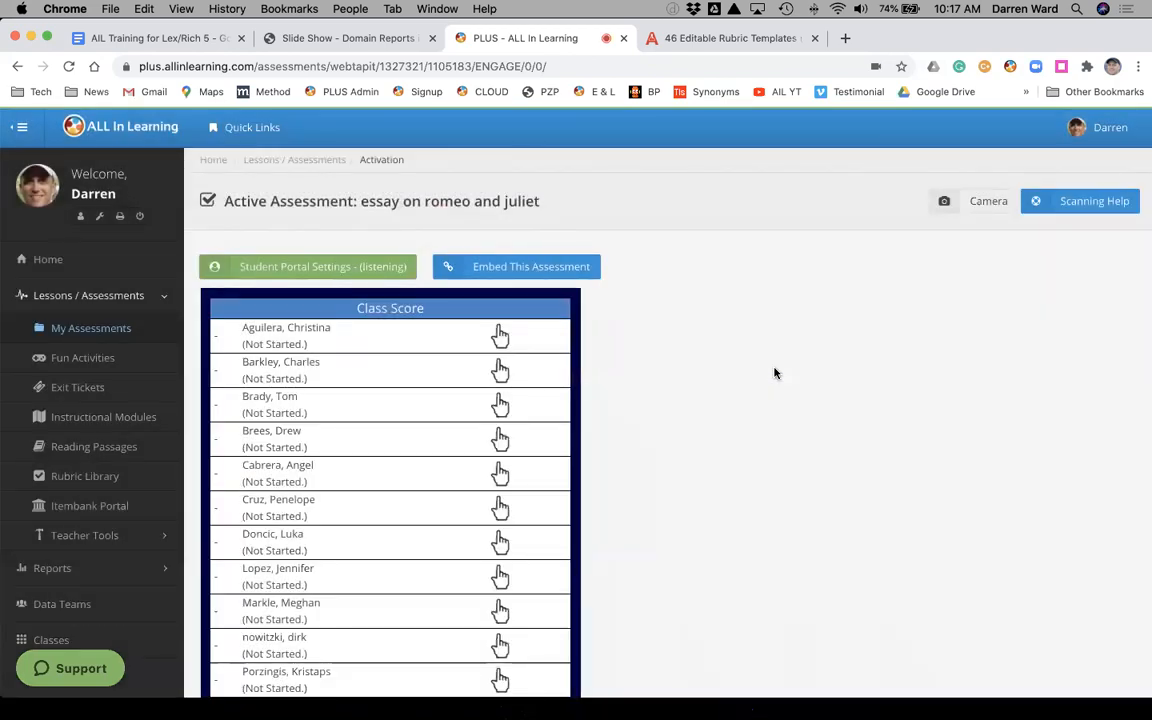
Step: Switch to Word, put away the front training certificate, and close the Building Assessments in ALL In document, saving its changes
key(ctrl+Right)
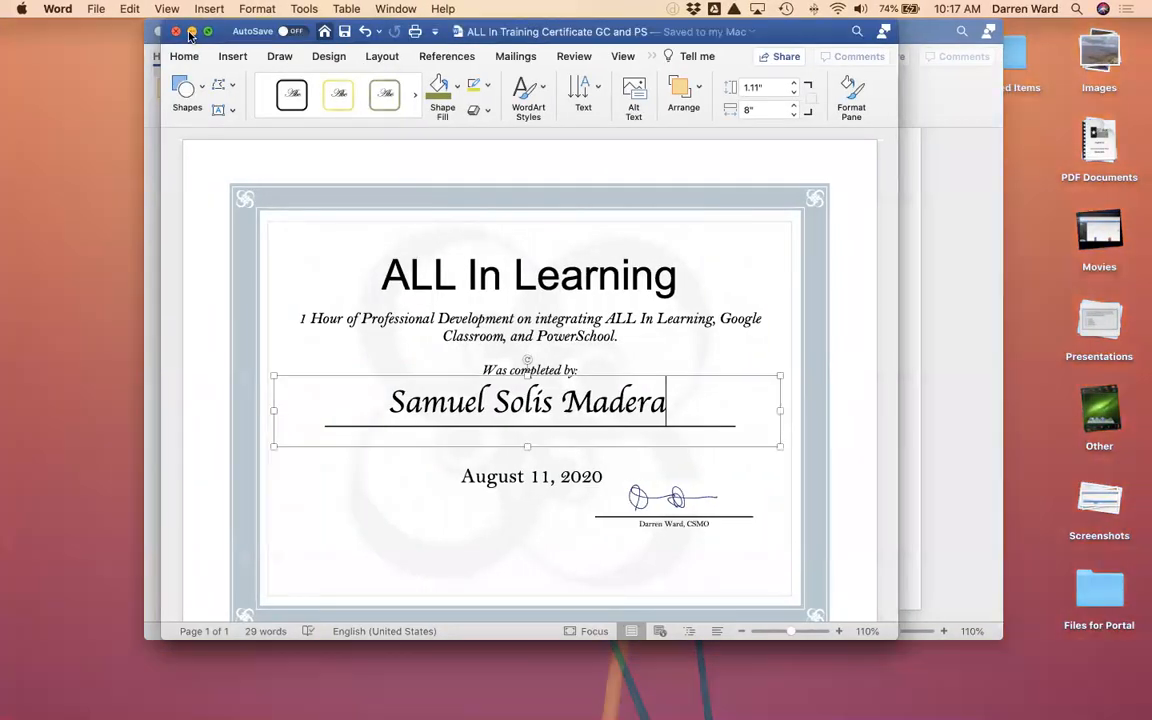
click(191, 32)
click(176, 32)
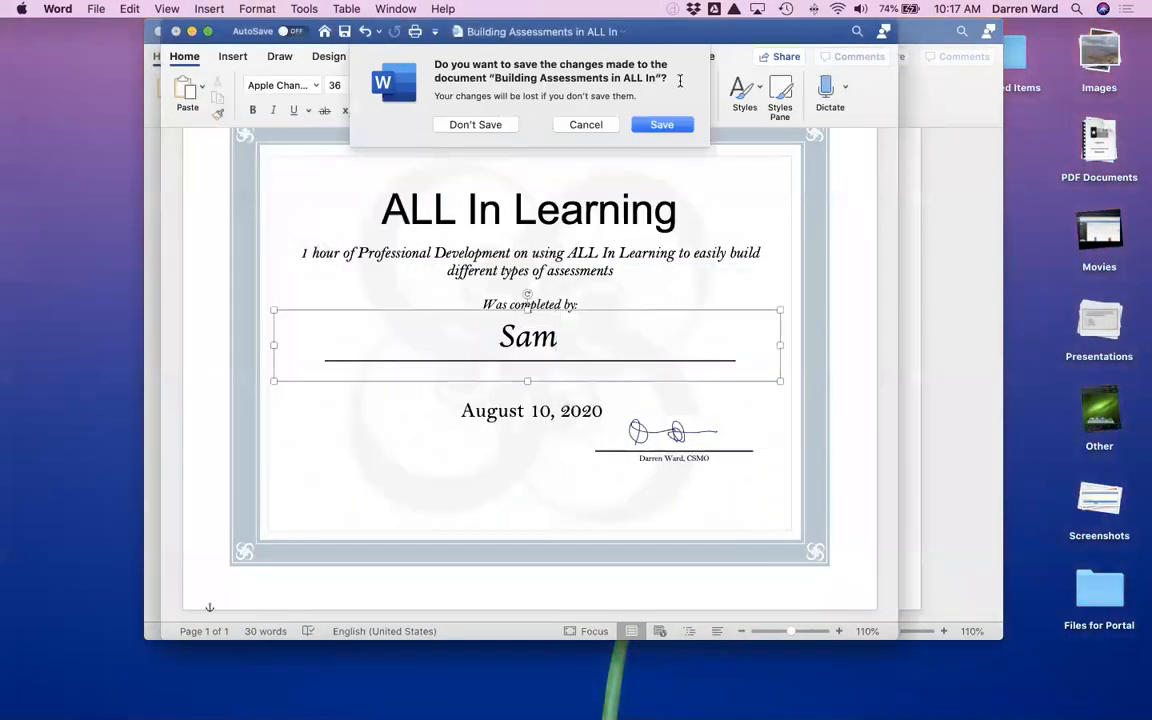
click(662, 124)
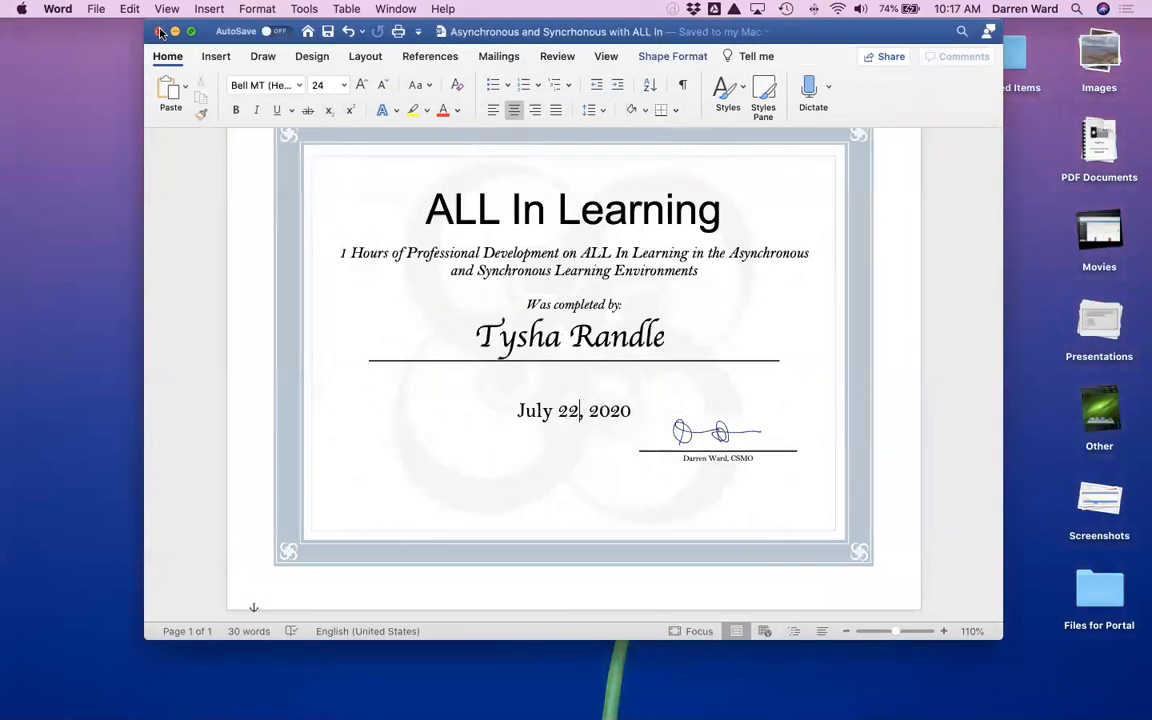
Step: Close the certificate document in Word and switch to the Student Portal sign-in page in Safari
click(158, 32)
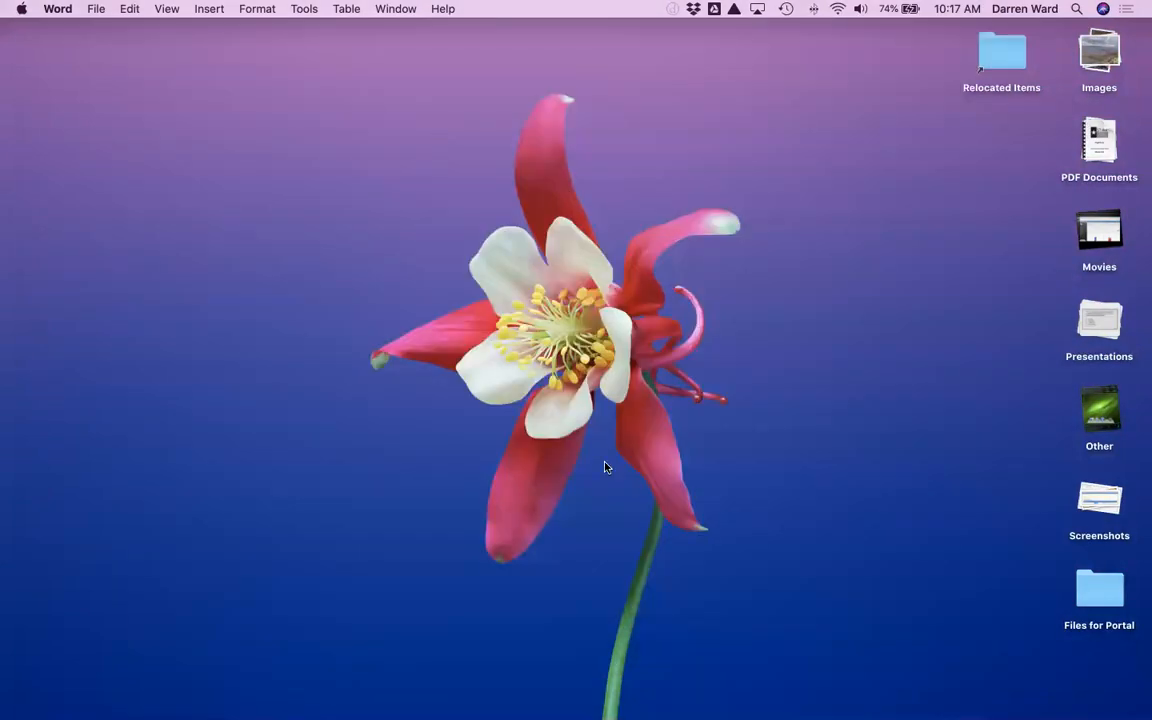
mouse_move(630, 712)
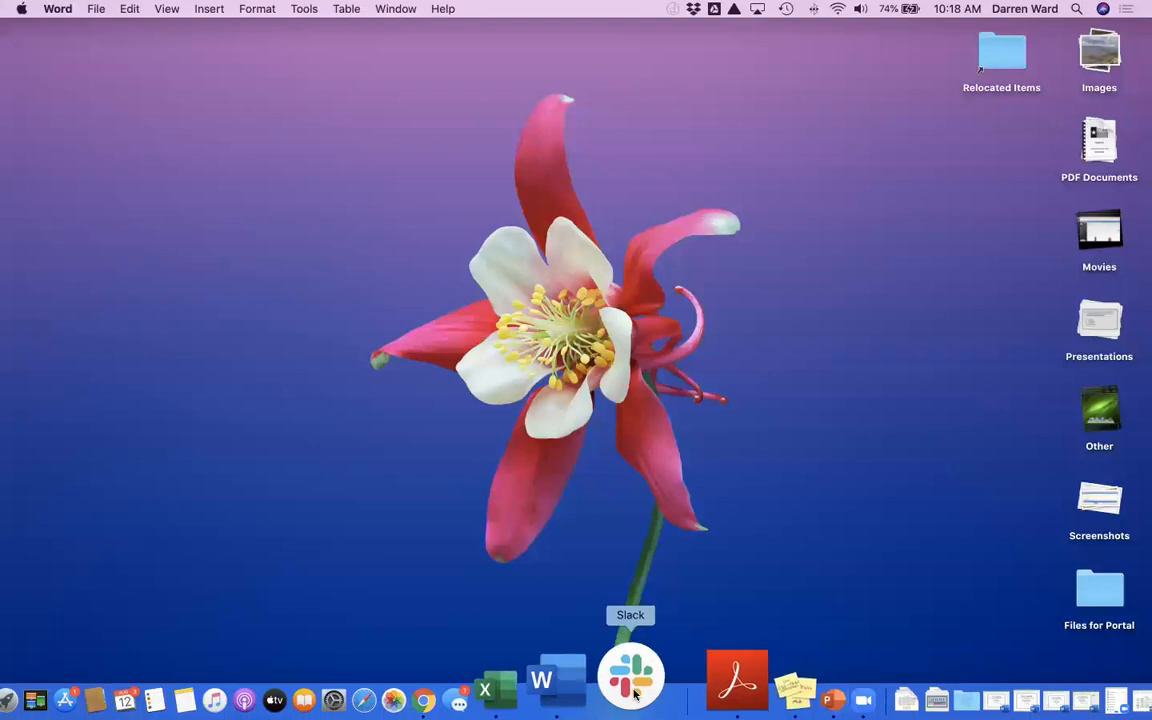
click(460, 668)
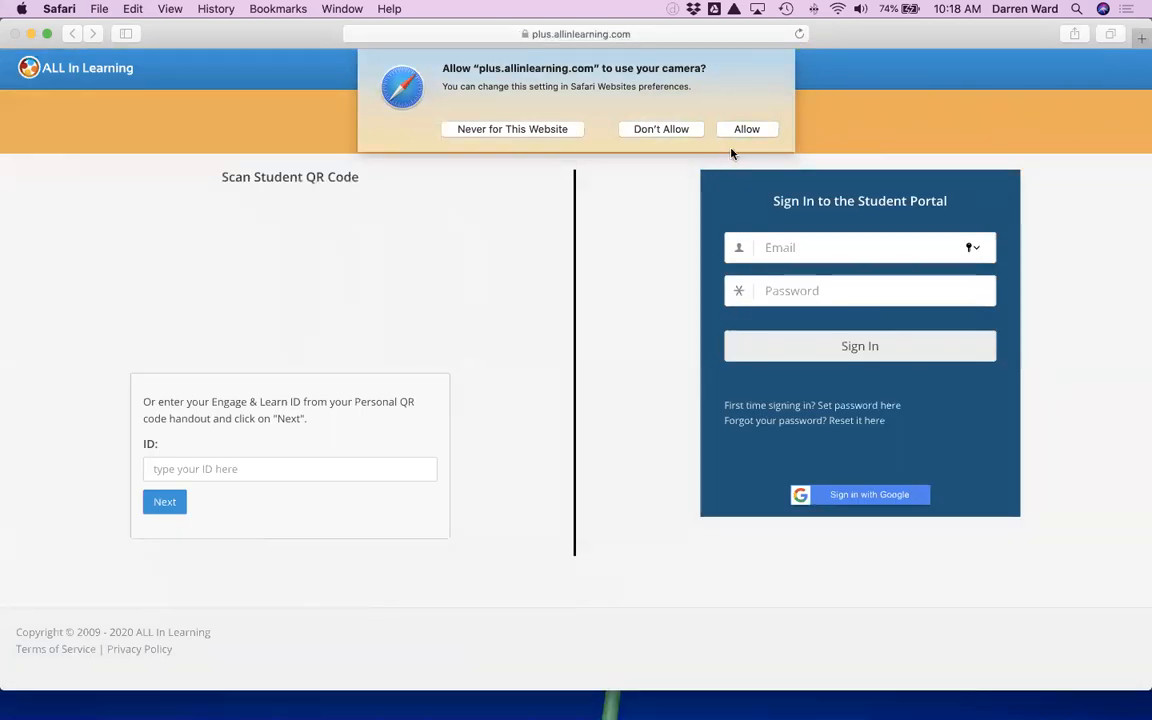
Step: Deny the site camera access and sign in to the Student Portal with the student's saved e-mail and password
click(680, 131)
click(776, 252)
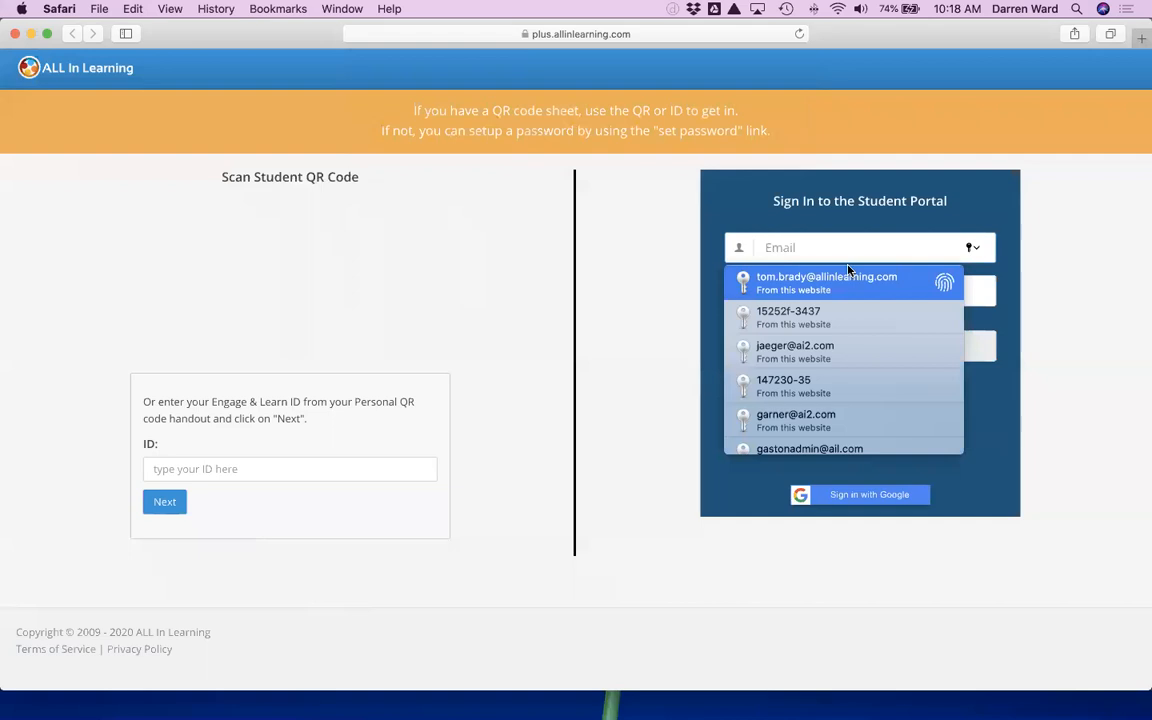
key(Return)
key(Return)
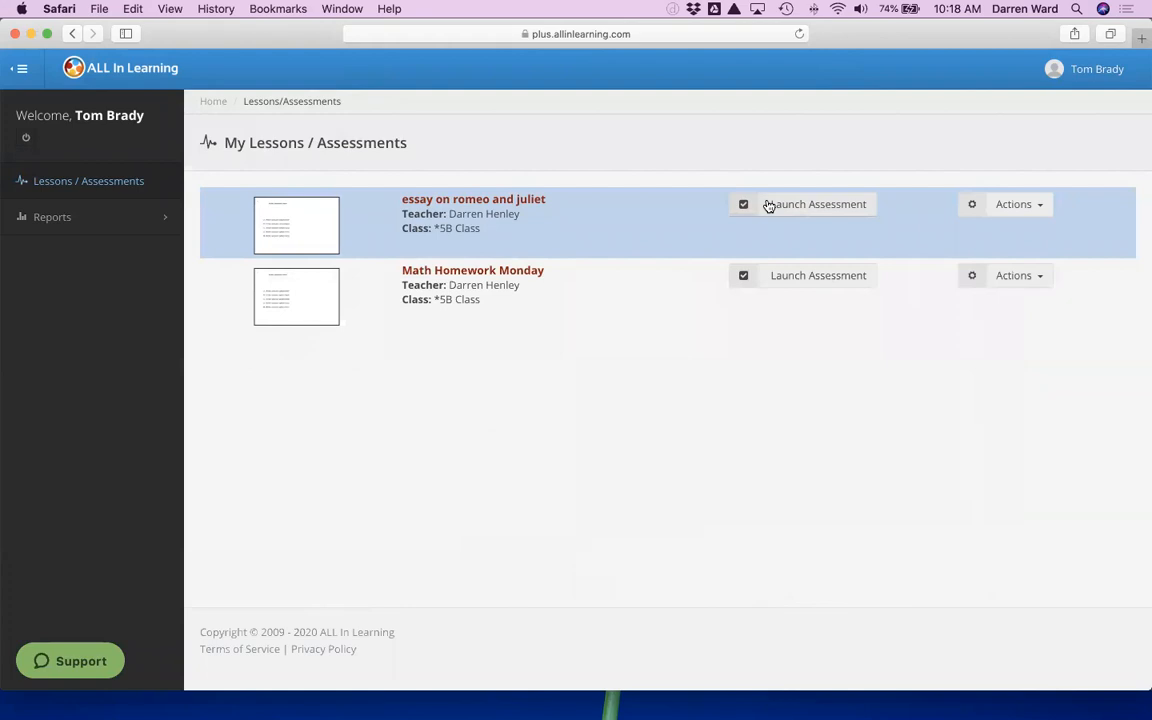
Step: Launch the "essay on romeo and juliet" assessment, then show the editor for typing in Question 1's work and cancel it
click(791, 210)
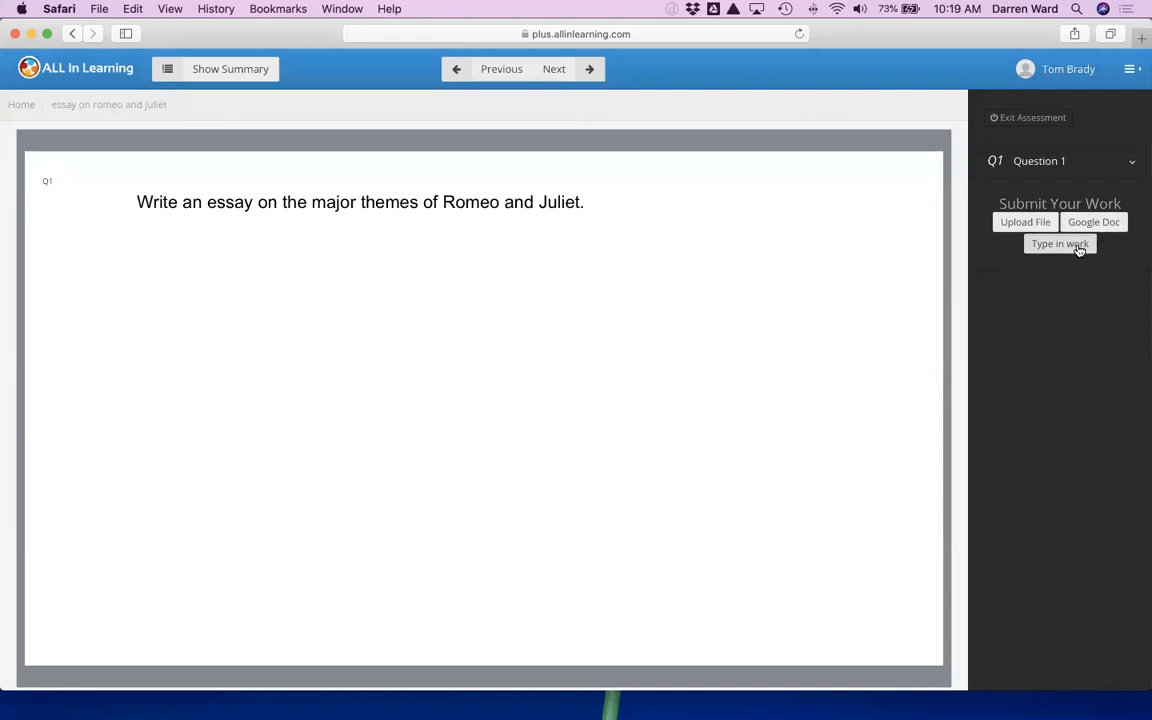
click(1079, 250)
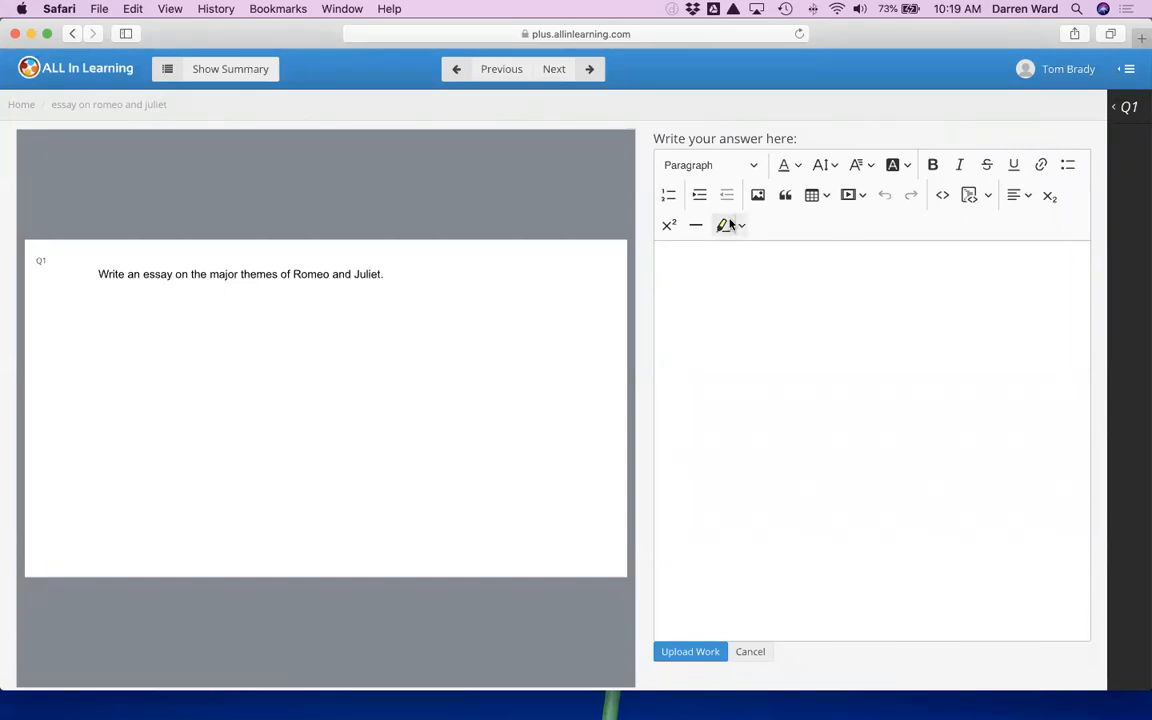
click(729, 283)
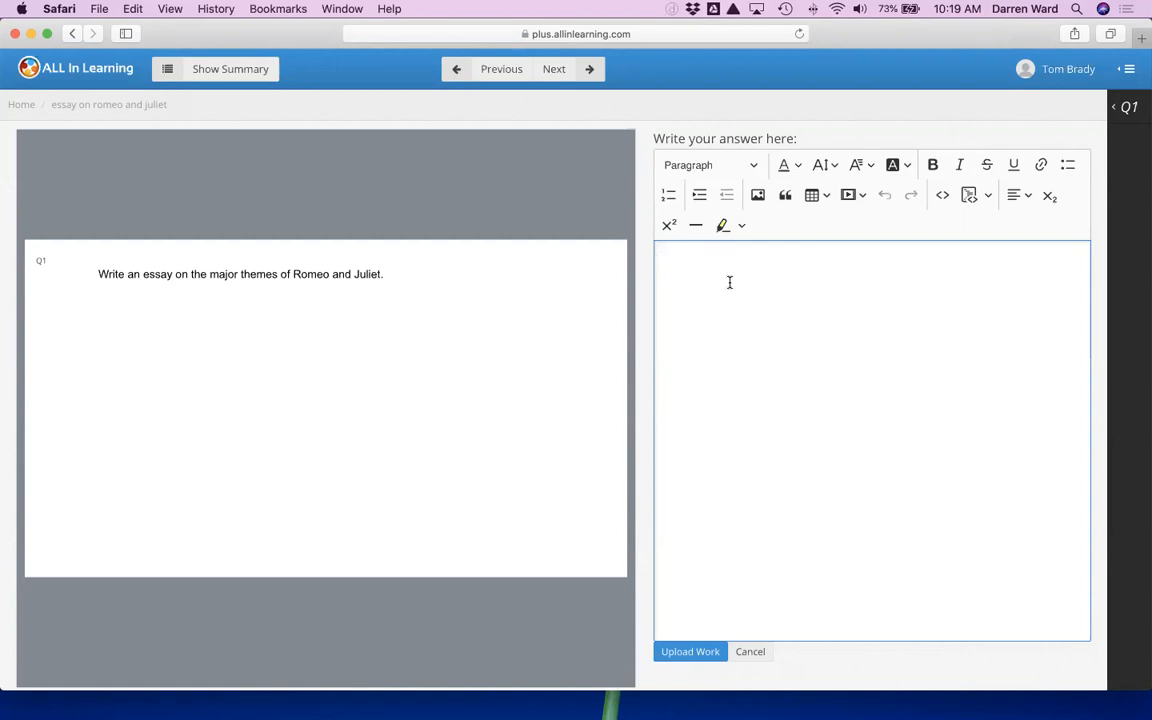
click(752, 652)
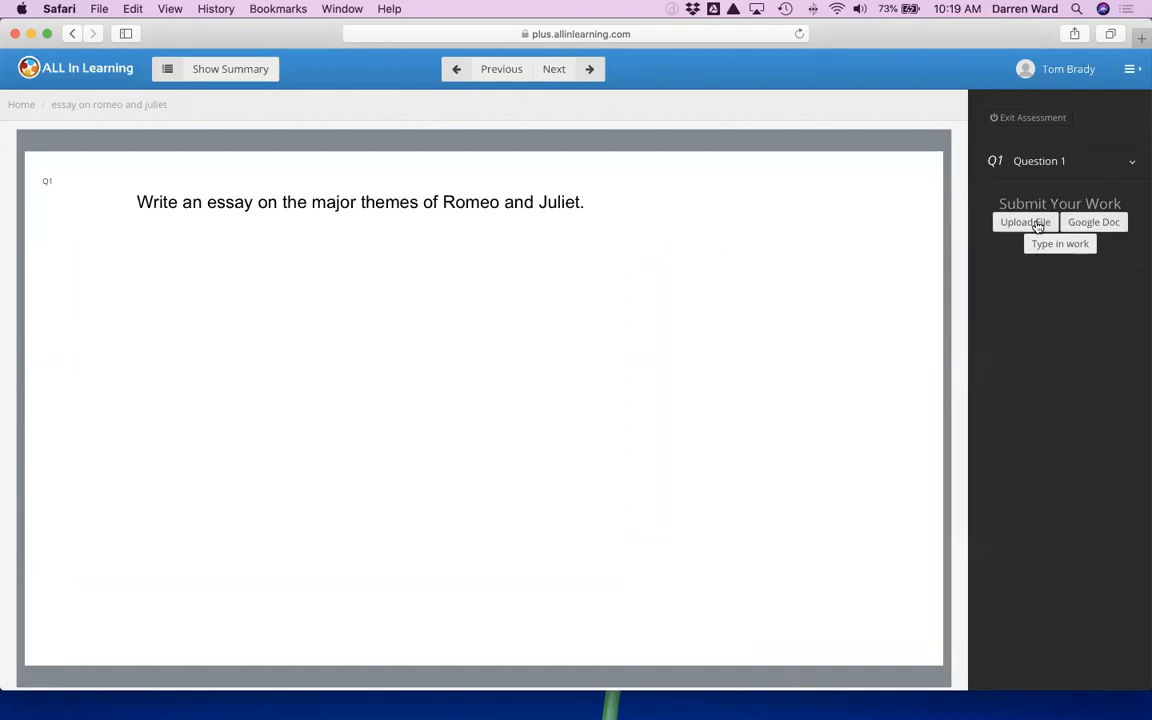
Step: Start a Google Doc submission for Question 1, allow its blocked pop-up window, and choose the Google account
click(1108, 223)
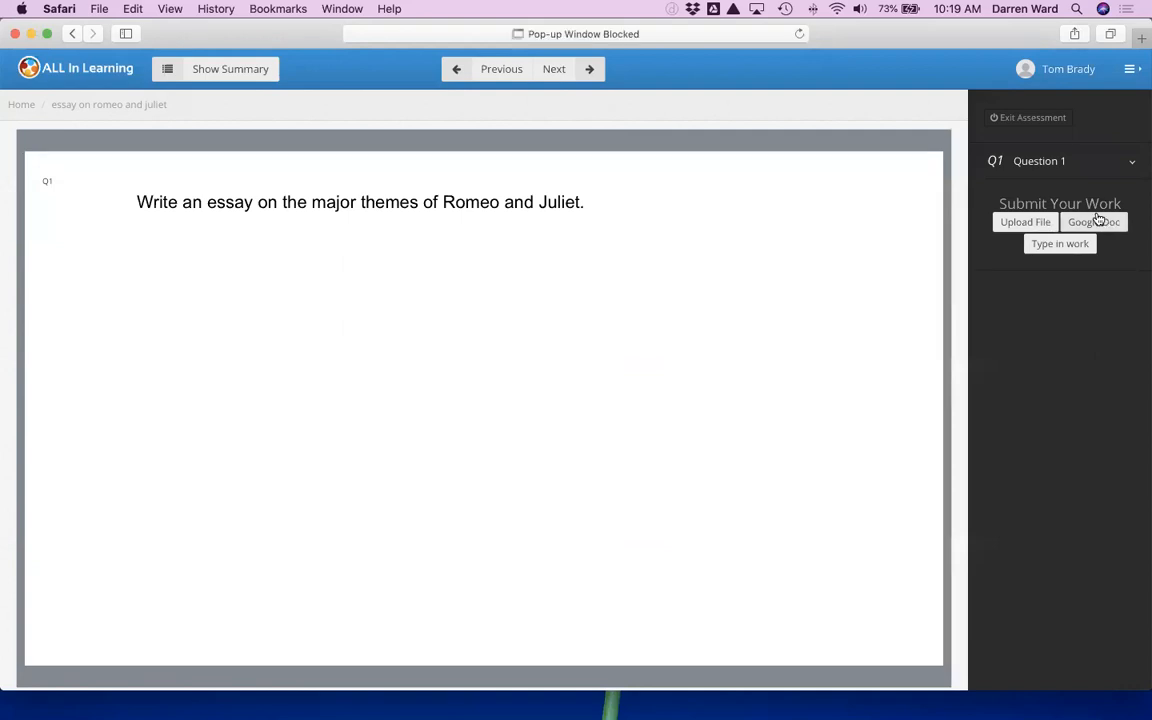
click(470, 33)
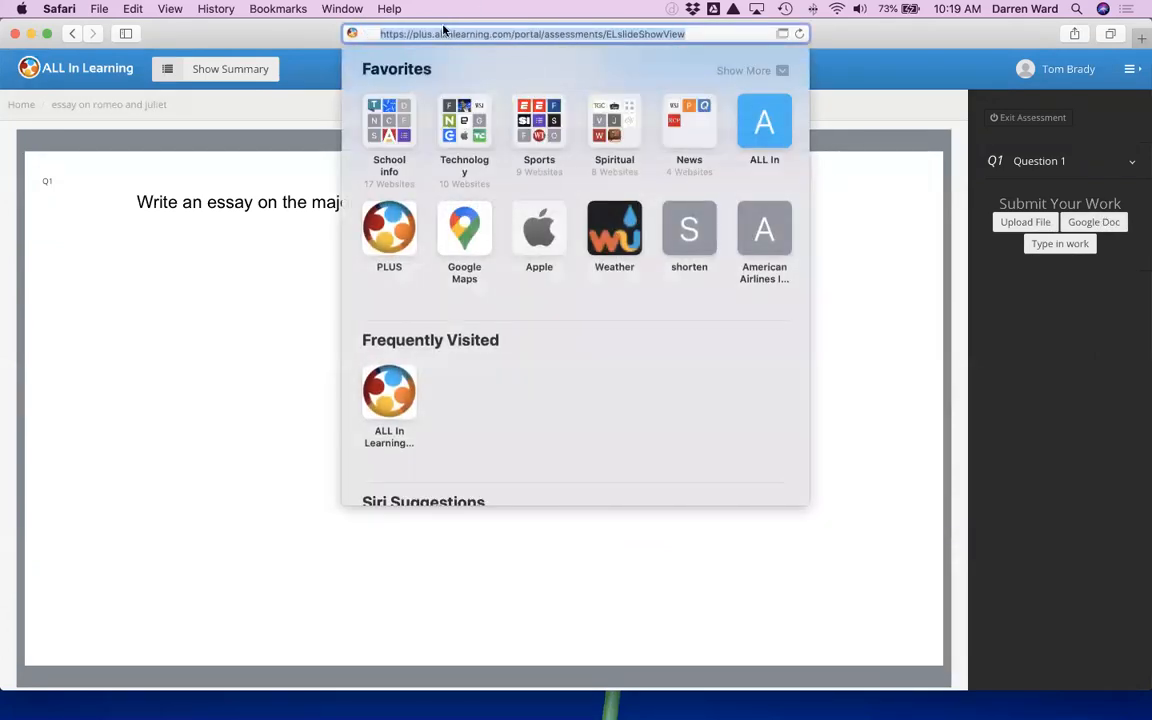
click(782, 33)
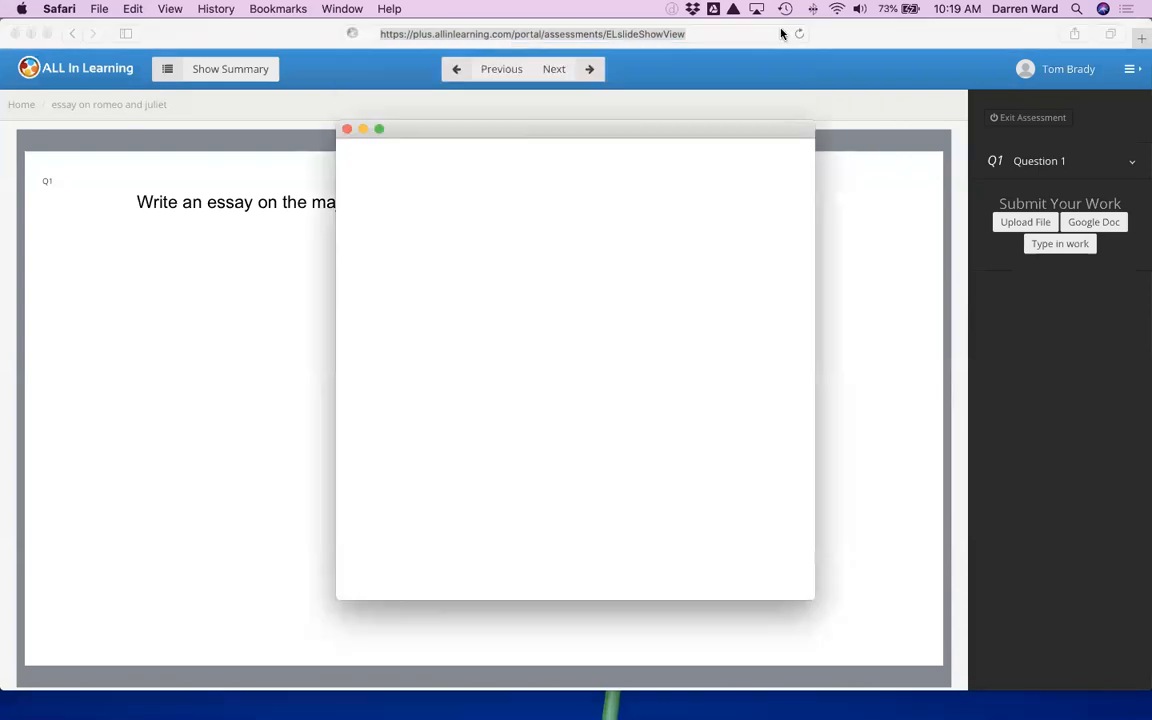
click(482, 297)
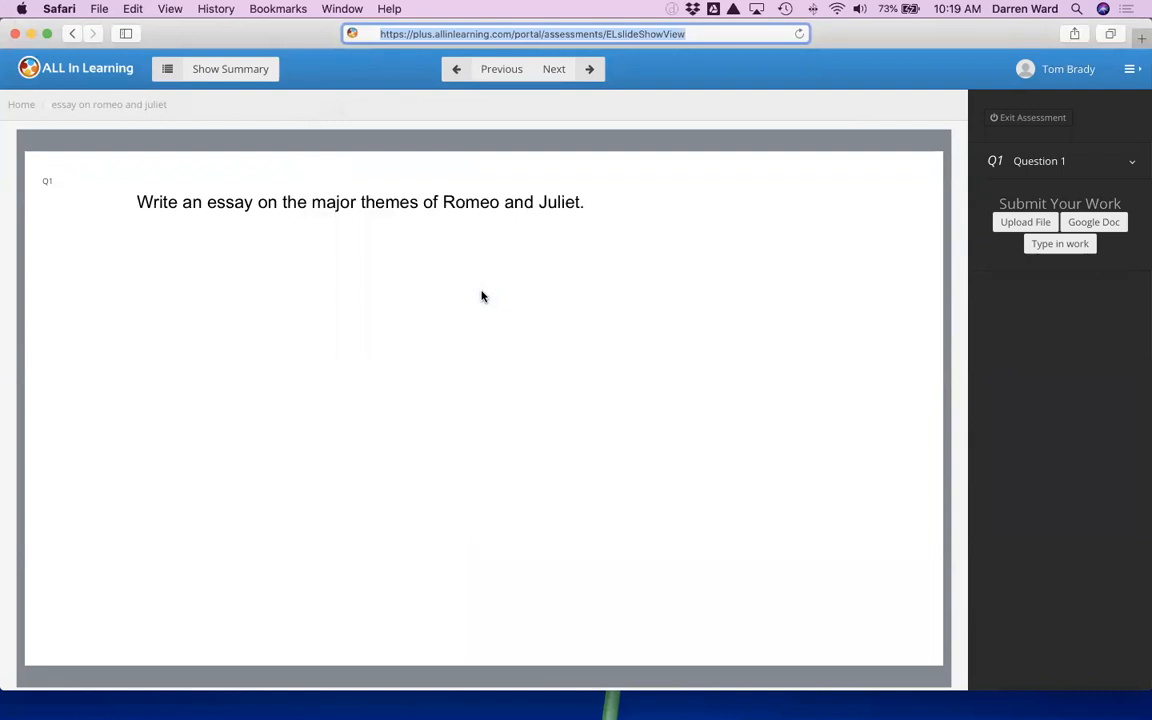
Step: Reopen the Google Doc picker, search Drive for "rome", and submit "Essay on Romeo and Juliet" as Question 1's work
click(1120, 222)
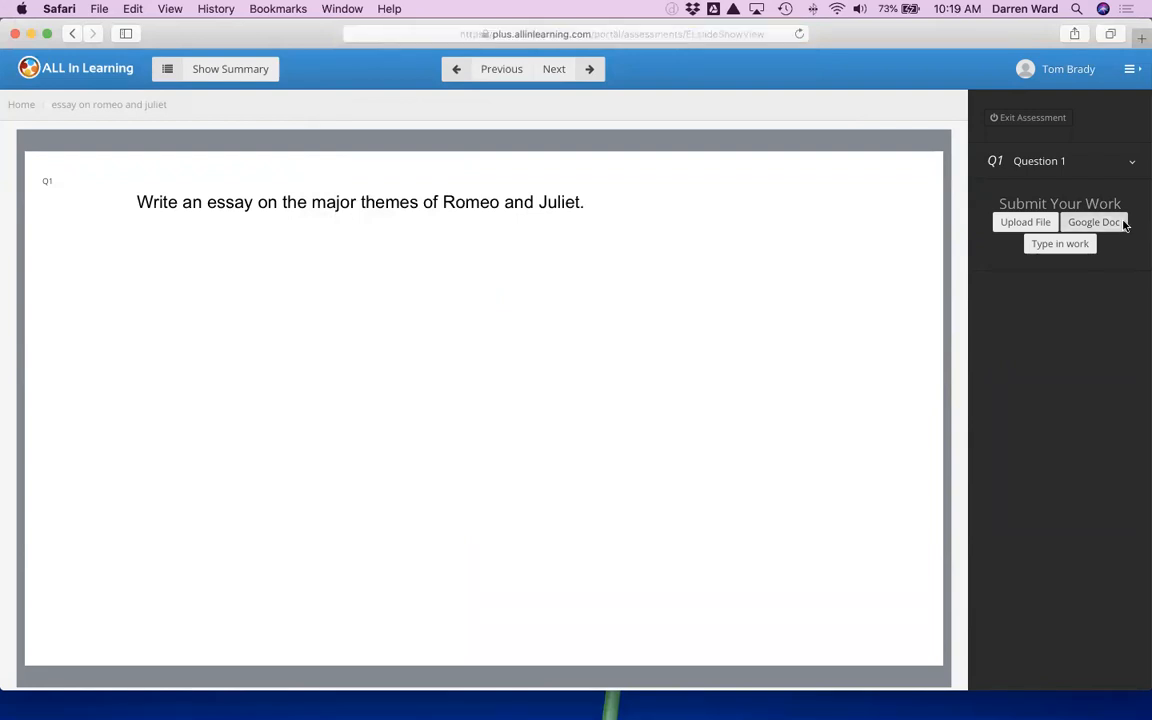
click(507, 295)
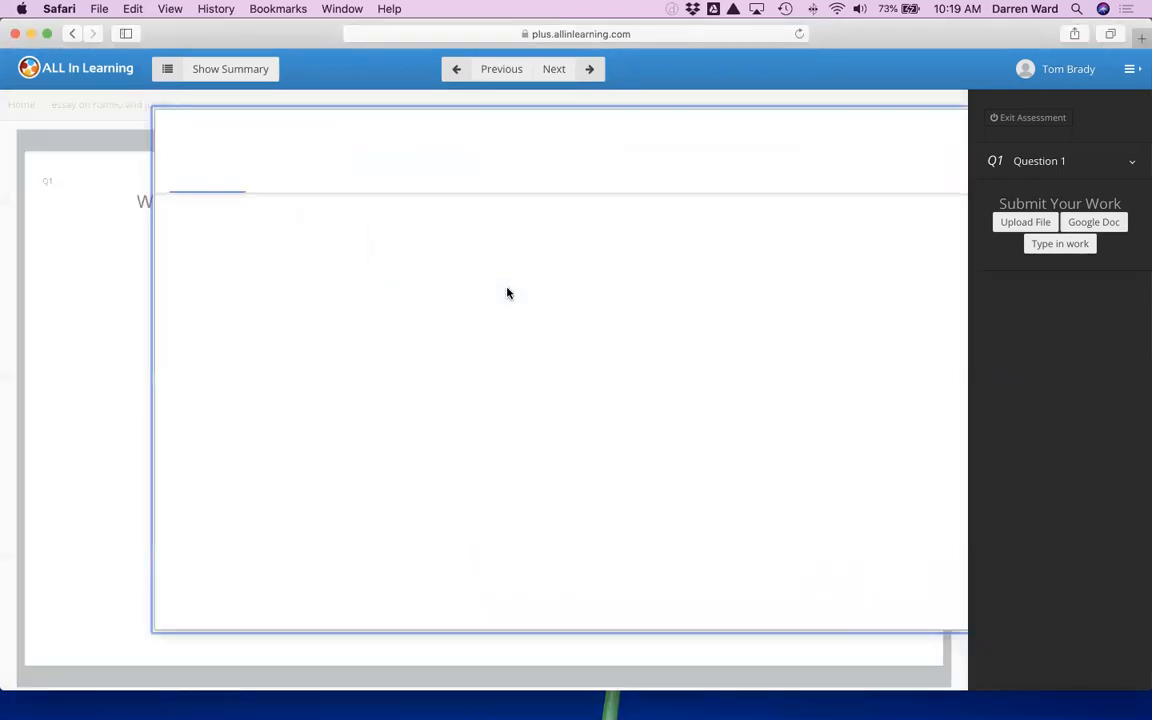
click(334, 218)
text(rome)
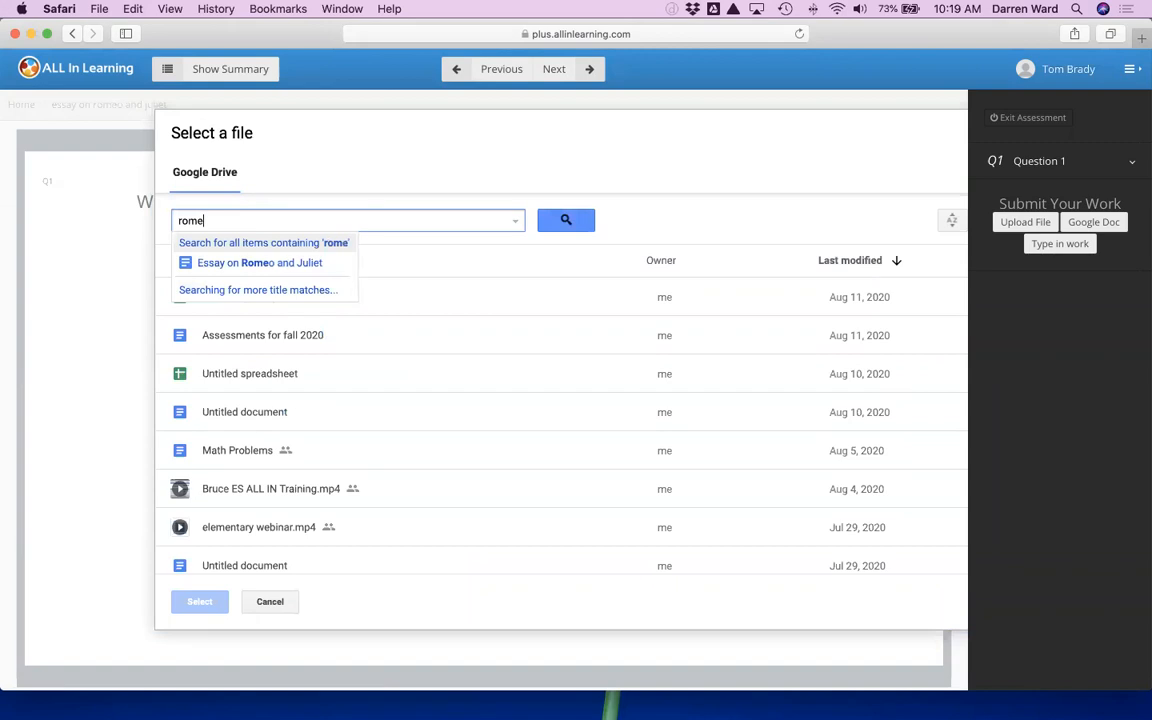
click(256, 268)
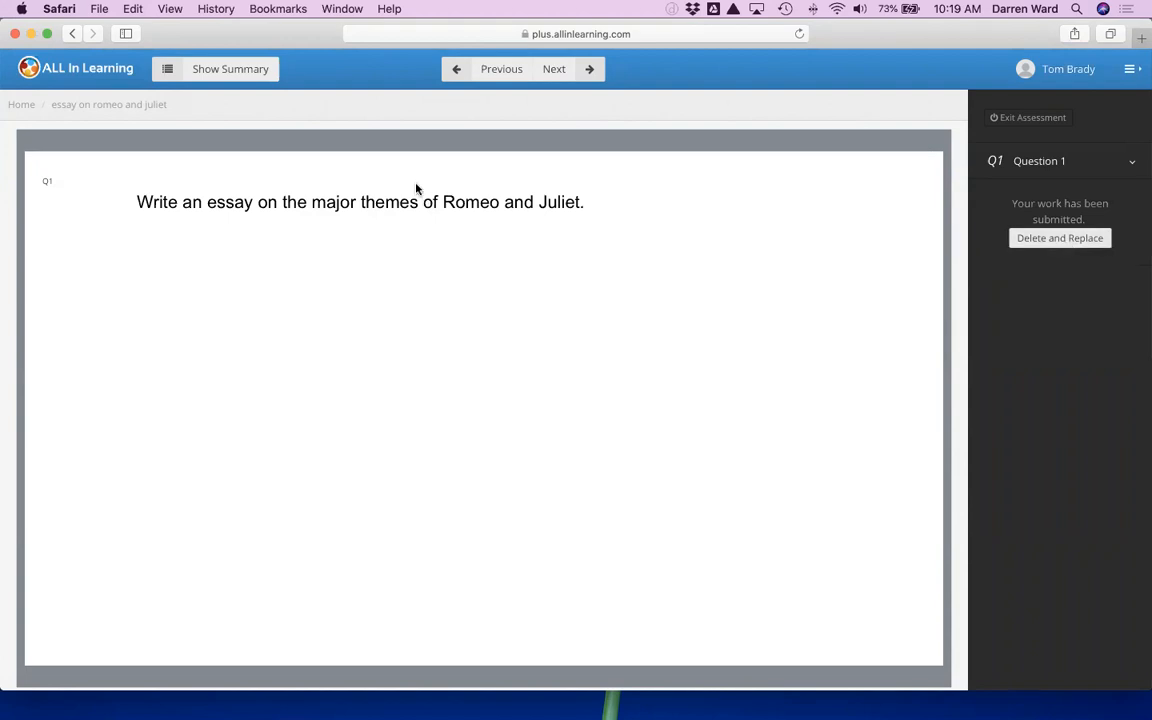
Step: Show the submission summary for the essay assessment and return to the student's Lessons / Assessments list
click(268, 69)
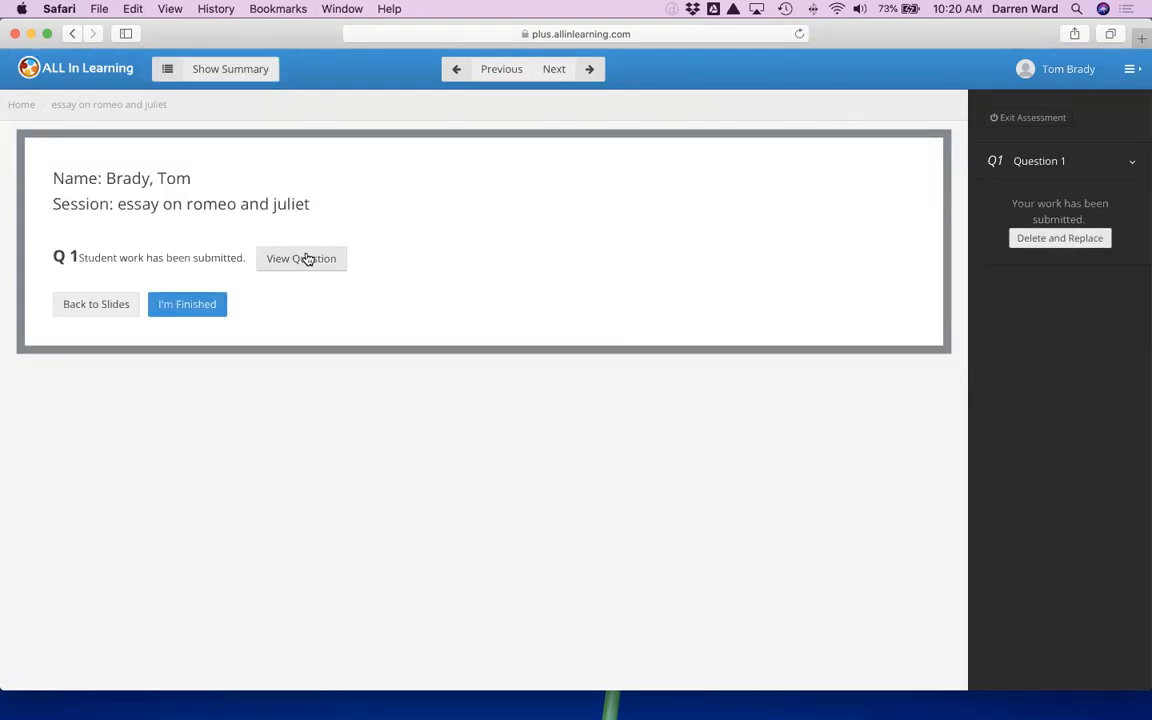
click(200, 300)
click(19, 105)
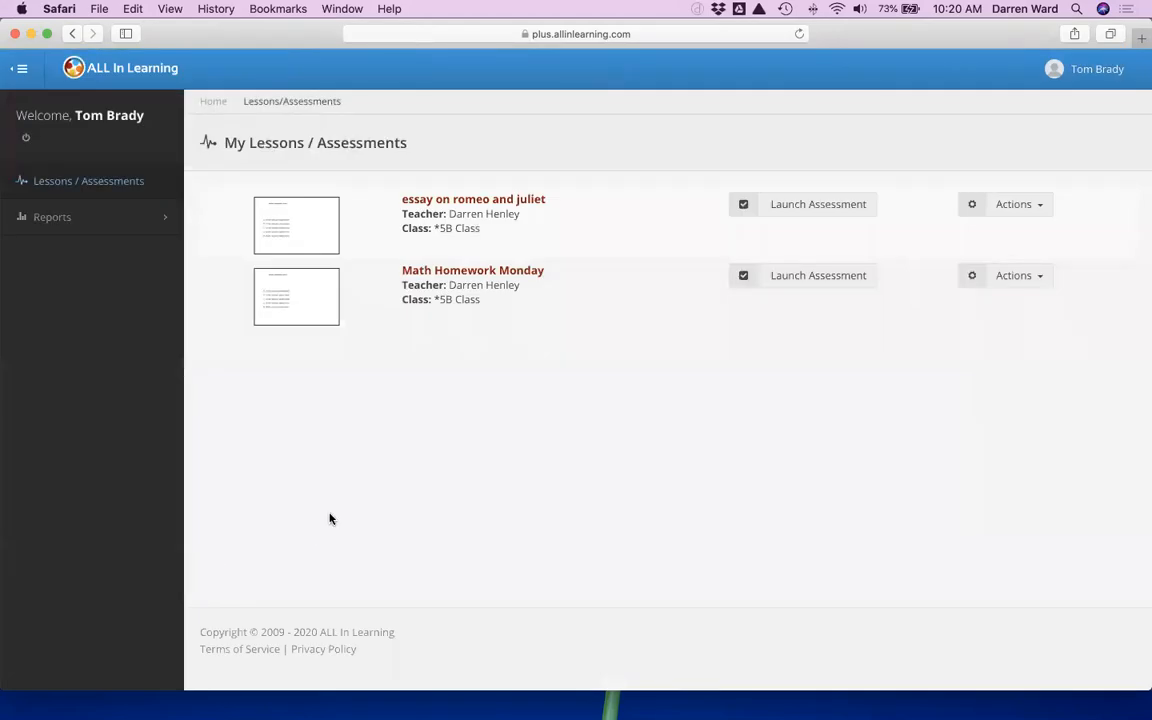
Step: Switch to the teacher's active session in Chrome and open the student's submitted essay, continuing past the unfinished-student warning
key(ctrl+Left)
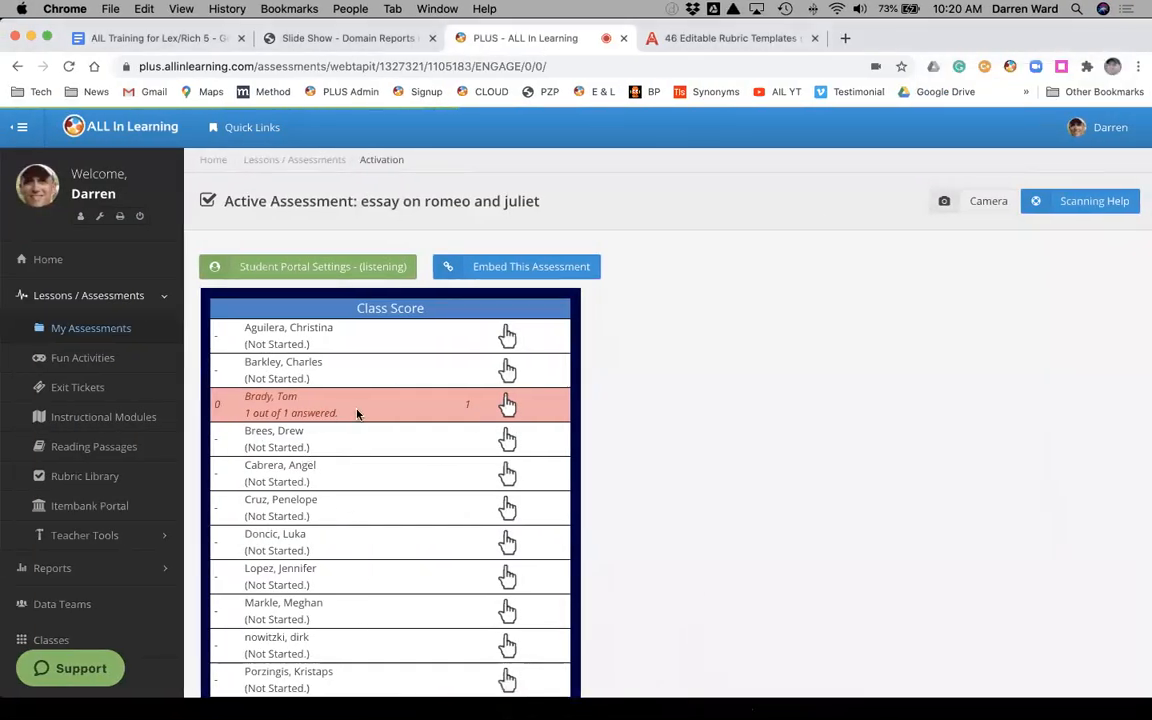
click(507, 404)
scroll(840, 427, down, 2)
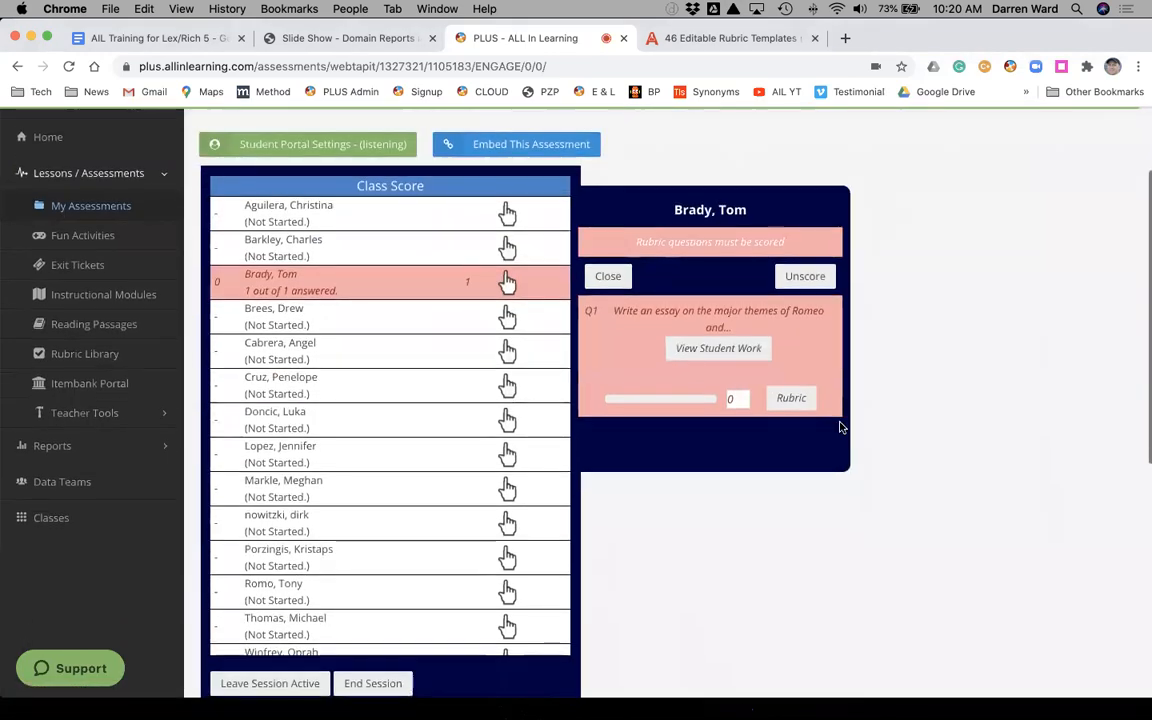
click(731, 352)
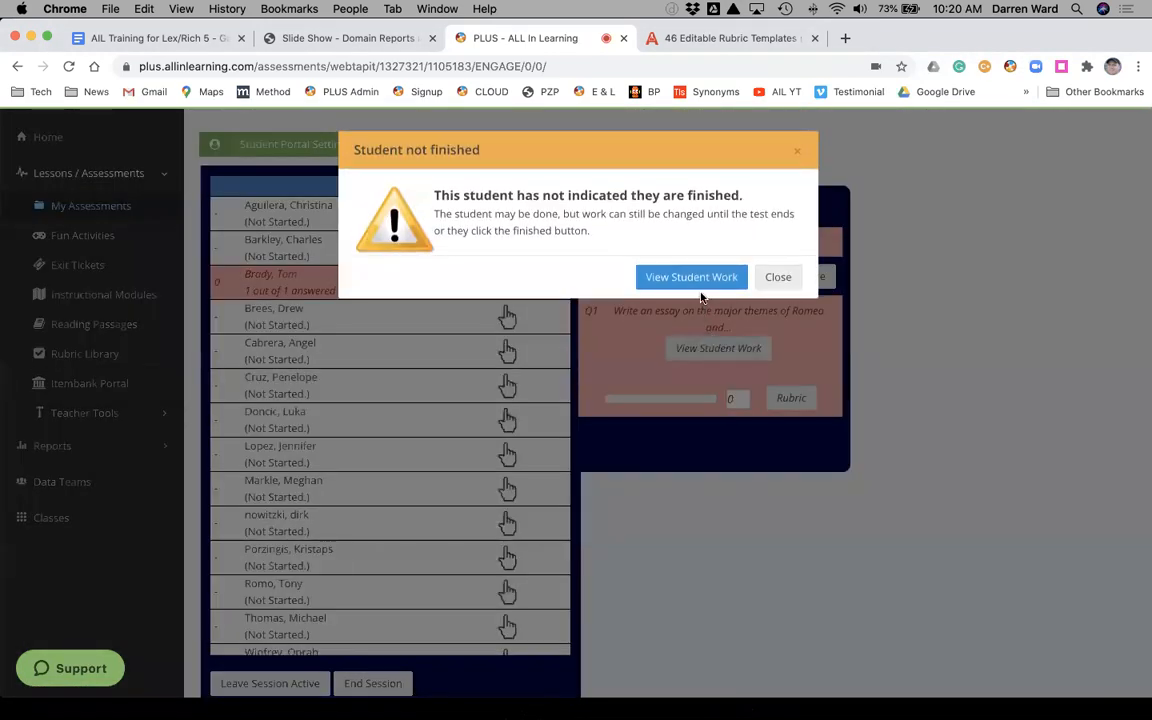
click(703, 277)
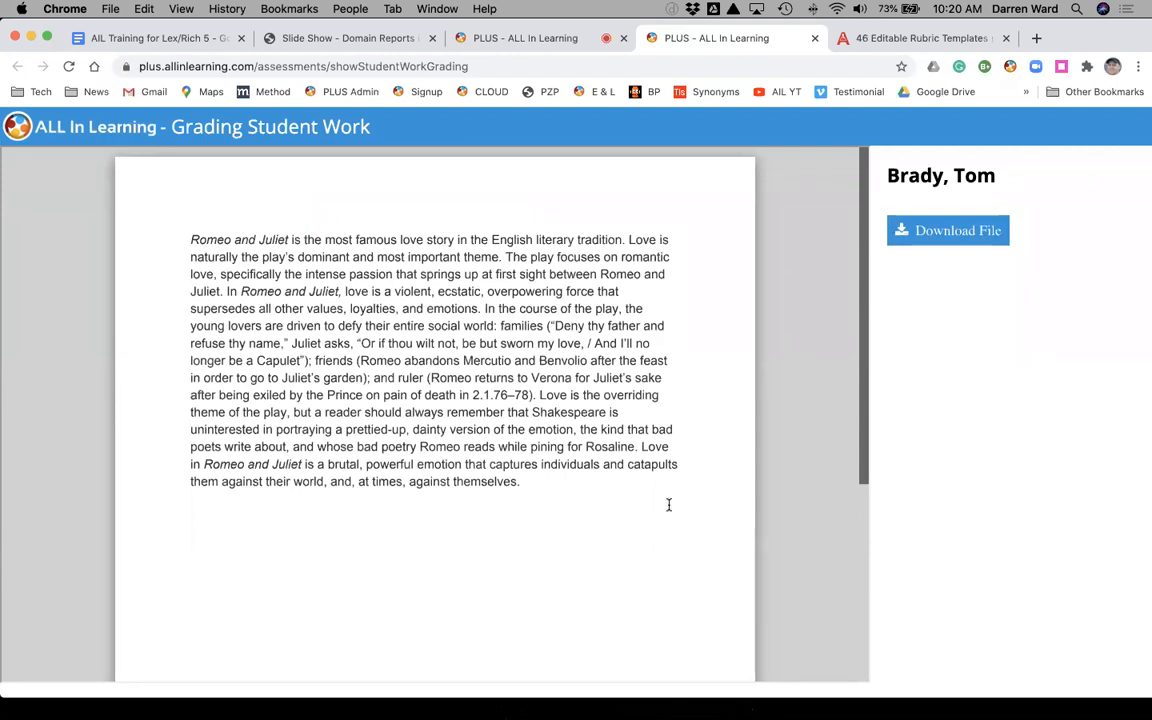
Step: Score the submitted essay with its rubric: Focus/Opinion 3, Organization 2, Support/Evidence 1, Language 3, and save the scoring
click(543, 40)
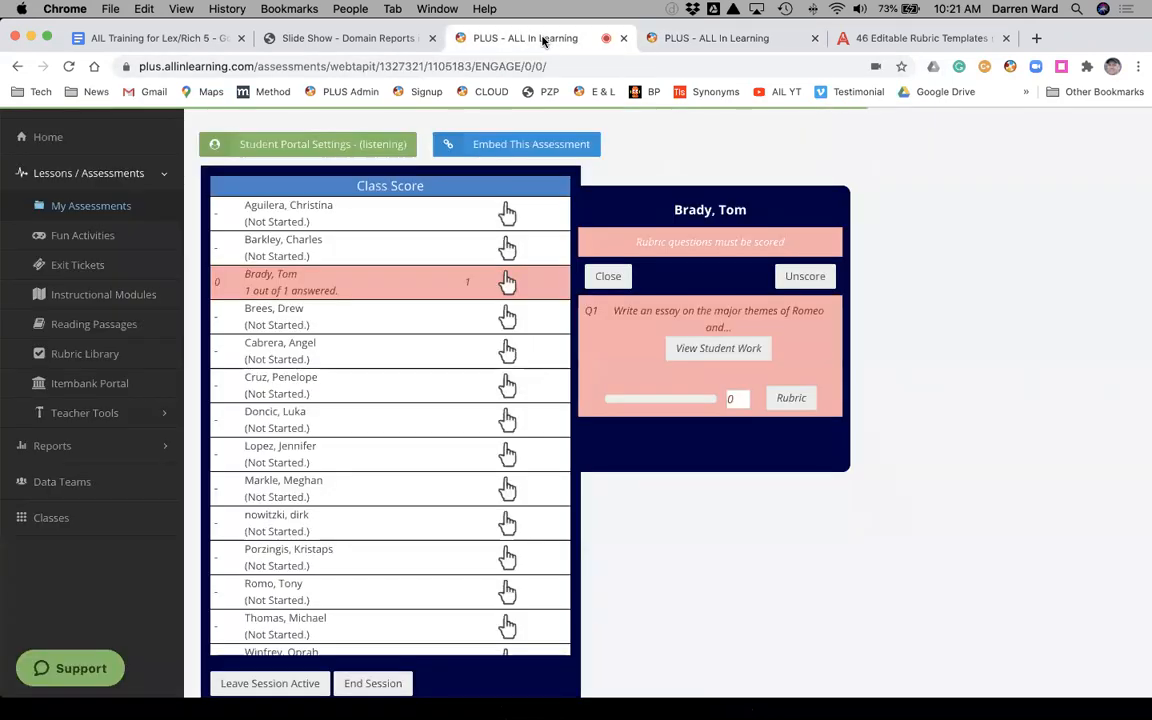
click(795, 398)
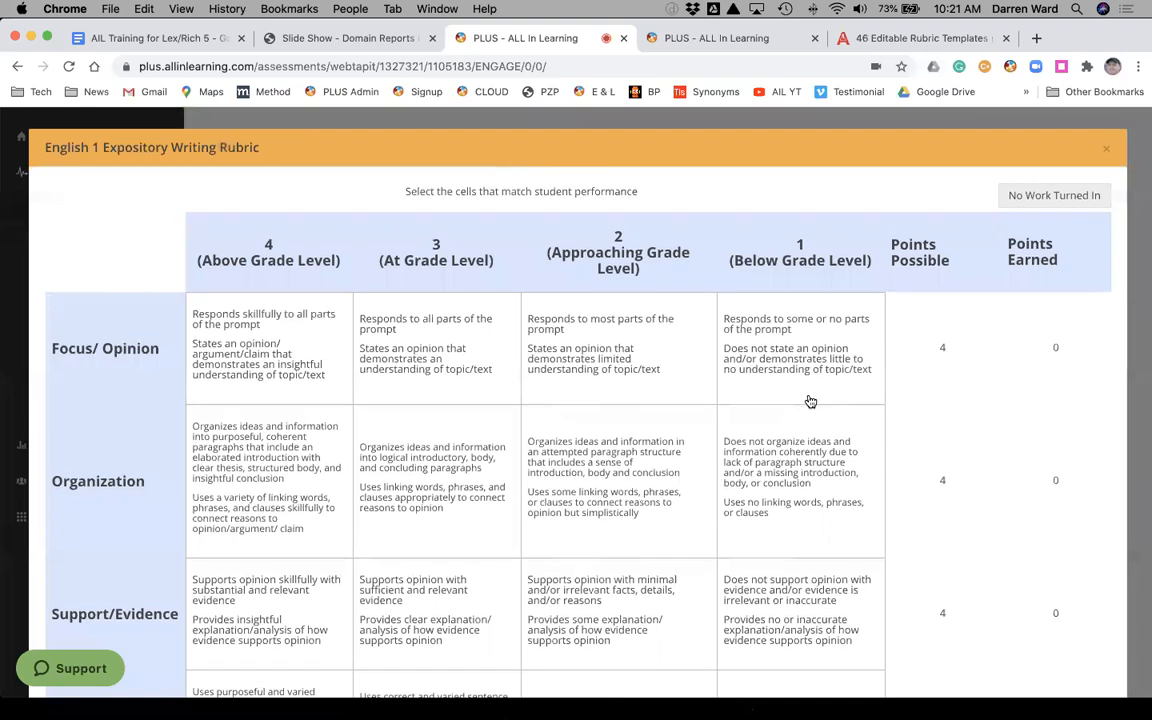
scroll(810, 401, down, 3)
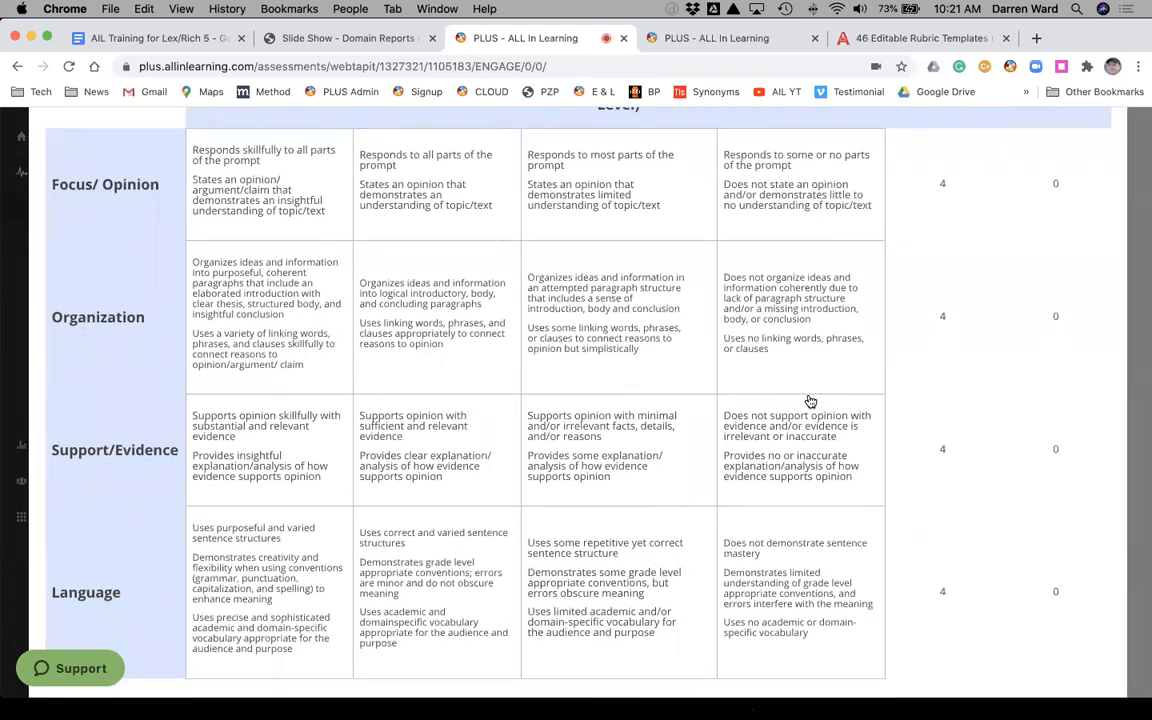
click(491, 197)
click(588, 330)
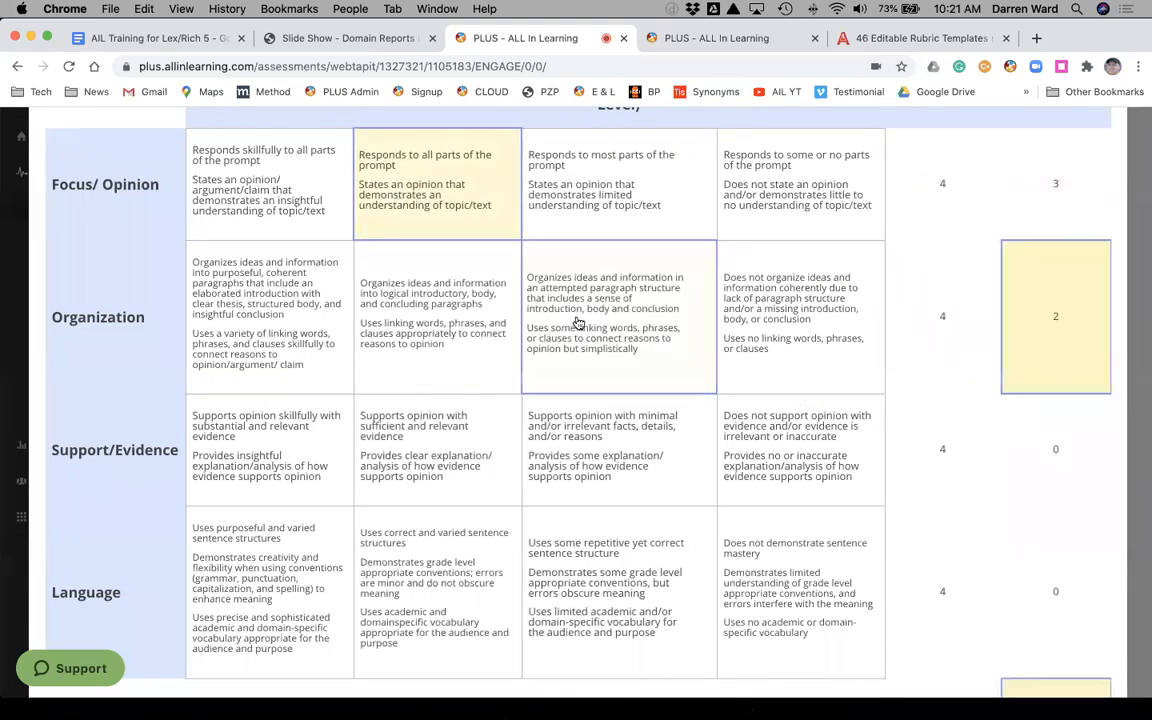
click(750, 432)
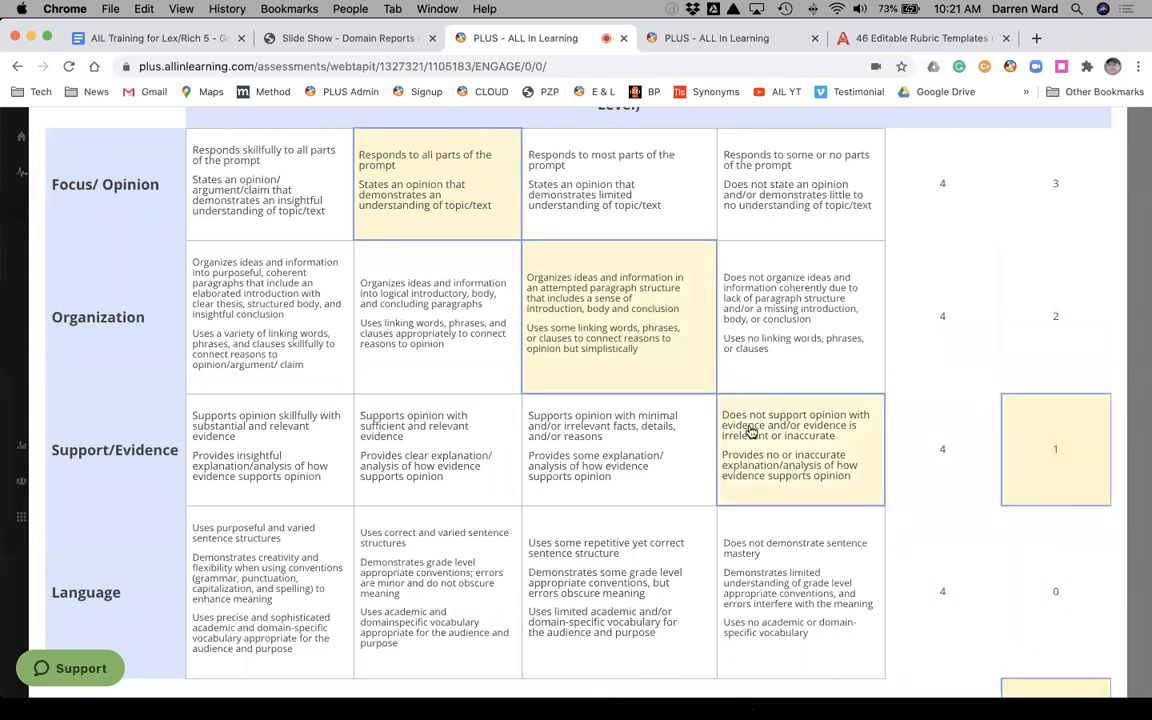
click(418, 548)
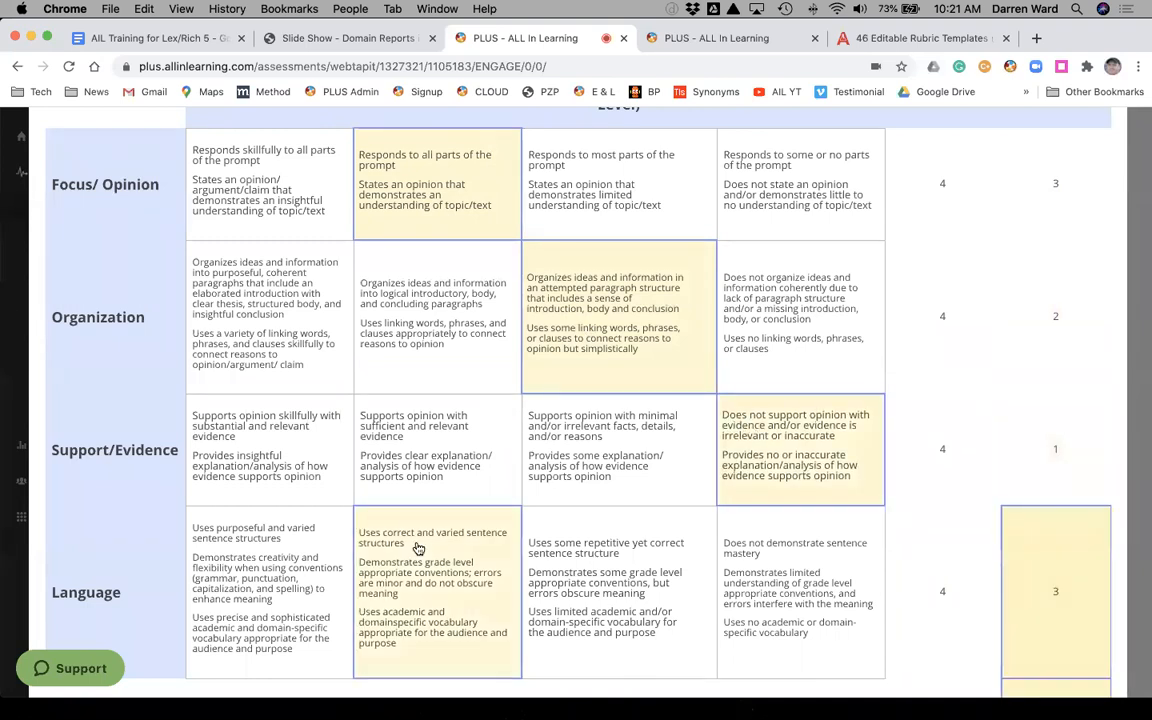
scroll(418, 548, down, 3)
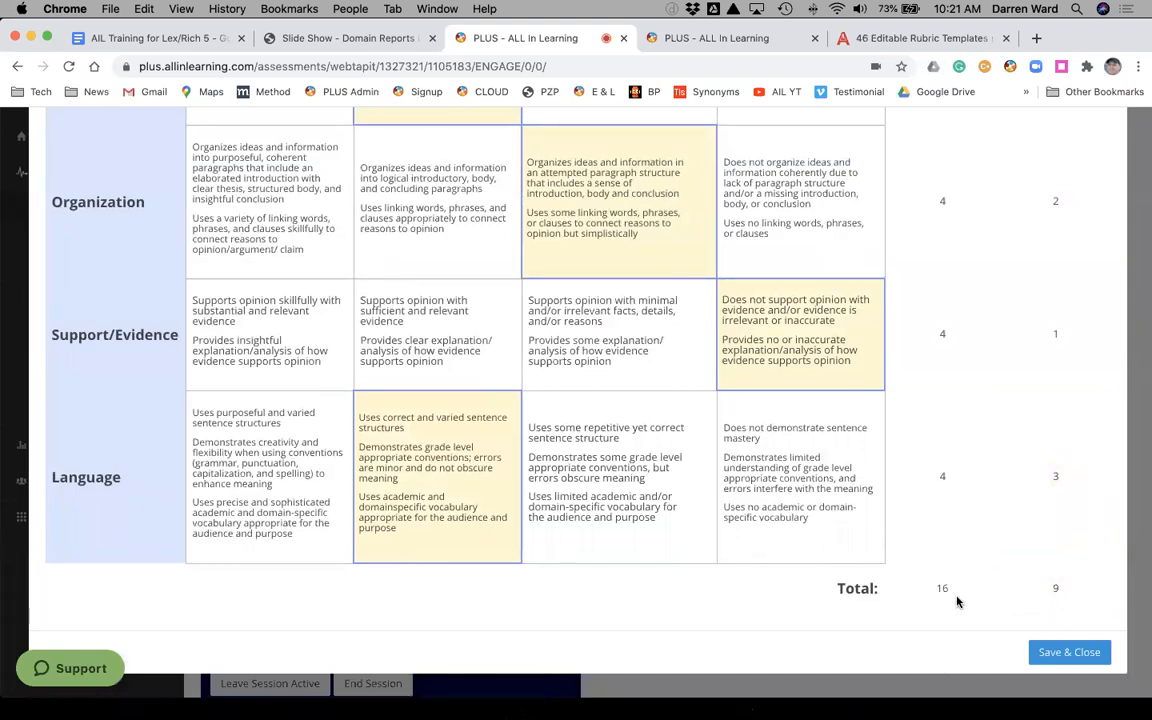
click(1070, 652)
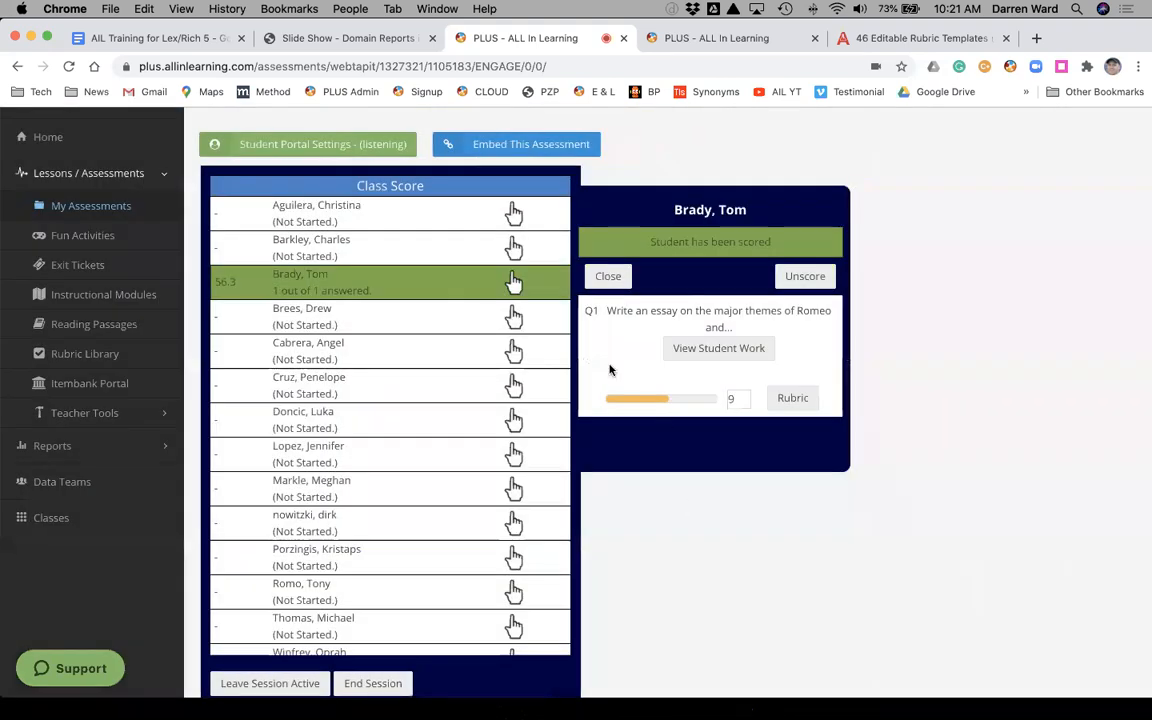
Step: Manually score the fourth student in the class list with the rubric: Focus/Opinion 4, Organization 3, Support/Evidence 3, Language 3, and save
click(516, 319)
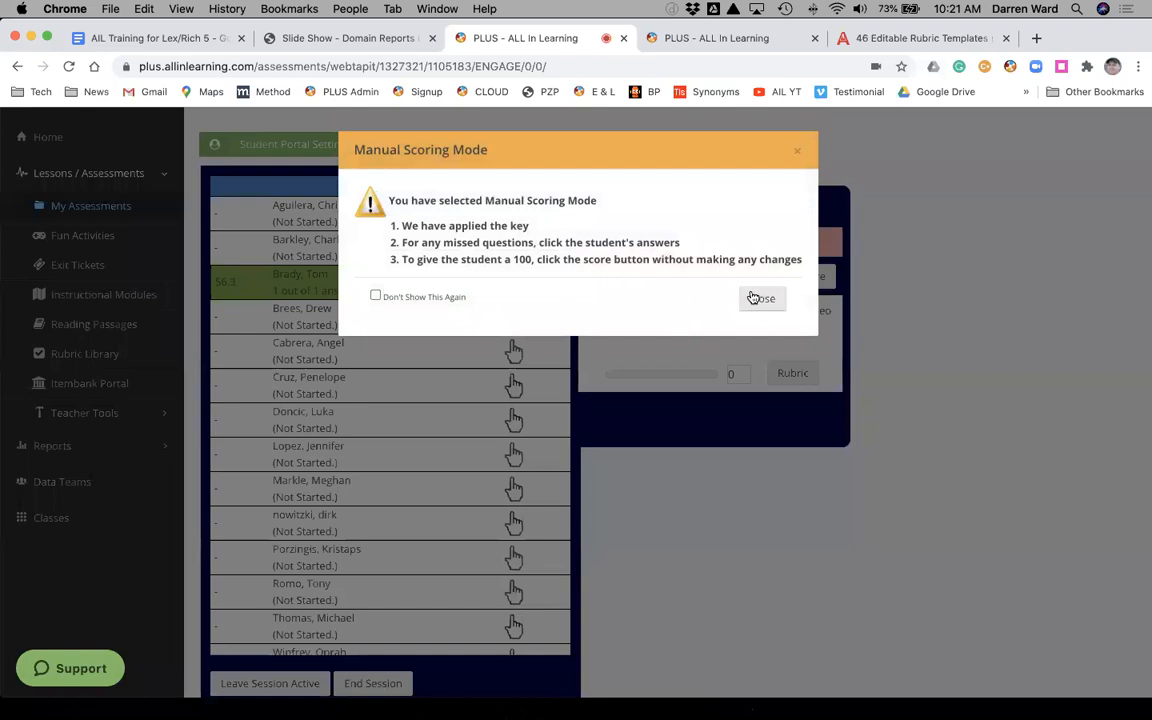
click(757, 298)
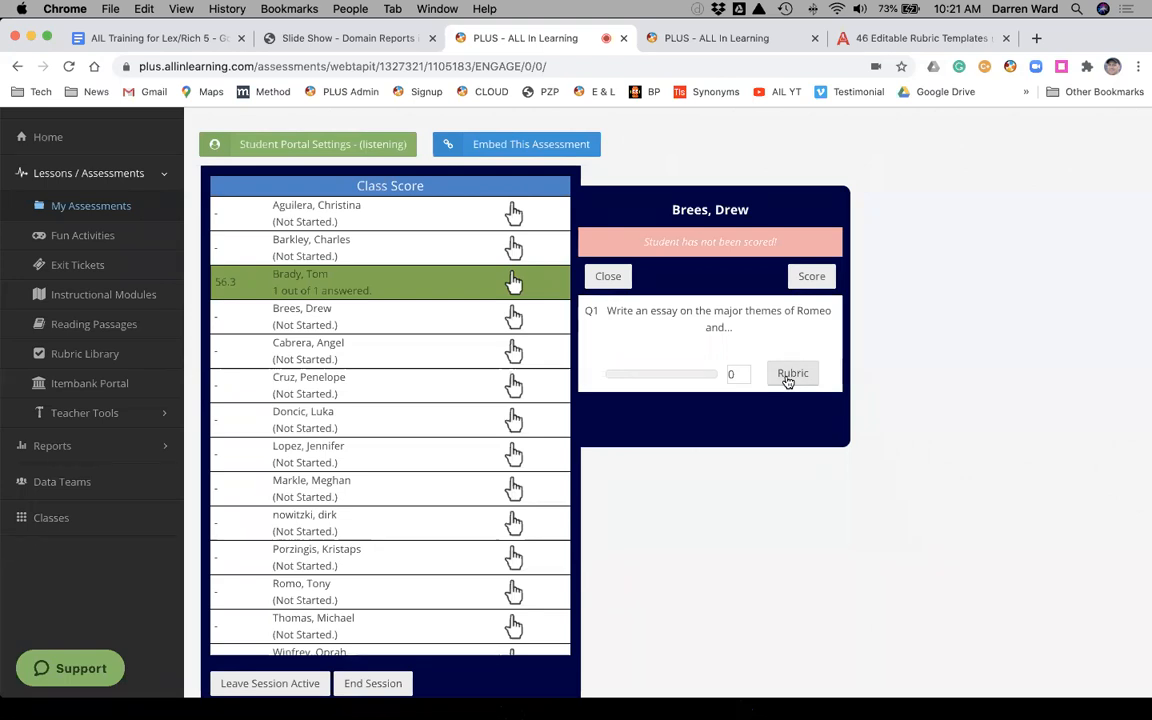
click(787, 377)
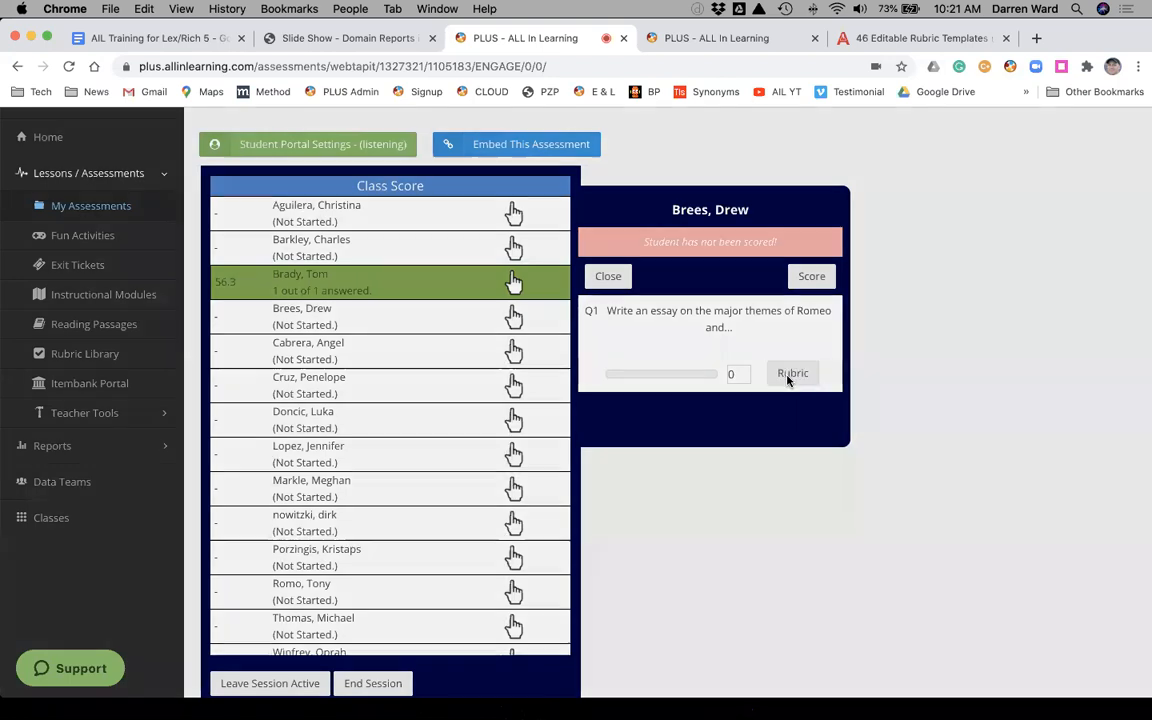
scroll(673, 381, down, 3)
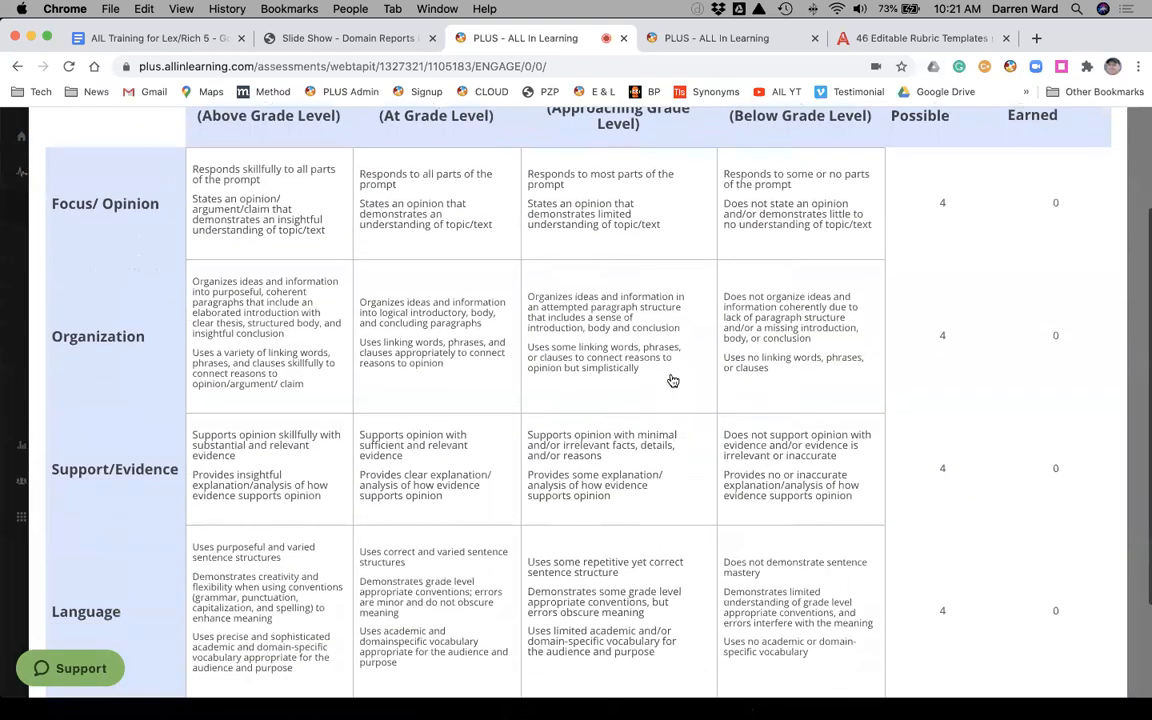
click(249, 193)
scroll(300, 220, down, 3)
click(406, 198)
click(411, 334)
click(413, 434)
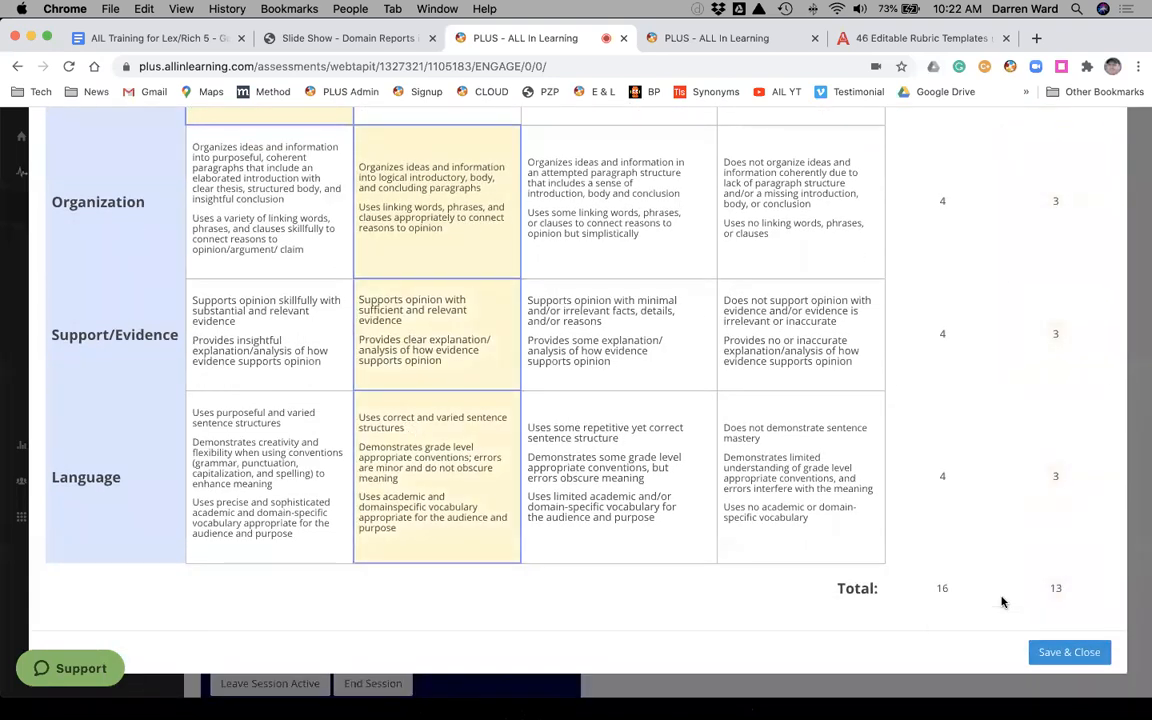
click(1050, 651)
Step: Suppress future manual scoring notices and score the class list's second student: Focus/Opinion 2, Organization 3, Support/Evidence 4, Language 4; save
click(513, 248)
click(375, 296)
click(762, 299)
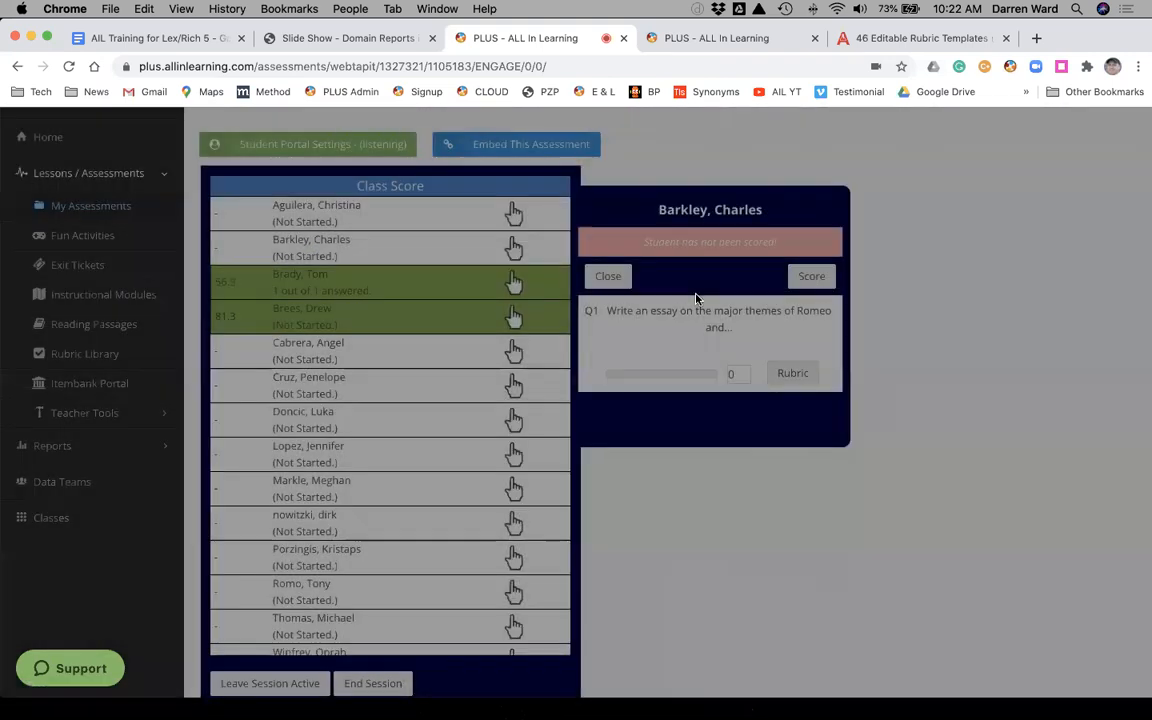
click(803, 374)
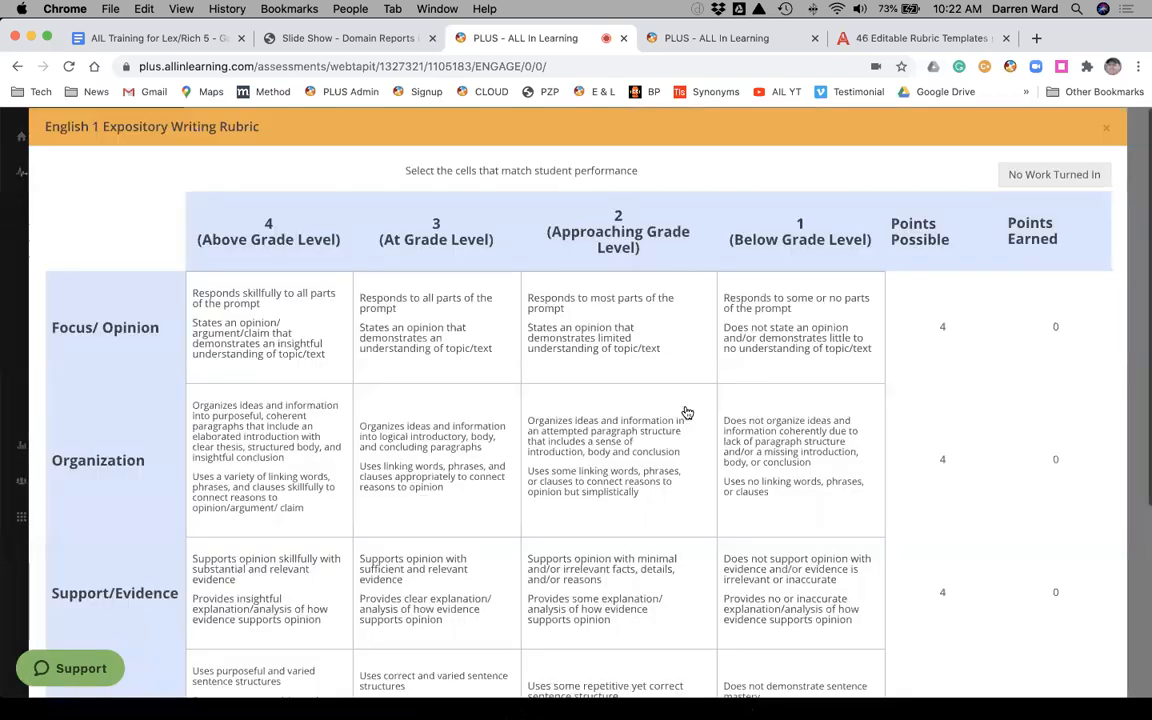
click(593, 368)
scroll(480, 275, down, 5)
click(480, 275)
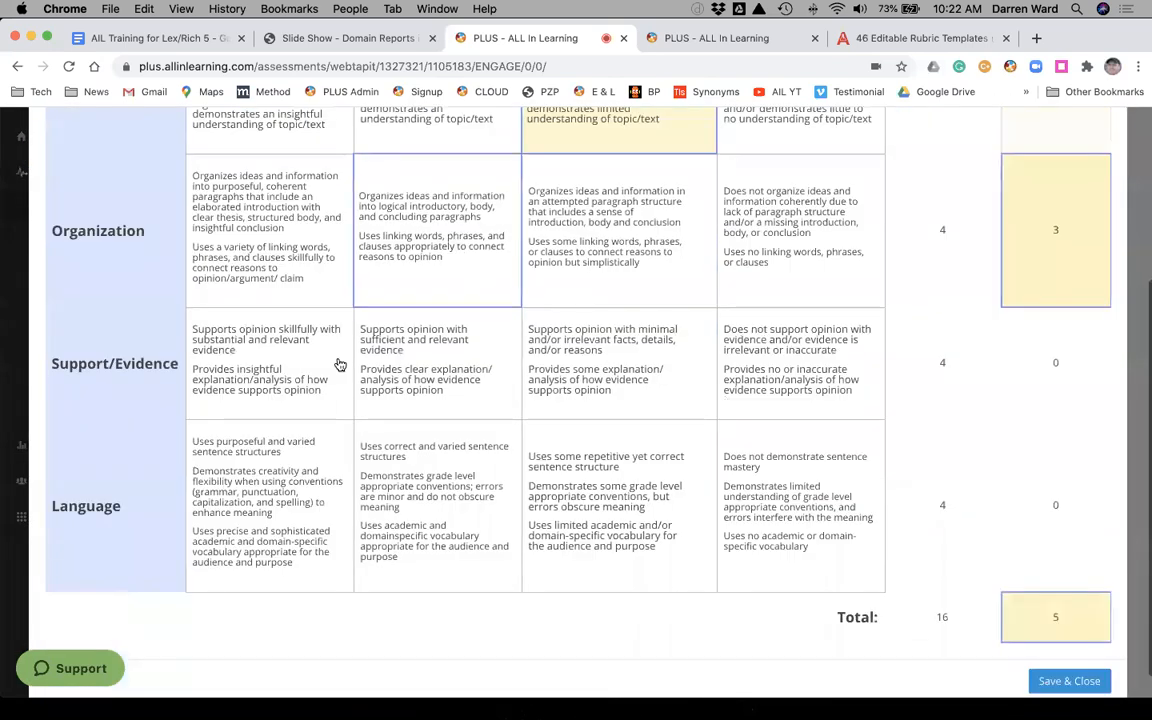
click(325, 375)
click(300, 480)
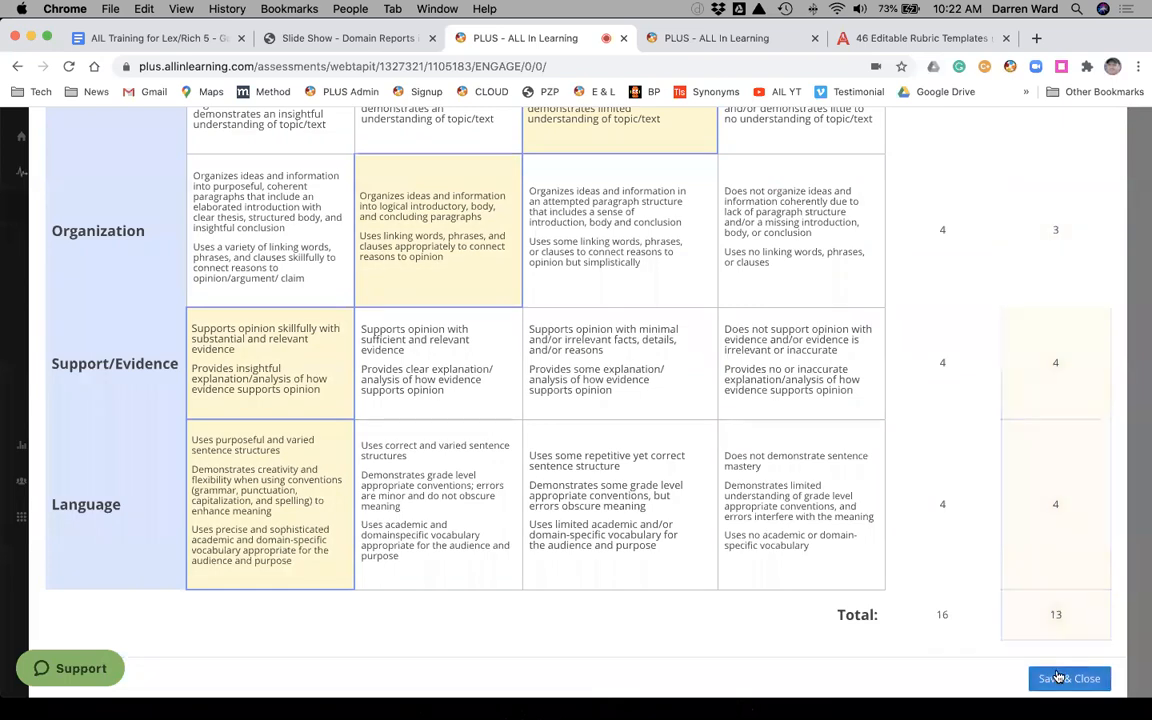
click(1069, 678)
Step: Give the sixth student in the class list a 4 on all four rubric criteria and save the scoring
scroll(728, 503, down, 2)
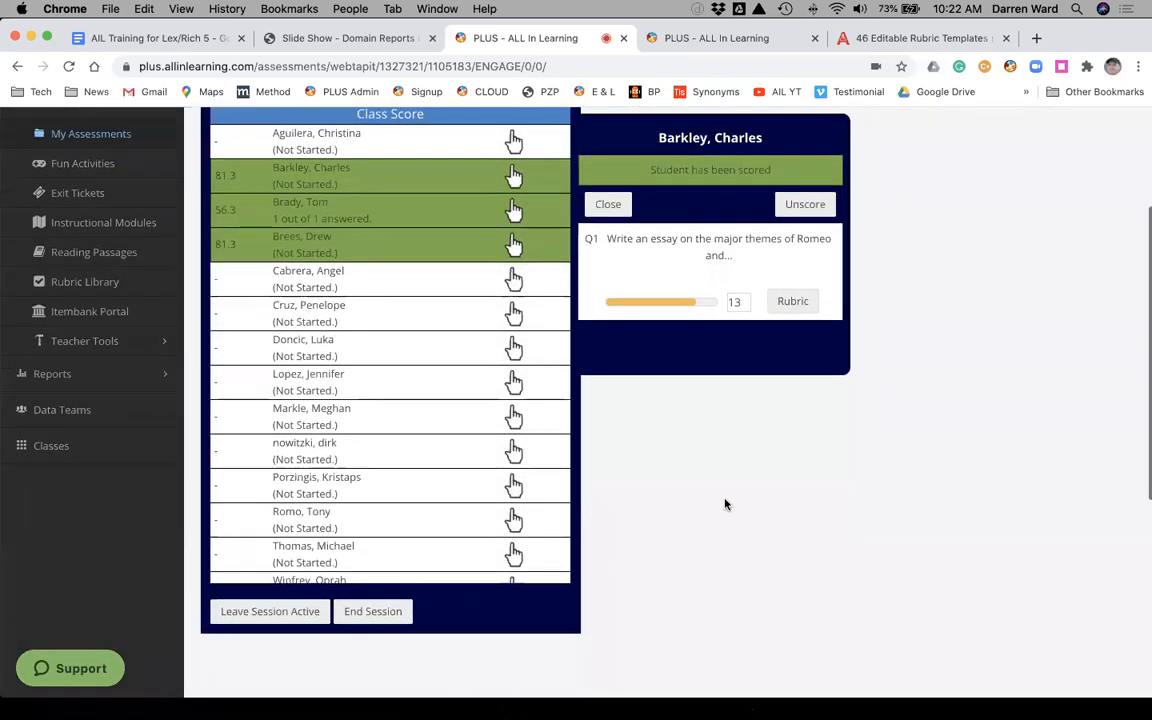
click(513, 314)
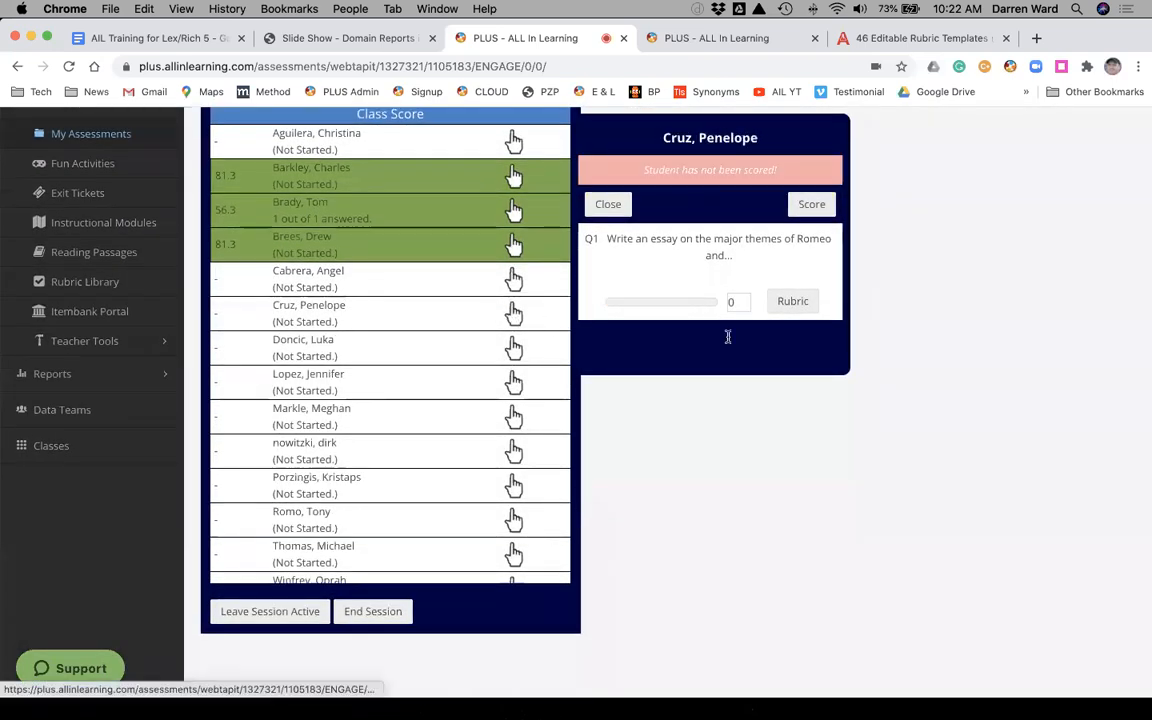
click(792, 301)
click(256, 329)
scroll(256, 329, down, 4)
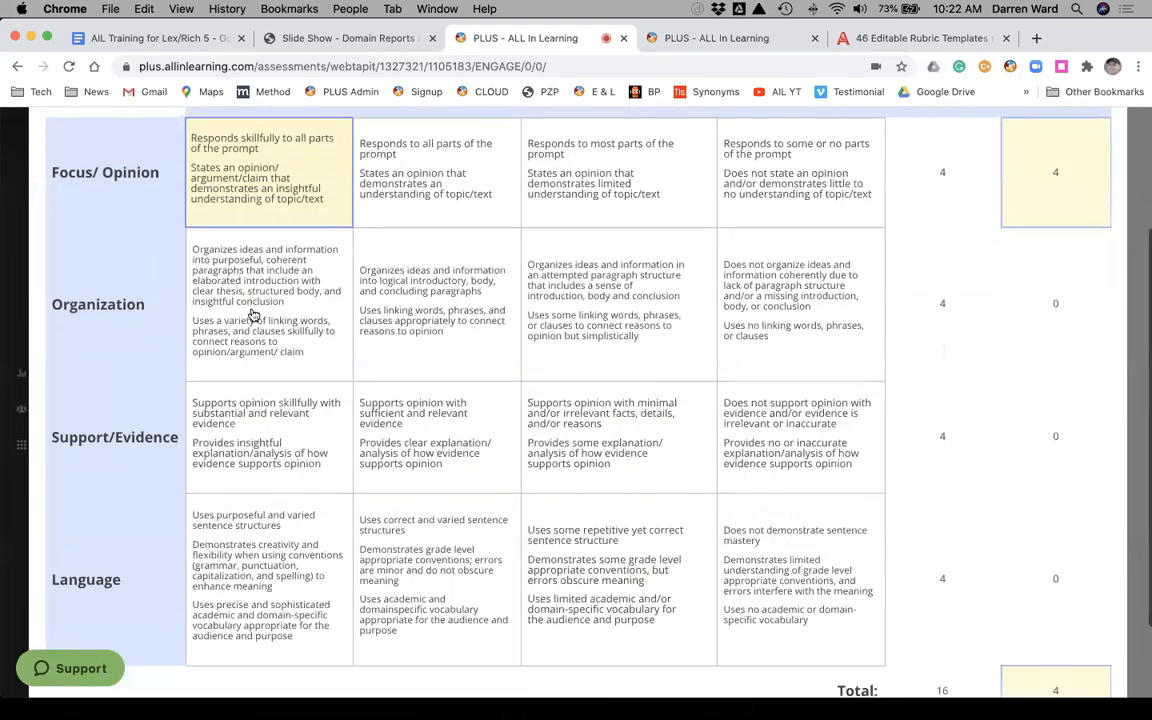
click(250, 300)
click(249, 437)
click(244, 514)
scroll(246, 519, down, 2)
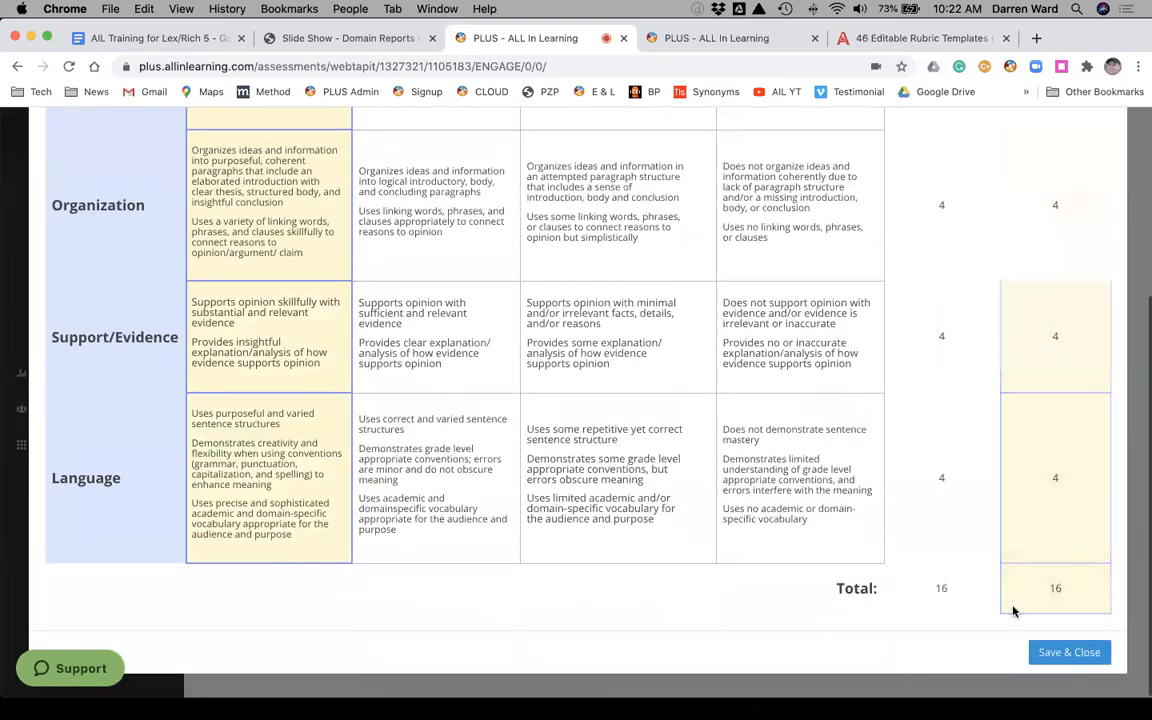
click(1040, 651)
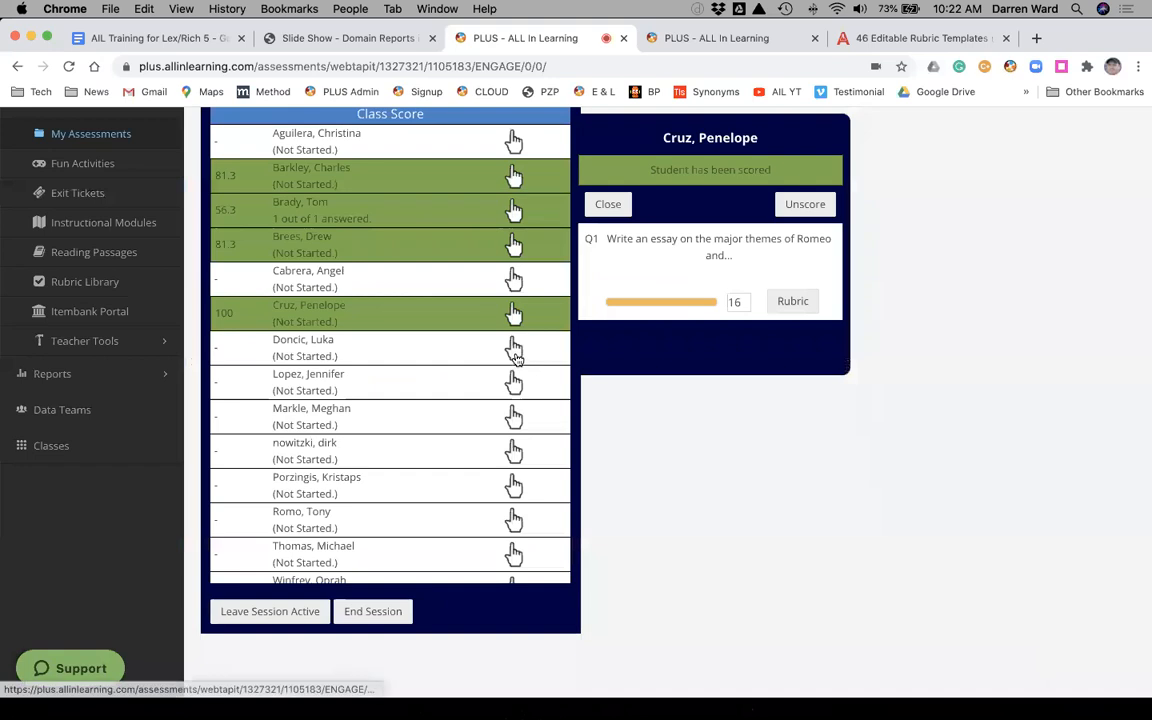
Step: Score the seventh student in the class list with the rubric: Focus/Opinion 1, Organization 2, Support/Evidence 1, Language 1, and save
click(466, 336)
click(793, 302)
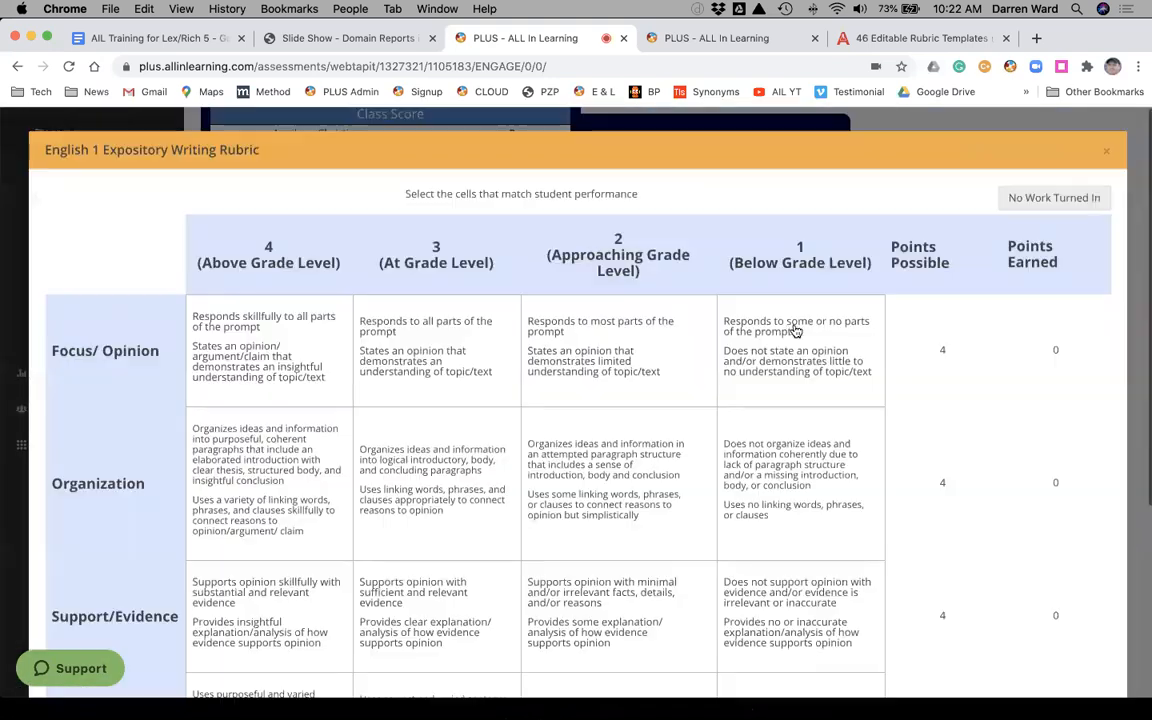
click(765, 345)
click(700, 470)
click(750, 590)
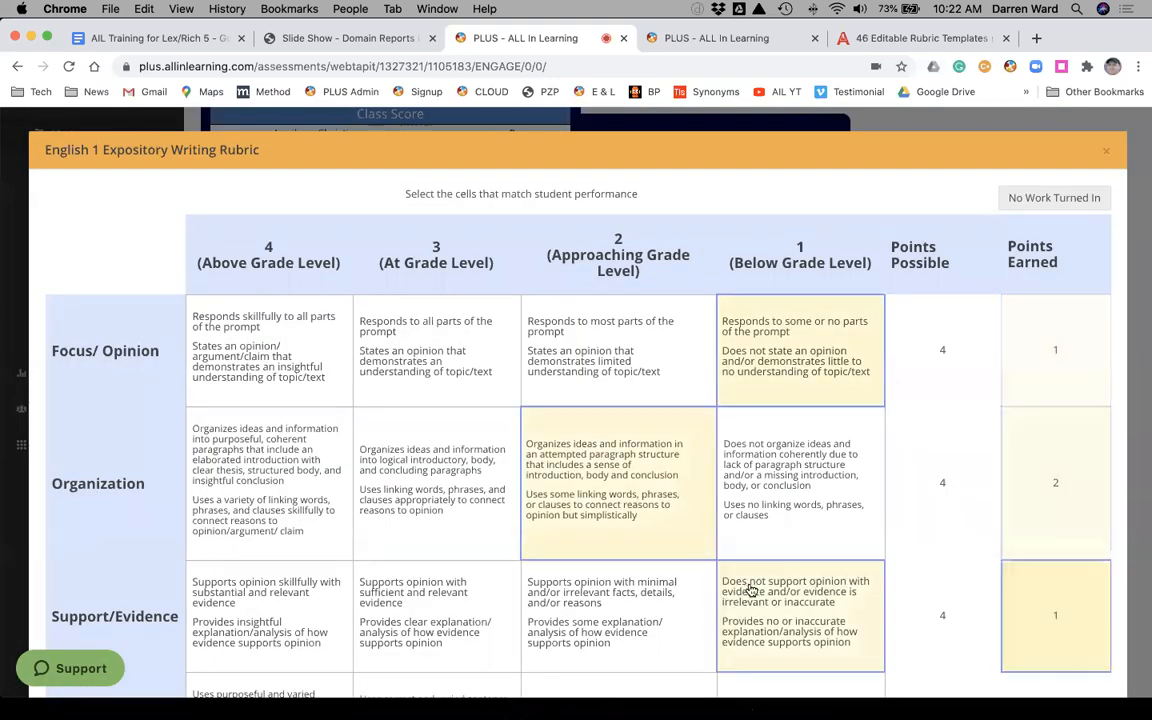
scroll(784, 450, down, 5)
click(784, 458)
click(1041, 651)
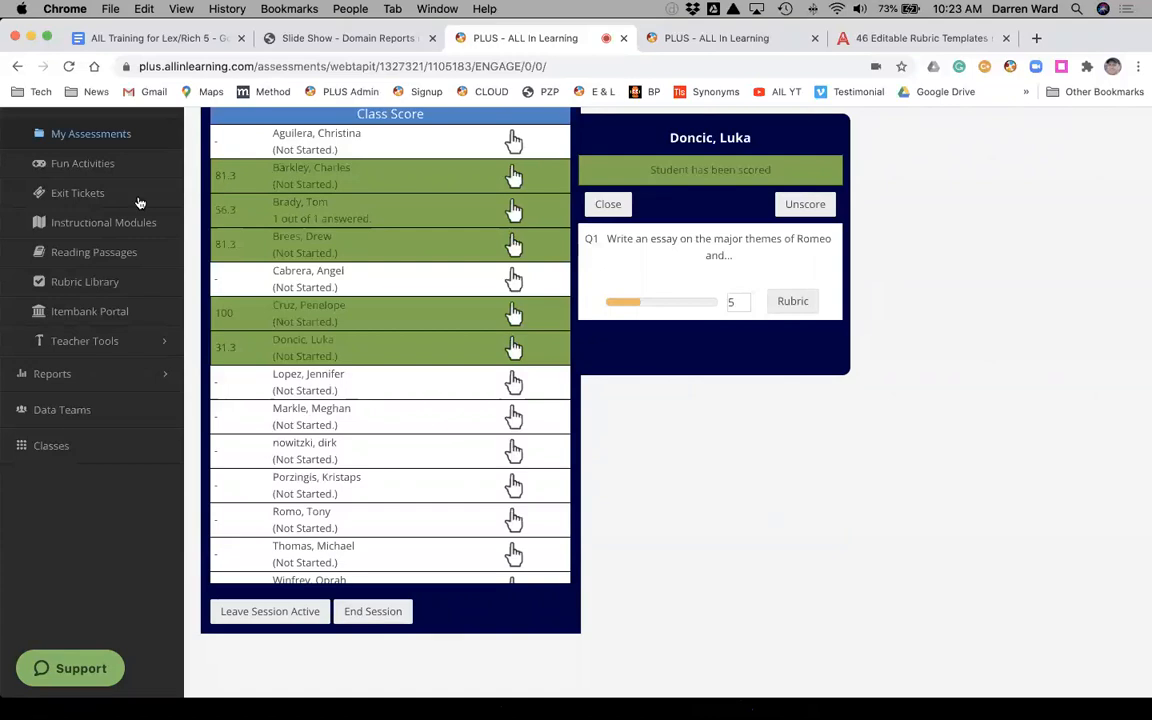
Step: Search the support help for "grade book", read the "Grade Book Export Options" article, and minimize the help window
click(75, 669)
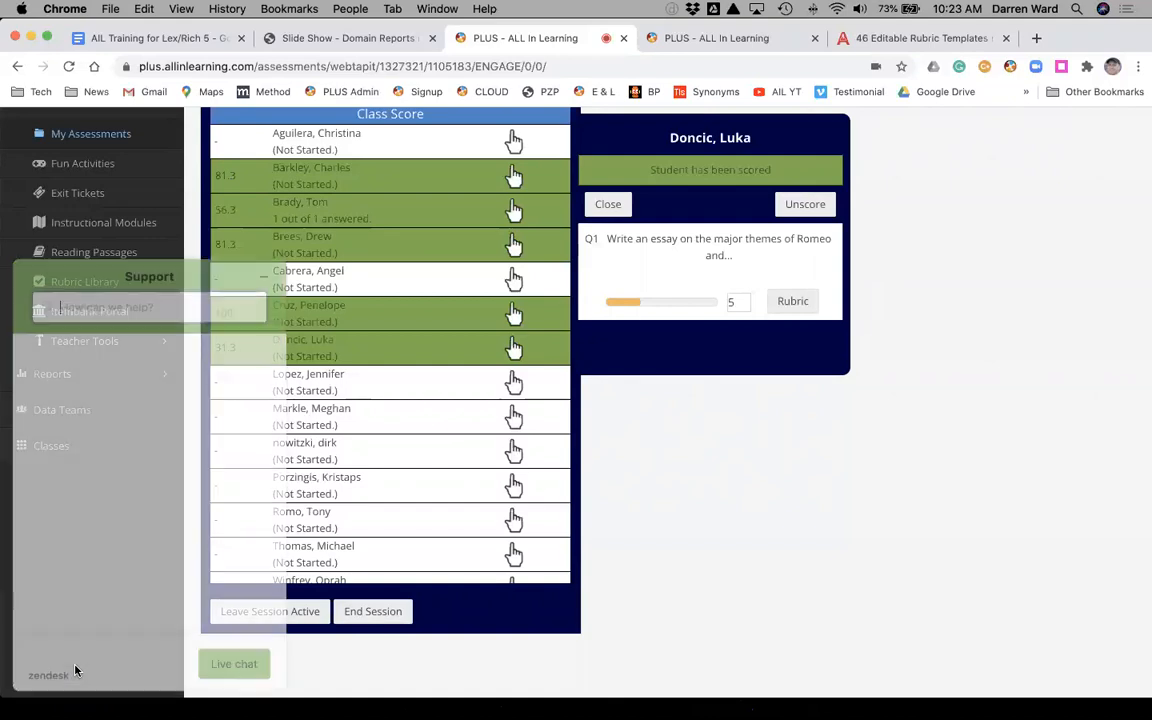
click(102, 299)
text(grad)
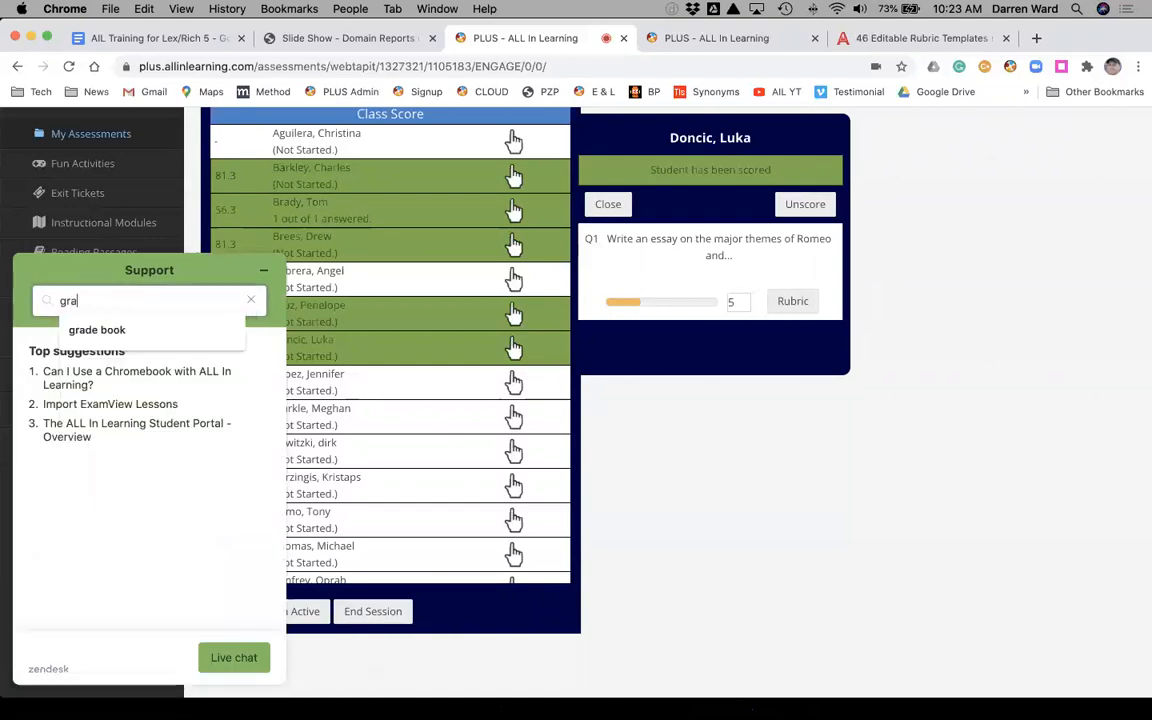
click(100, 329)
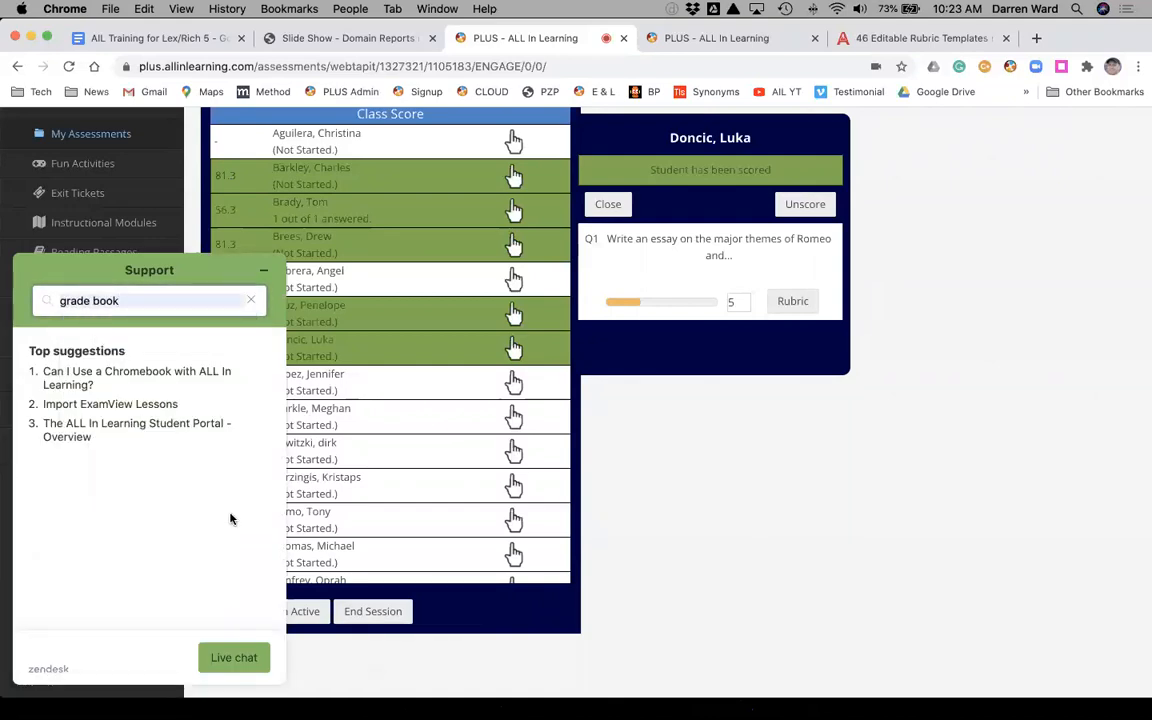
key(Return)
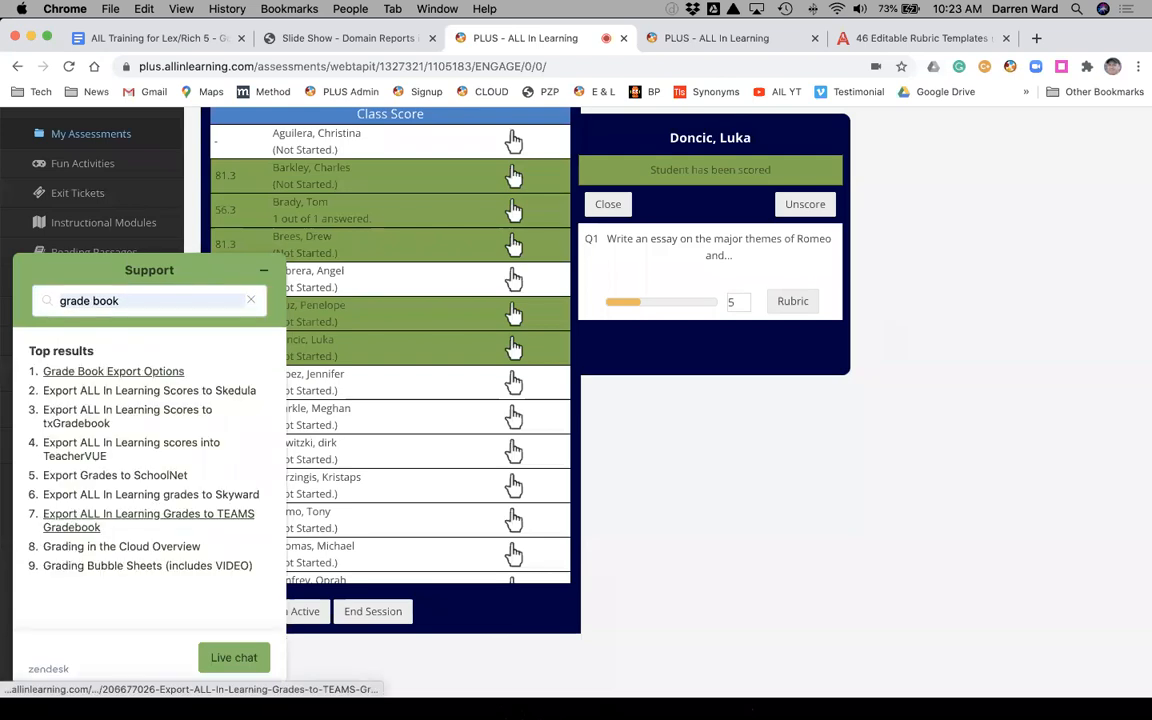
click(129, 376)
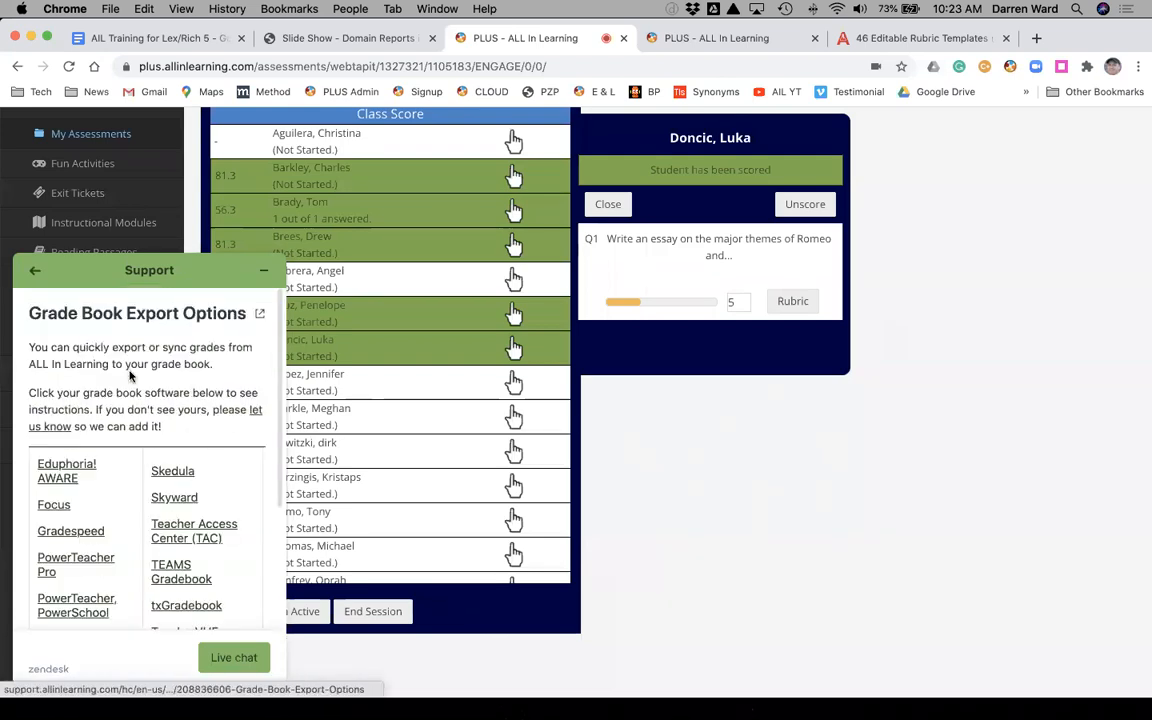
scroll(160, 505, down, 2)
scroll(160, 510, up, 3)
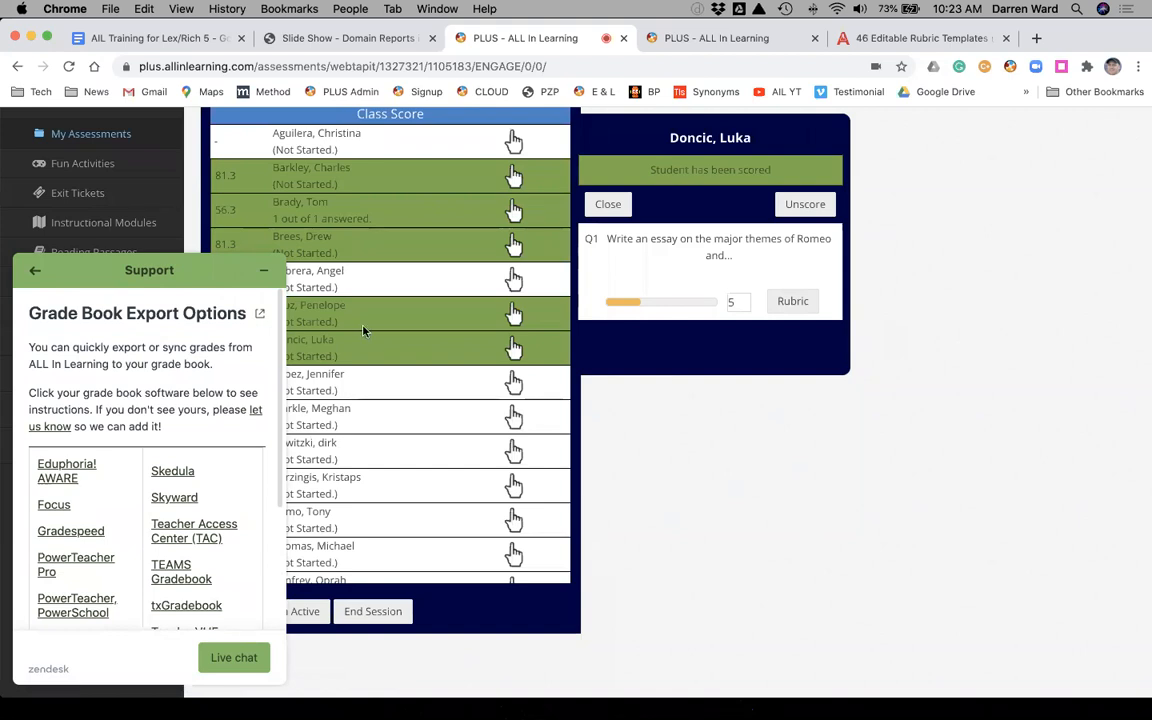
click(263, 270)
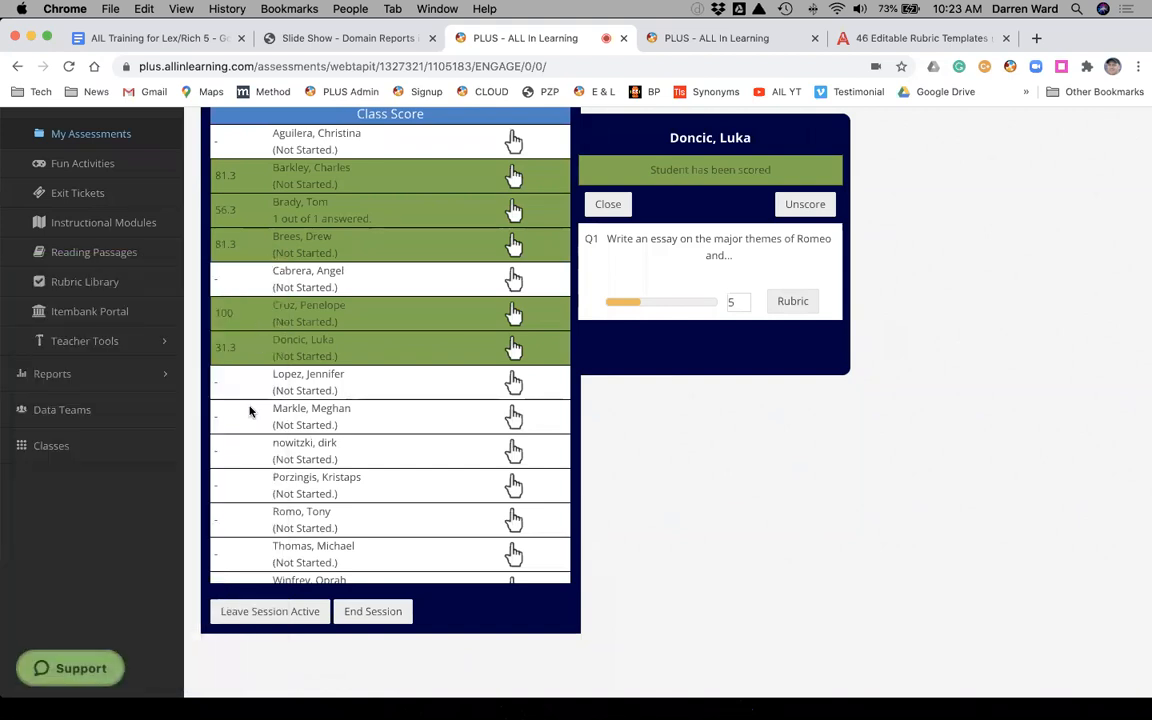
Step: End the essay assessment session, confirm, and continue to the Sessions reports list
click(389, 612)
click(714, 172)
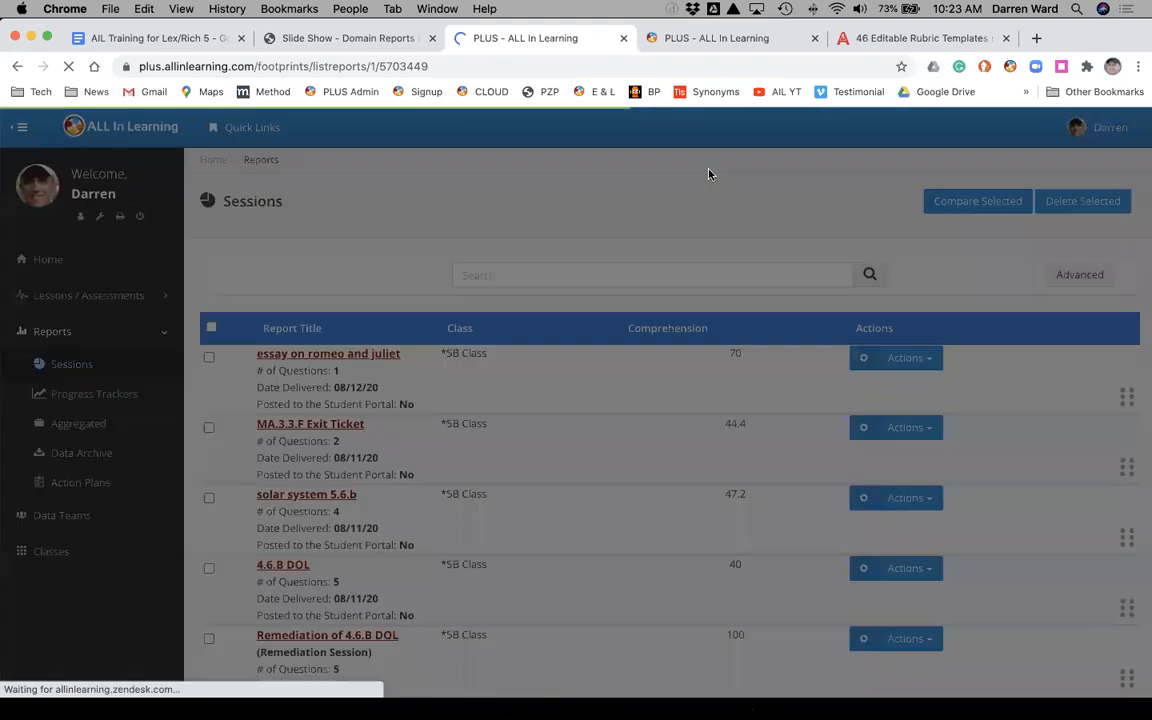
click(800, 151)
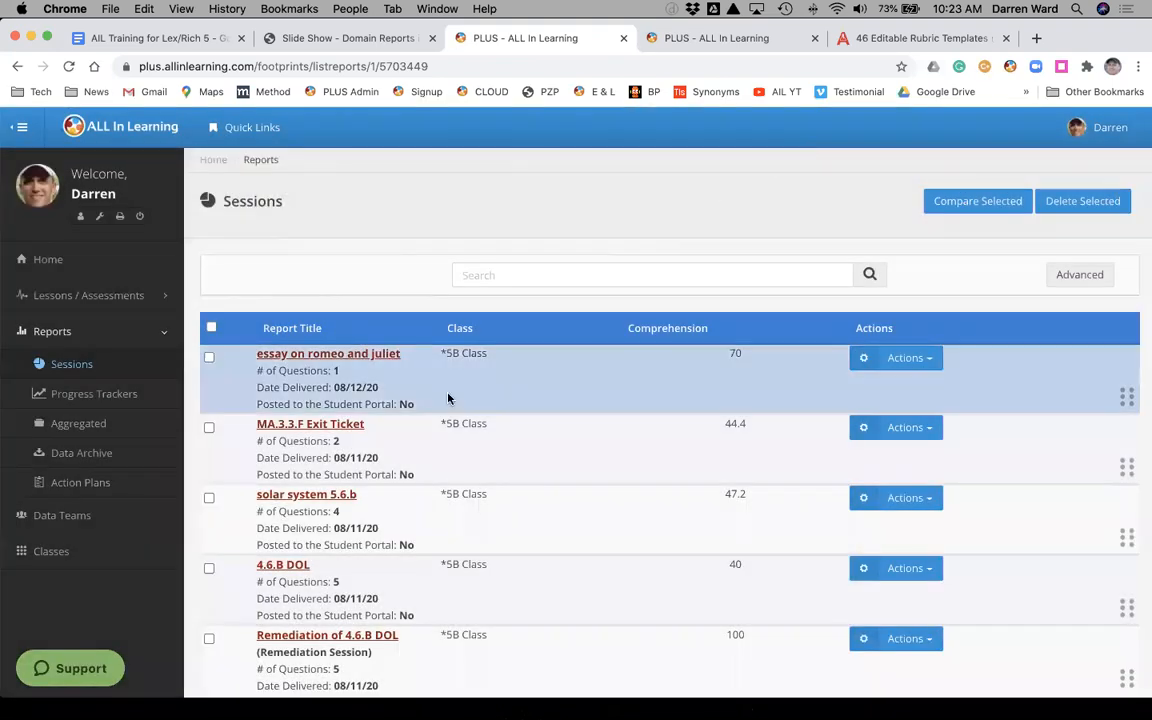
Step: Open the "A Good Man Is Hard to Find Essay 2" report and review its Student Proficiency scores
scroll(366, 397, down, 5)
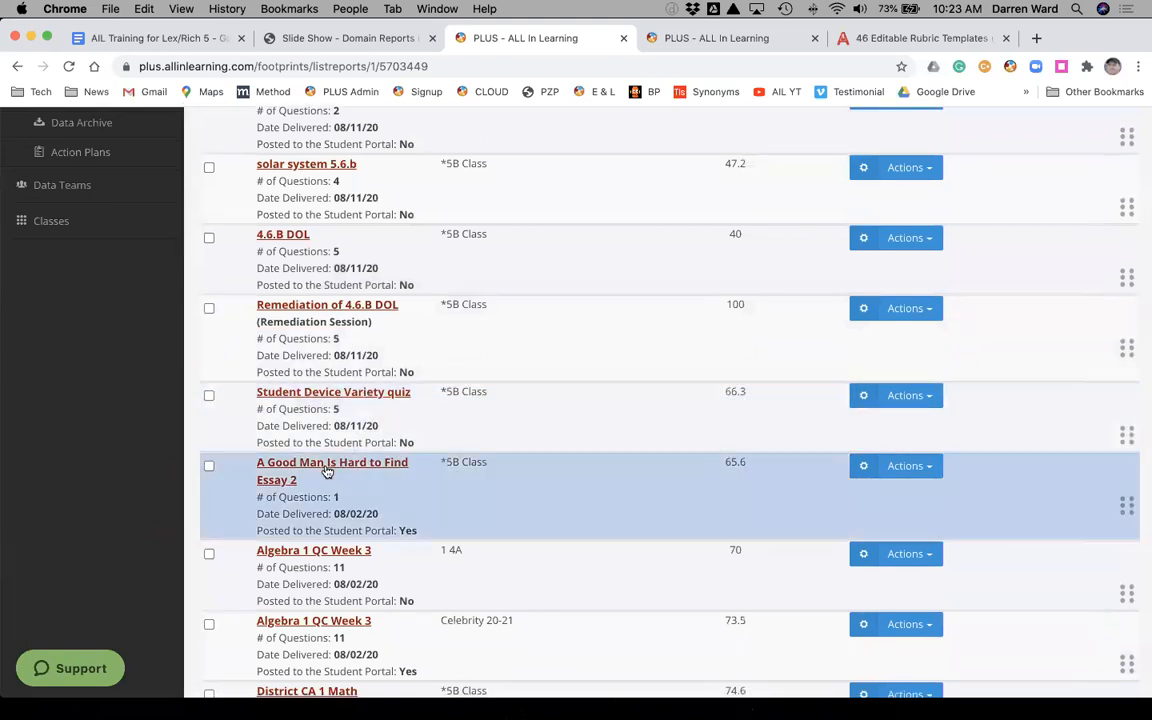
click(380, 466)
scroll(380, 468, down, 5)
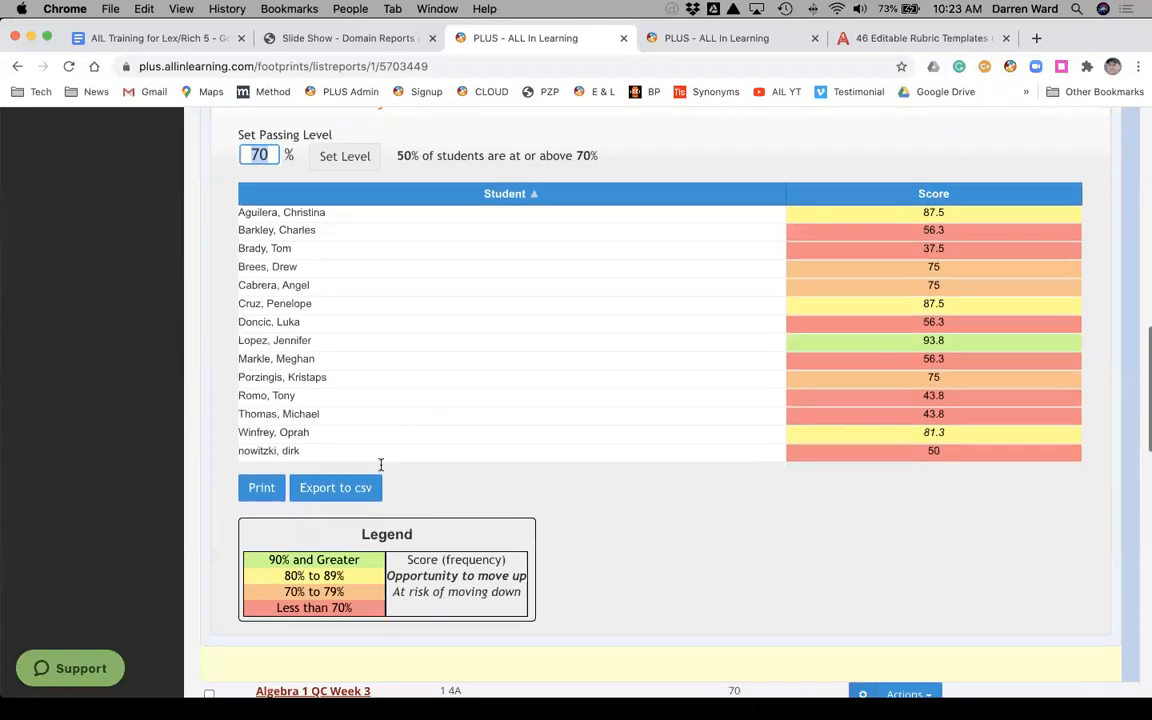
scroll(380, 468, up, 1)
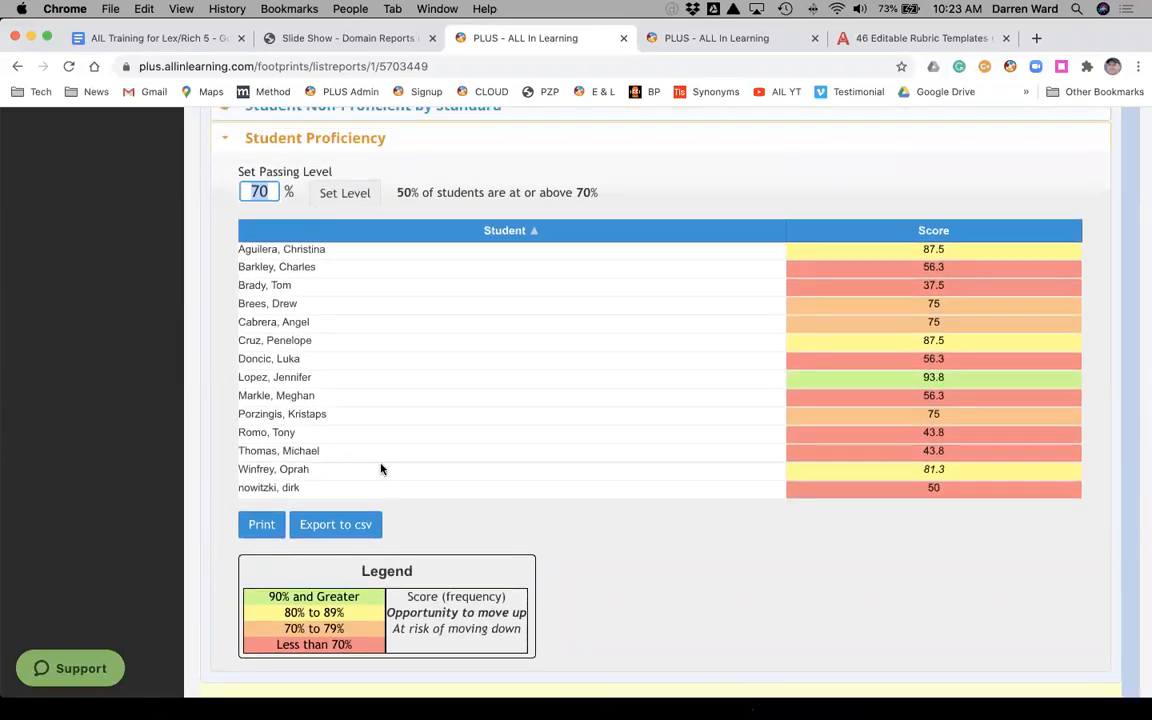
scroll(380, 468, up, 1)
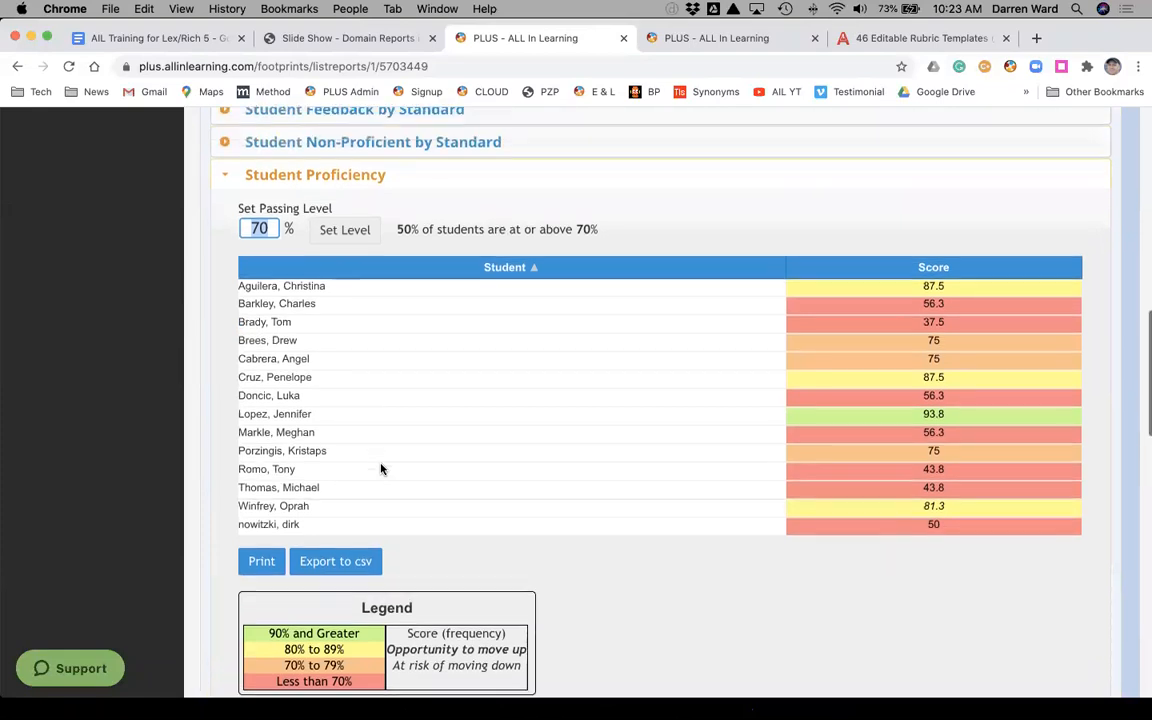
scroll(380, 468, up, 2)
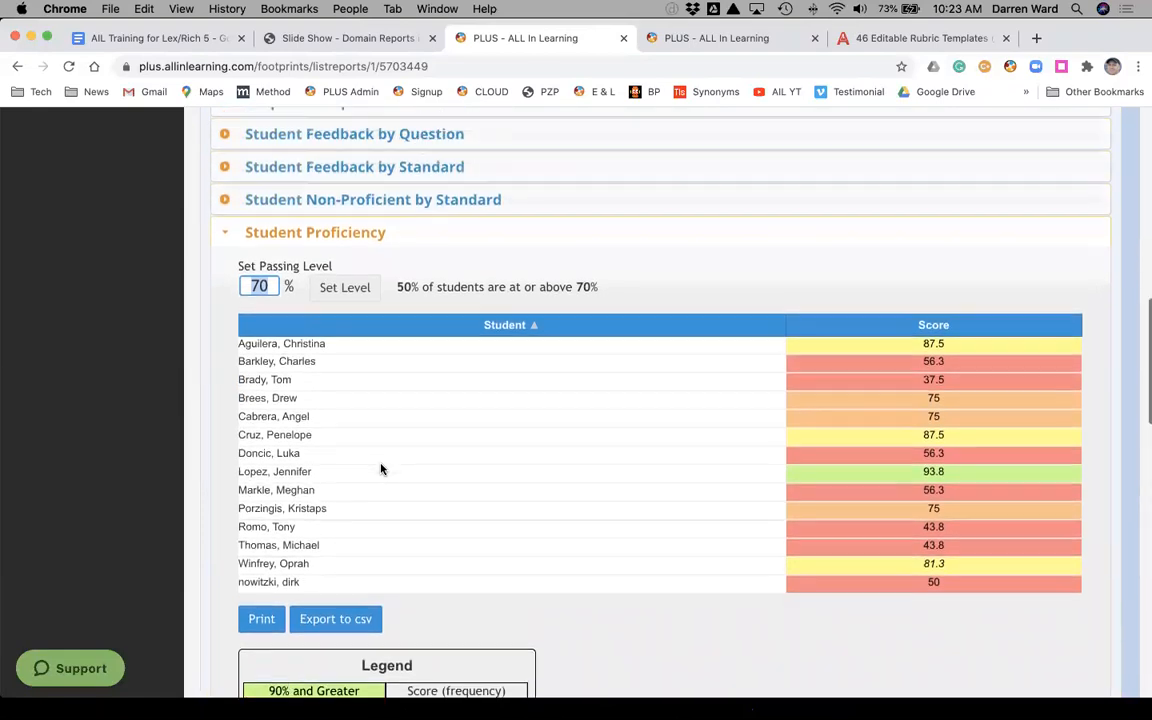
scroll(536, 461, up, 2)
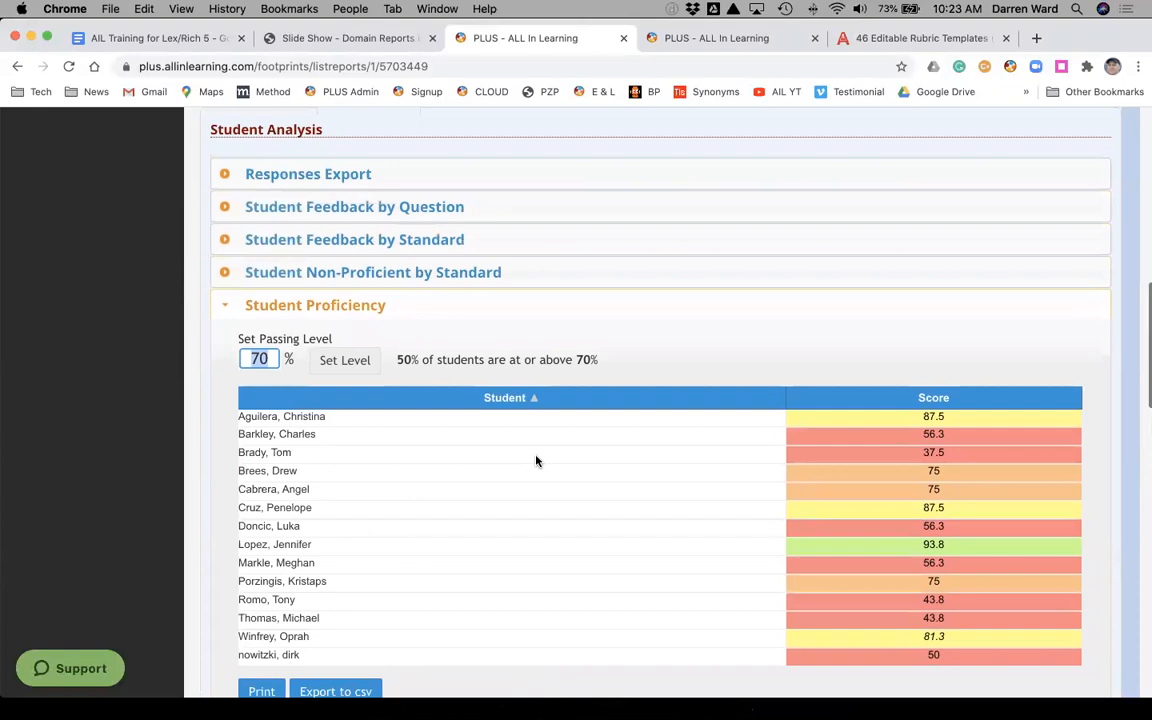
Step: Remove the report from the Student Portal under Student Feedback by Question, and reopen the Student Proficiency section
click(398, 208)
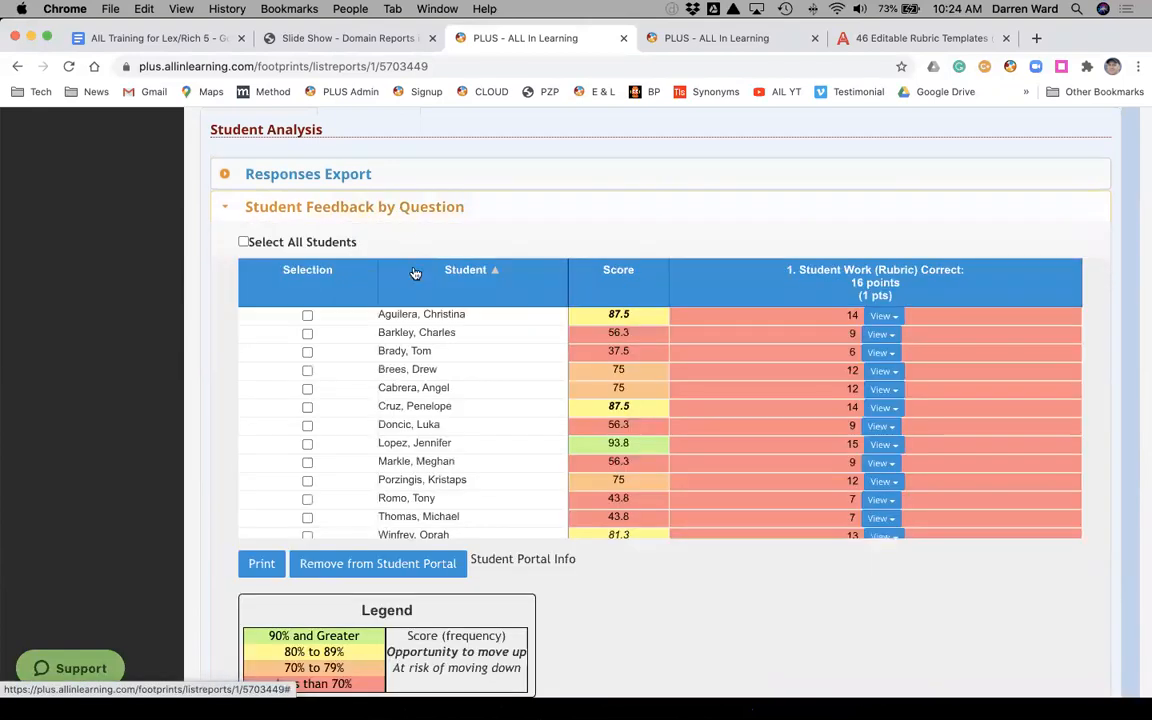
click(395, 563)
click(712, 243)
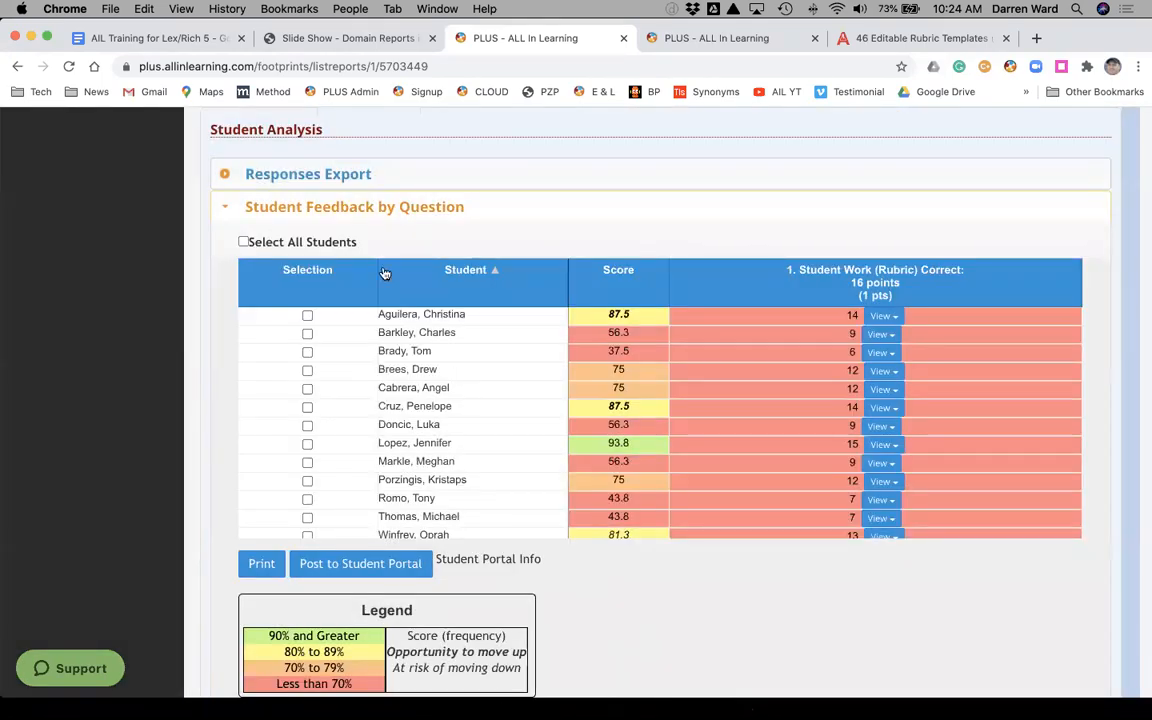
click(376, 214)
click(350, 306)
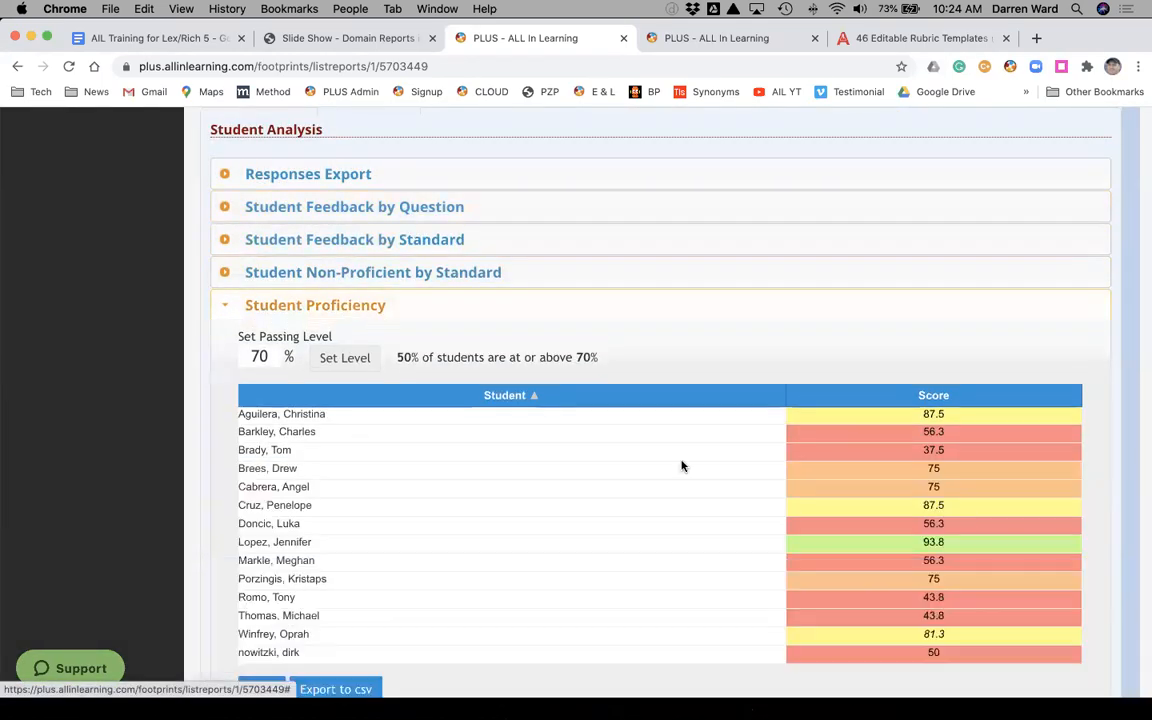
Step: Post the Student Feedback by Question report to the Student Portal for all students, with the correct answer shown
scroll(709, 467, down, 2)
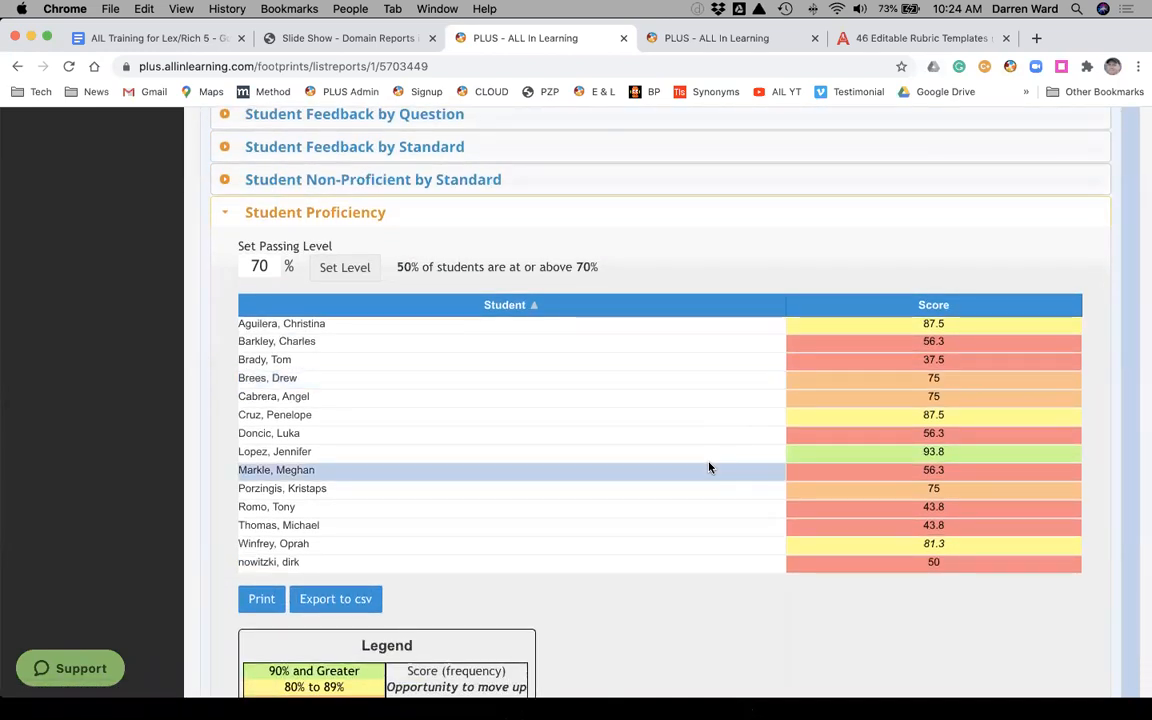
scroll(709, 467, up, 2)
scroll(709, 467, up, 1)
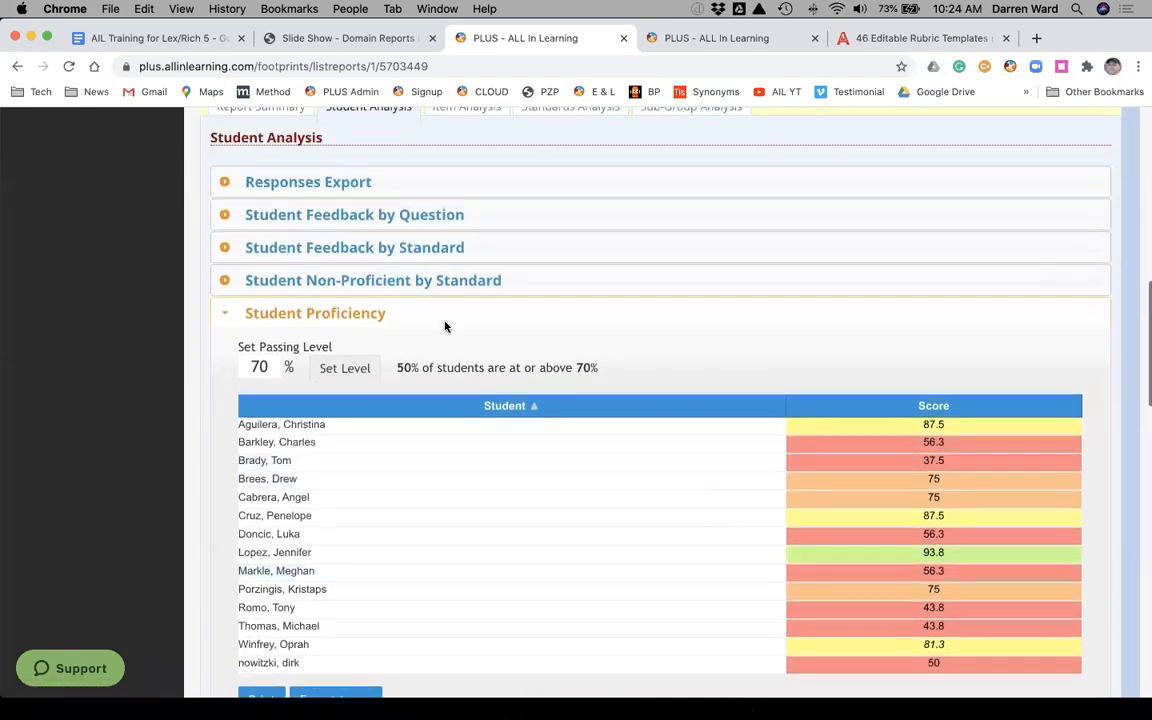
click(352, 227)
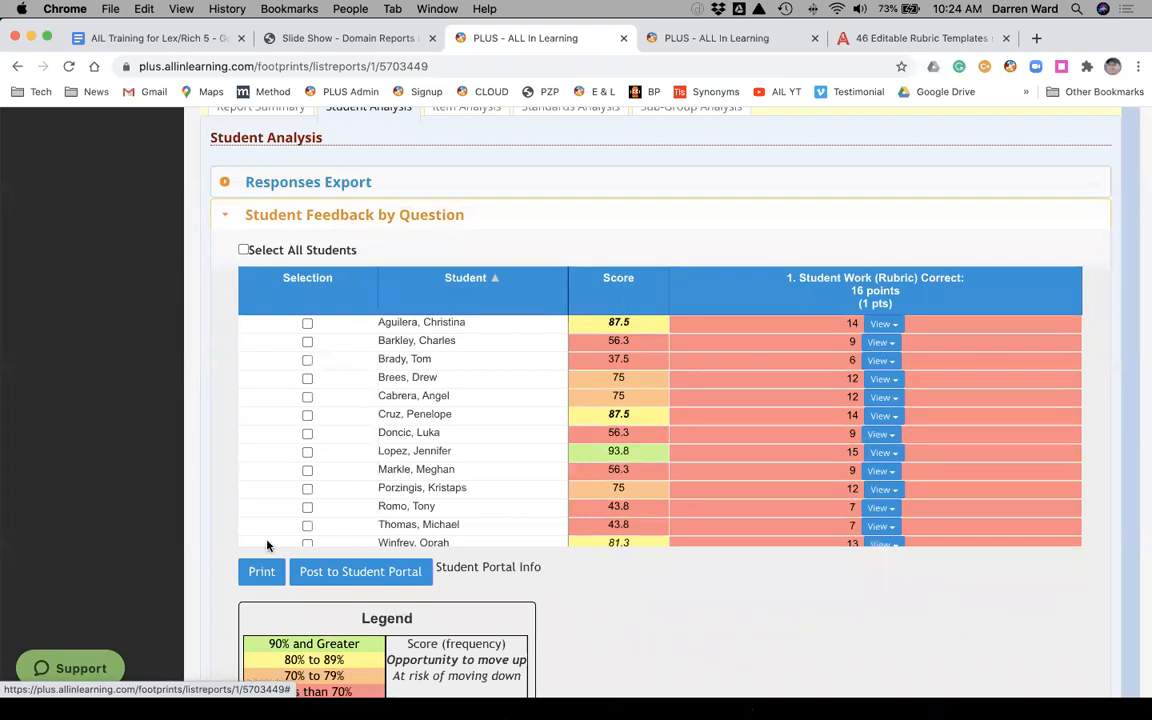
click(243, 250)
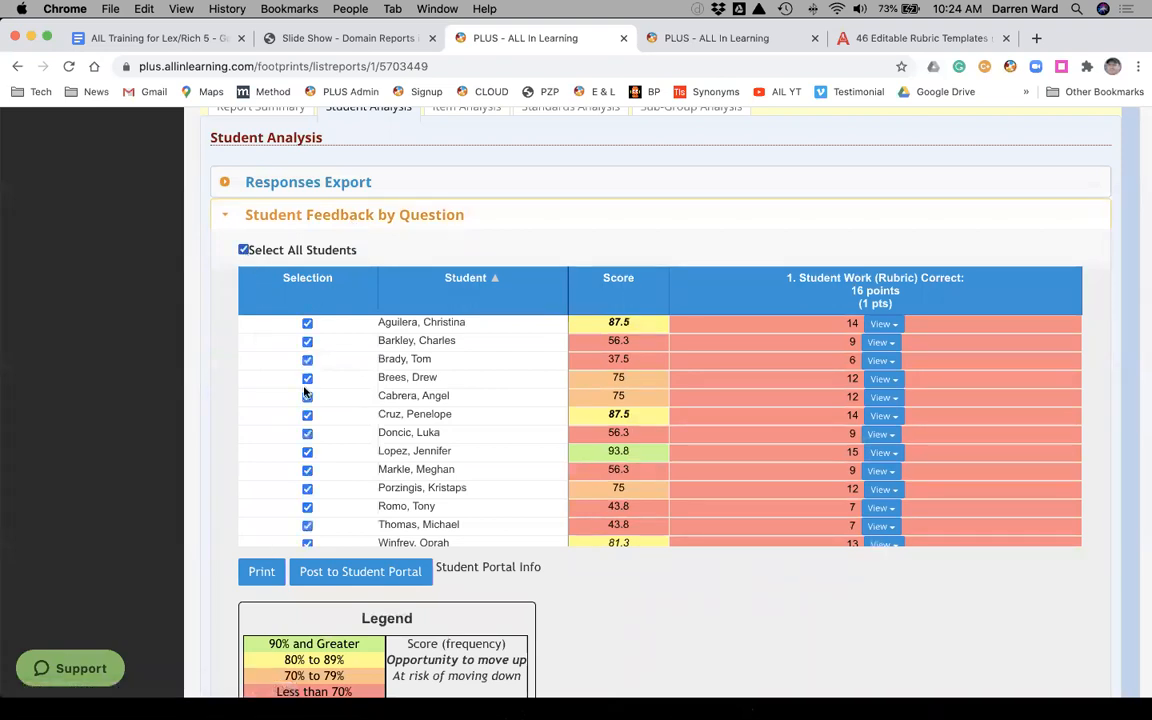
click(359, 562)
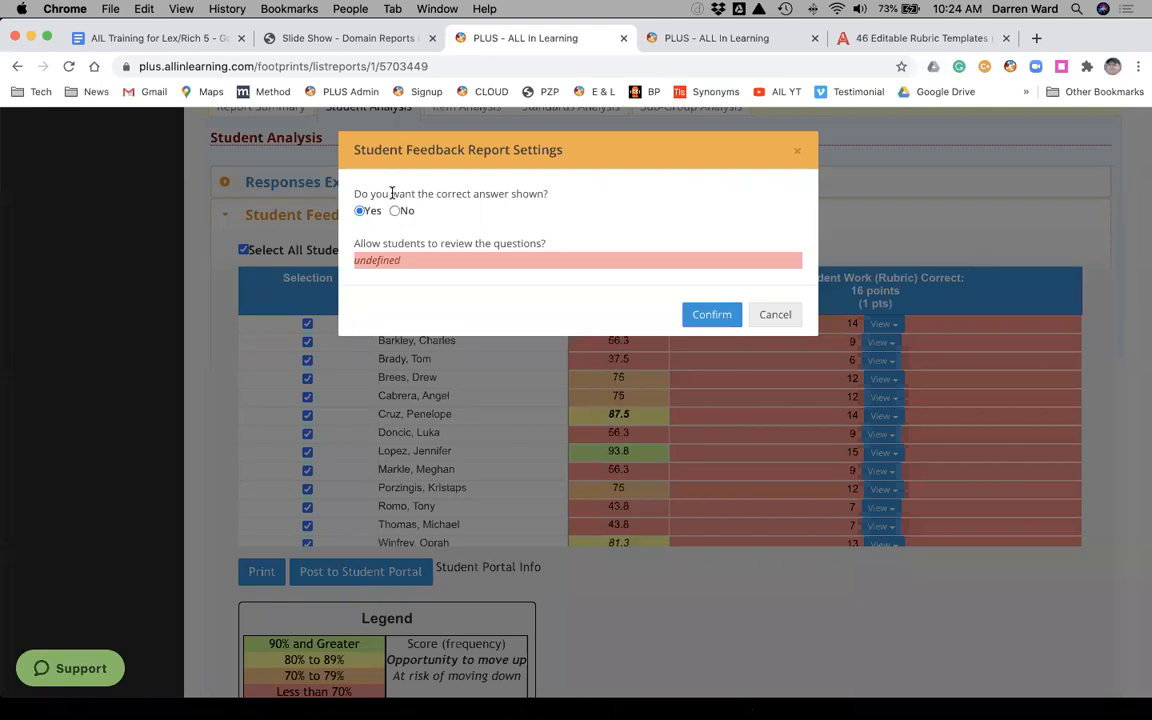
click(708, 317)
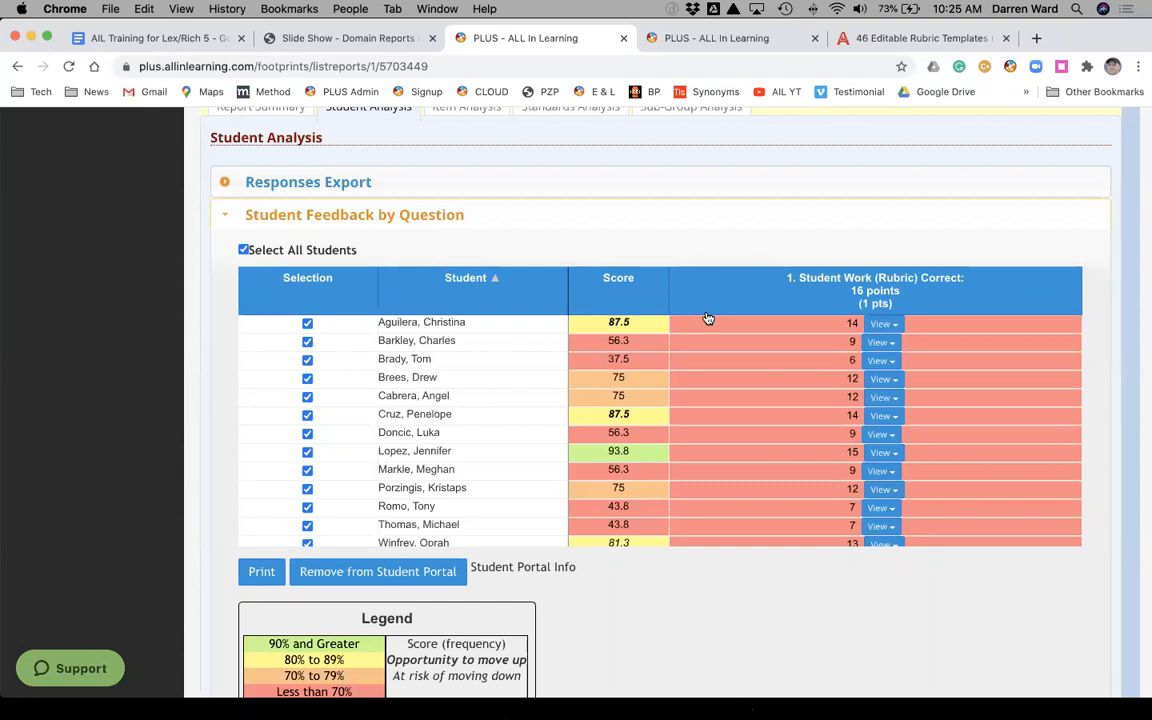
Step: Review the first listed student's graded Essay Rubric from Item Analysis - Students, and close it
scroll(707, 318, up, 2)
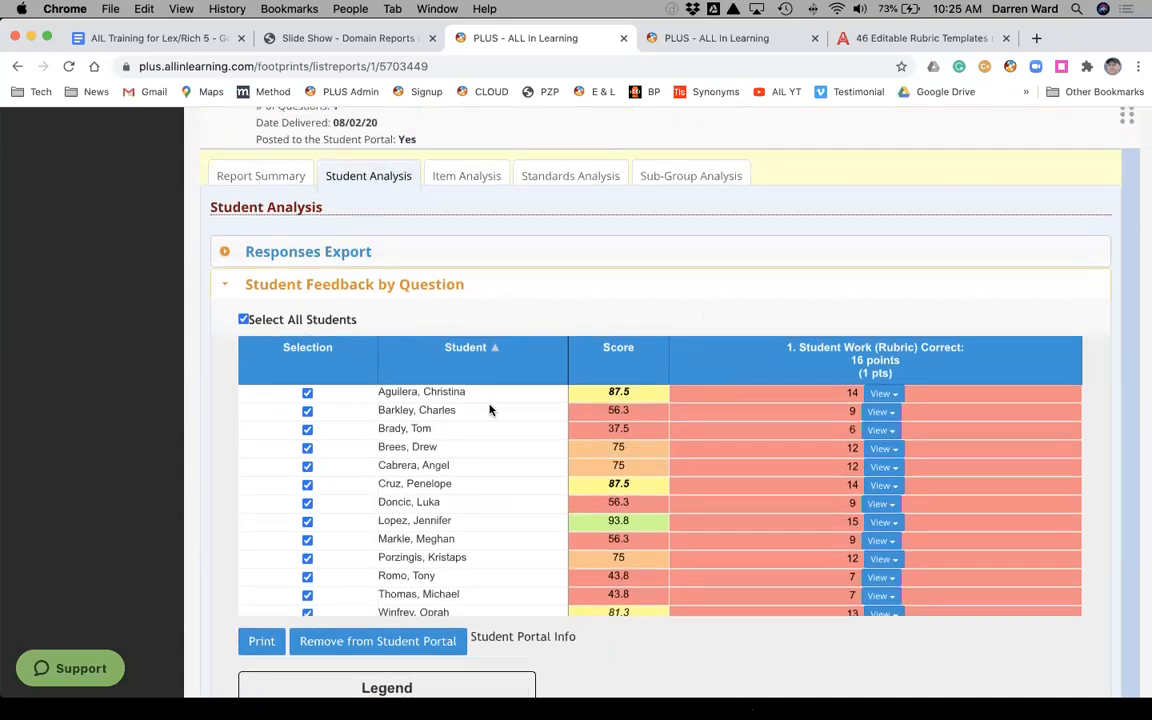
click(490, 180)
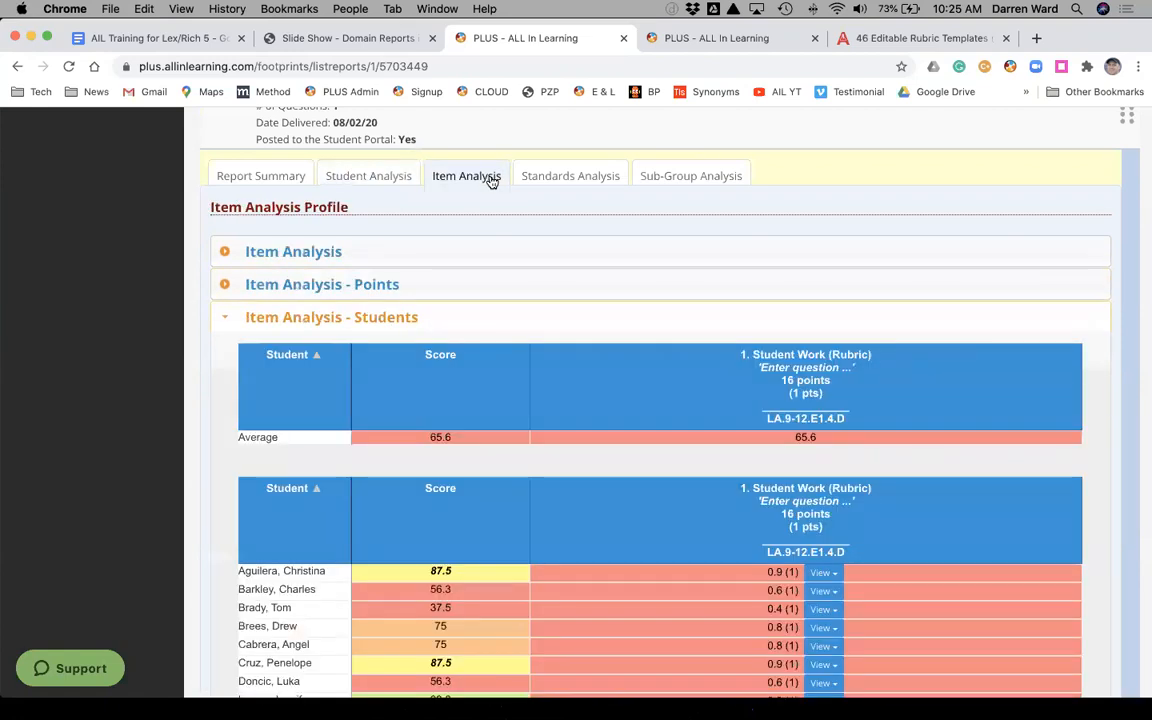
scroll(490, 180, down, 3)
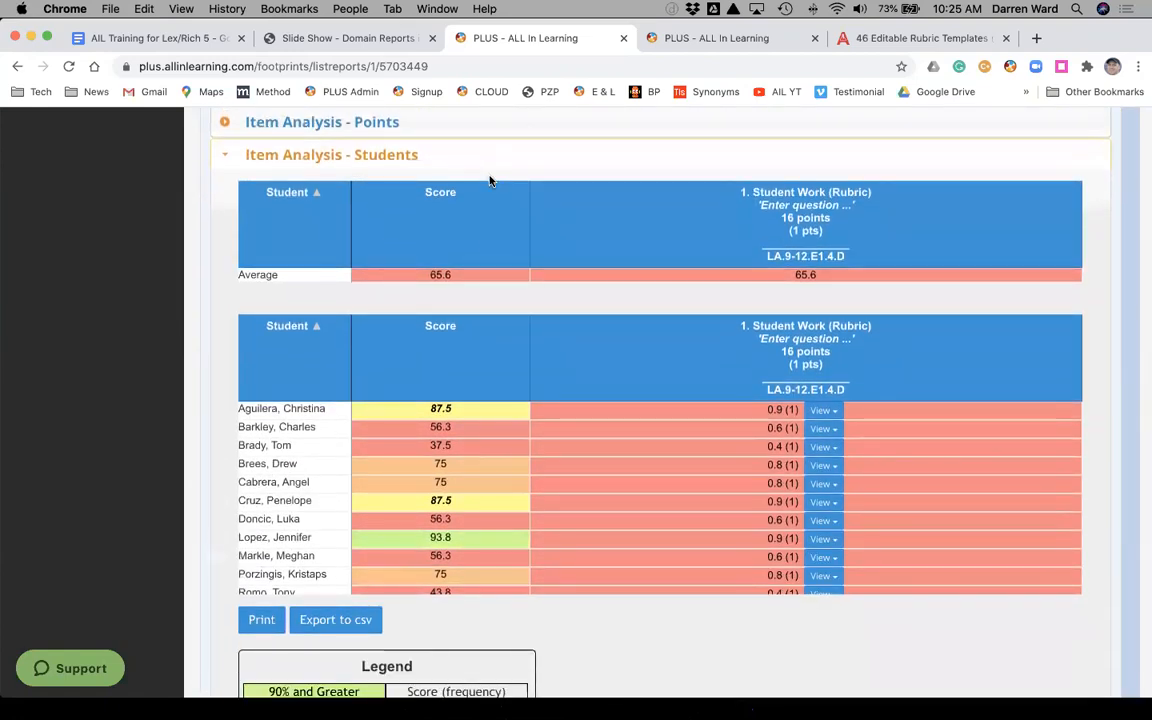
scroll(490, 180, up, 1)
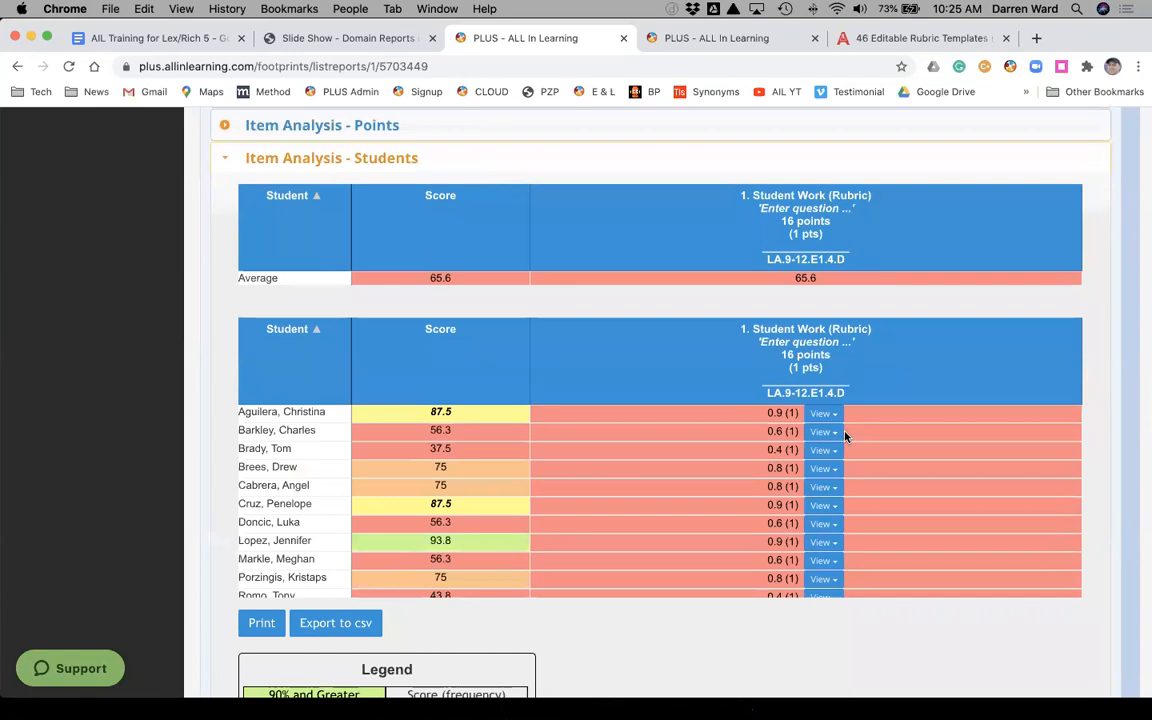
click(816, 418)
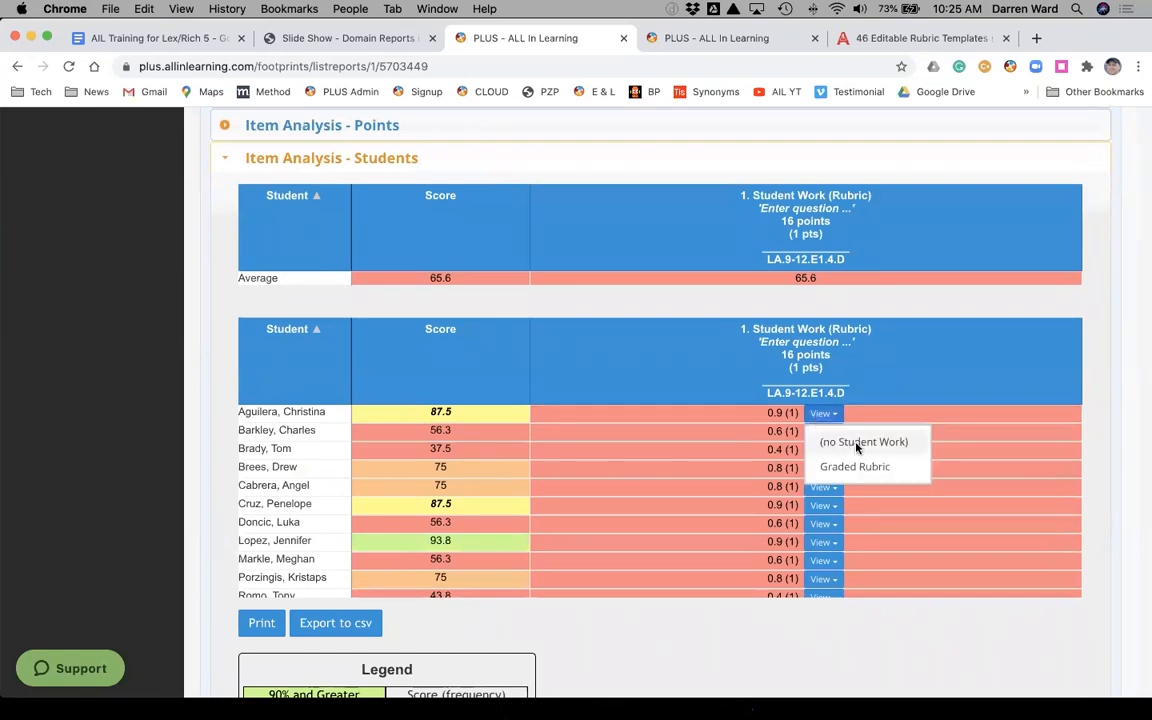
click(856, 468)
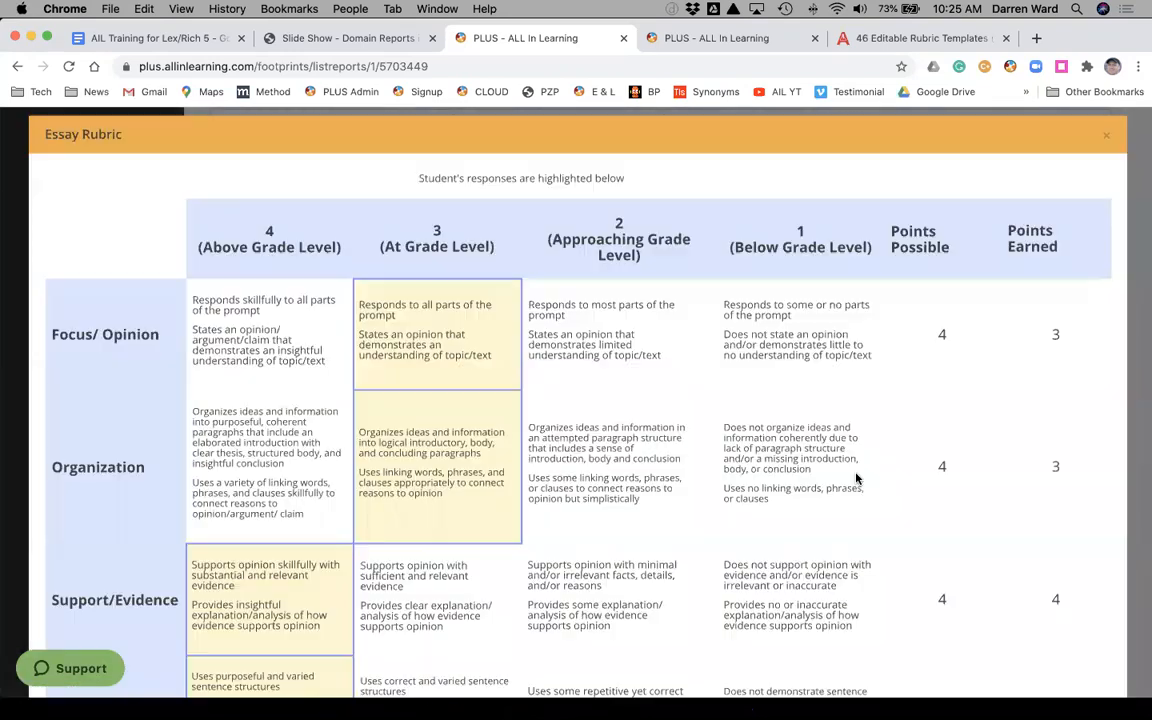
scroll(853, 470, down, 3)
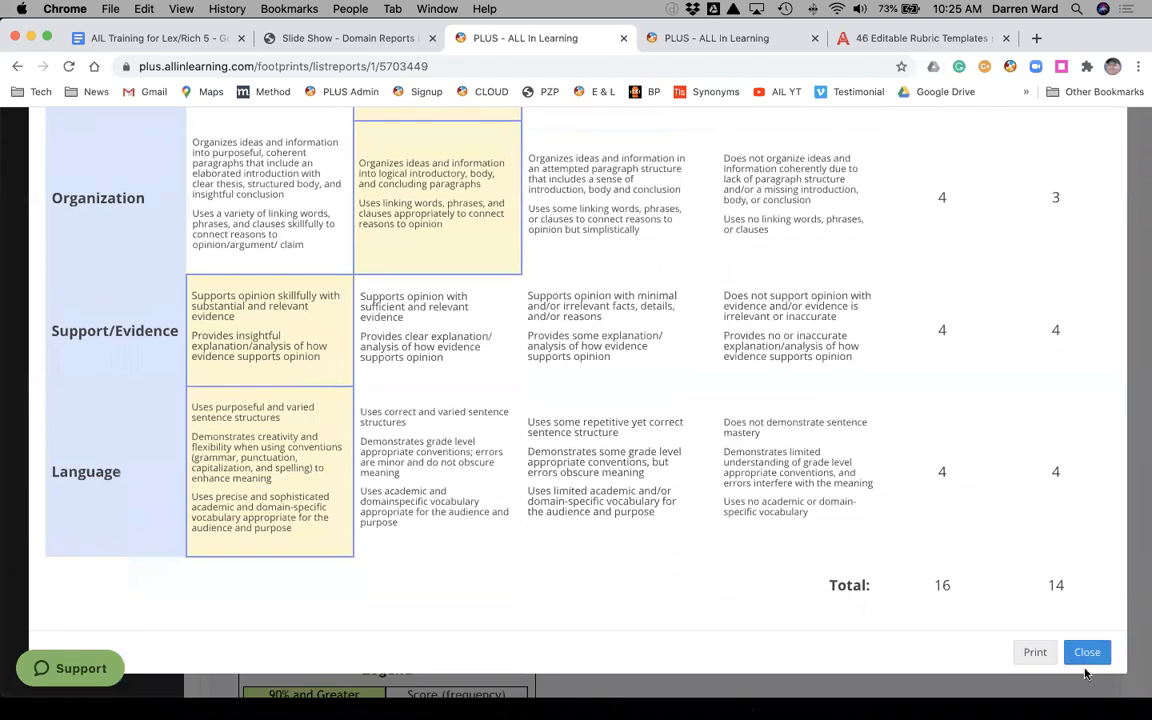
click(1086, 652)
Step: Examine the rubric points per criterion in the Question 1 chart of the Item Analysis section
scroll(744, 470, up, 3)
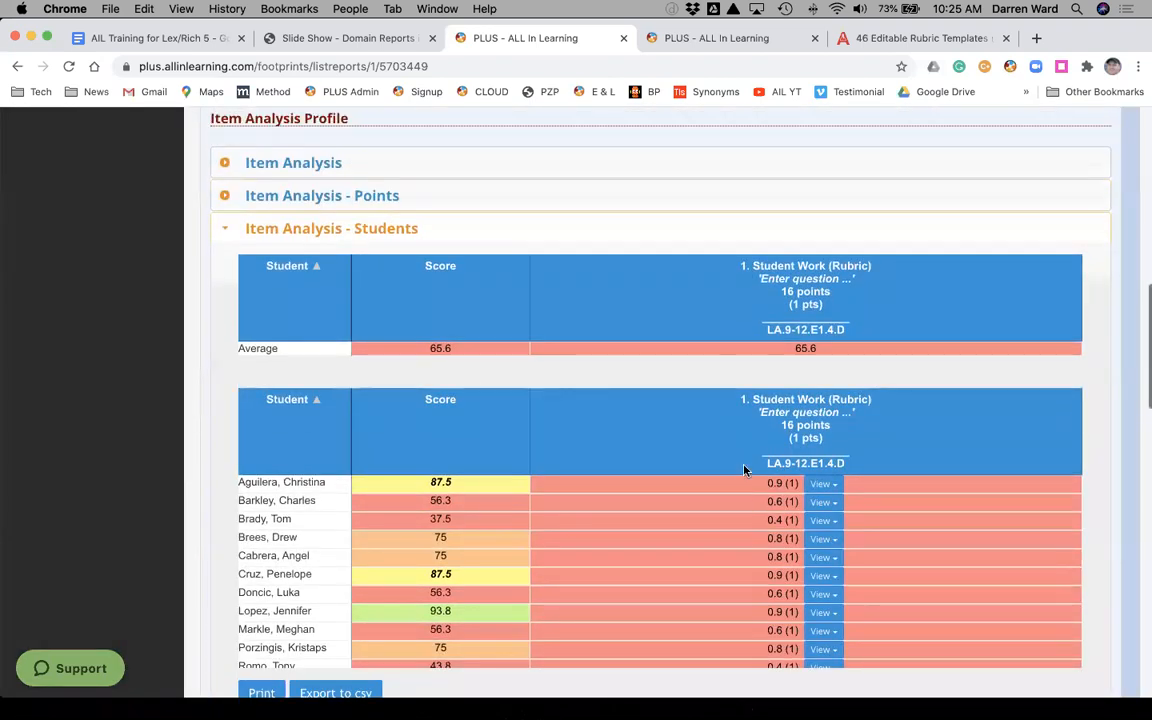
click(272, 214)
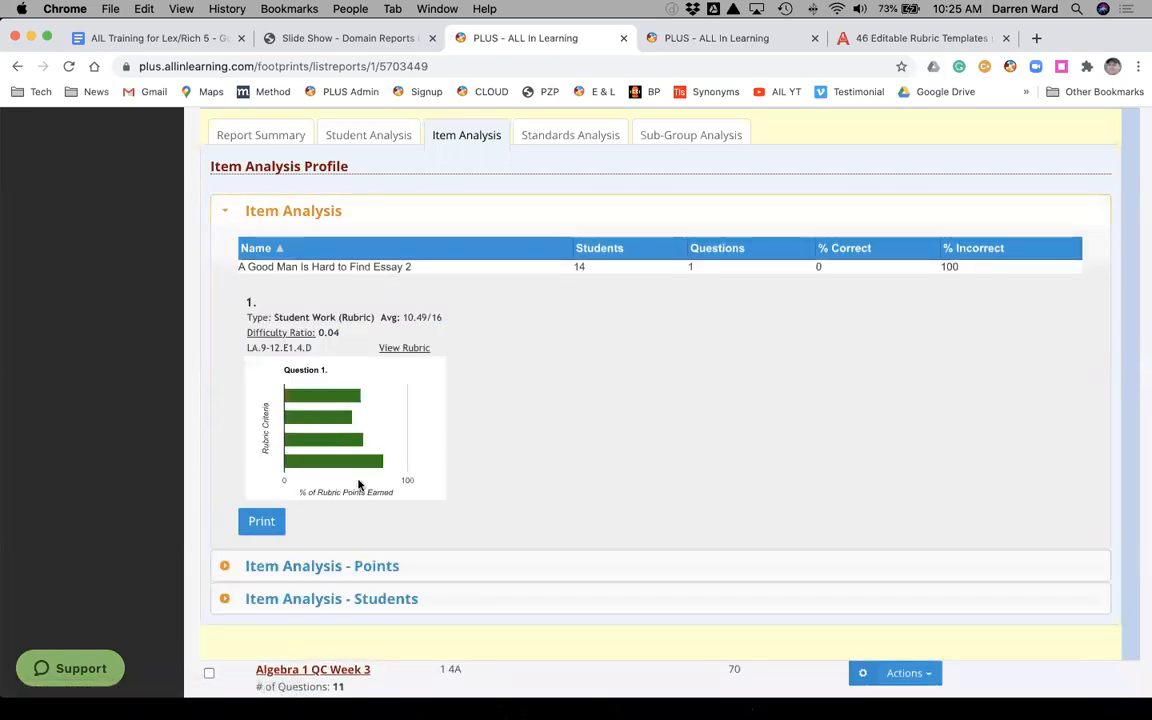
mouse_move(321, 415)
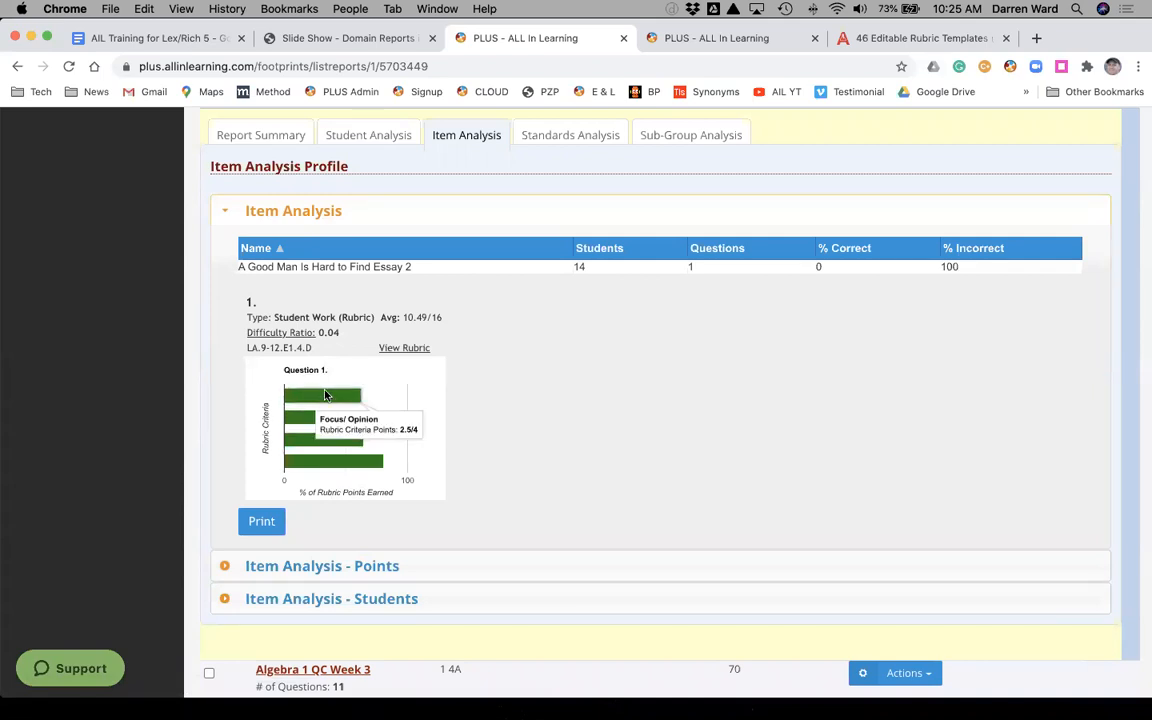
mouse_move(323, 463)
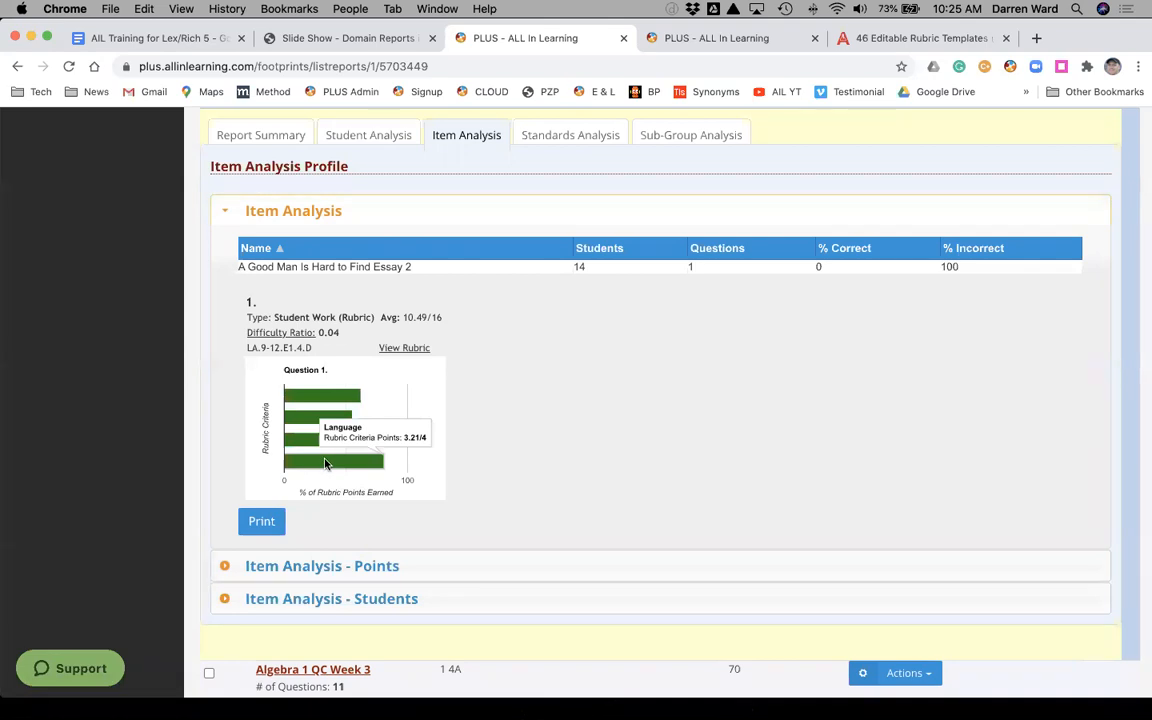
Step: View the question's class rubric, checking who was awarded level 4 in Focus/Opinion and the average points earned for each criterion
click(410, 350)
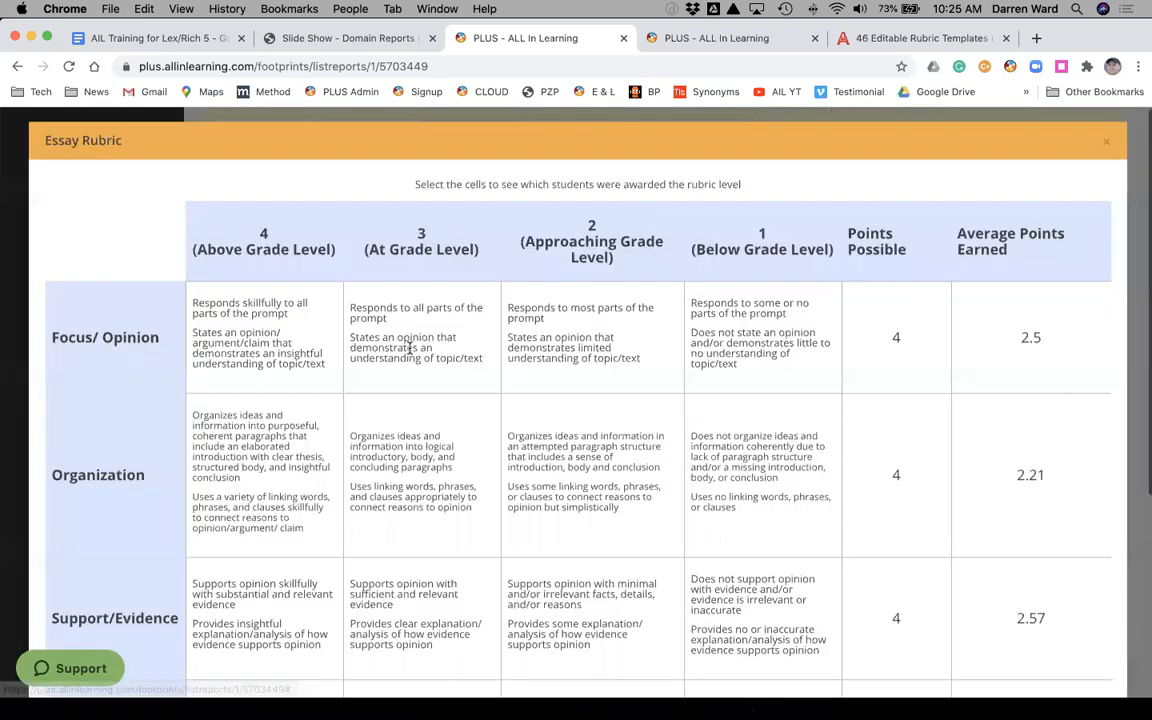
click(454, 378)
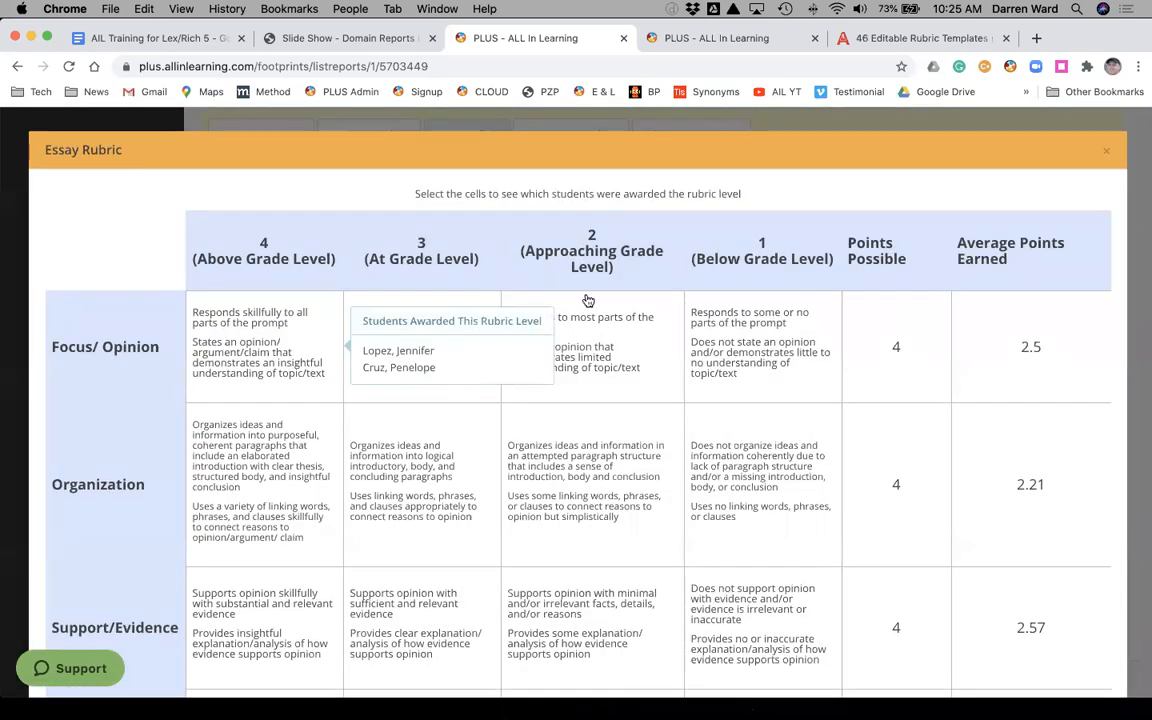
scroll(588, 300, down, 5)
scroll(588, 300, down, 1)
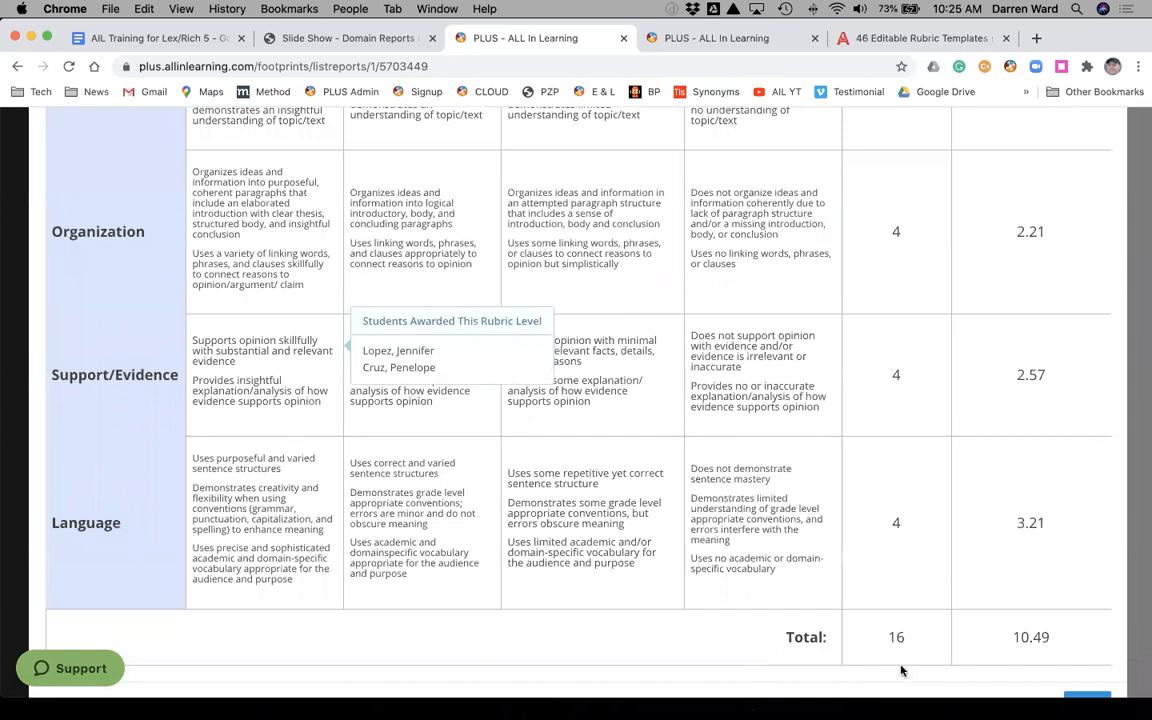
scroll(1000, 520, up, 2)
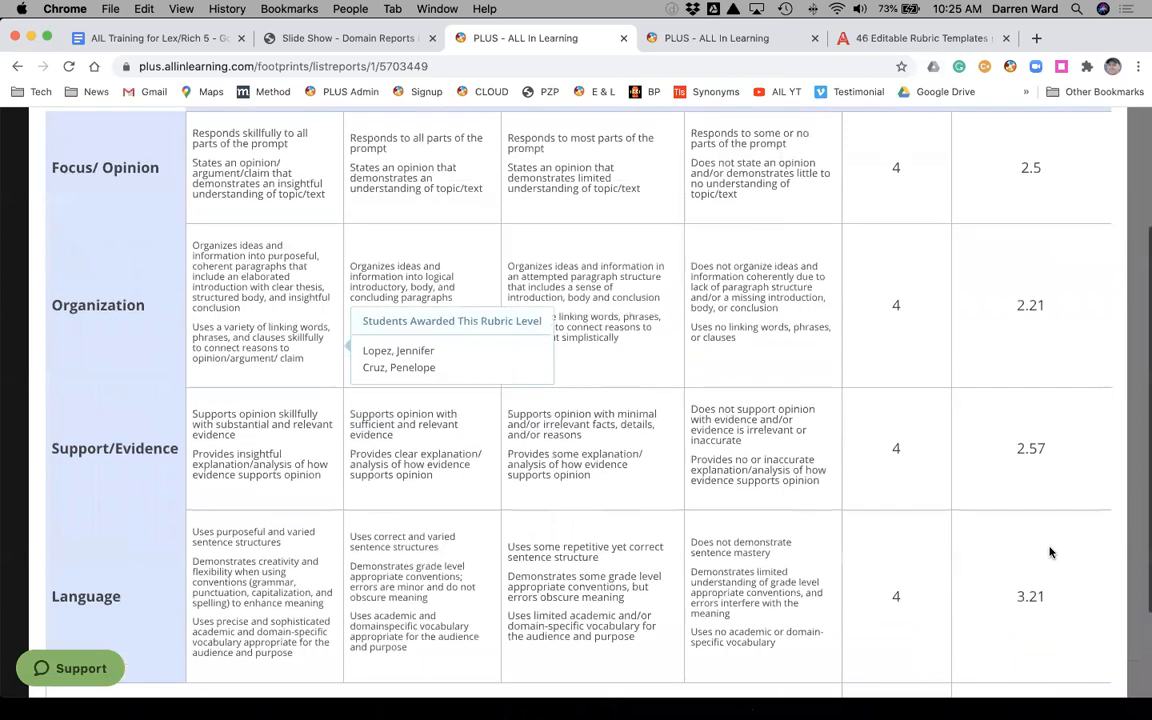
double_click(1040, 596)
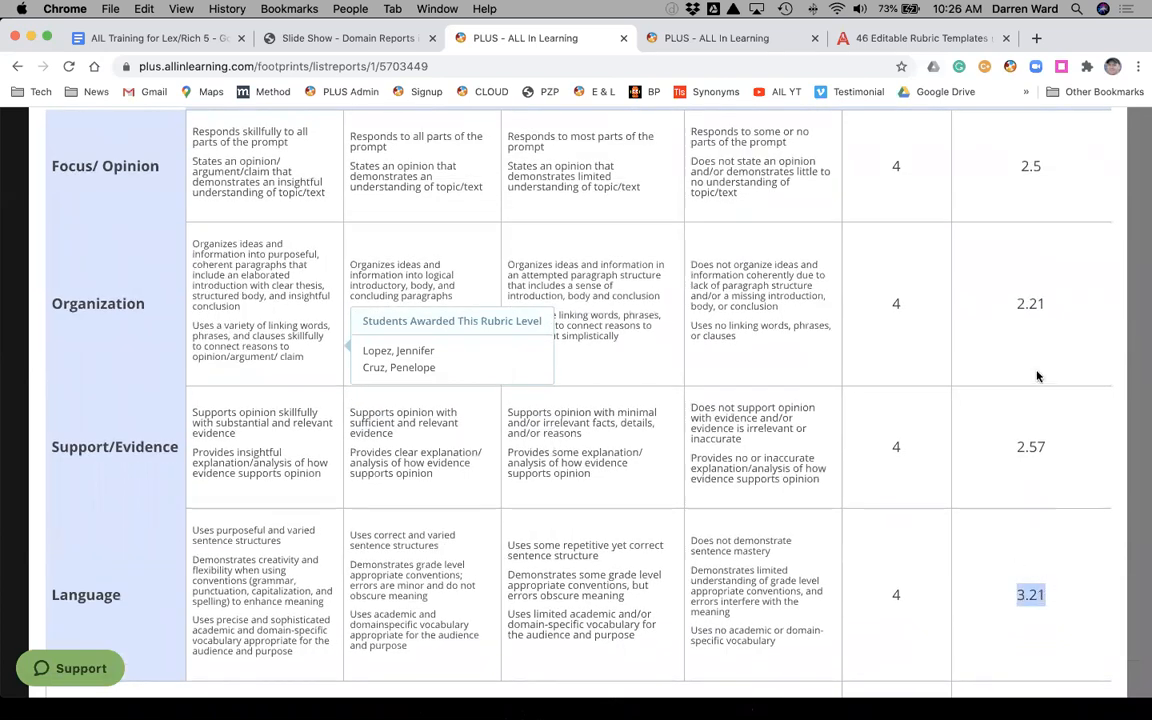
double_click(1032, 301)
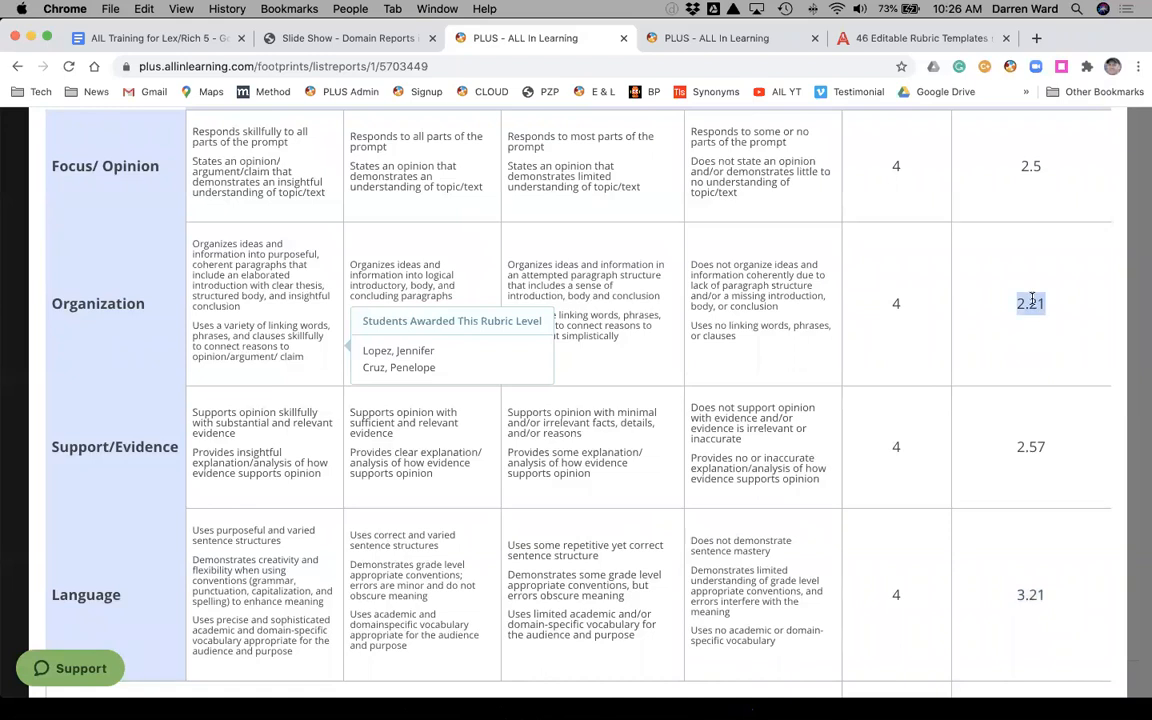
scroll(977, 334, up, 2)
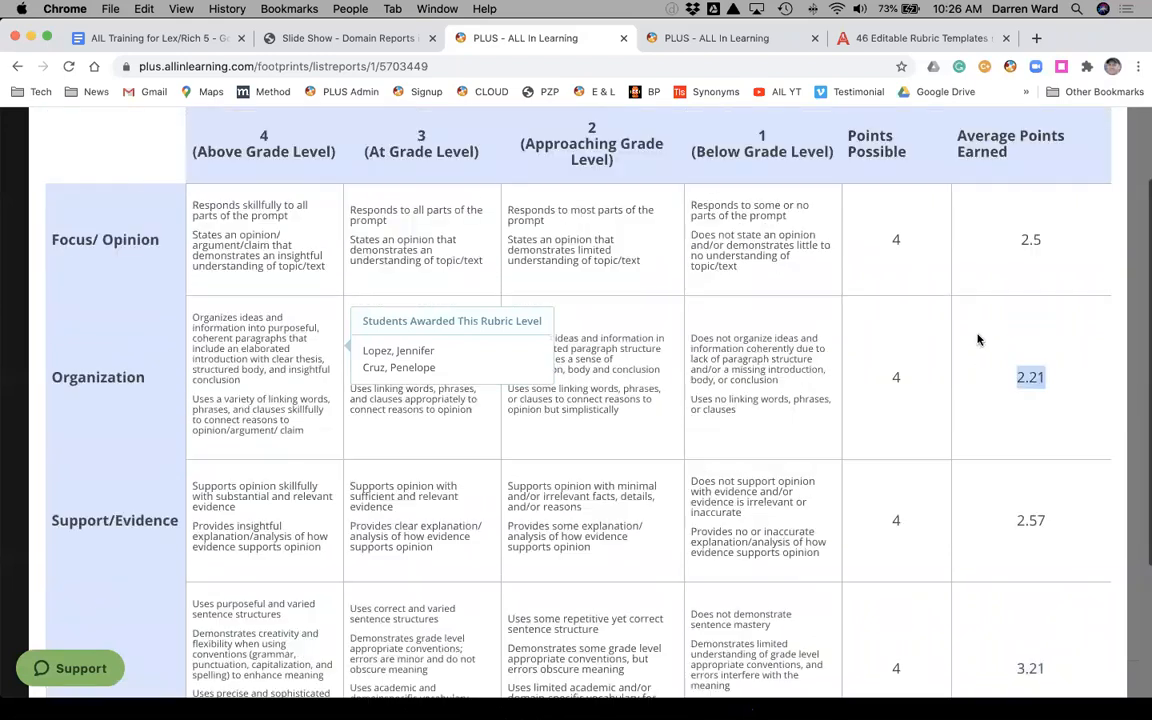
Step: Check which students were awarded levels 4, 3 and 2 in the Organization row of the rubric
click(236, 370)
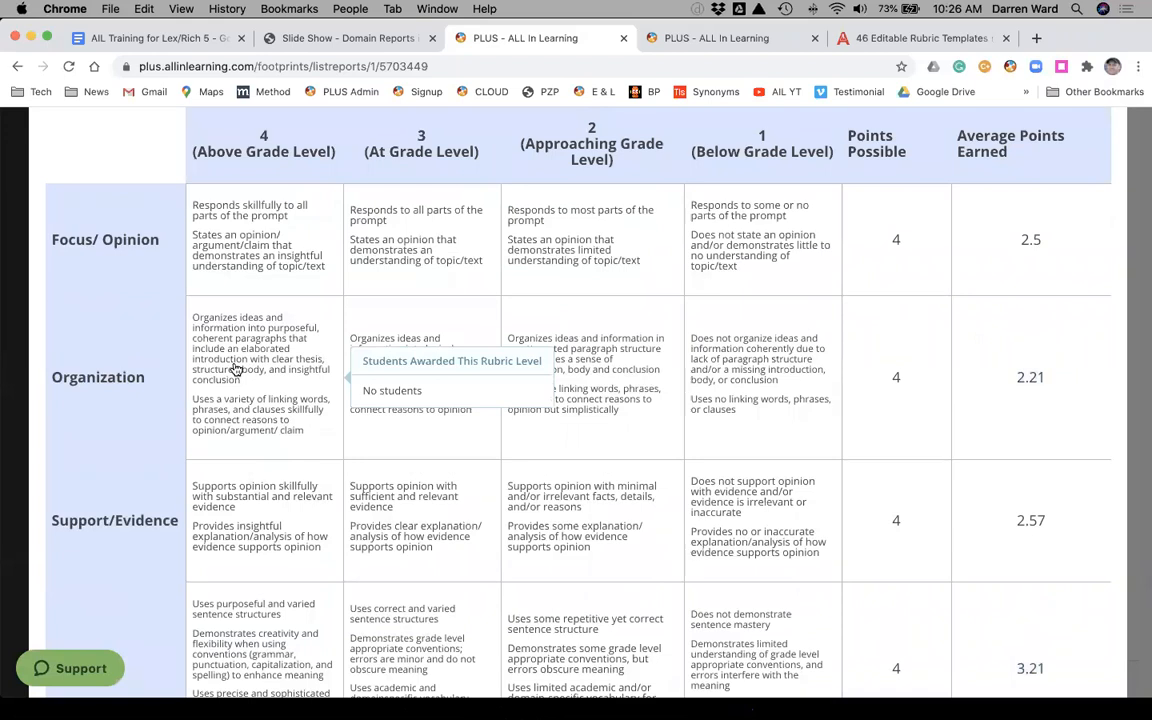
click(392, 334)
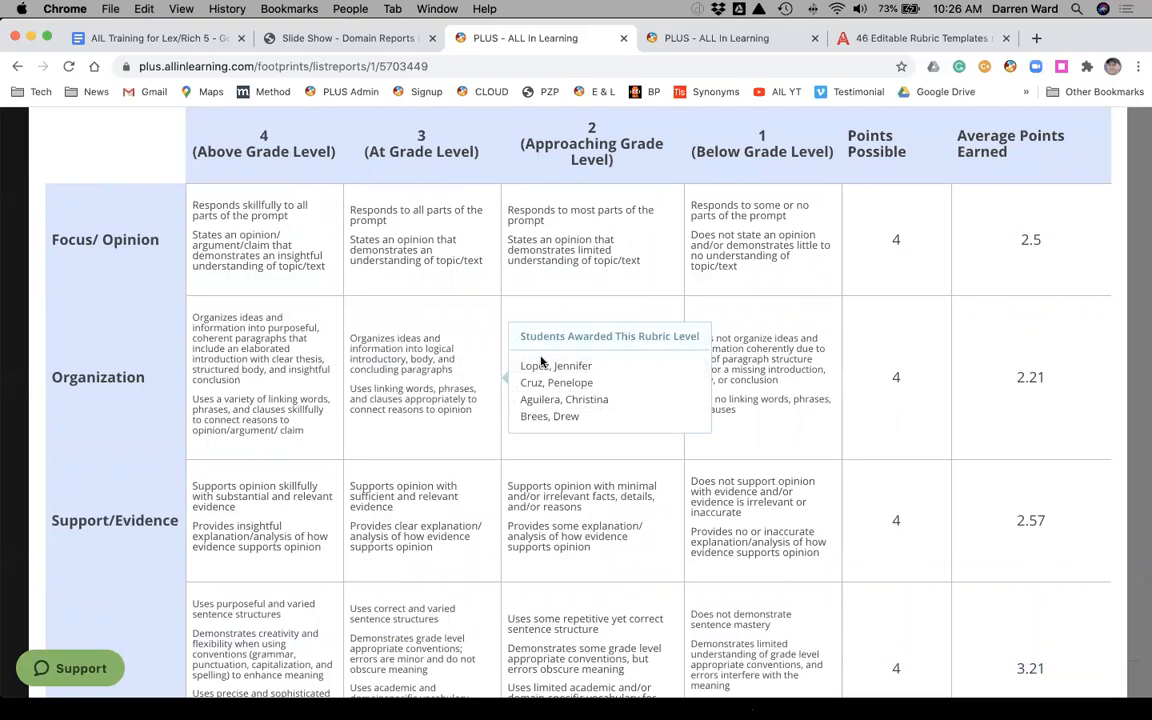
click(655, 330)
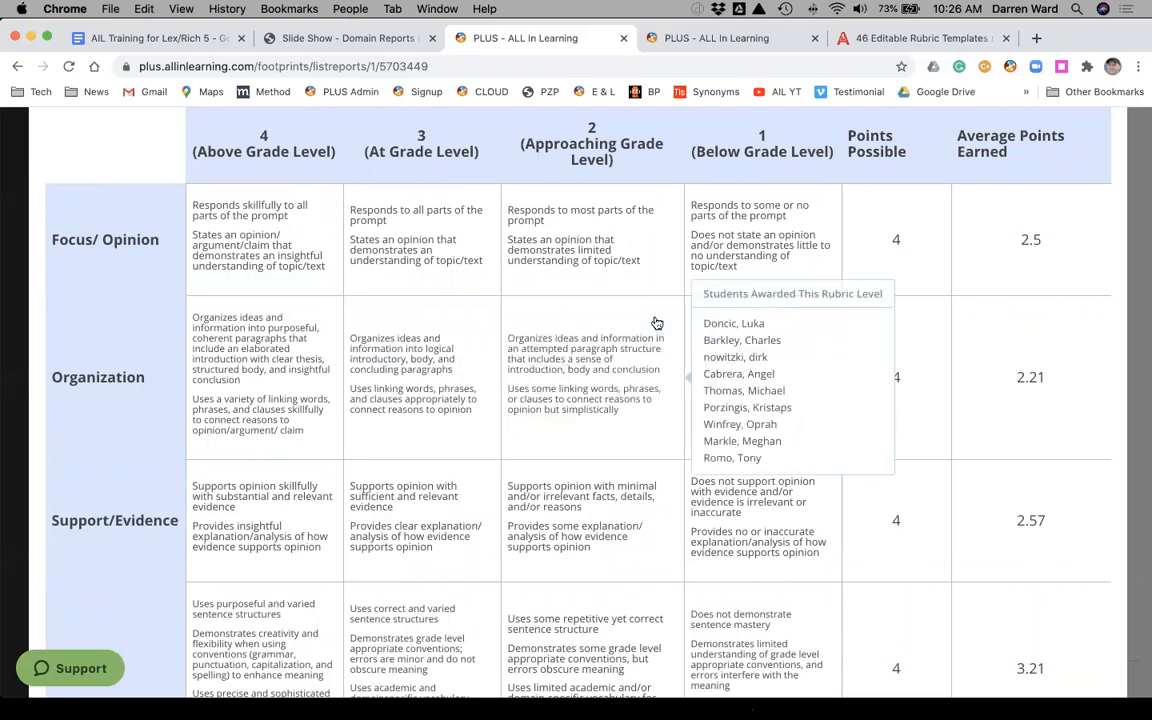
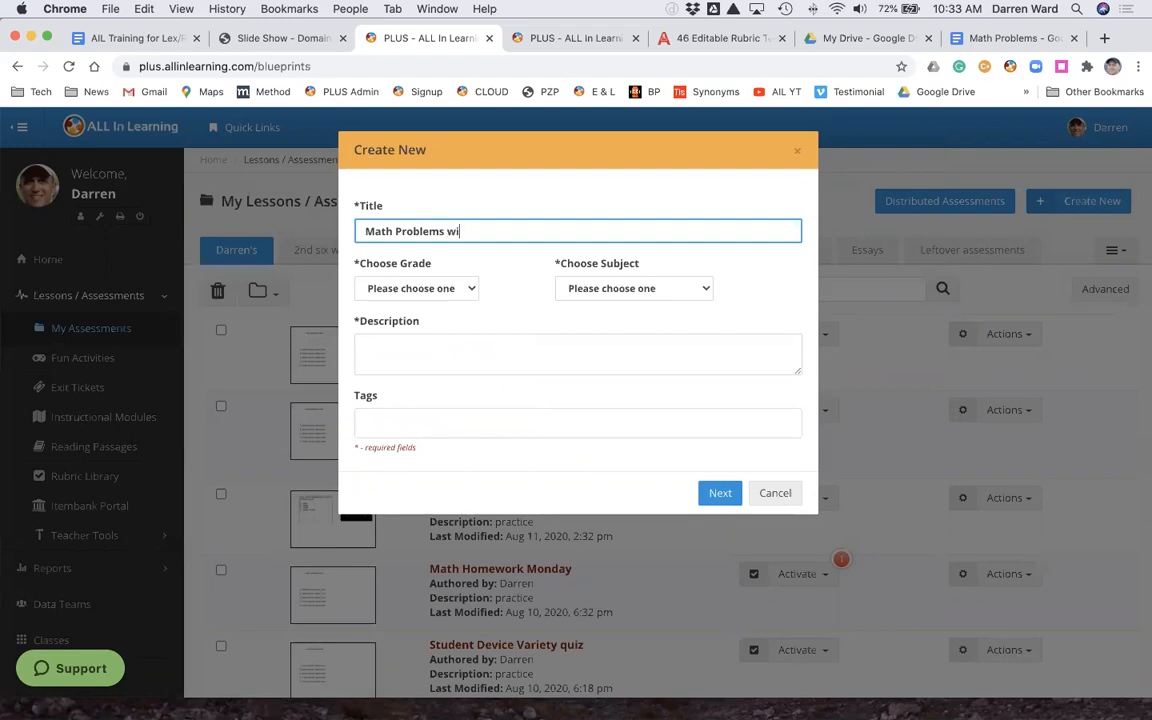
Step: Create an assessment titled "Math Problems with Slider" for Sixth Grade Mathematics with the description "practice"
text(Slider)
click(442, 298)
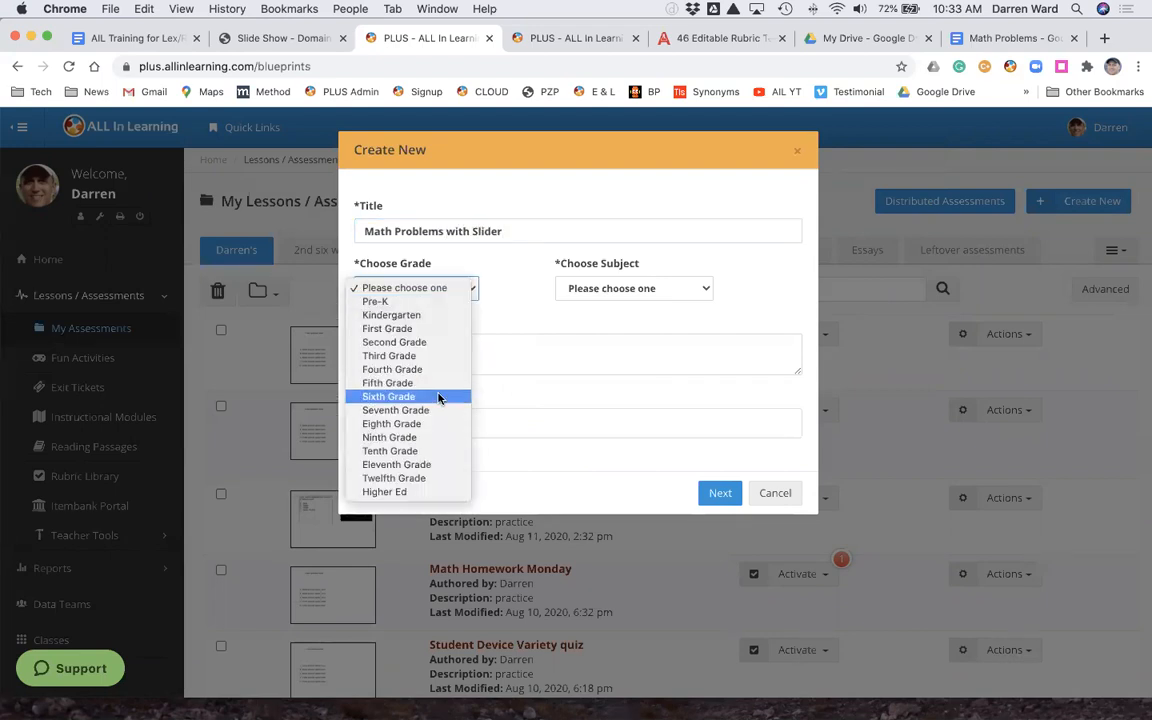
click(445, 398)
click(608, 293)
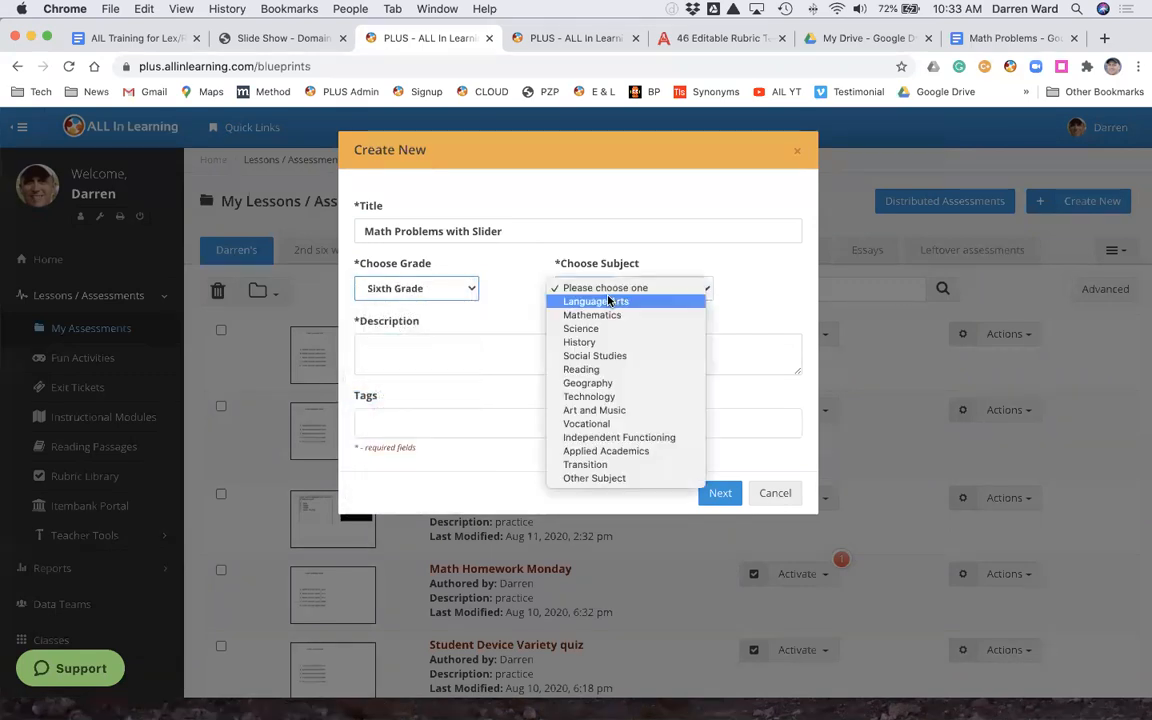
click(610, 315)
click(483, 371)
text(practice)
click(712, 496)
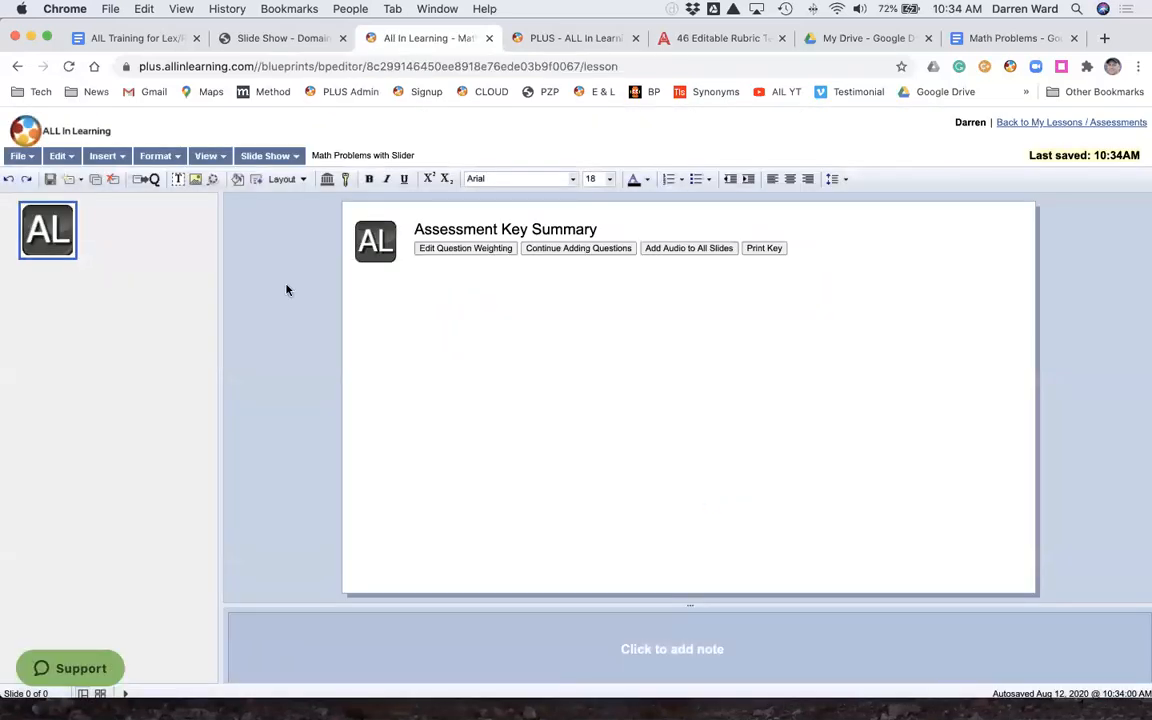
Step: Insert a Content slide and enter "Solve for x" with the equation "4X + 5 = 12" below it
click(106, 157)
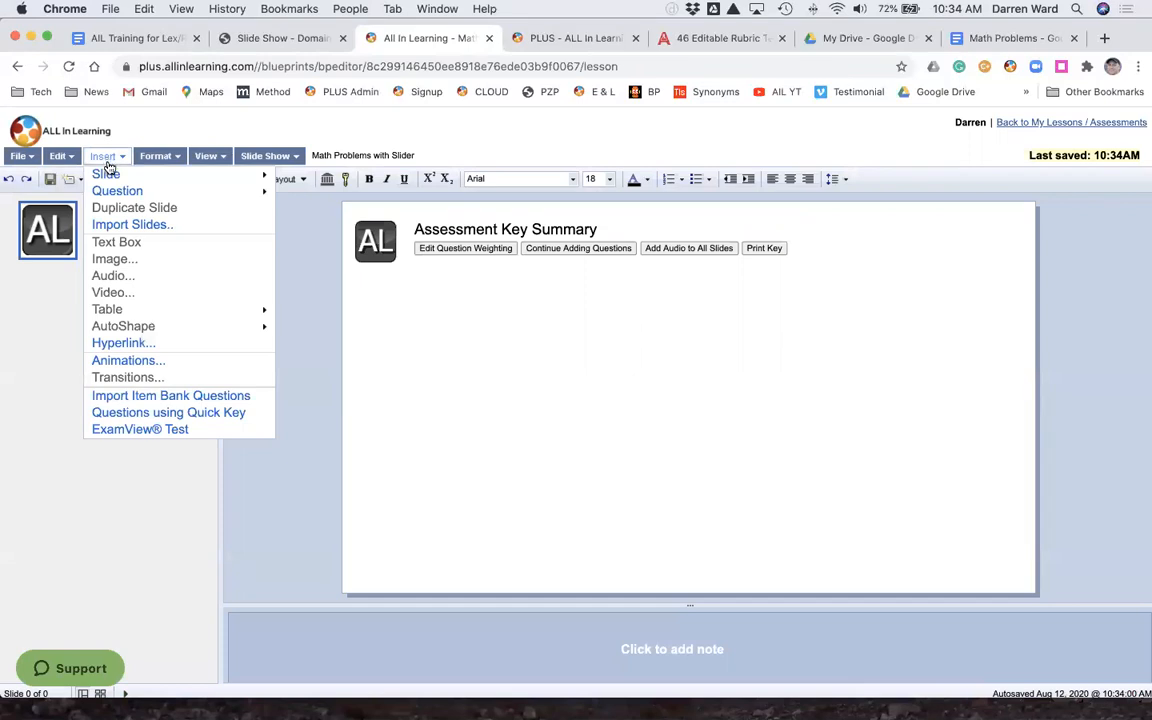
mouse_move(112, 177)
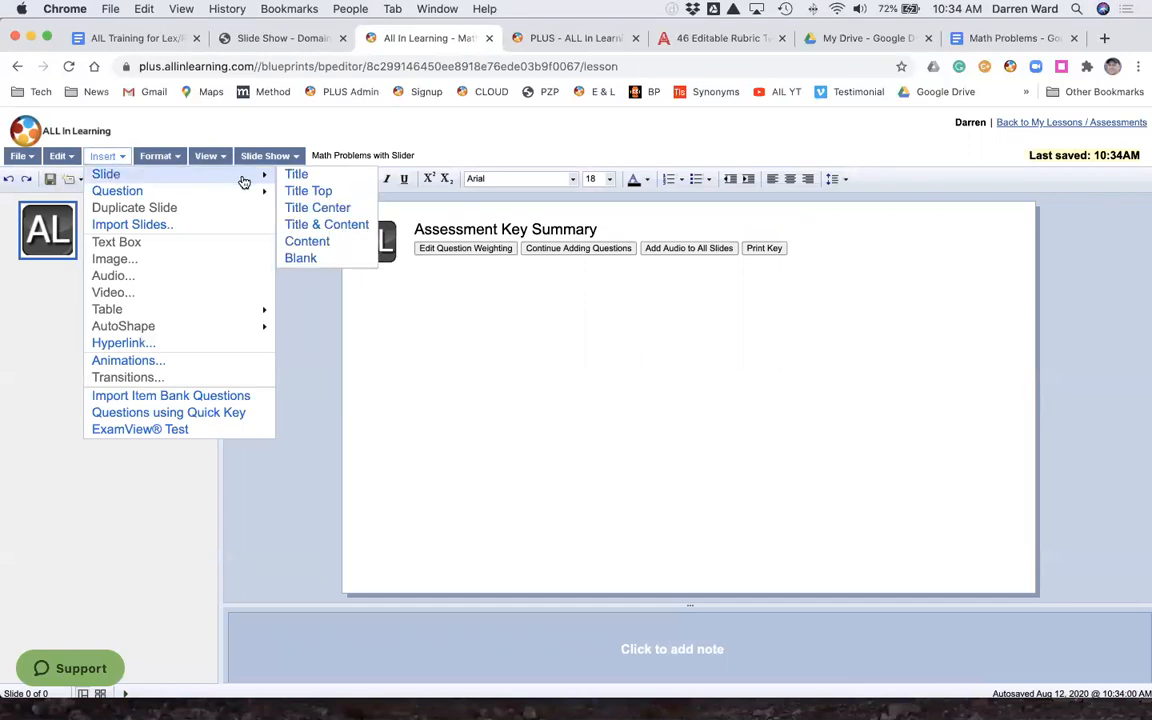
click(302, 244)
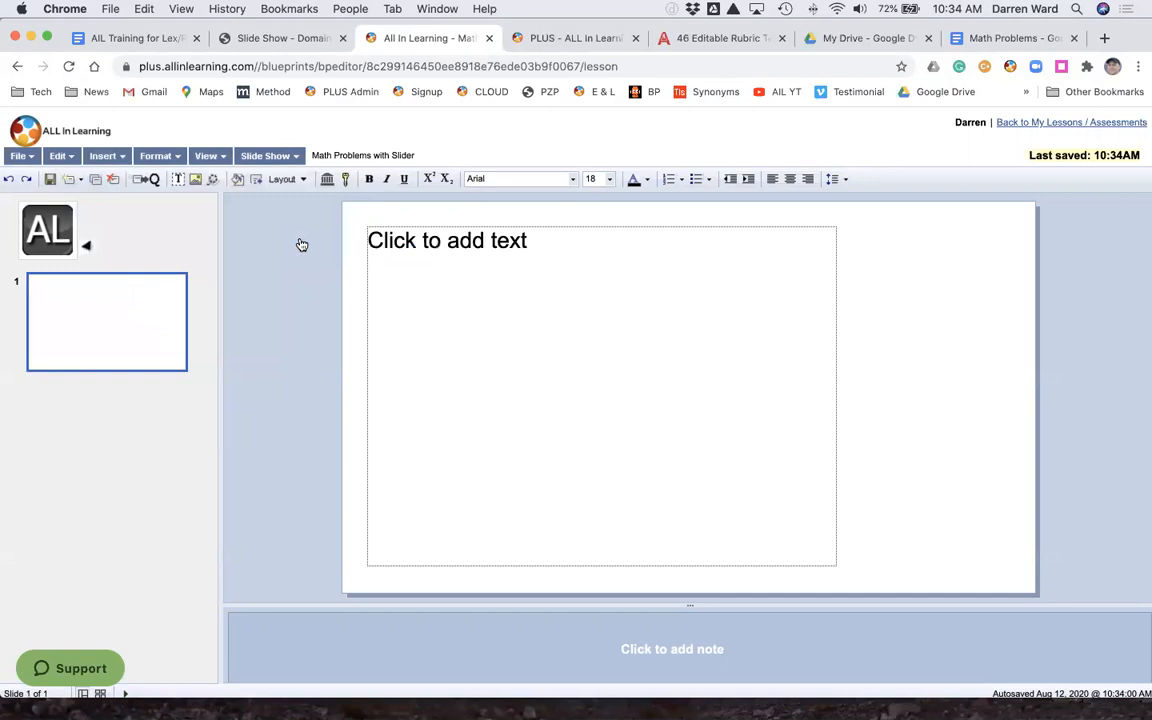
click(530, 251)
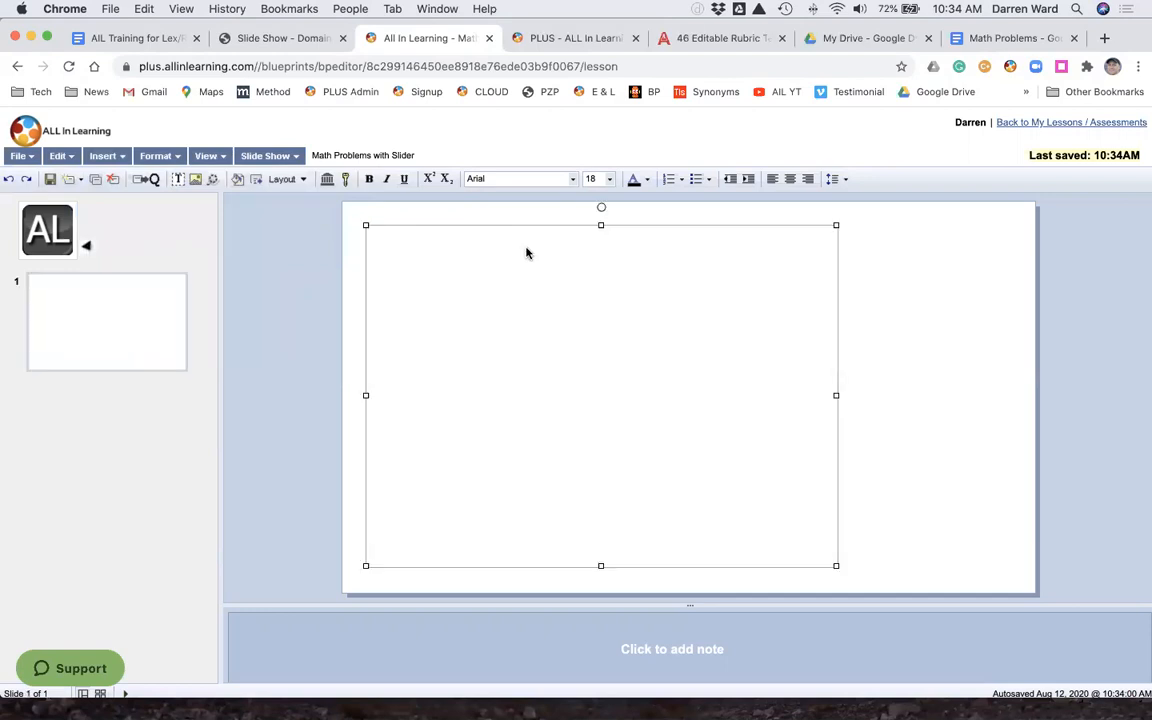
text(SO)
key(BackSpace)
text(o)
text(lve for x)
text(X)
text( + )
text(5 = 12  )
Step: Add the answer choices "a. 1", "b. 2", "c. 3" and "D. NH" below the equation
text(a. 1)
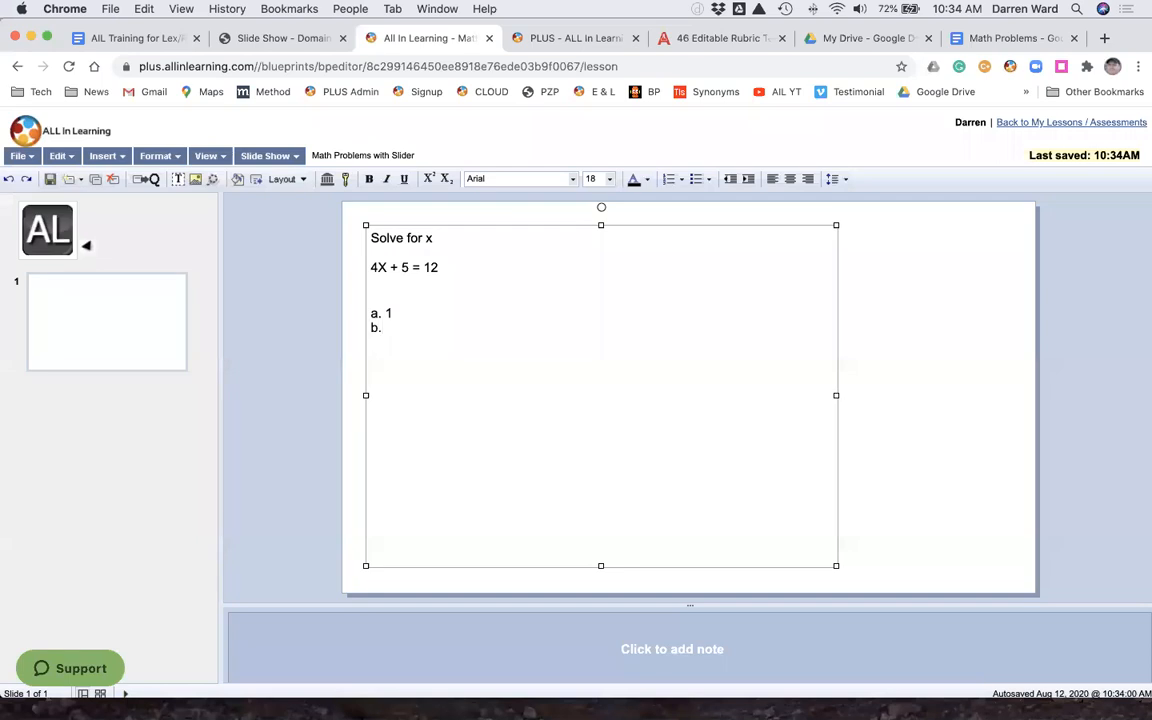
key(BackSpace)
text(2)
key(Return)
text(c. 3 )
text(D. NH)
Step: Set the font size of all the text in the slide's text box to 34
key(shift+Up)
key(shift+Up)
key(shift+Up)
key(shift+Up)
key(shift+Up)
key(shift+Up)
key(shift+Up)
key(shift+Up)
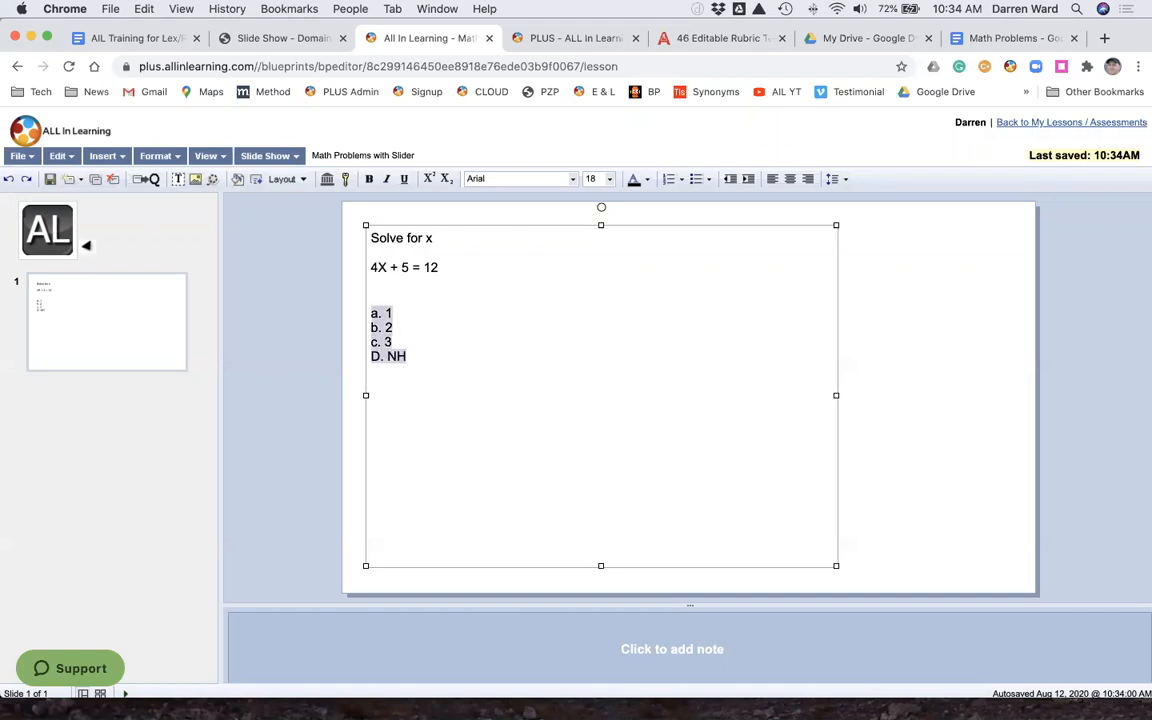
click(609, 179)
click(595, 323)
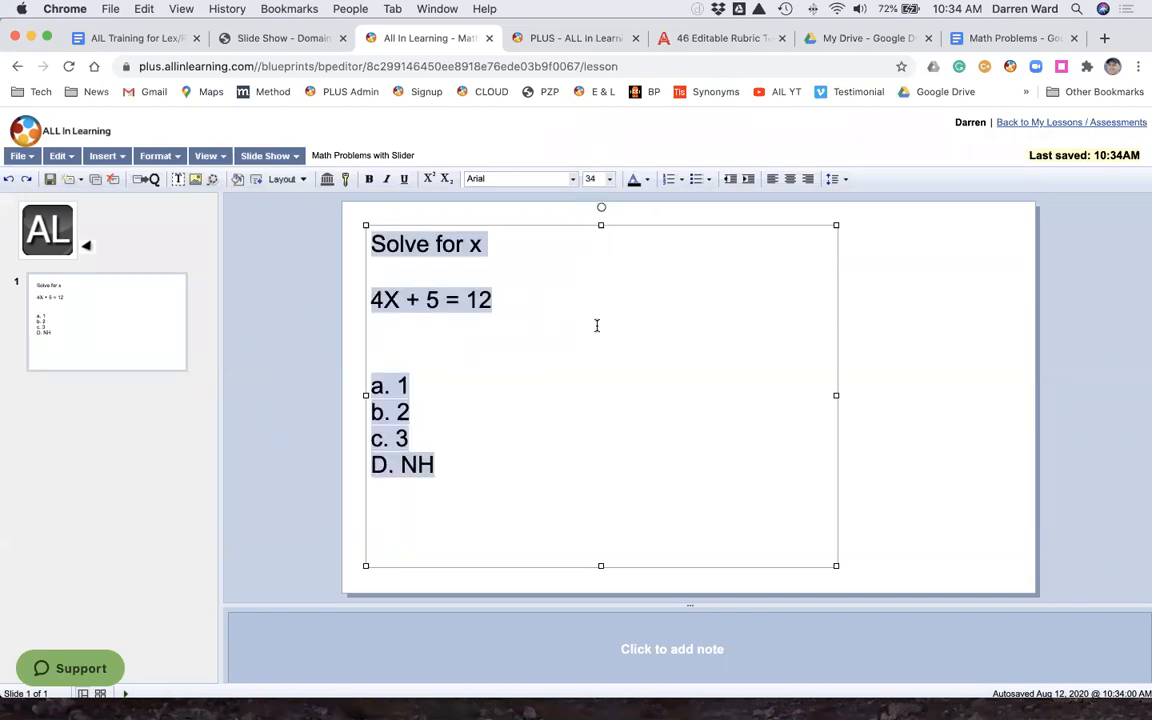
click(665, 381)
Step: Convert the slide to a four-answer Multiple Choice question with C as the correct answer
click(149, 352)
click(151, 180)
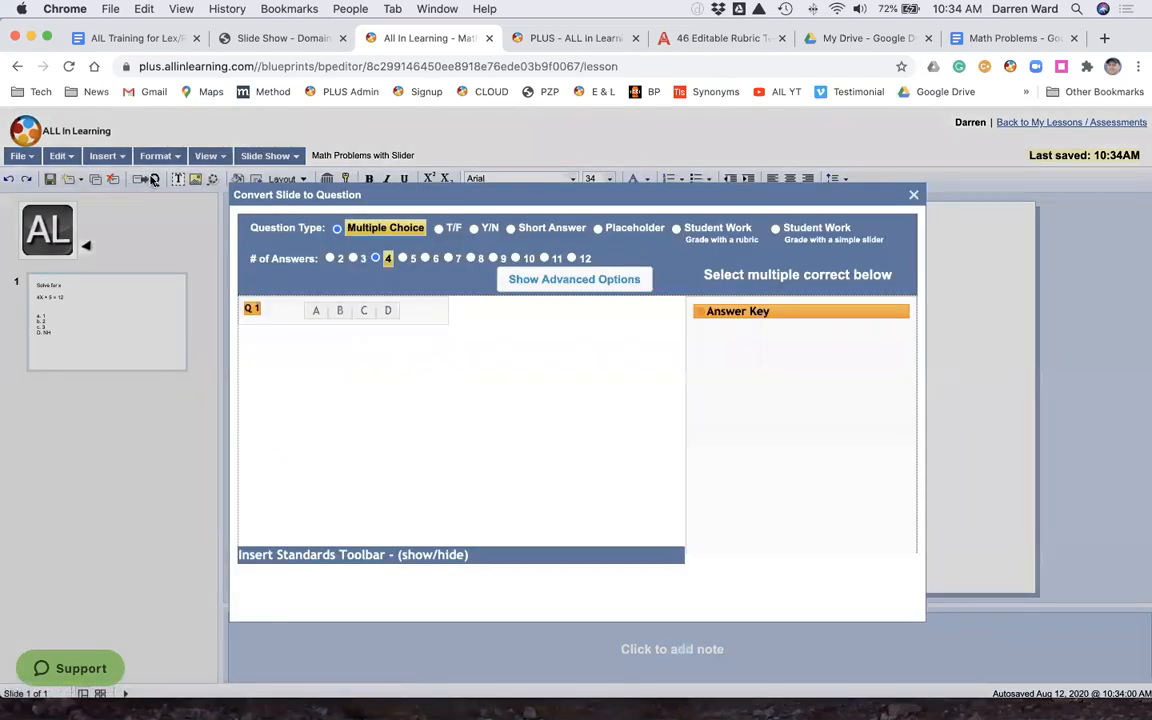
click(364, 310)
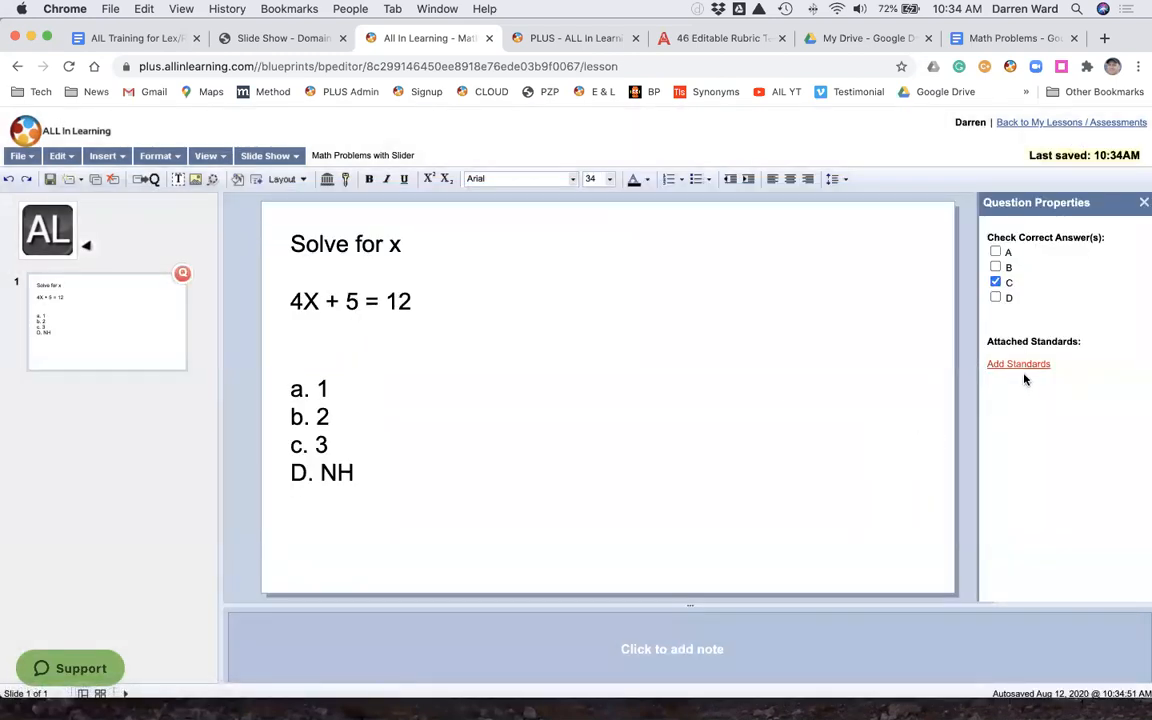
Step: Duplicate the question slide and change the copy's equation to "4X + 8 = 20"
click(75, 329)
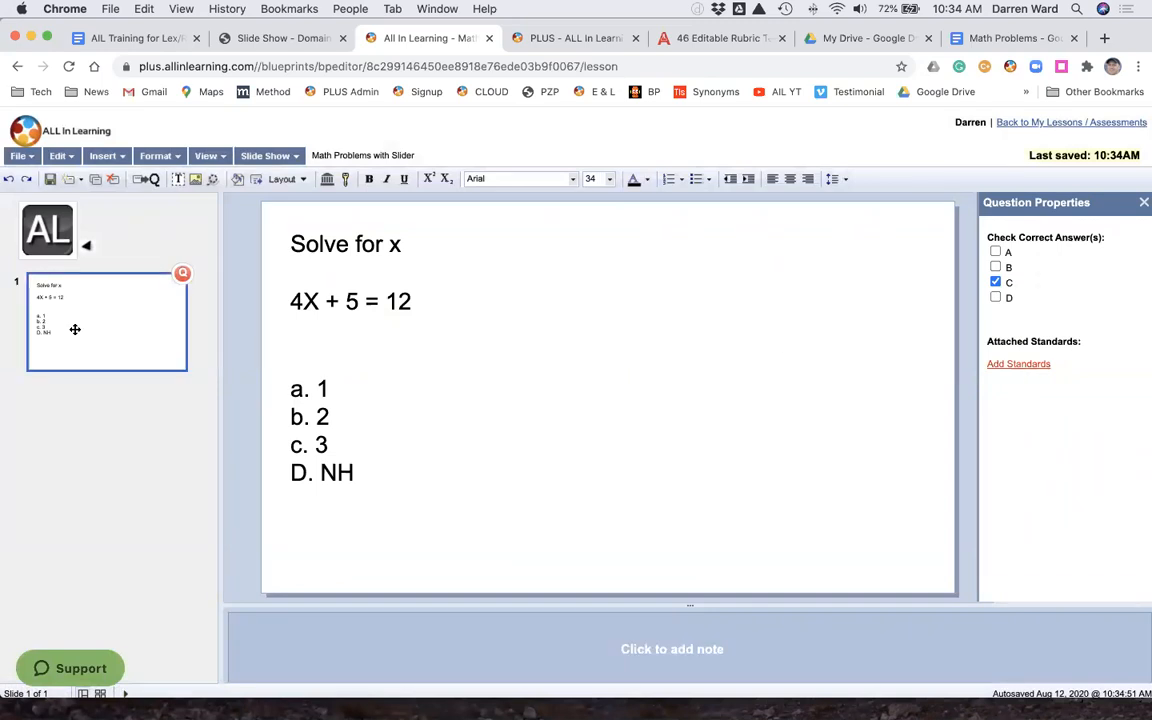
click(96, 178)
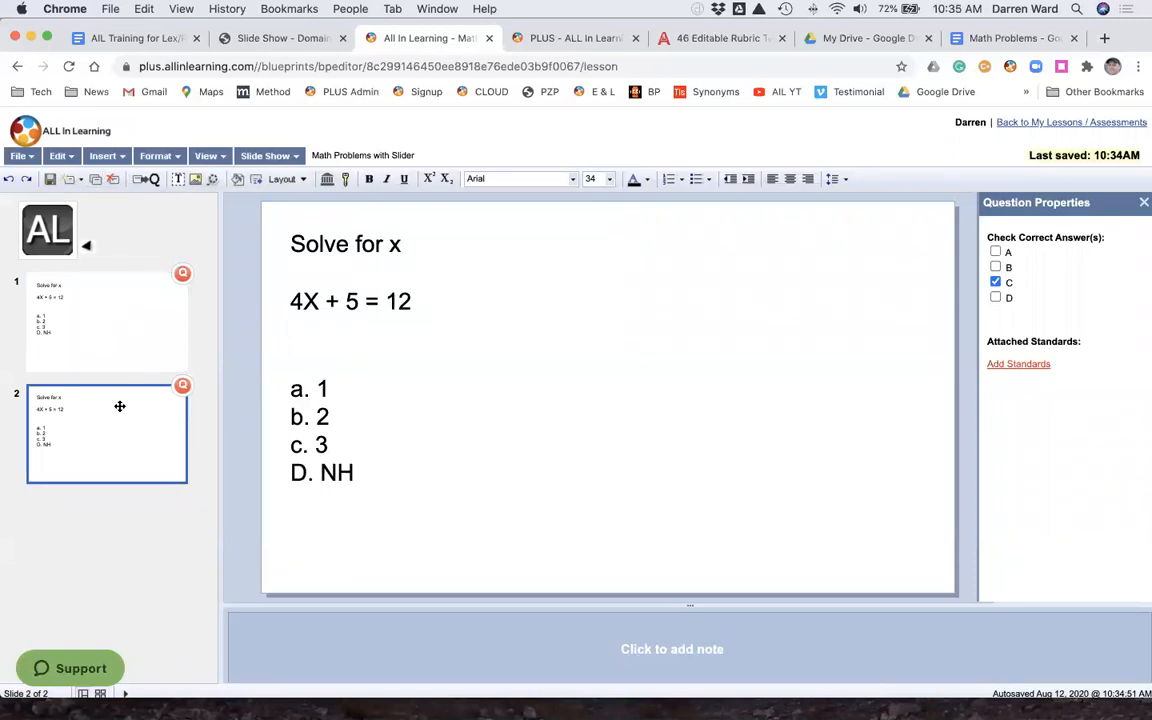
click(332, 278)
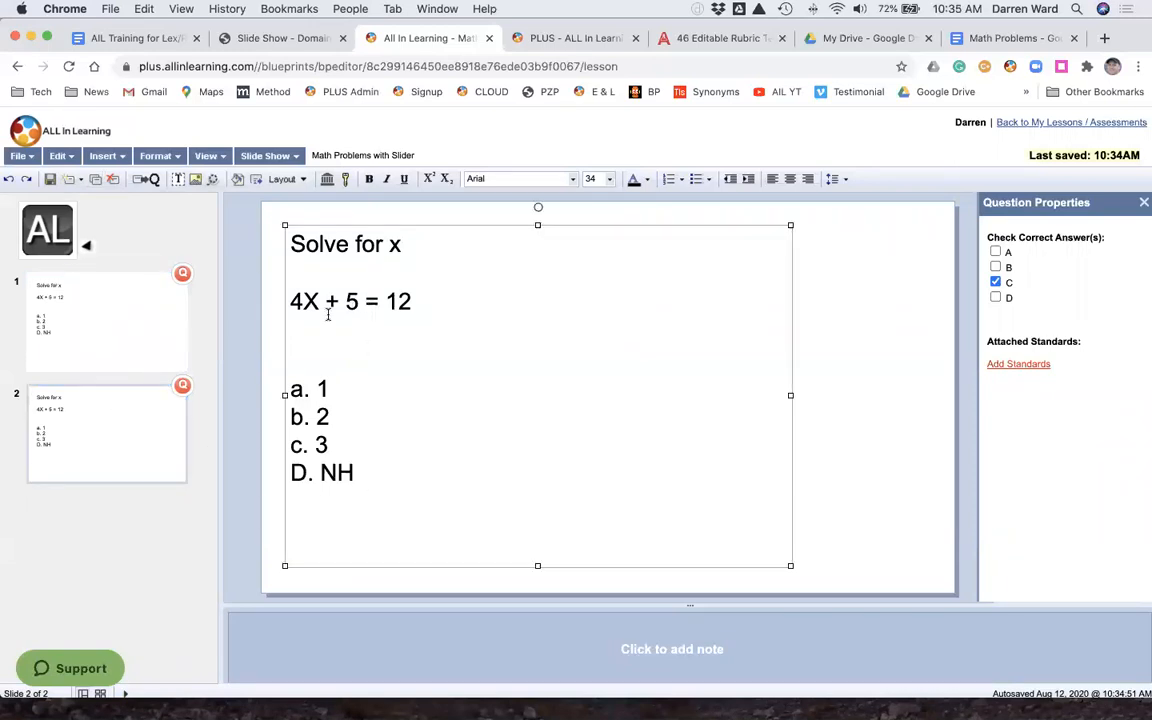
click(365, 301)
key(BackSpace)
key(BackSpace)
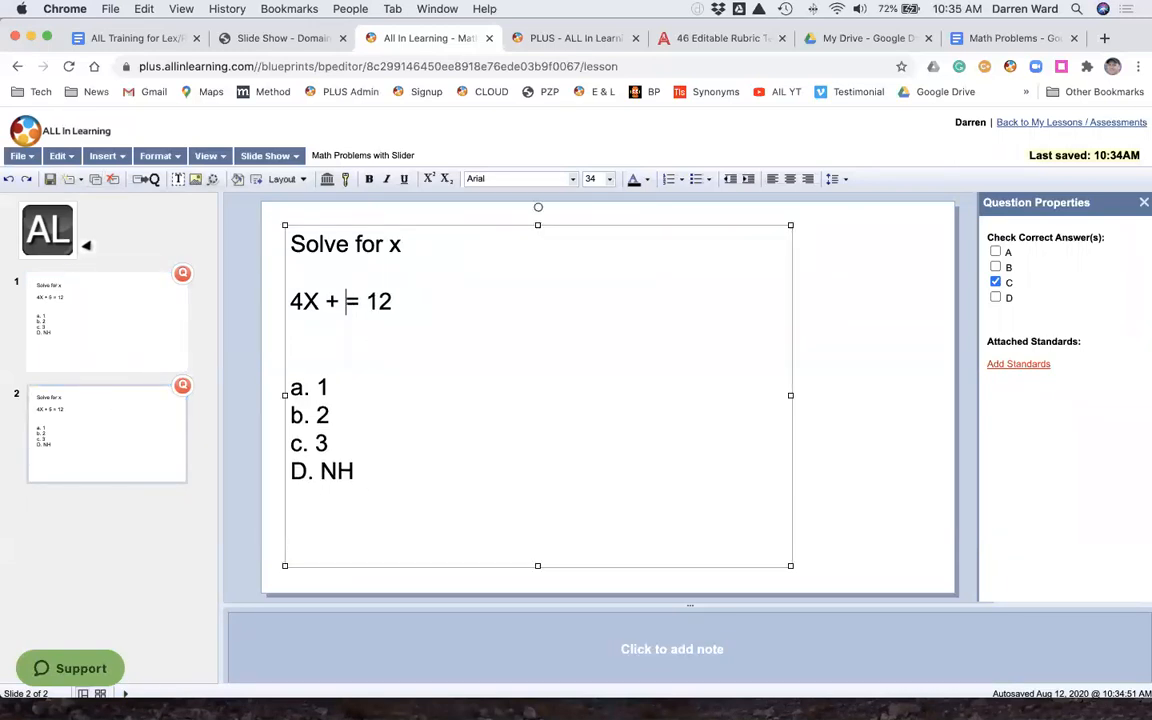
text(8)
key(Right)
key(Right)
key(Right)
key(Right)
key(BackSpace)
key(BackSpace)
text(20)
Step: Change choice c on the second question to 5 and make A its only correct answer
click(337, 388)
click(337, 440)
key(BackSpace)
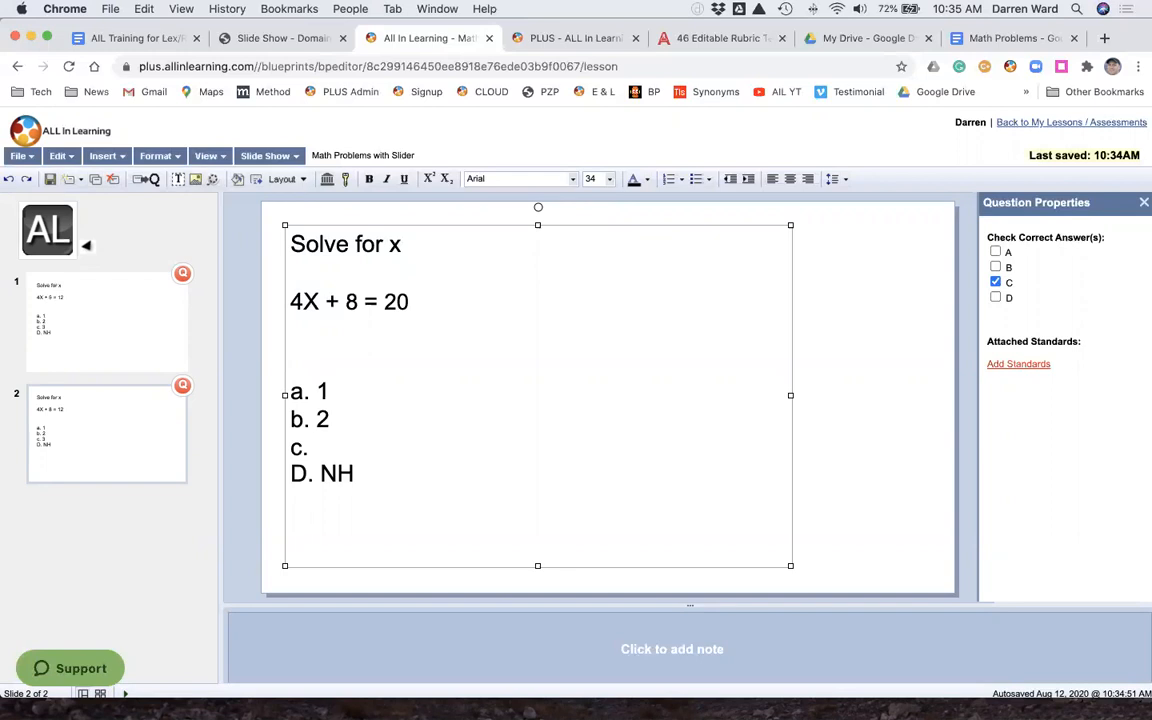
text(5)
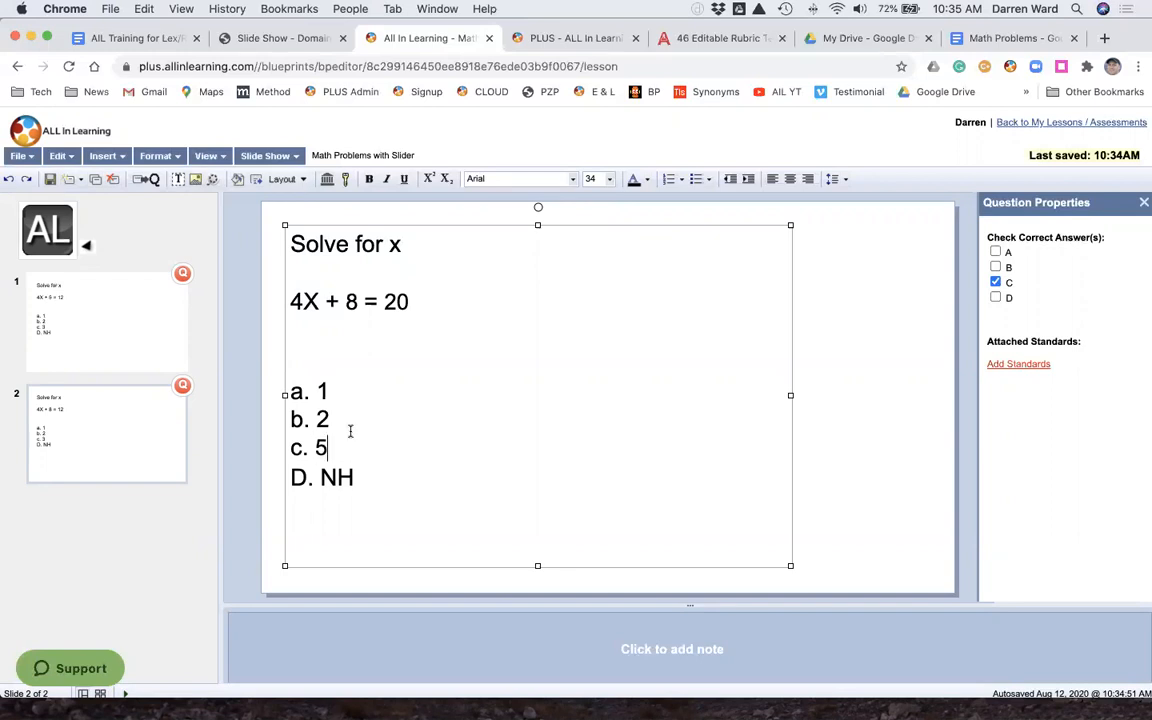
click(995, 252)
click(995, 282)
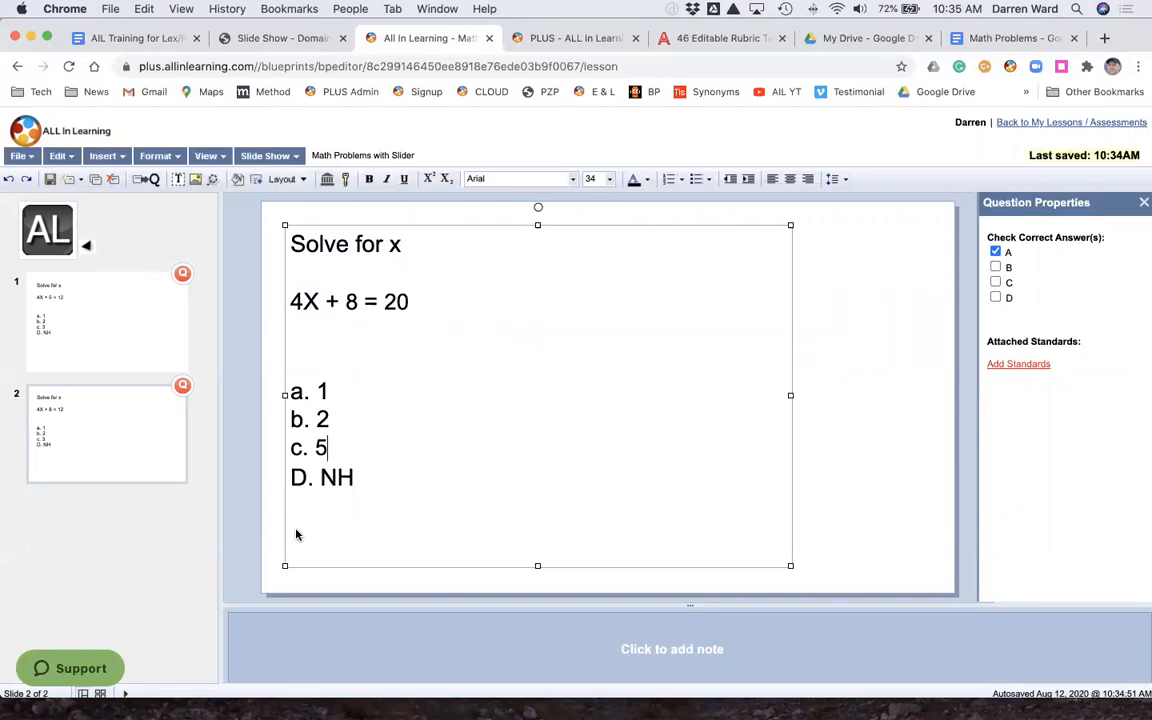
Step: Add a simple-slider student work question reading "Upload pictures of you solving the last two problems to receive full credit." with a value of 6
click(114, 388)
click(98, 157)
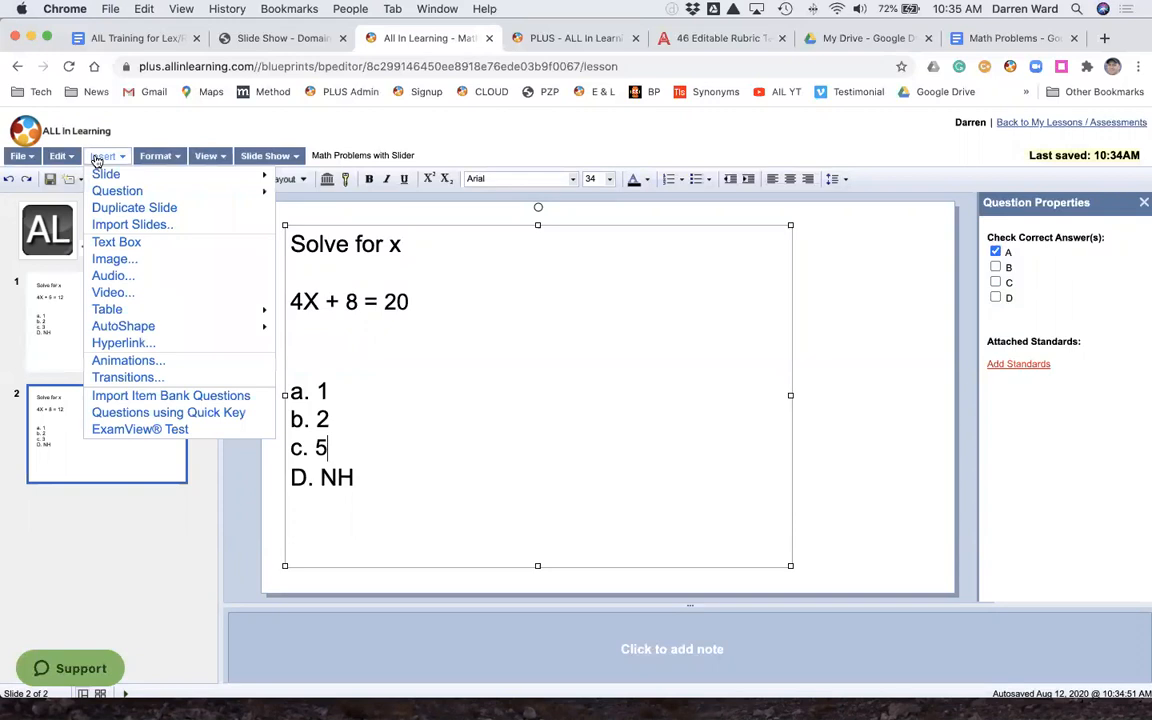
mouse_move(110, 190)
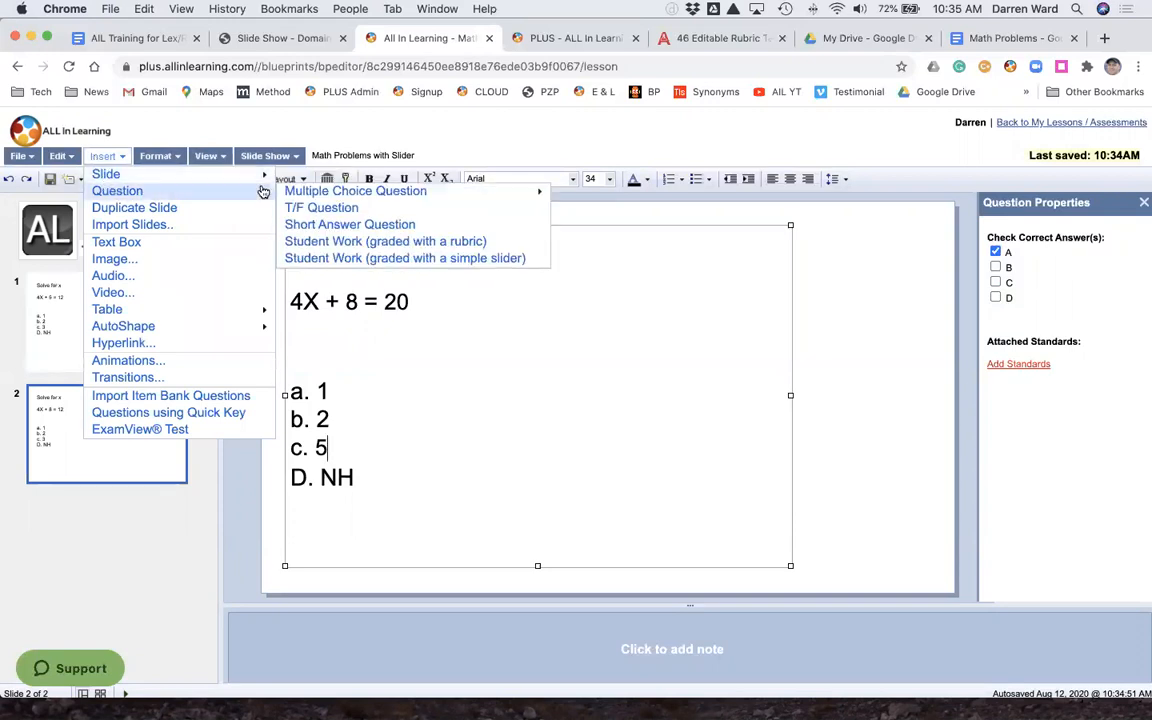
click(380, 259)
drag(459, 241, 319, 241)
text(Uploa)
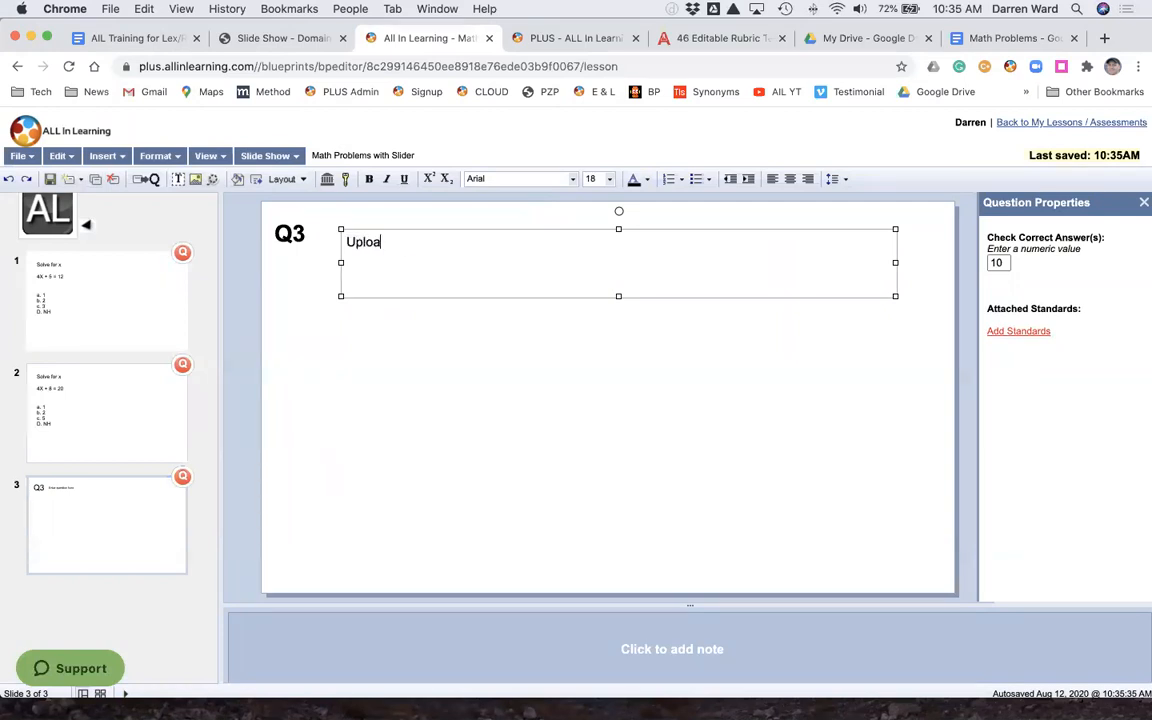
text(d pictures of you solvin)
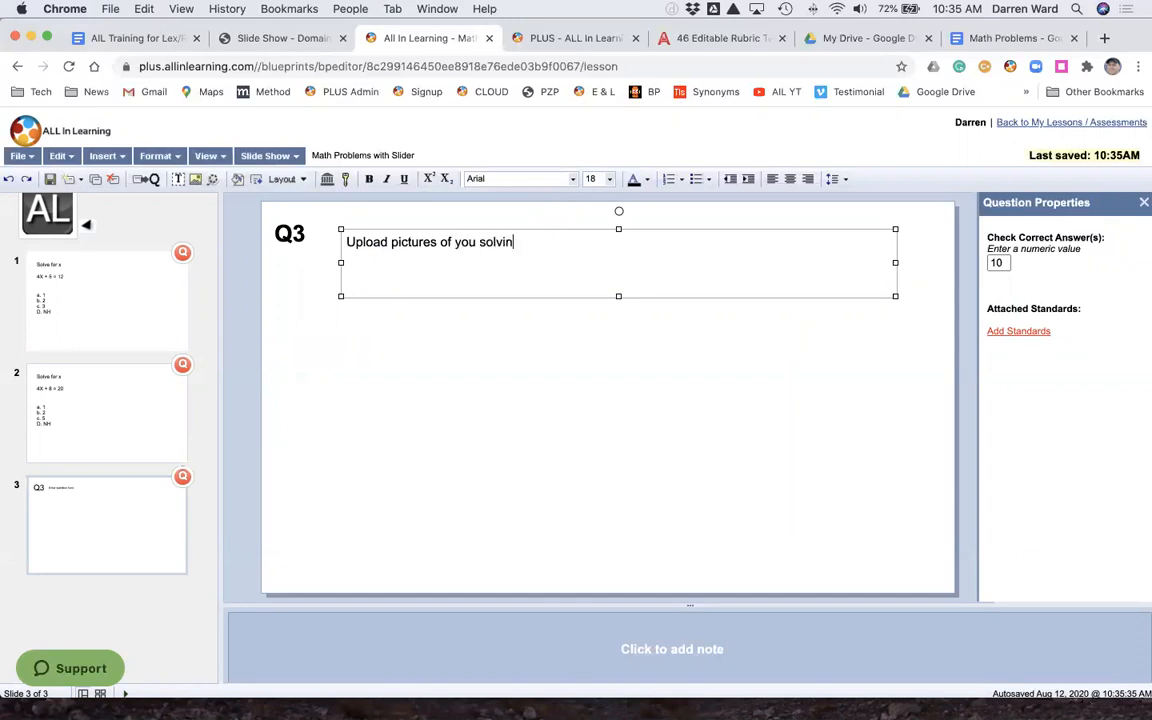
text(g the last two problems to r)
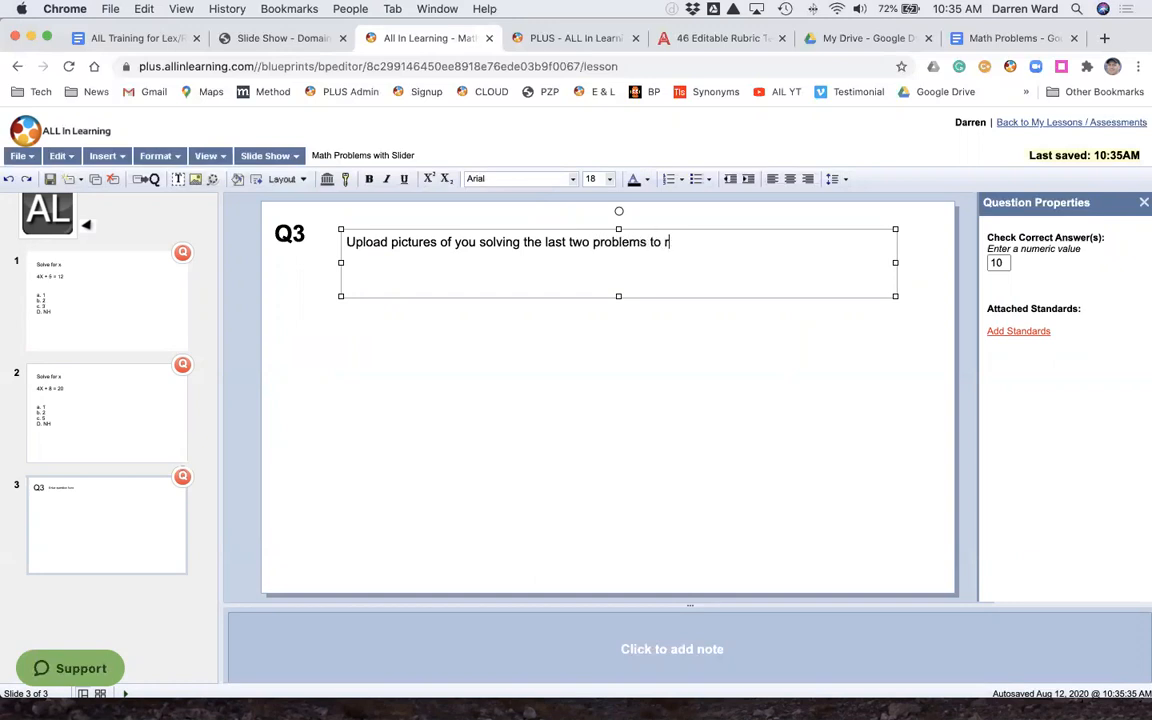
text(eceive full credit.)
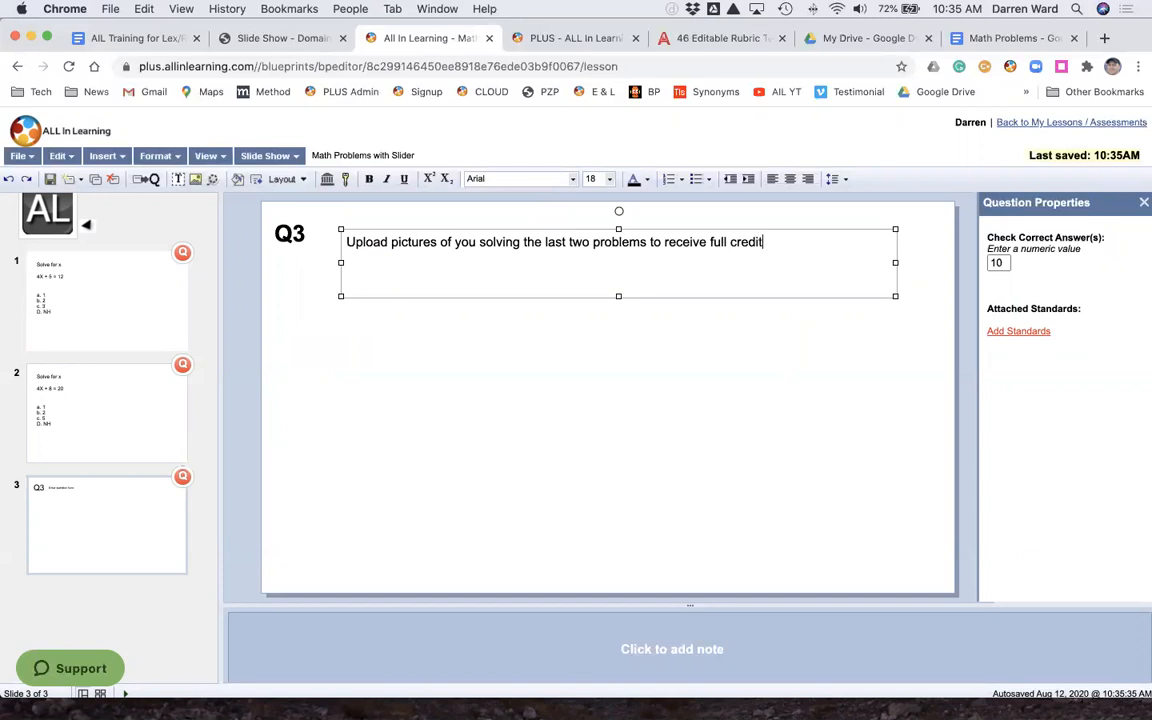
click(1002, 262)
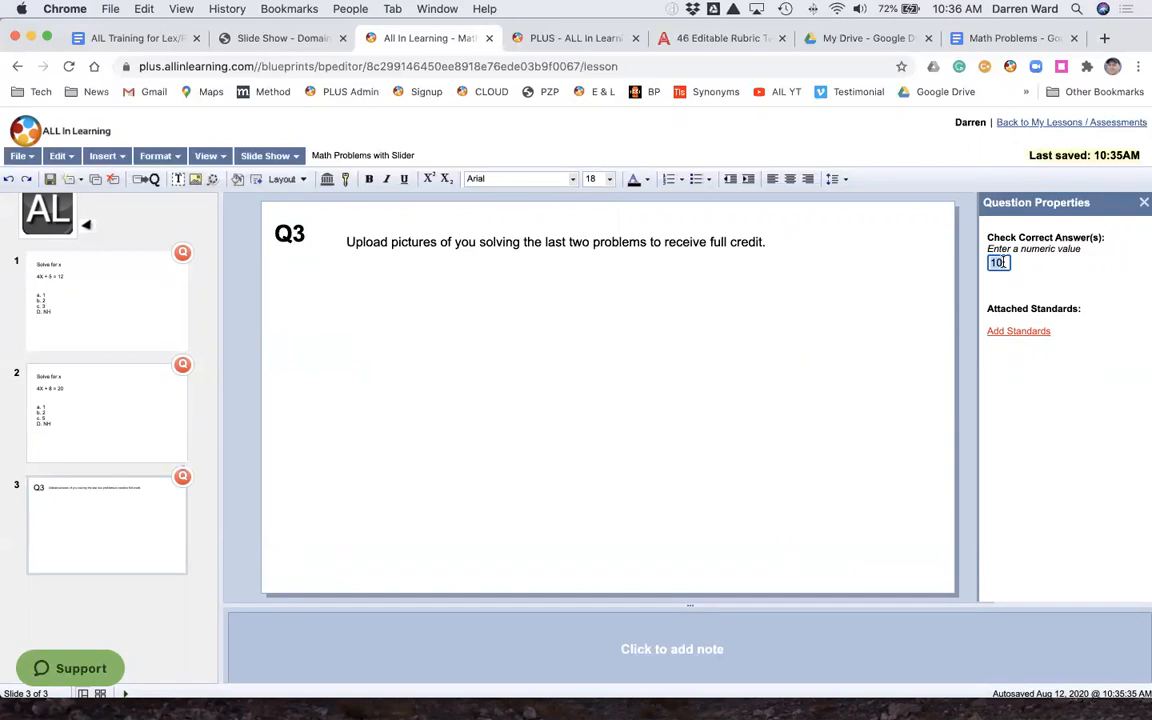
text(6)
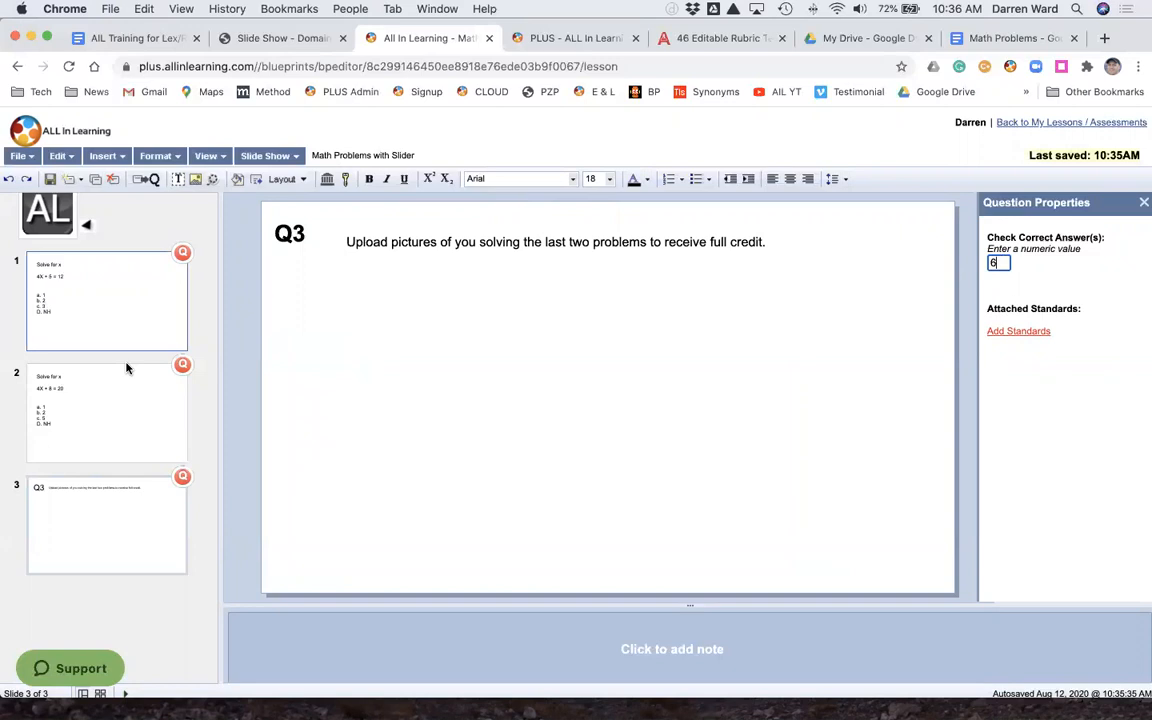
Step: Set the weight of question 3 to 2 points, save the assessment and return to My Lessons / Assessments
click(49, 222)
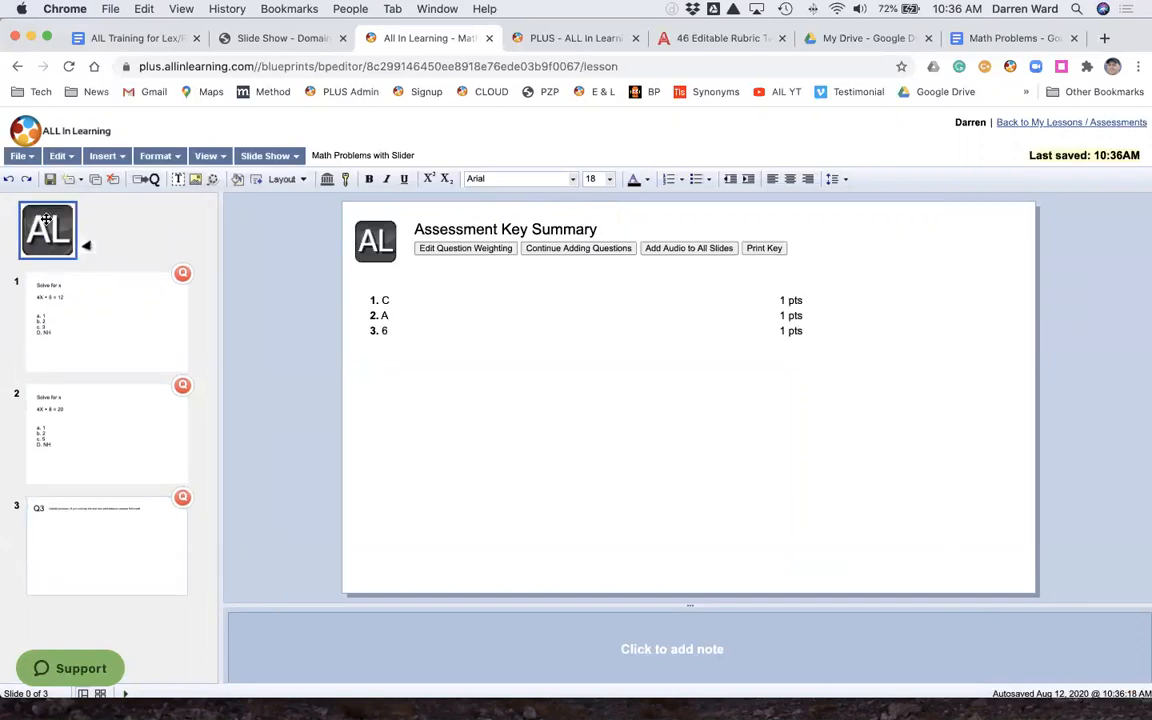
click(461, 249)
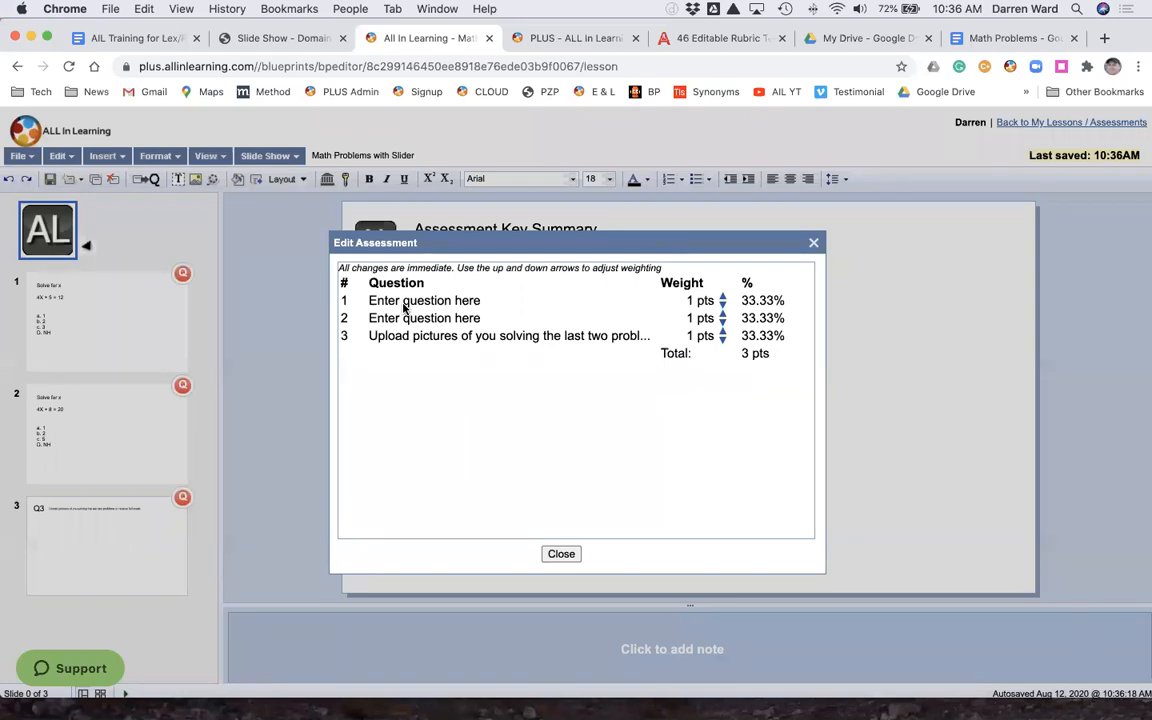
click(723, 332)
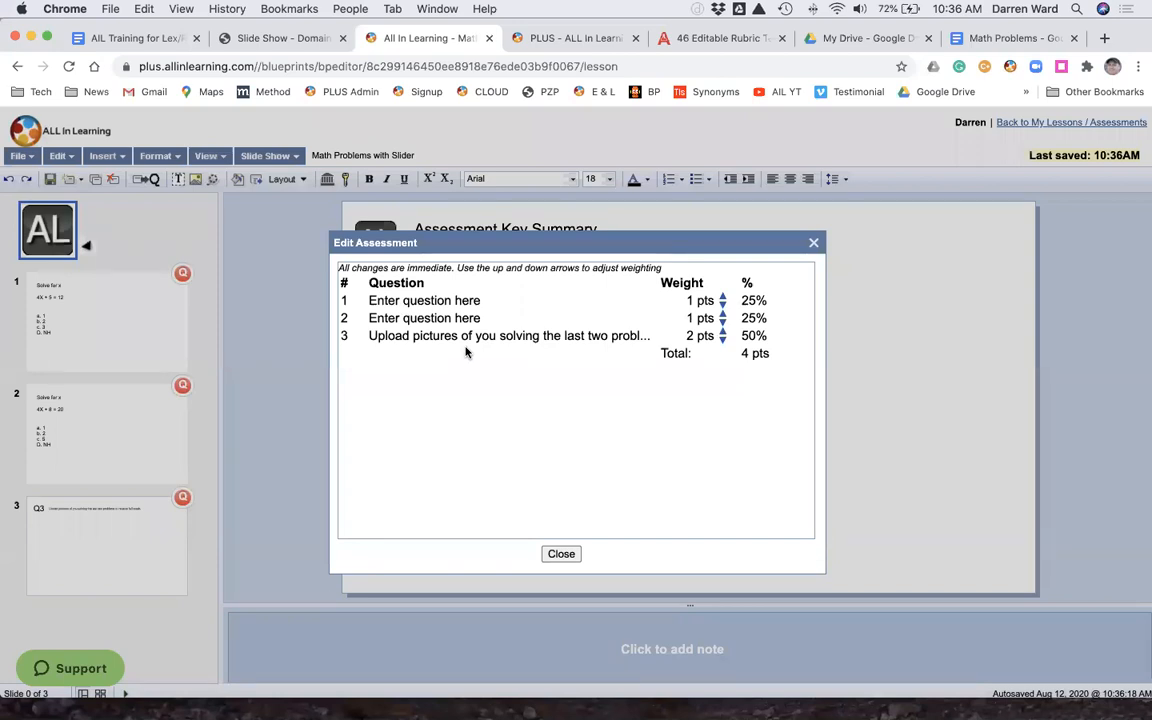
click(561, 553)
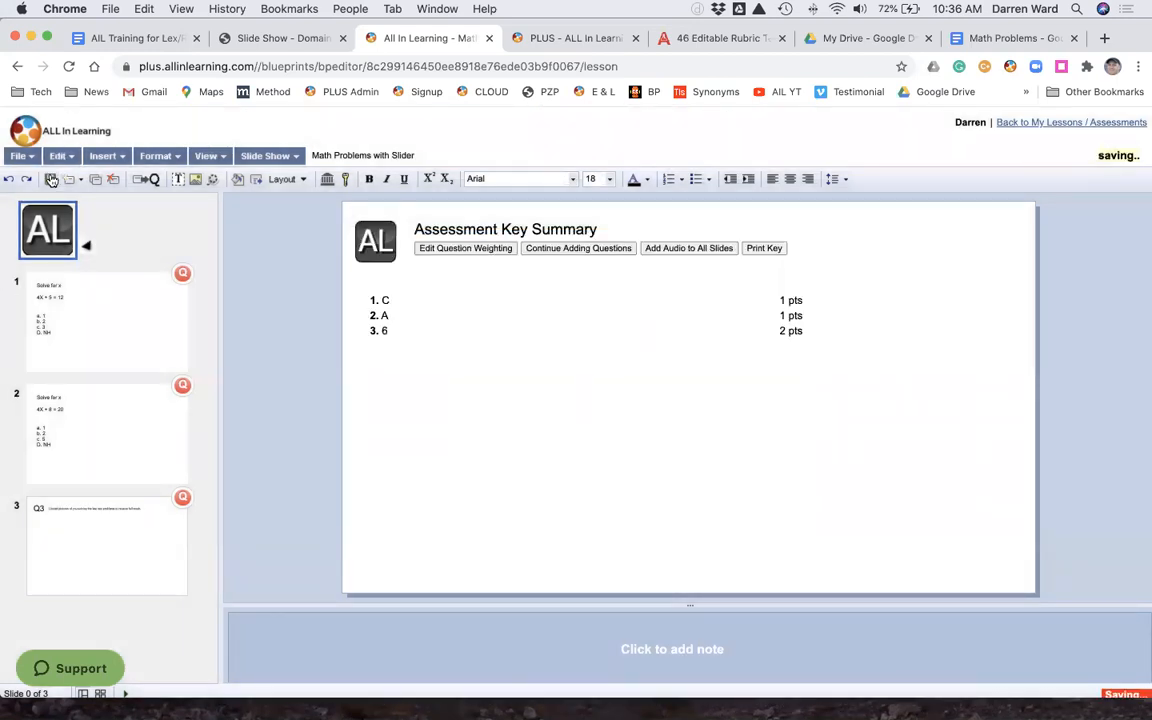
click(1039, 128)
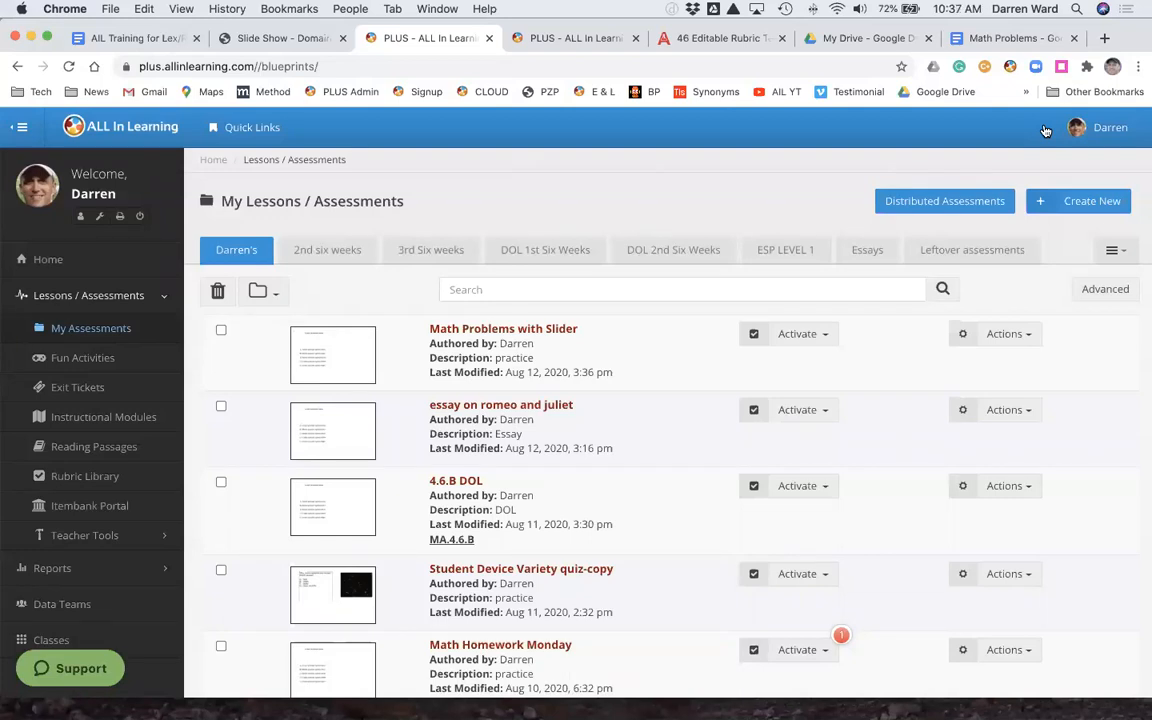
Step: Post the Math Problems with Slider assessment to the Student Portal (Engage & Learn) for the *5B Class
click(786, 340)
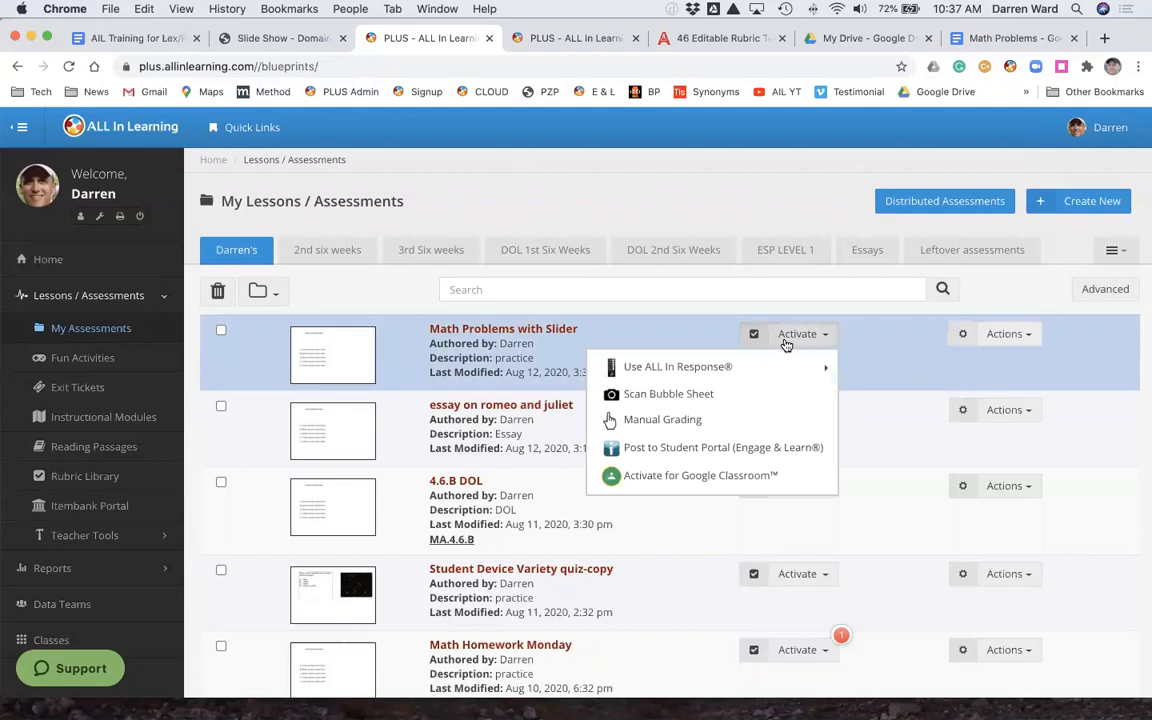
click(718, 445)
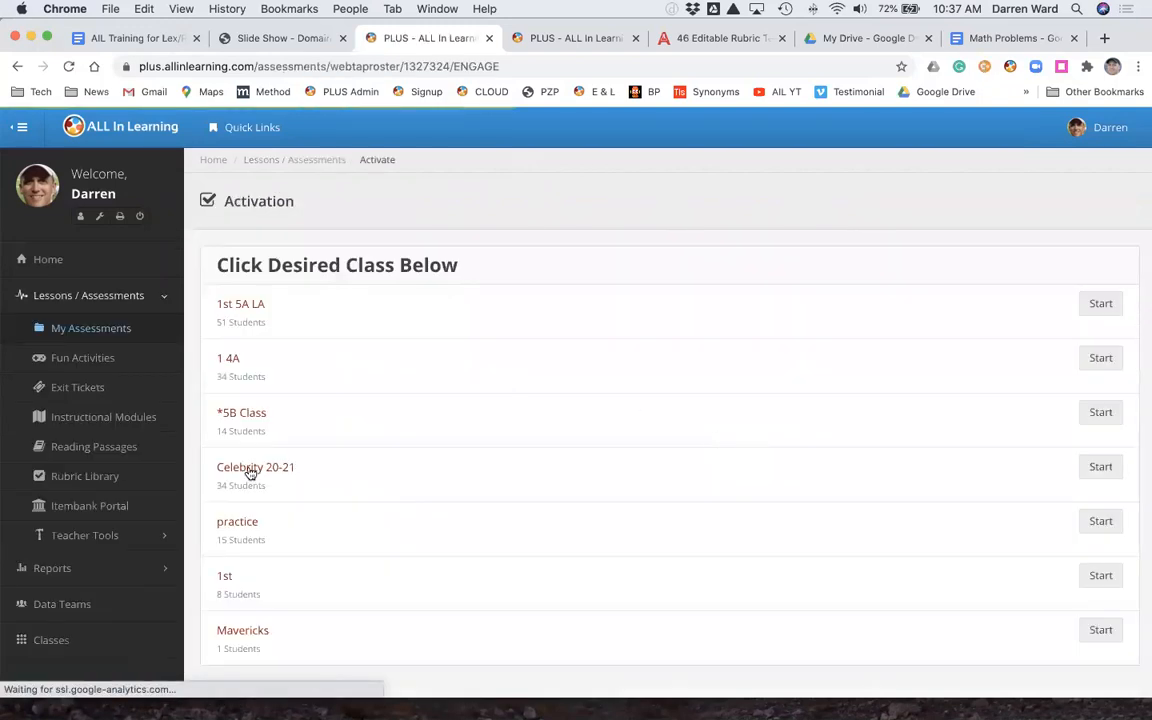
click(239, 414)
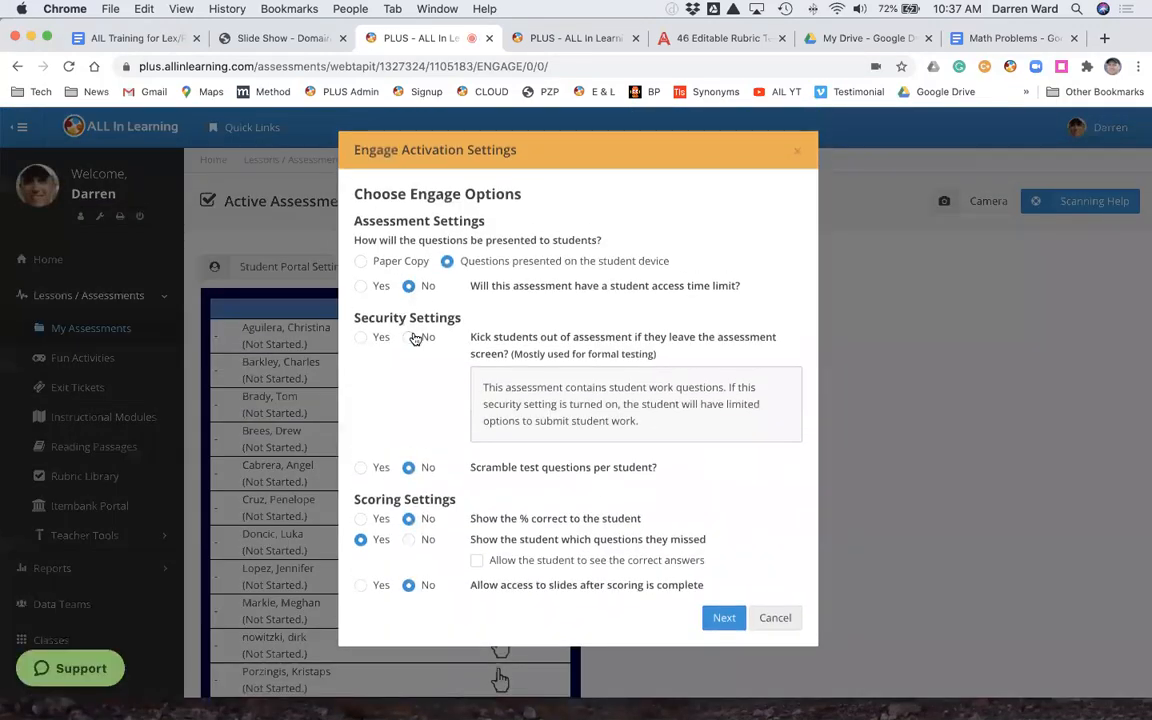
Step: Activate the assessment with kicking students out for leaving the screen and showing missed questions both set to No
click(412, 338)
click(410, 539)
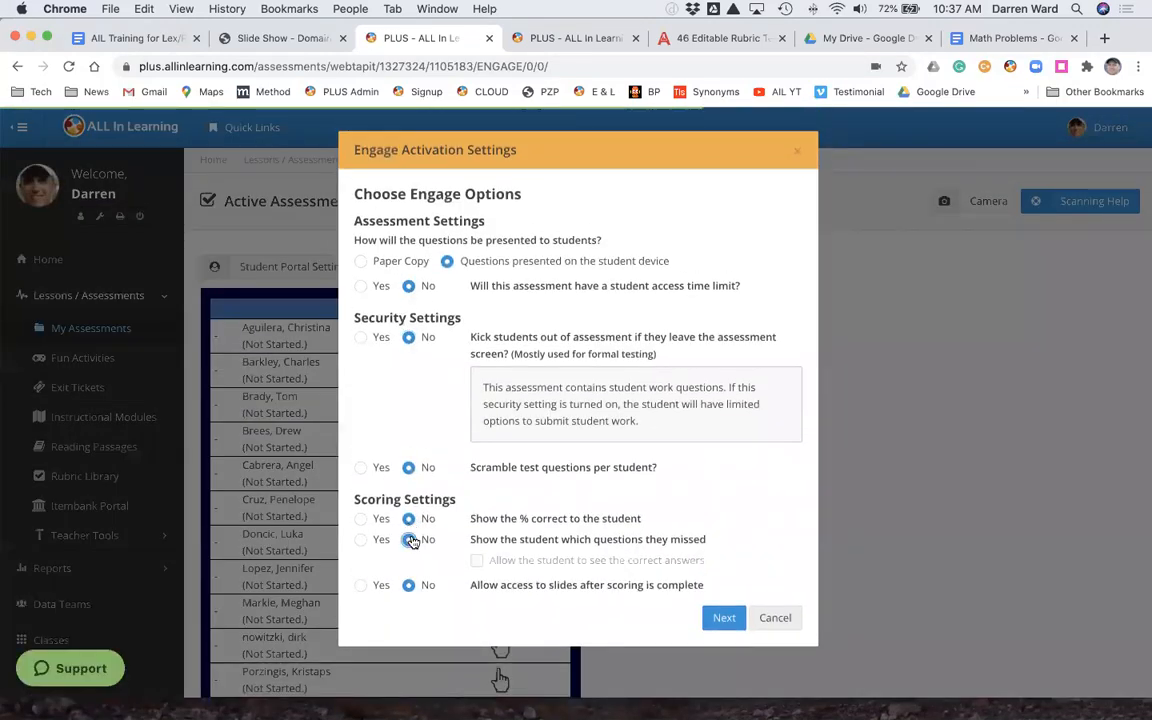
click(726, 620)
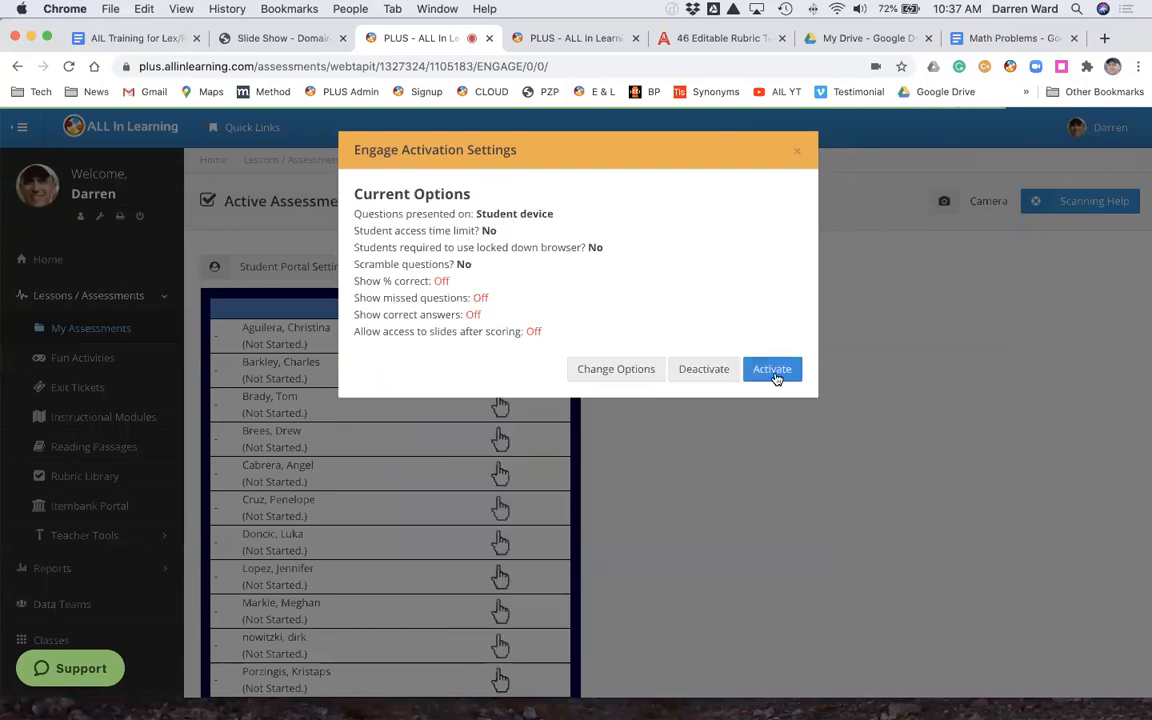
click(775, 372)
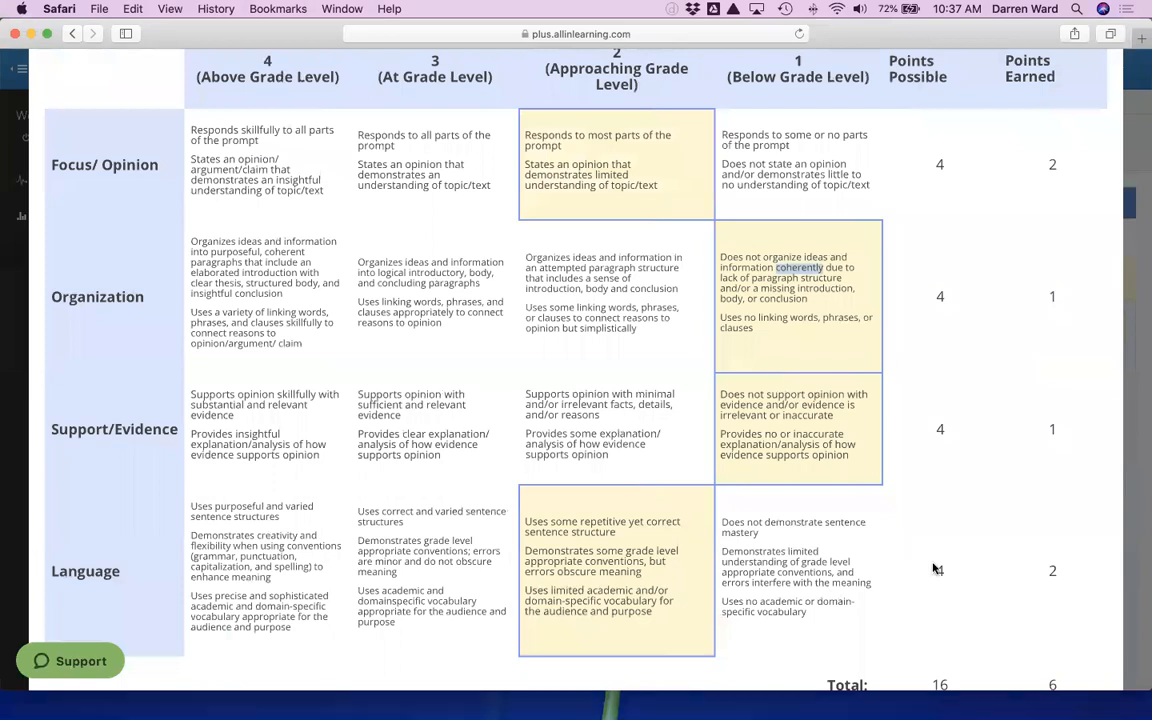
Step: Close the graded essay rubric and launch the Math Problems with Slider assessment from the student's Lessons / Assessments list
scroll(960, 560, up, 3)
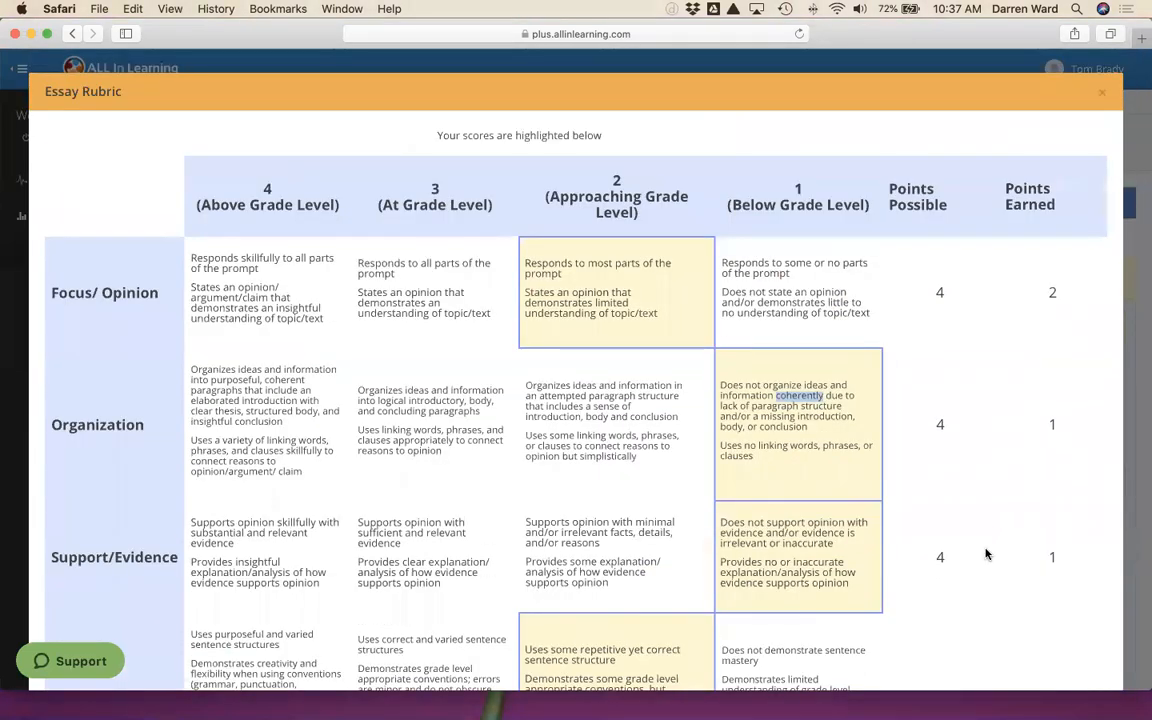
scroll(985, 555, down, 5)
click(1086, 645)
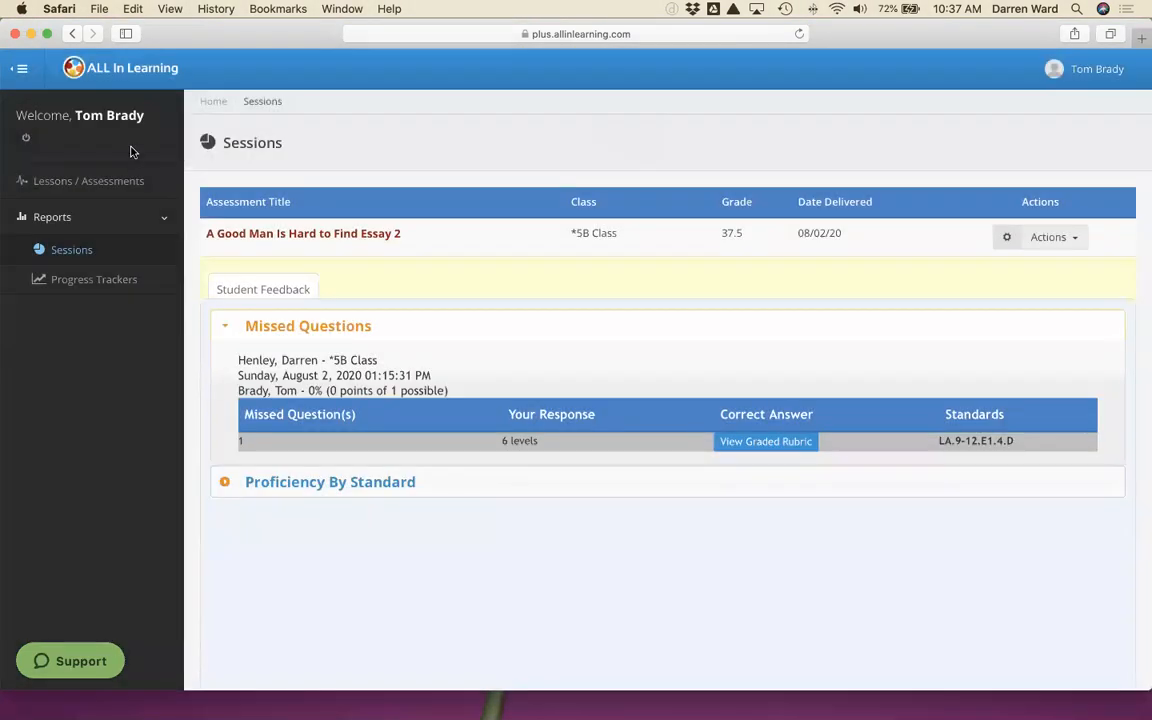
click(118, 181)
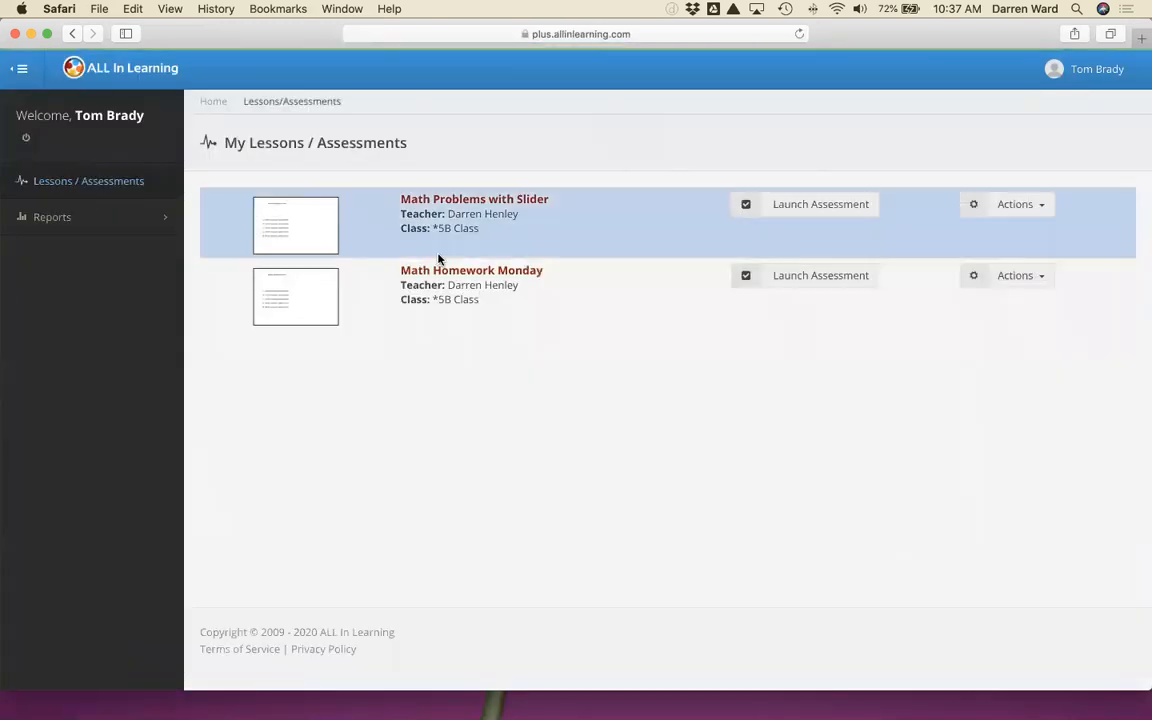
click(820, 205)
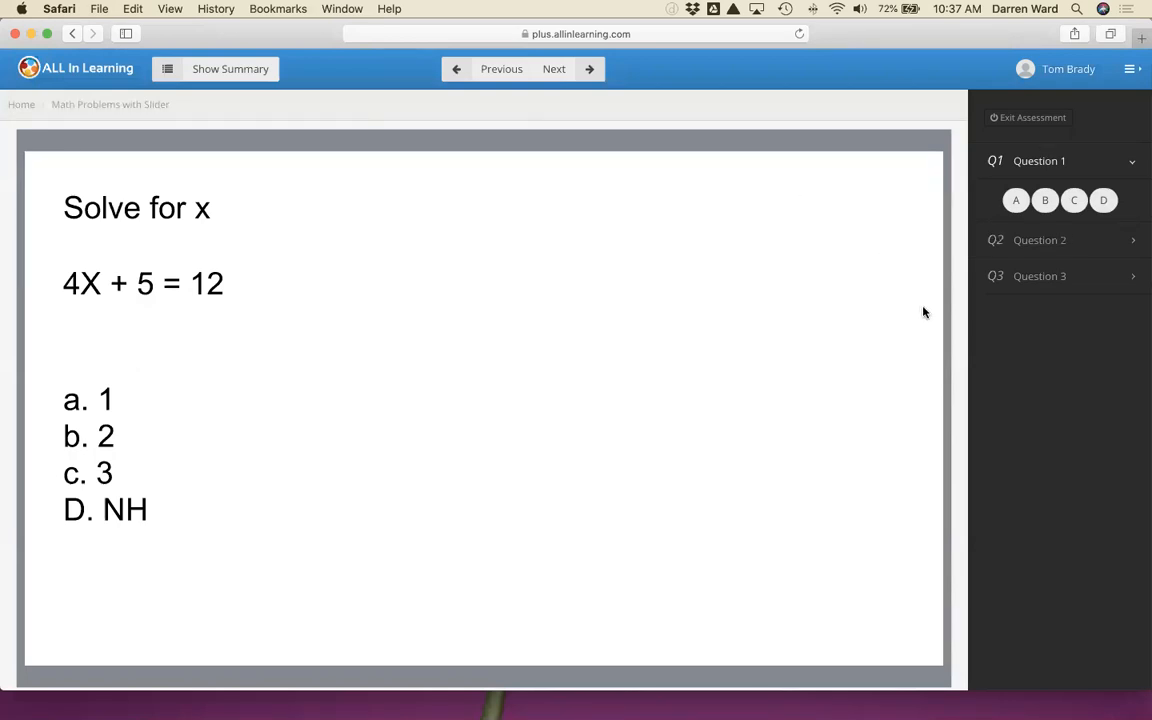
Step: Answer C for both question 1 and question 2 of the assessment
click(1074, 200)
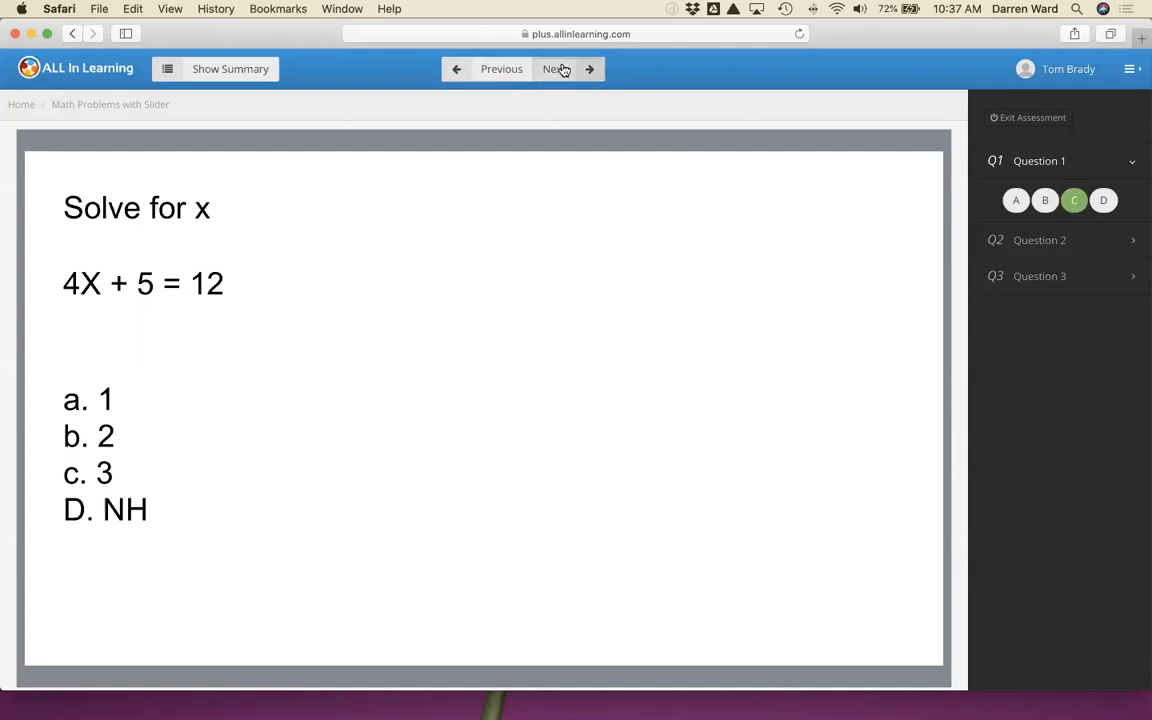
click(563, 69)
click(1076, 240)
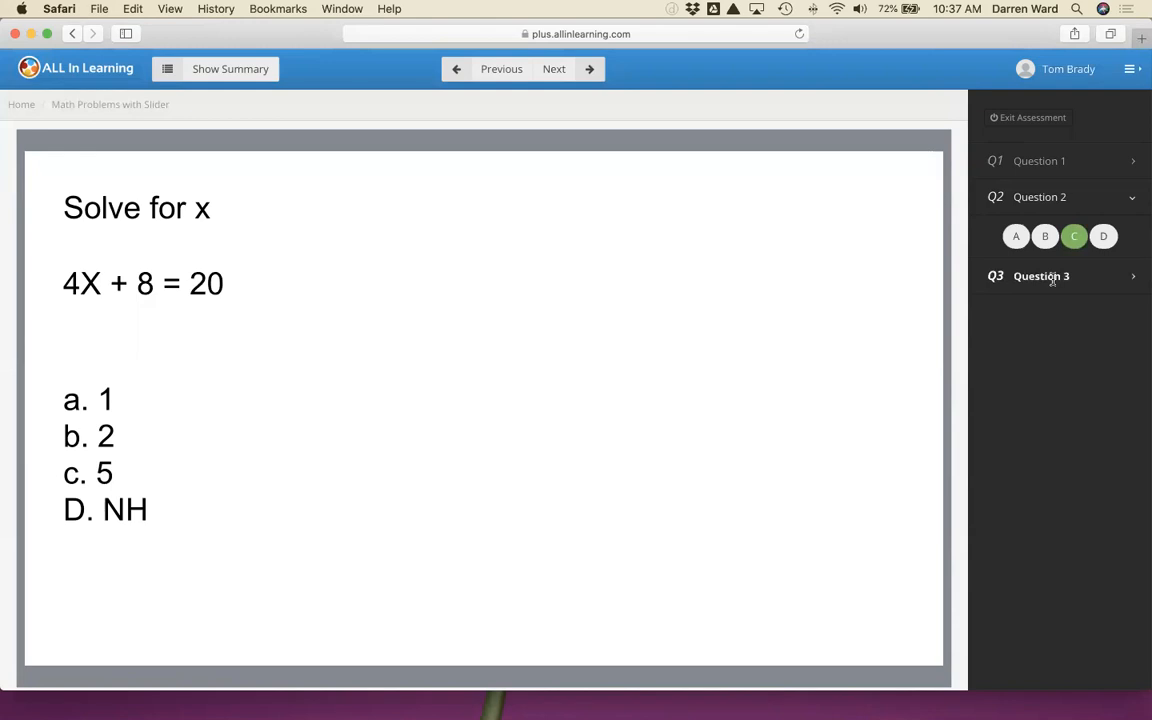
Step: For question 3, choose typed-in work and insert the images math homework 1 and math homework 2 into the answer
click(1052, 276)
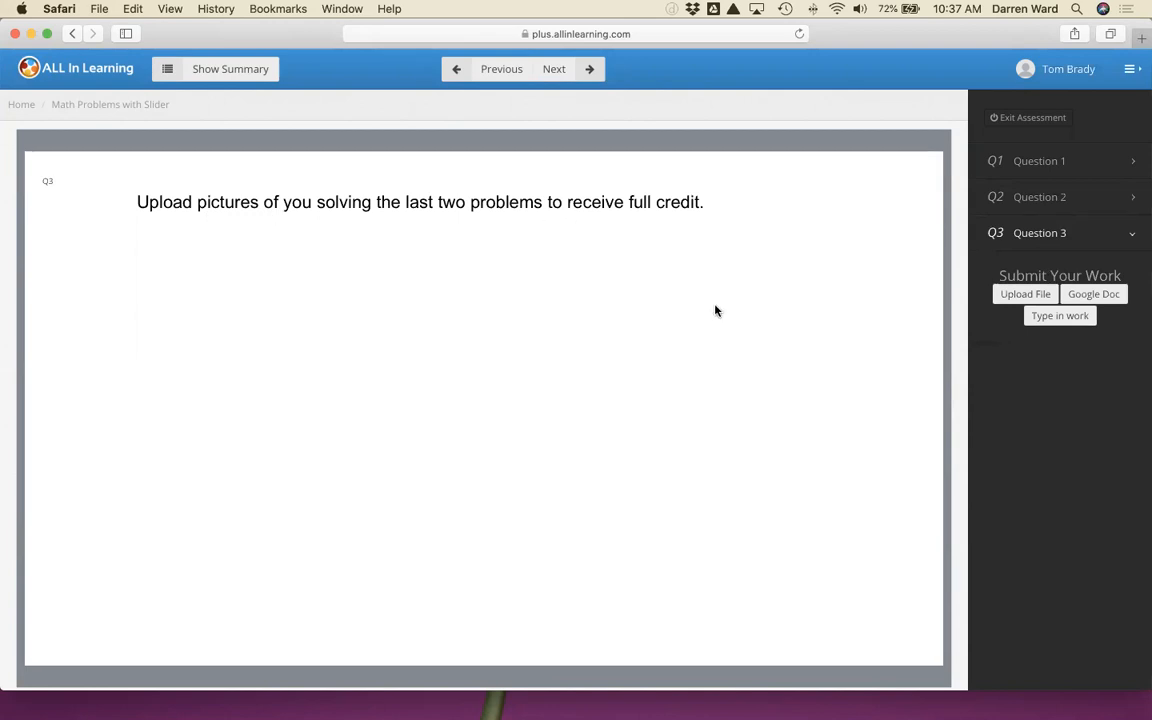
click(1068, 318)
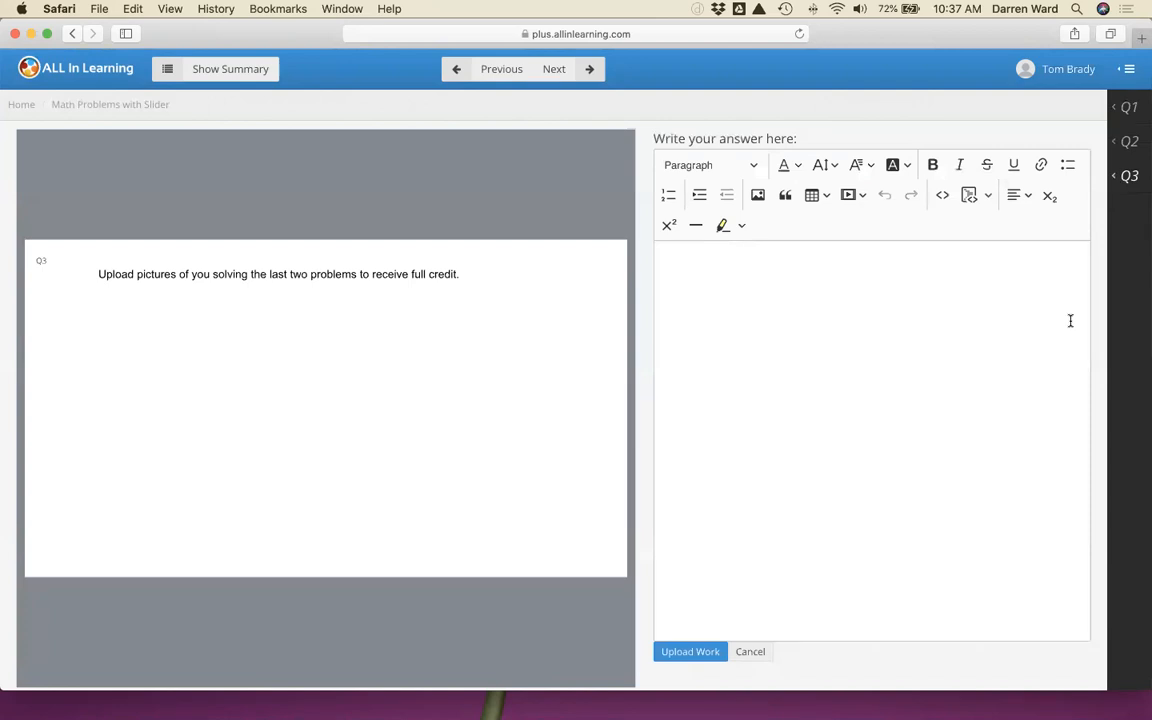
click(757, 195)
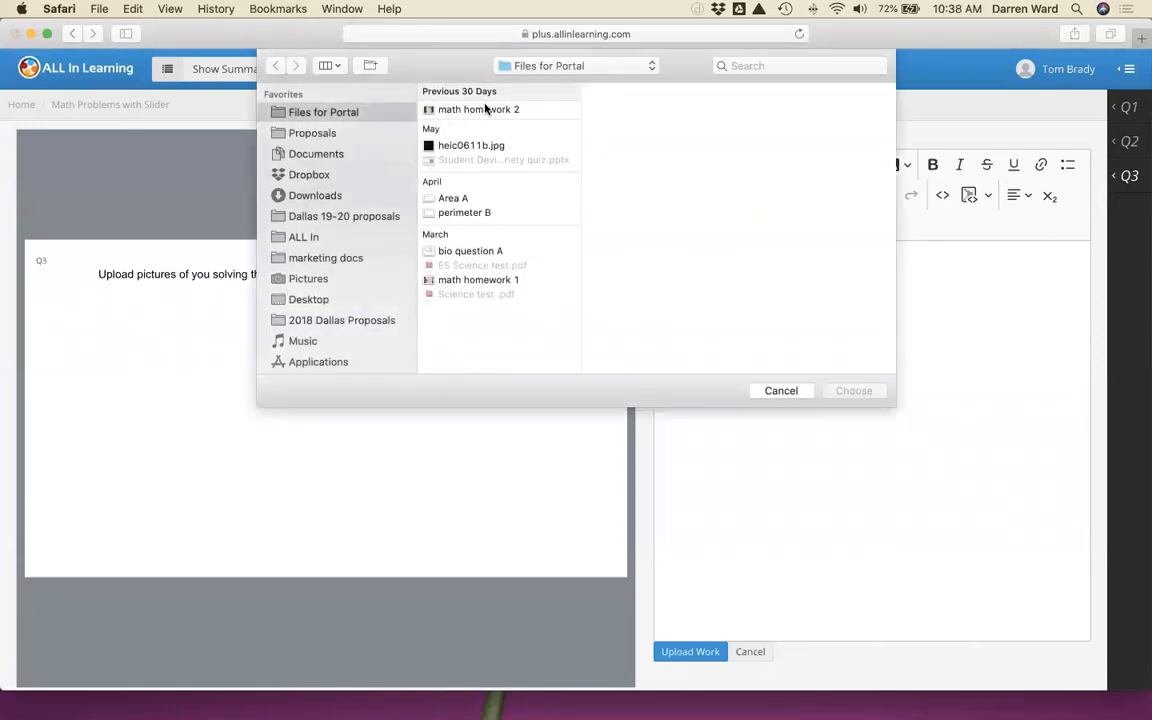
click(513, 280)
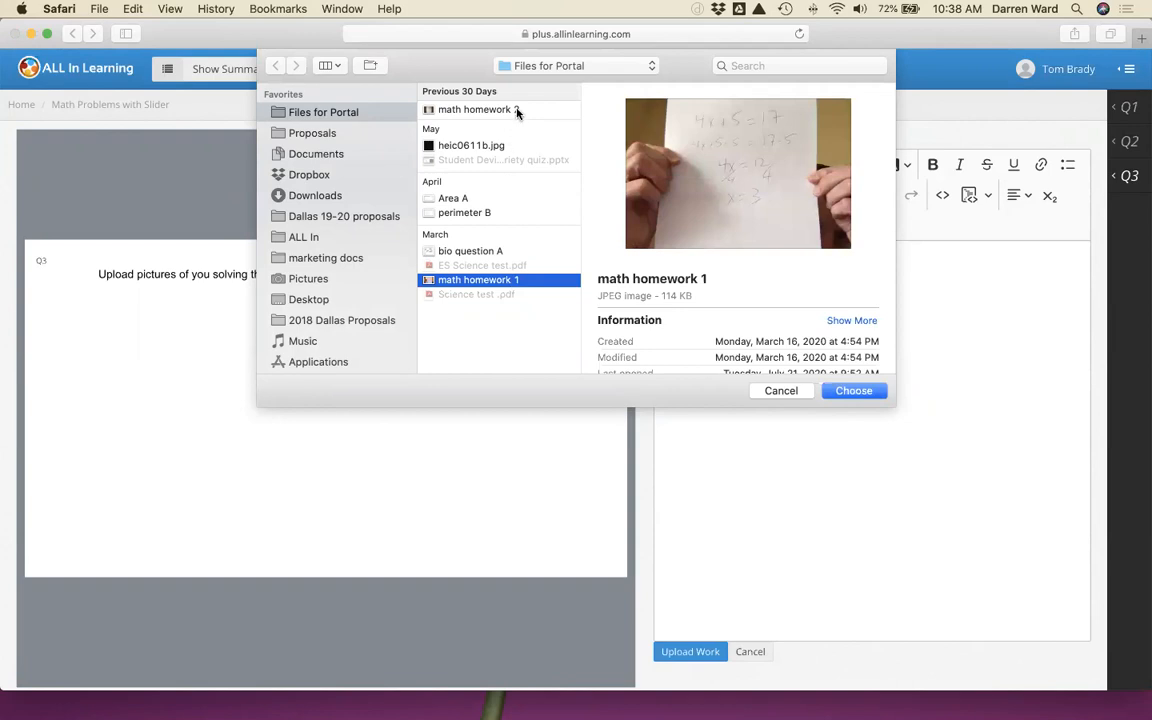
super+click(468, 108)
click(855, 394)
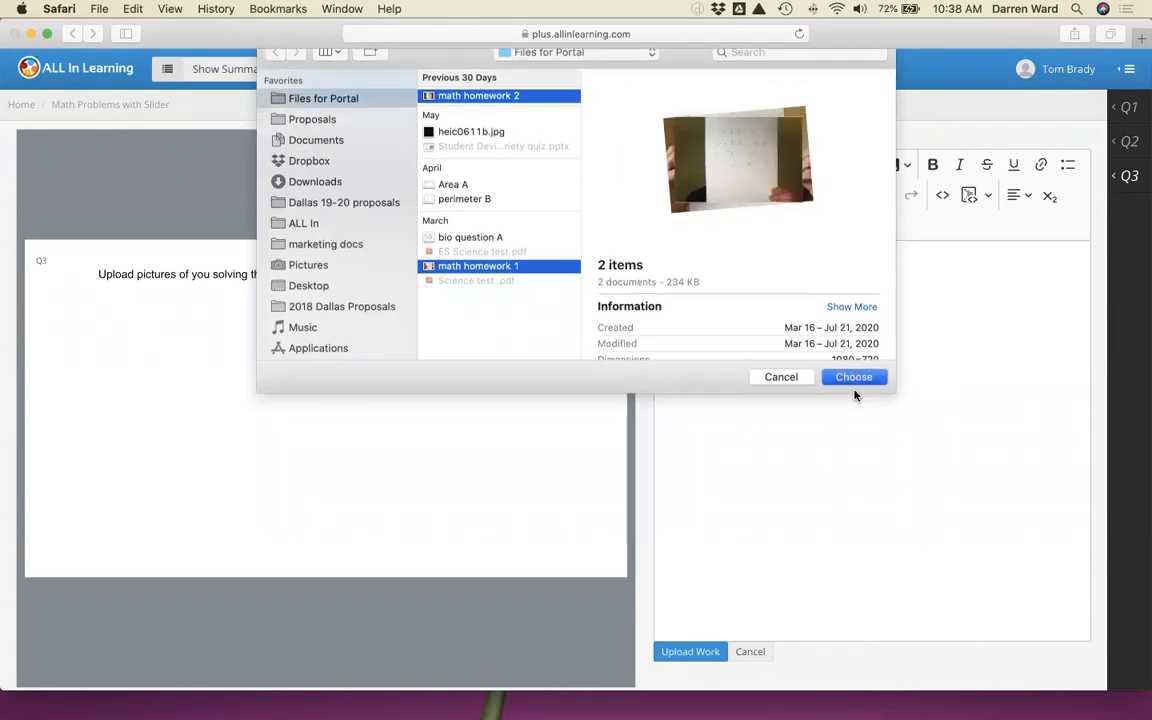
scroll(855, 394, down, 5)
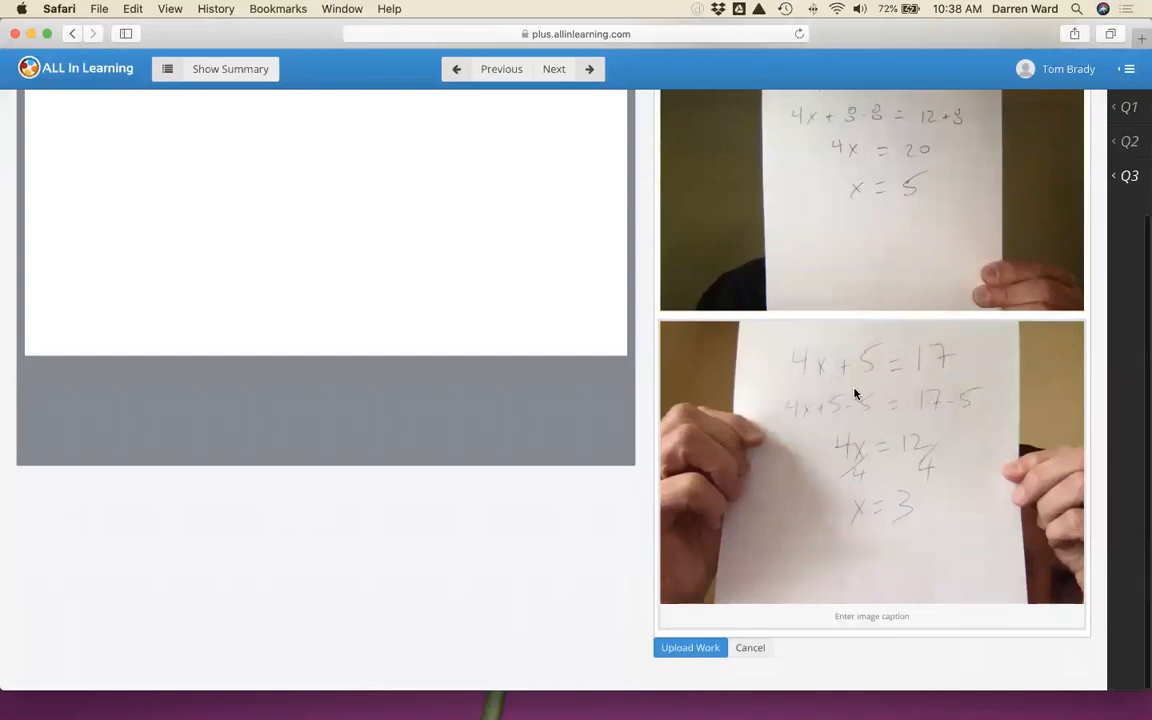
Step: Submit the question 3 work and finish the assessment from its summary
click(704, 650)
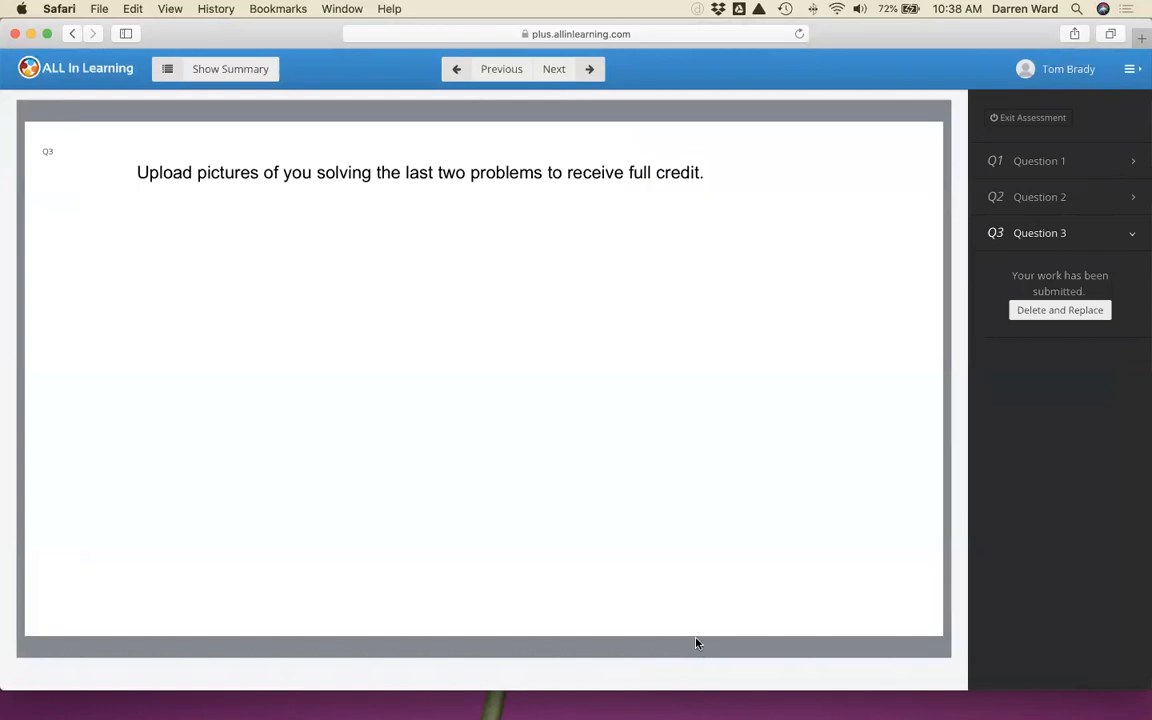
click(199, 72)
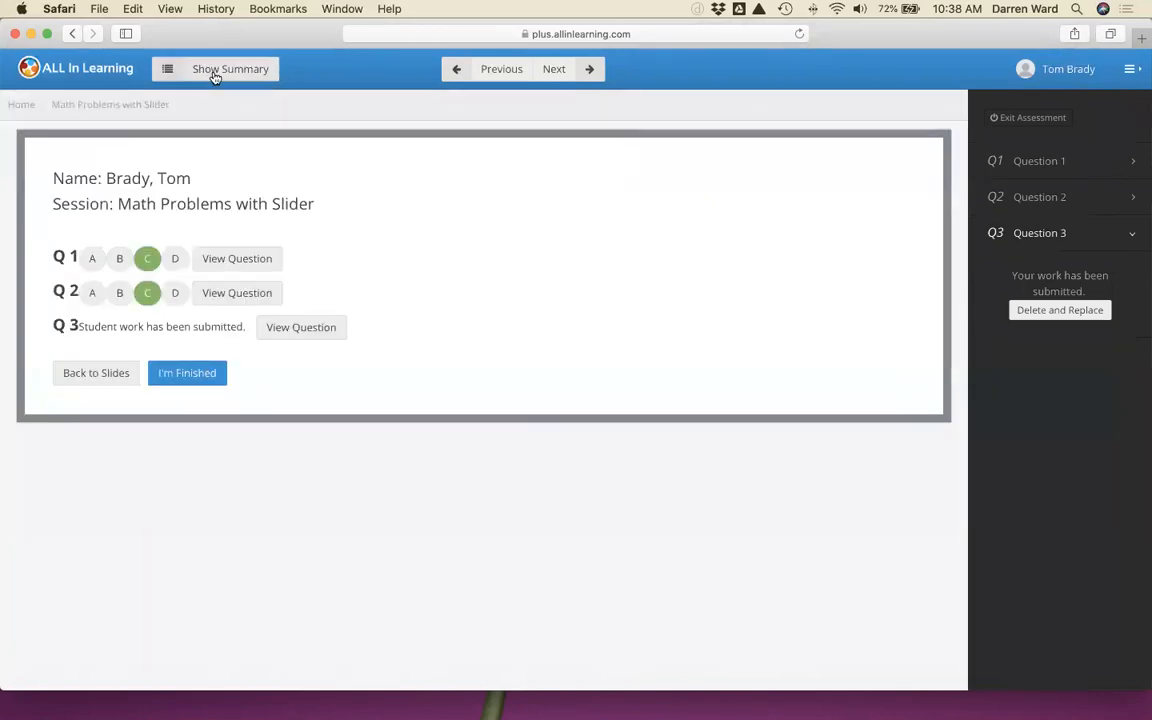
click(207, 376)
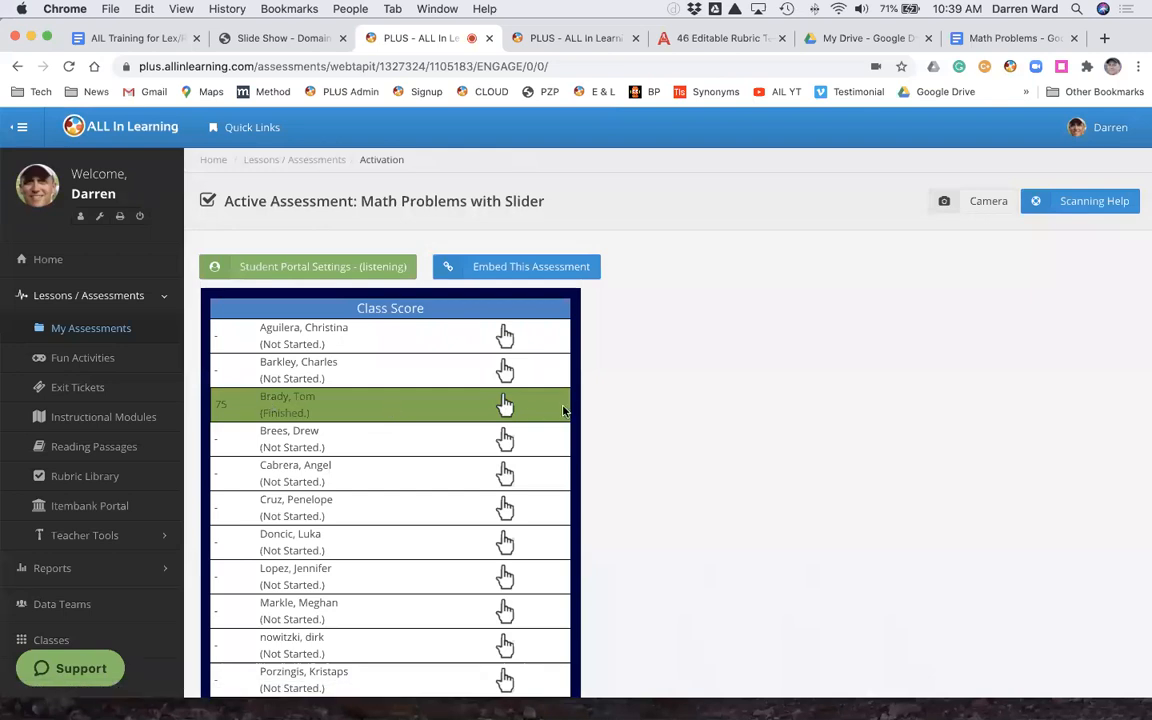
Step: Open the finished student's responses, examine the pictures submitted for question 3, and close the student work page
click(505, 407)
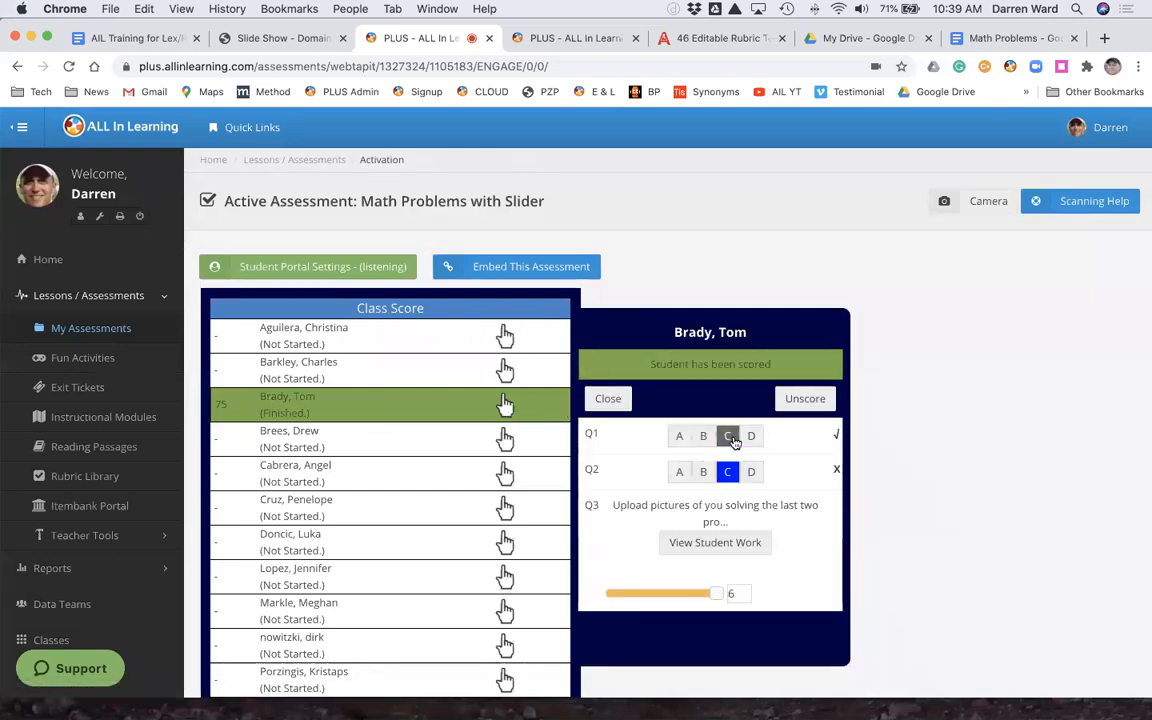
click(728, 477)
click(733, 546)
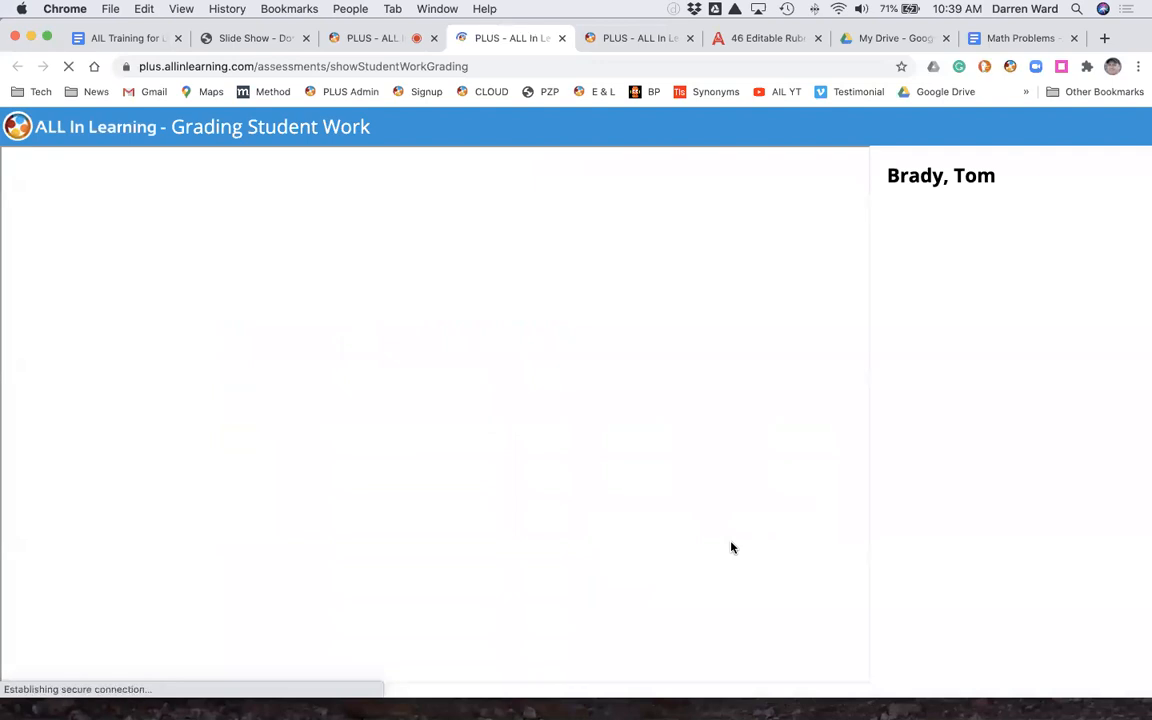
scroll(723, 516, down, 5)
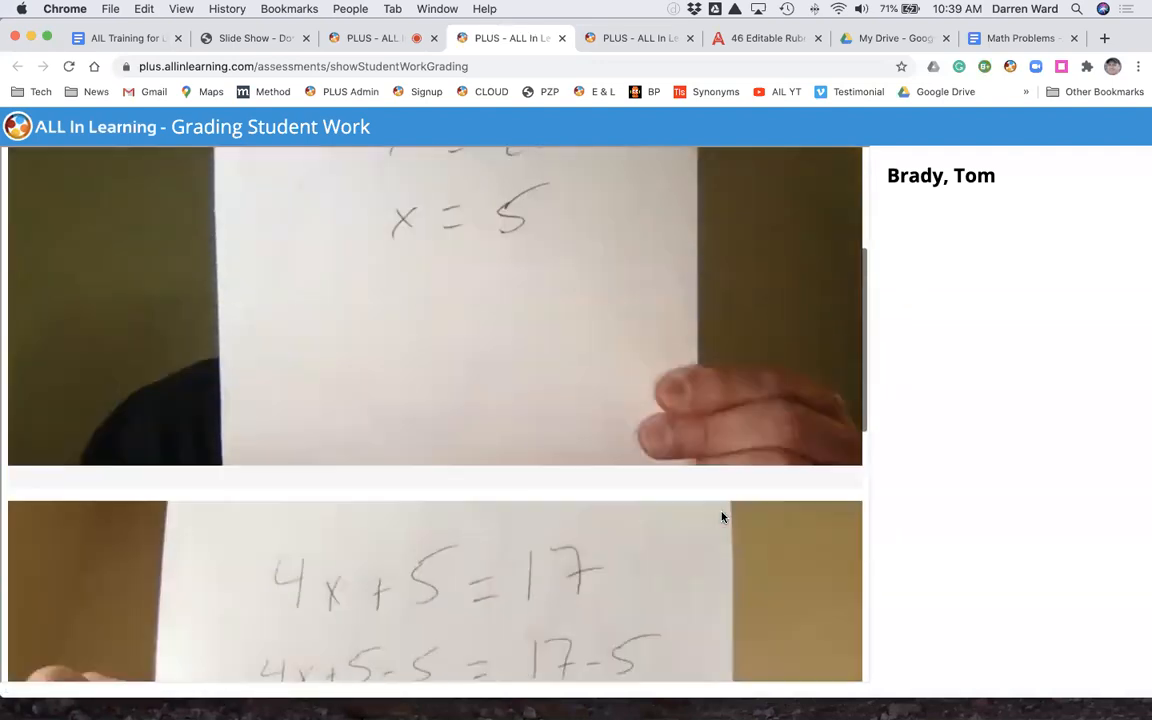
scroll(722, 514, up, 10)
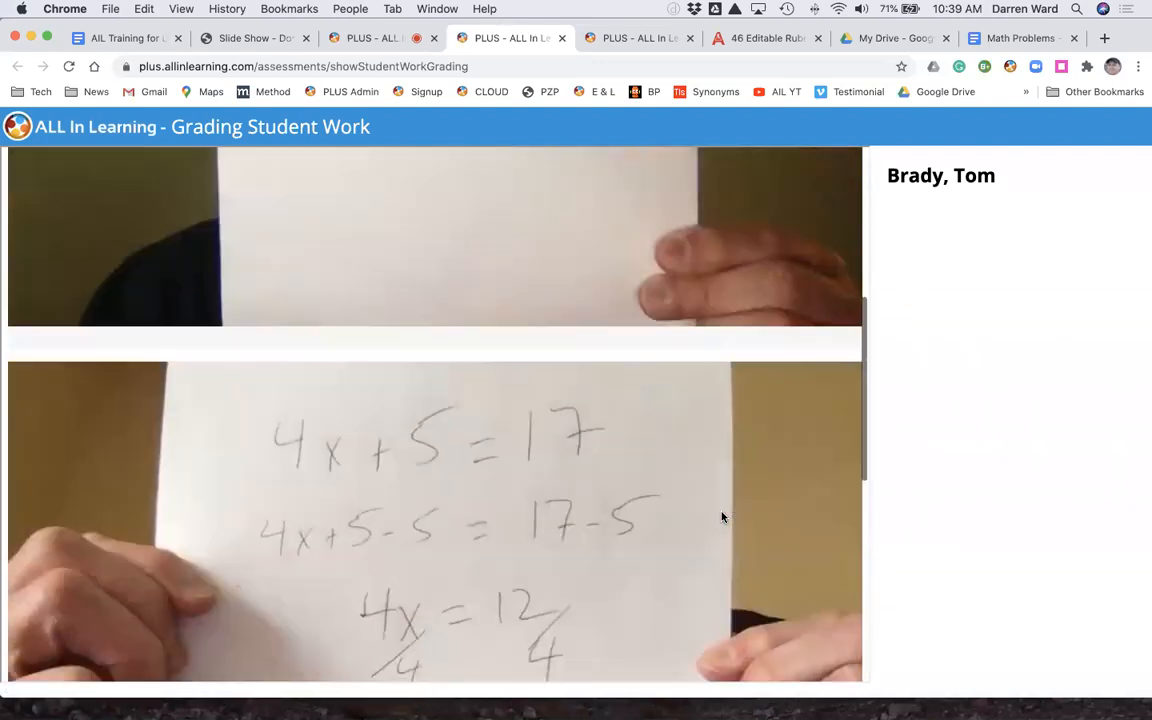
click(562, 38)
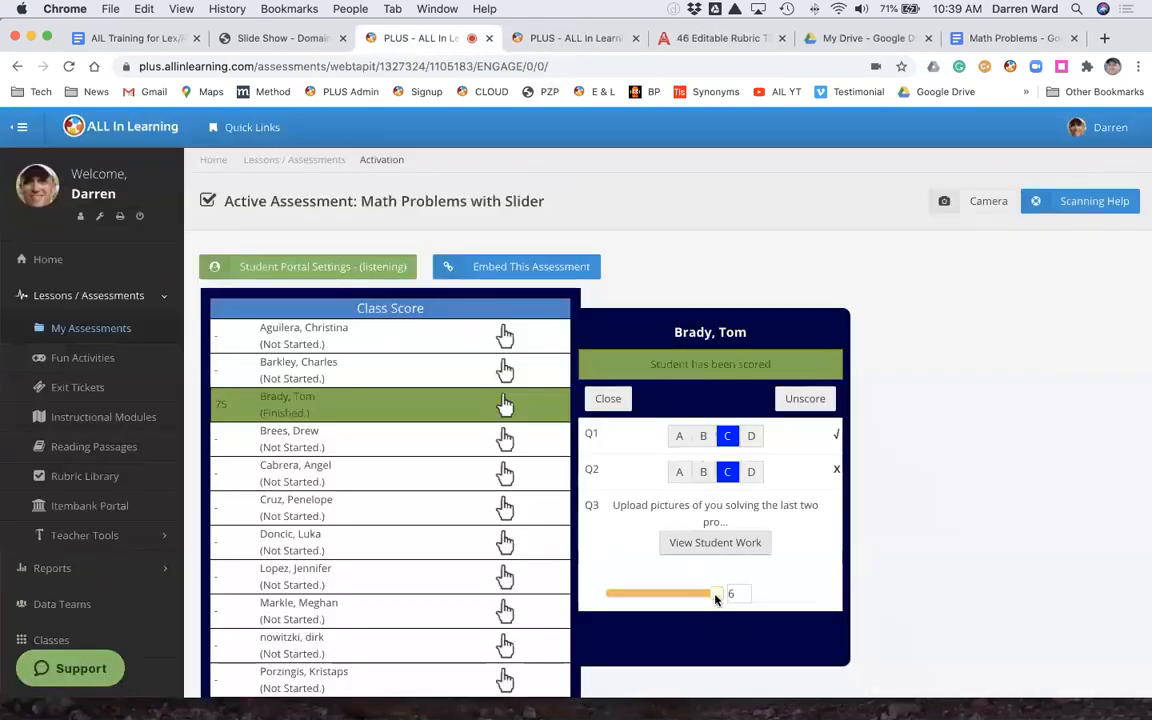
Step: Lower the finished student's question 3 slider score to 5 and then to 0
mouse_move(705, 598)
mouse_down()
mouse_move(647, 597)
mouse_move(700, 597)
mouse_up()
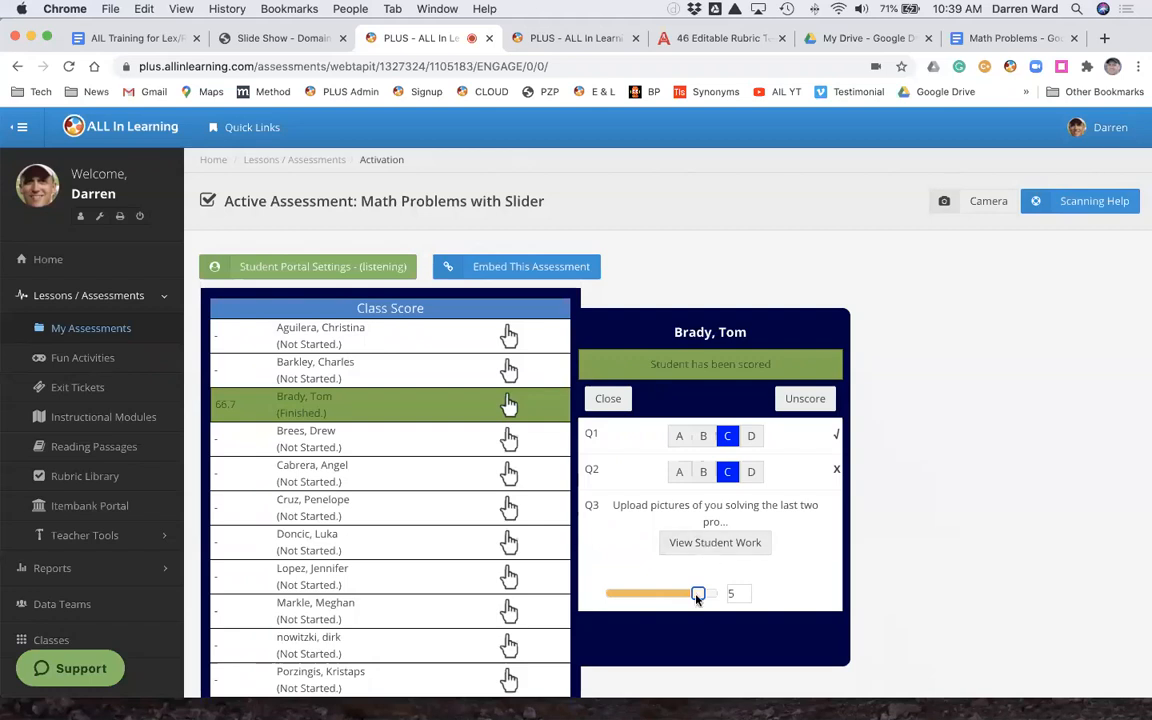
drag(697, 596, 458, 599)
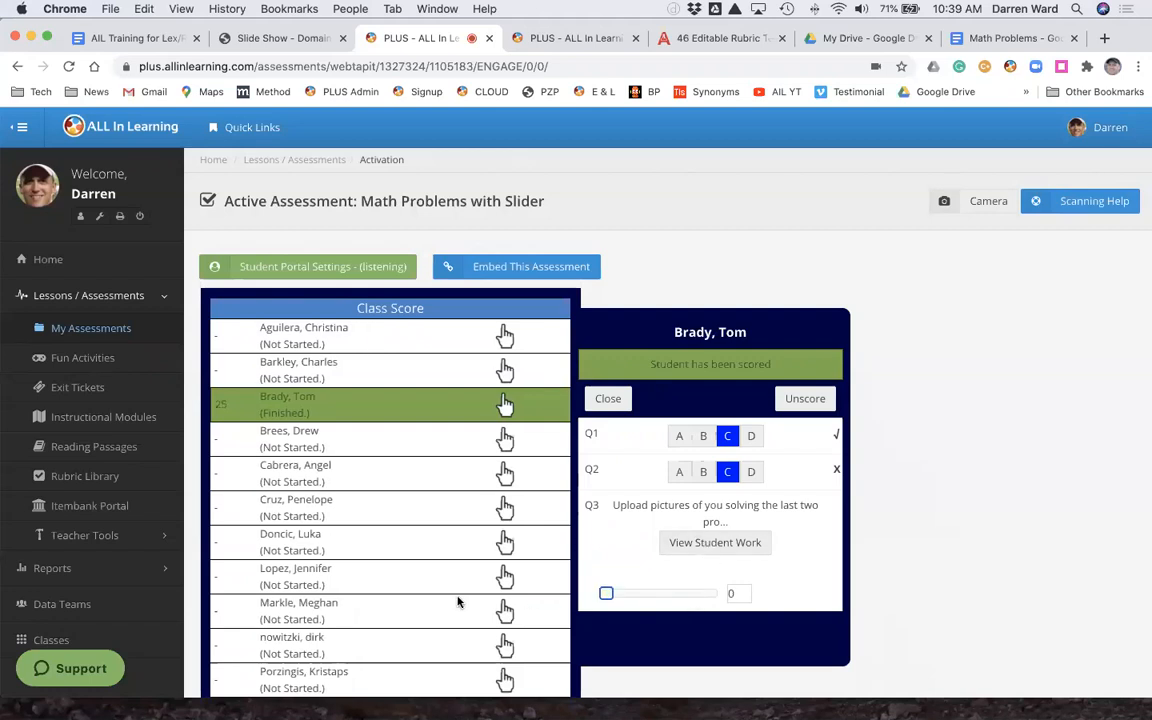